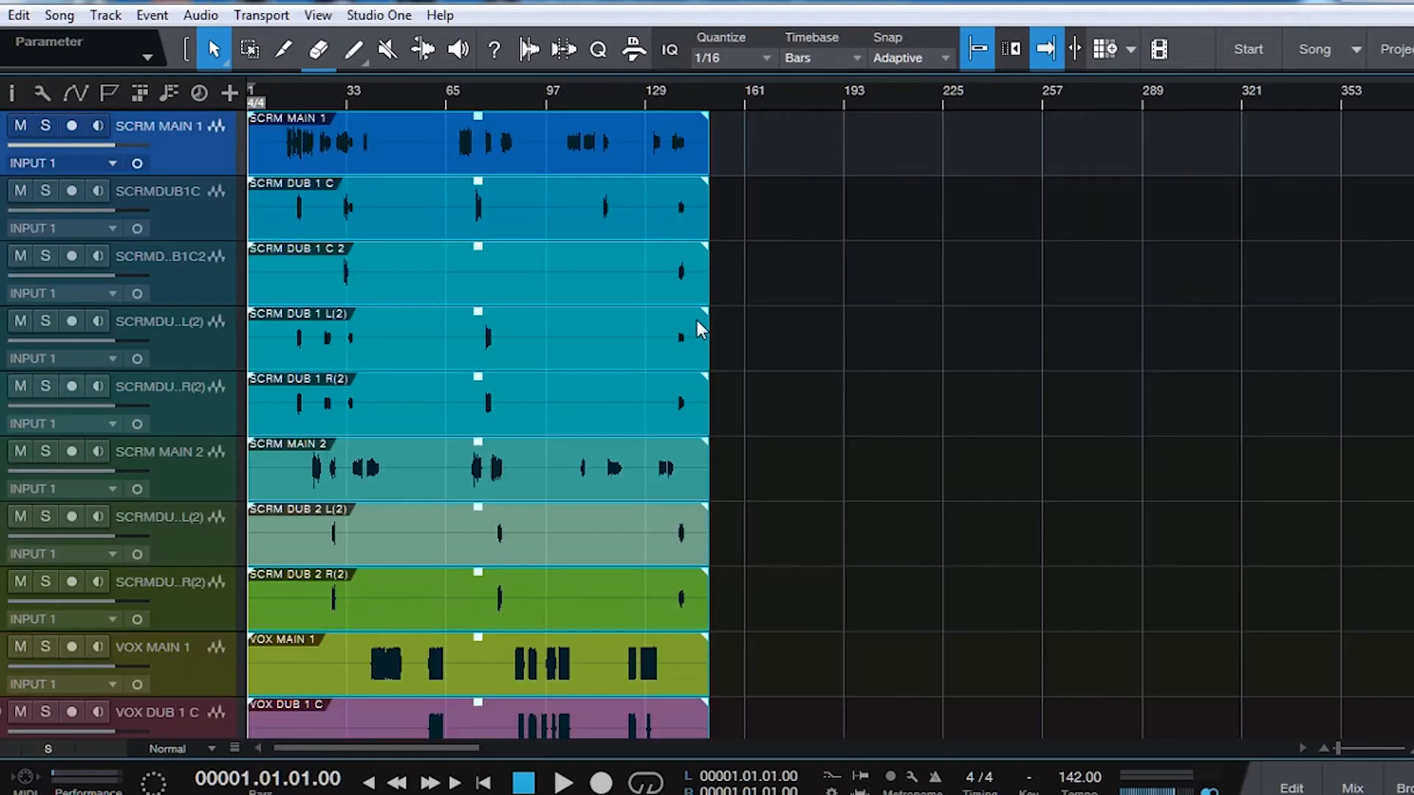
- Look through the scream and vocal tracks in the arrangement, from SCRM MAIN 1 down to the VOX DUB tracks
scroll(697, 320, "down", 7)
scroll(712, 567, "up", 7)
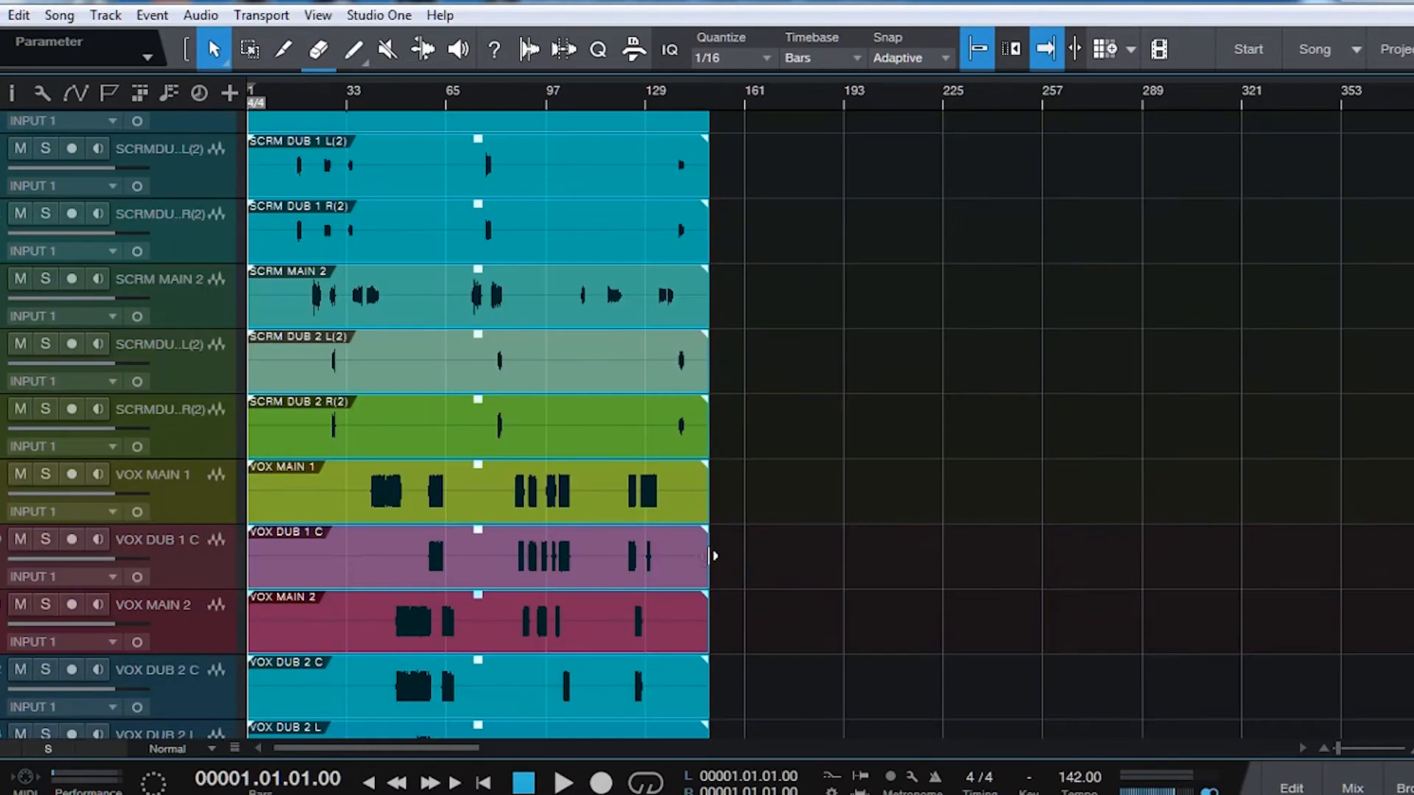
scroll(312, 264, "up", 1)
scroll(318, 294, "down", 3)
scroll(328, 368, "down", 4)
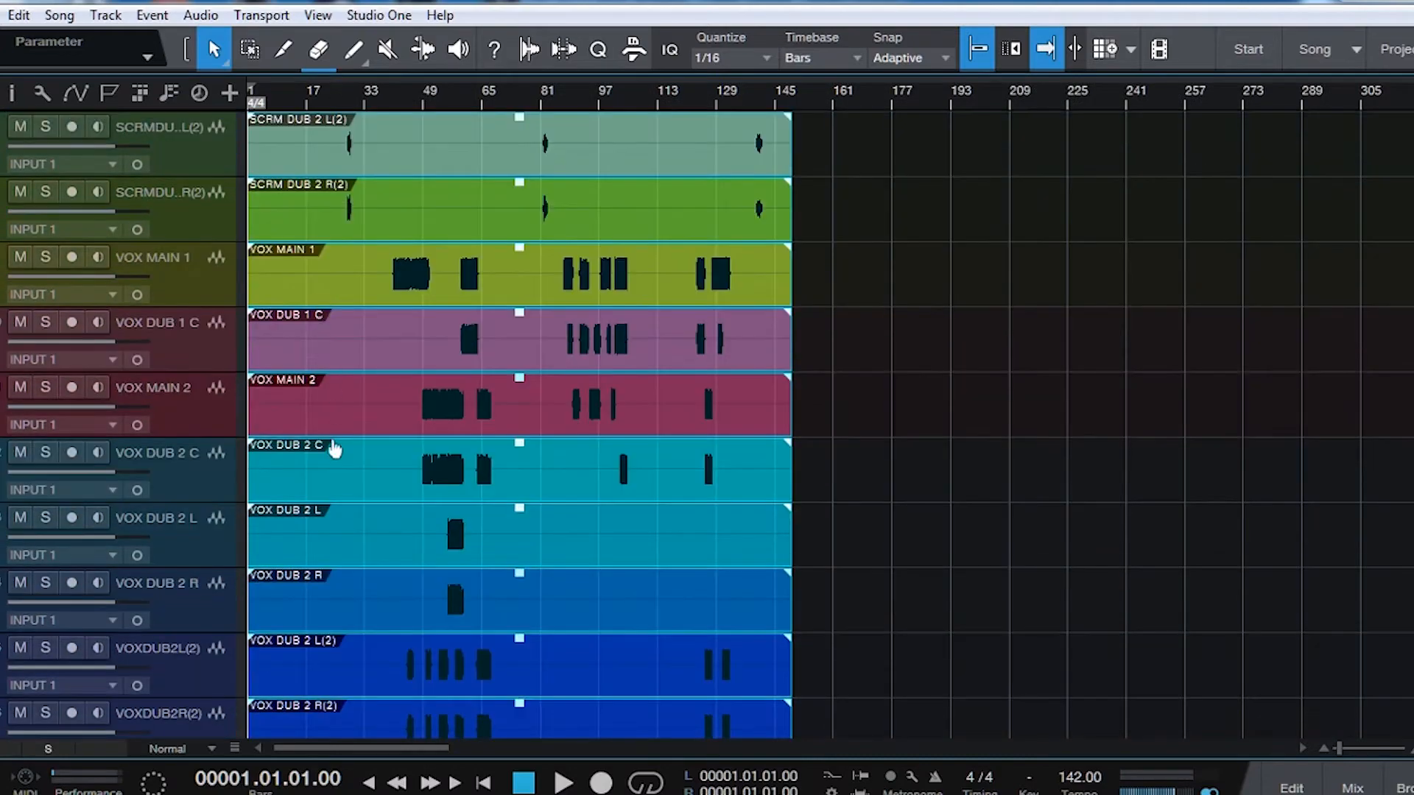
scroll(440, 383, "up", 7)
scroll(477, 145, "up", 6)
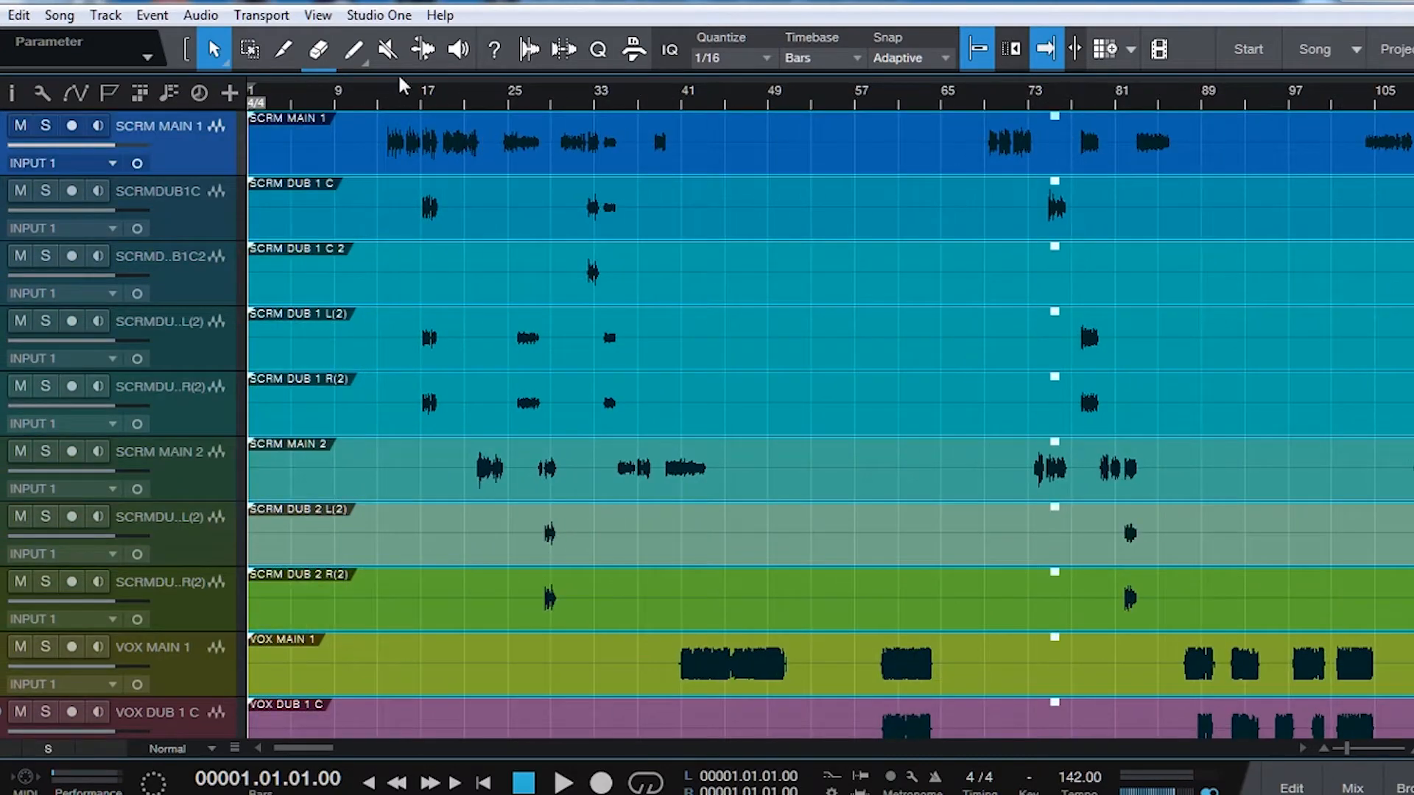
- Play back the scream tracks from bar 14 and audition the VOX passage around bar 47
left_click(388, 94)
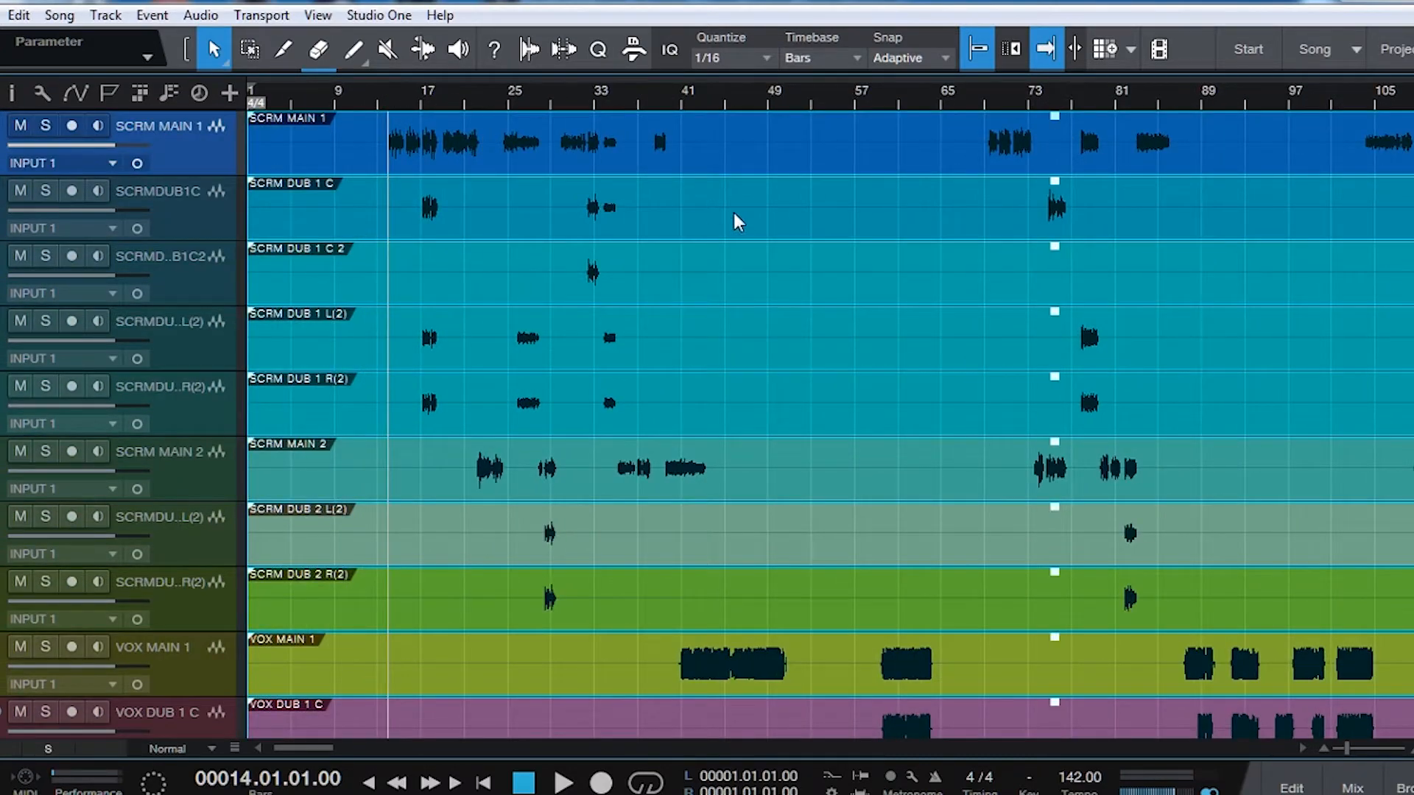
key("space")
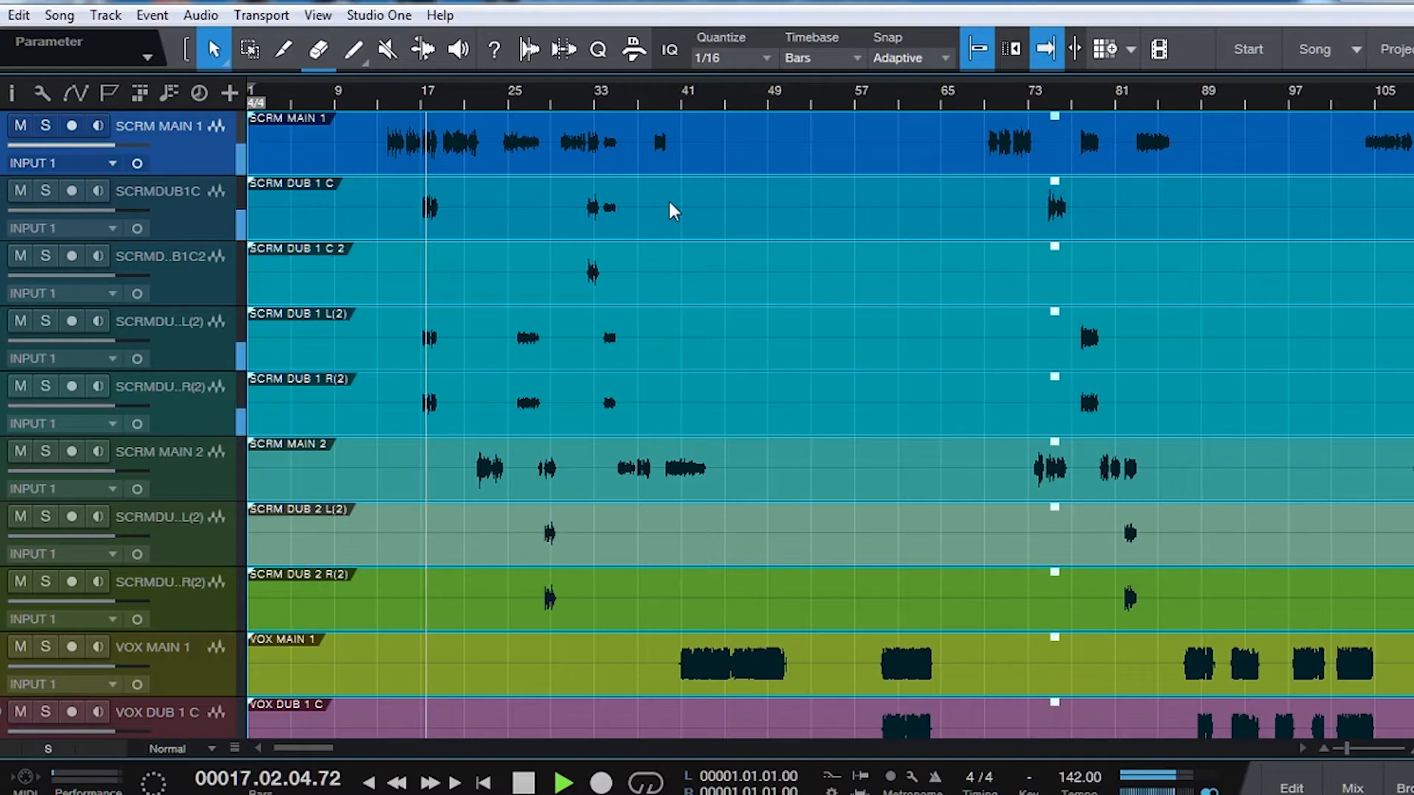
key("space")
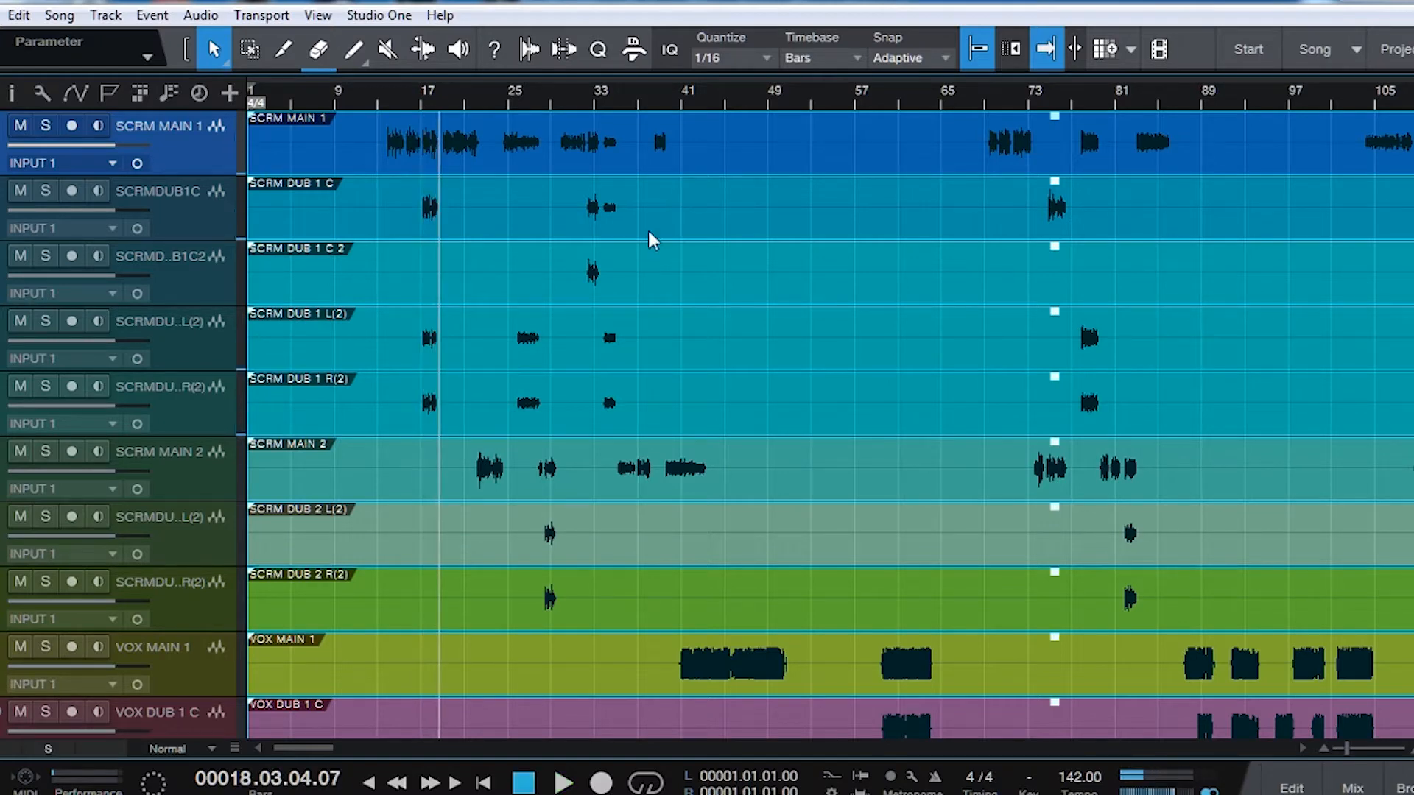
left_click_drag(465, 100, 392, 159)
scroll(553, 376, "down", 5)
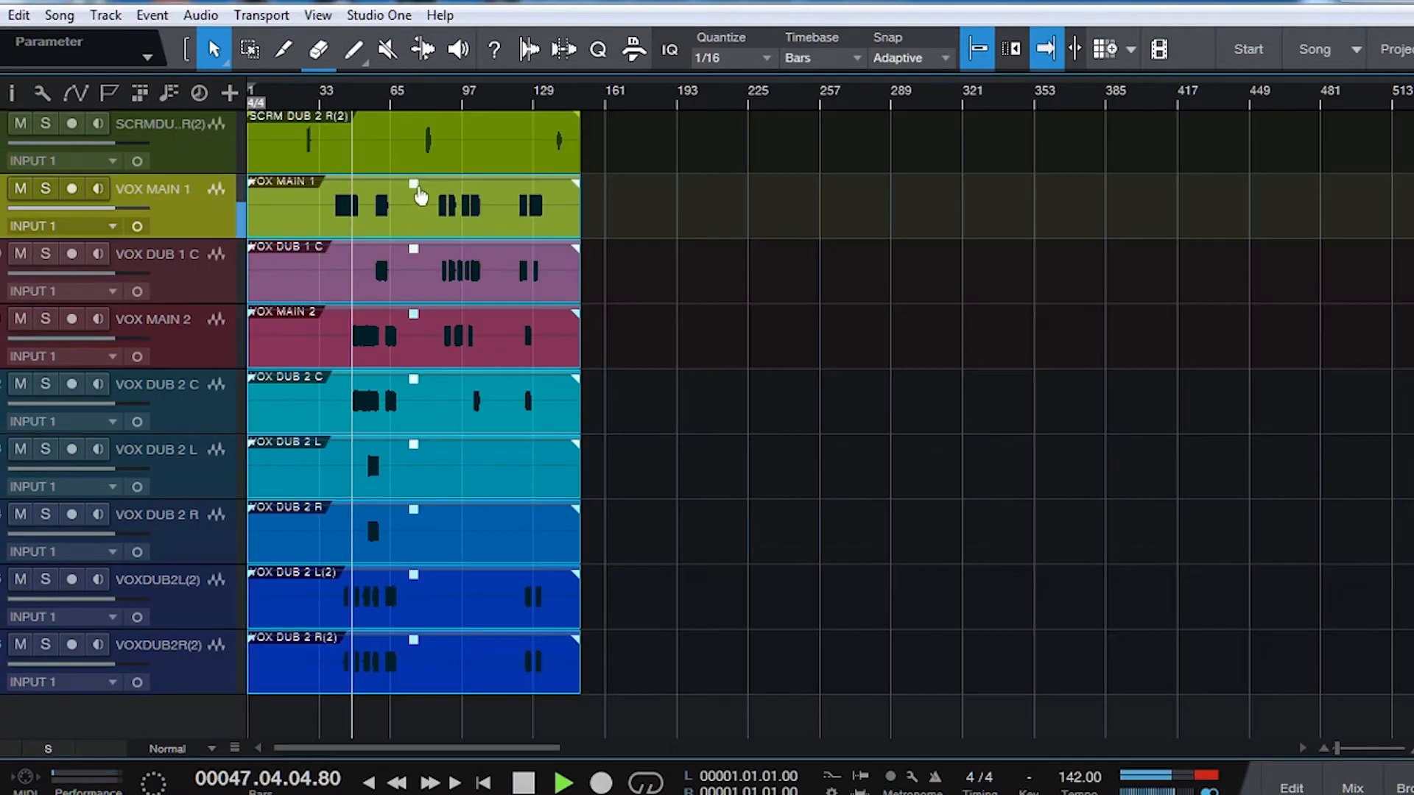
left_click_drag(420, 195, 420, 193)
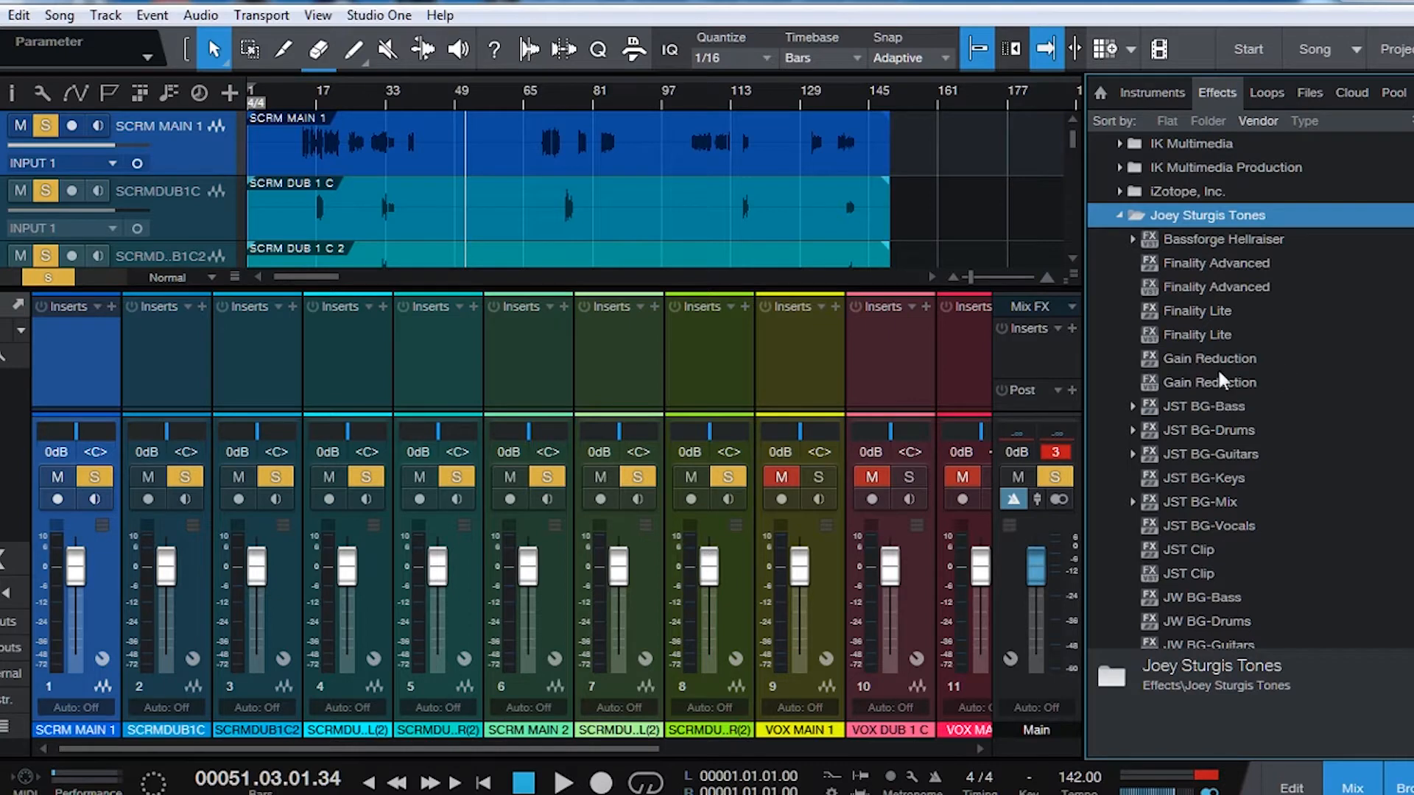
- Insert the Gain Reduction plug-in on SCRM MAIN 1 and set its Gain to 36.0 dB
left_click_drag(1224, 386, 74, 346)
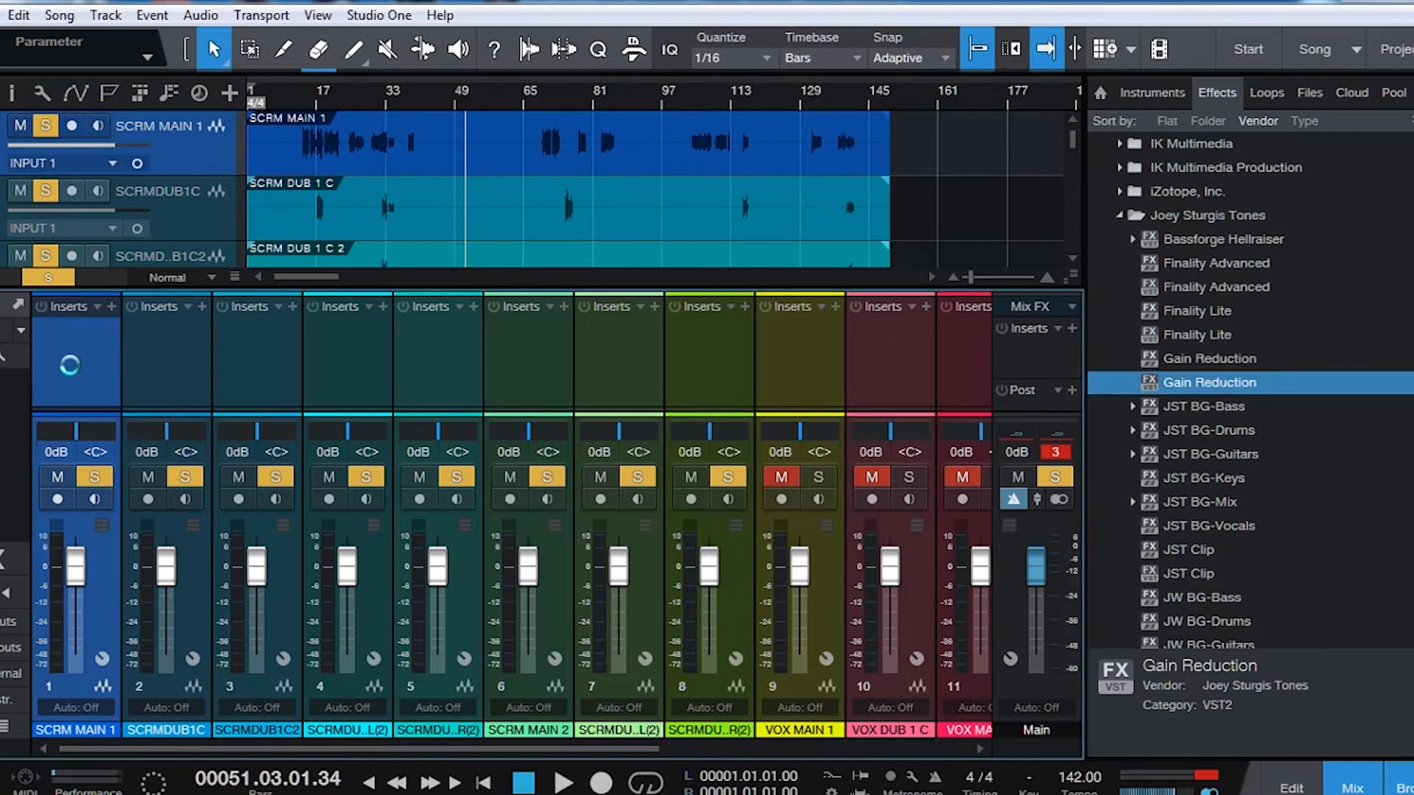
left_click_drag(739, 112, 755, 70)
left_click_drag(841, 514, 869, 173)
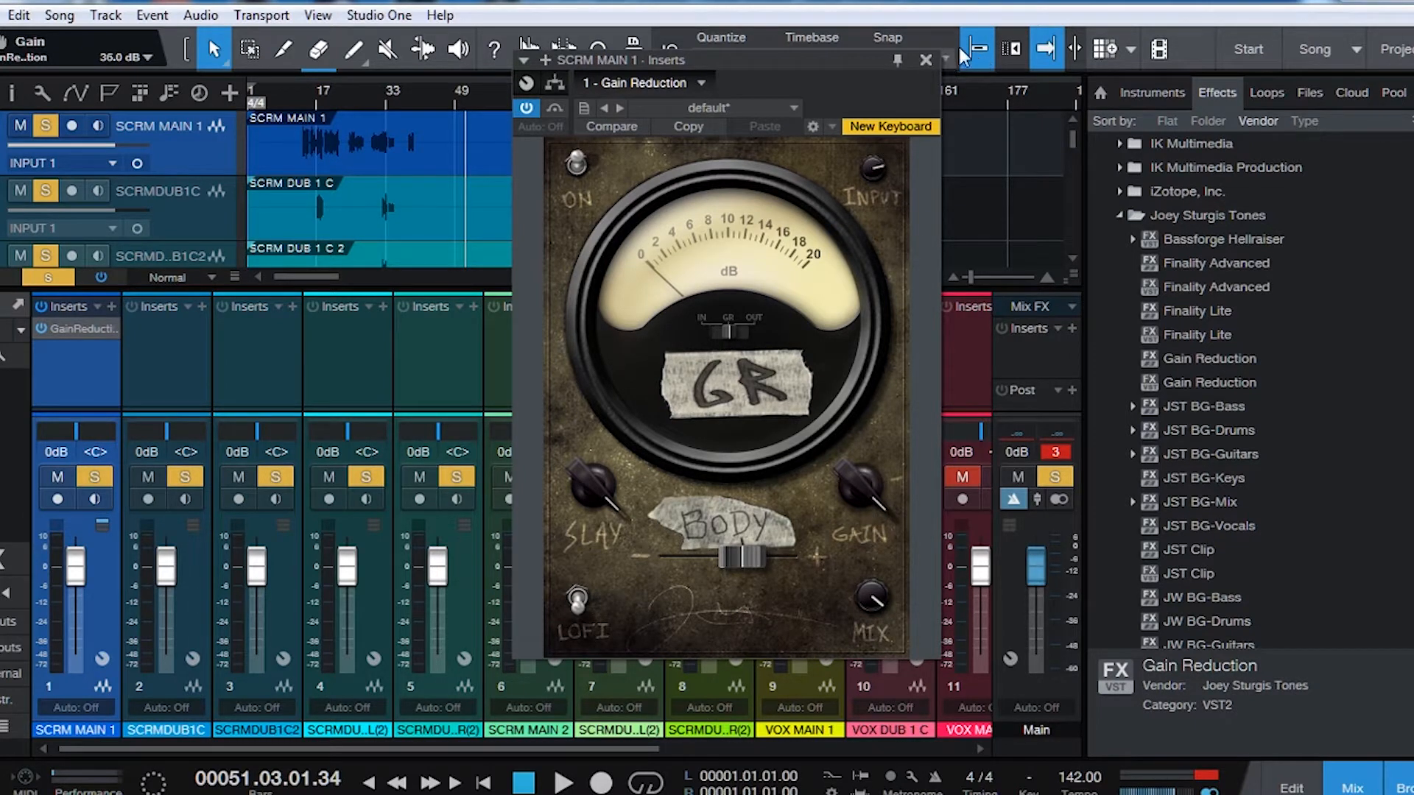
left_click(926, 59)
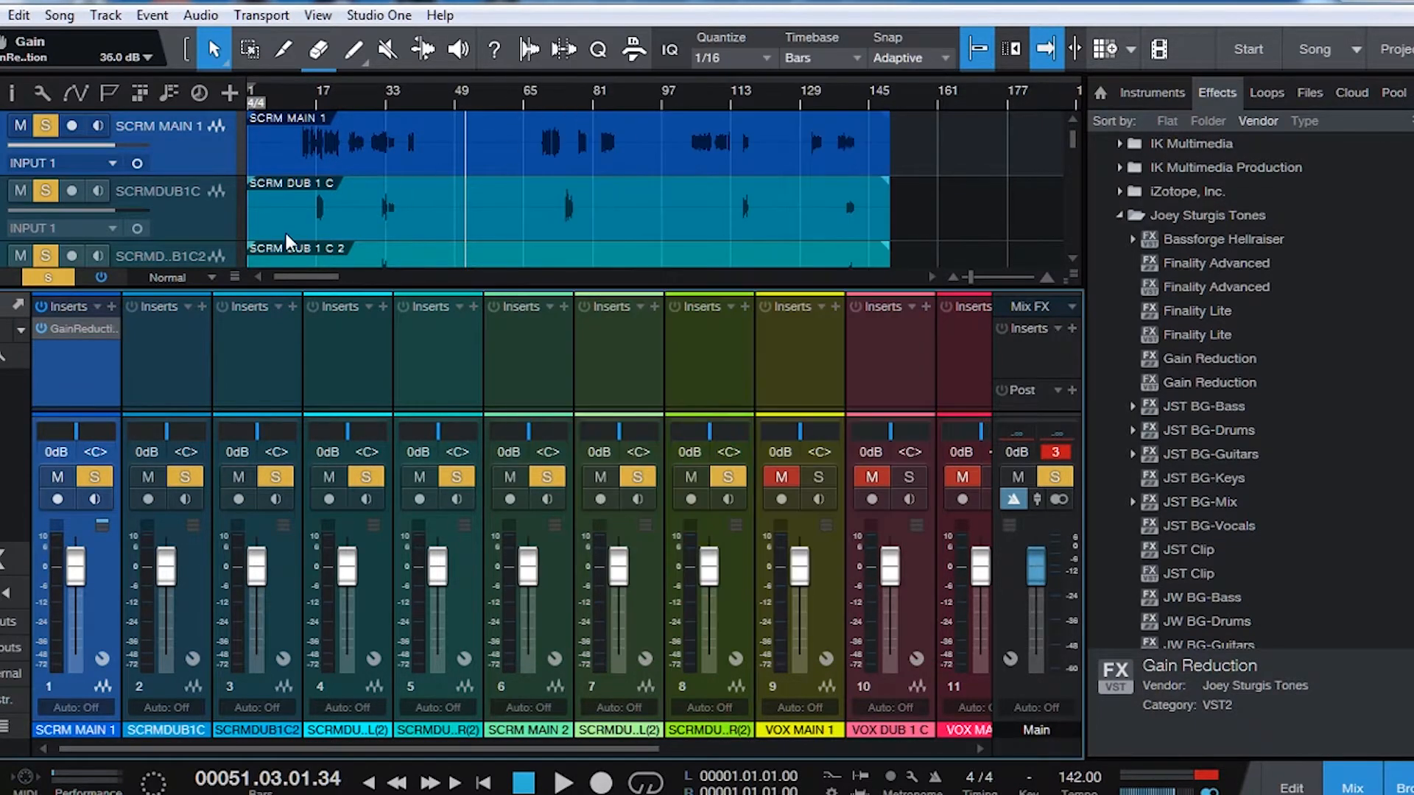
- Copy SCRM MAIN 1's Gain Reduction insert to scream channels 2–8 and pull all scream faders to -oo with the solos cleared
left_click(190, 582)
left_click(737, 602, "shift")
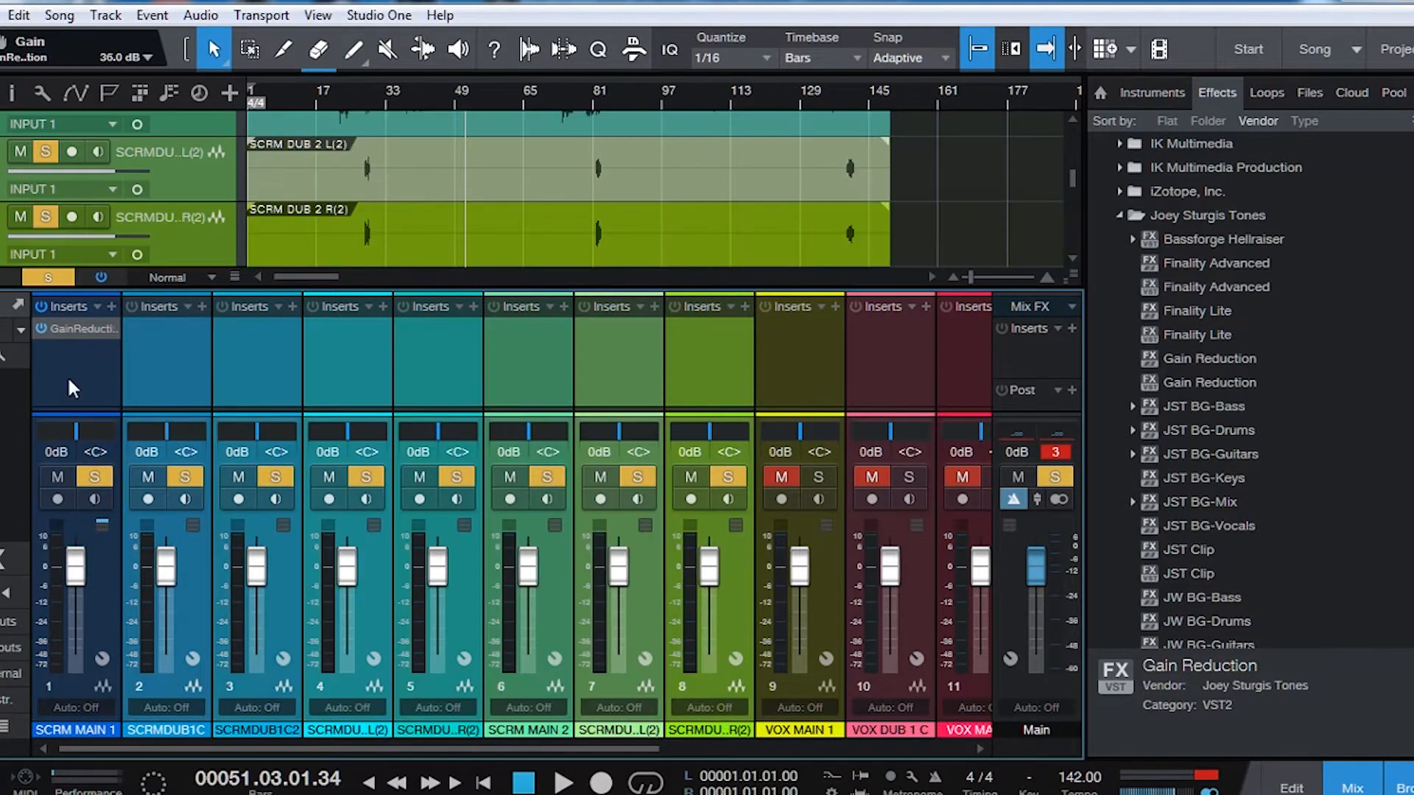
left_click_drag(72, 329, 258, 325)
left_click(927, 60)
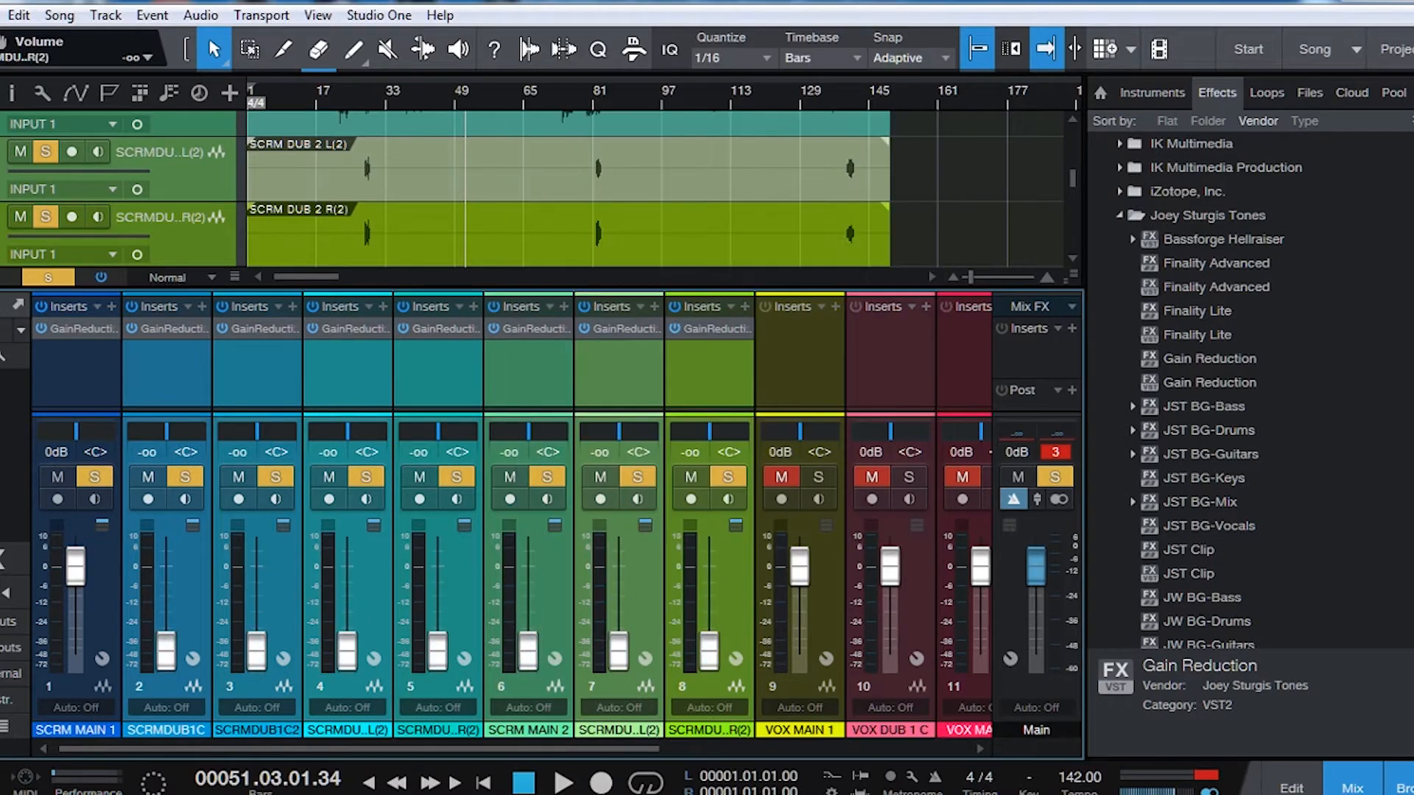
left_click_drag(73, 581, 76, 677)
left_click(637, 477)
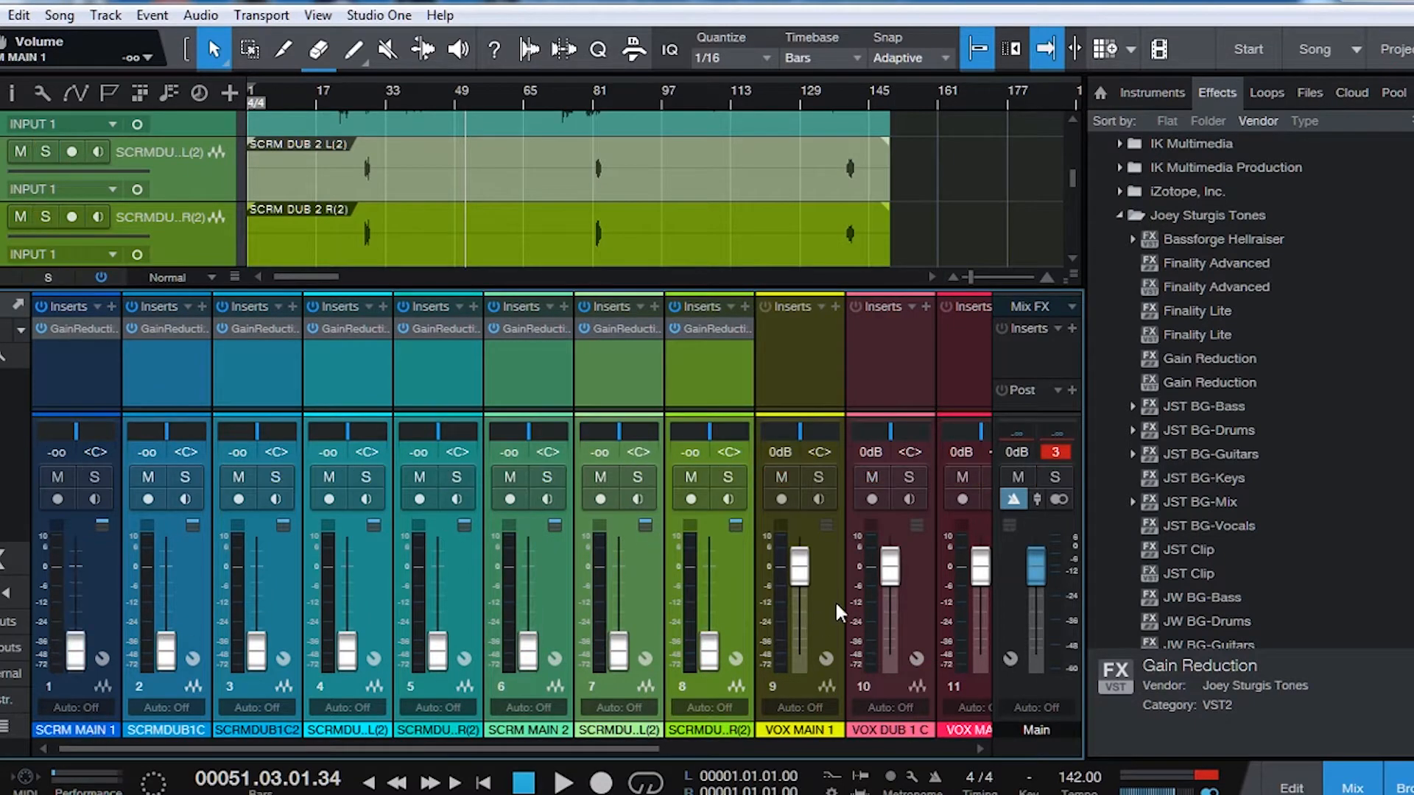
- Add Gain Reduction to channels 9–16, VOX MAIN 1 through VOXDUB2R(2), and pull their faders down to -oo
left_click(836, 608)
left_click_drag(652, 748, 957, 749)
left_click(972, 597, "shift")
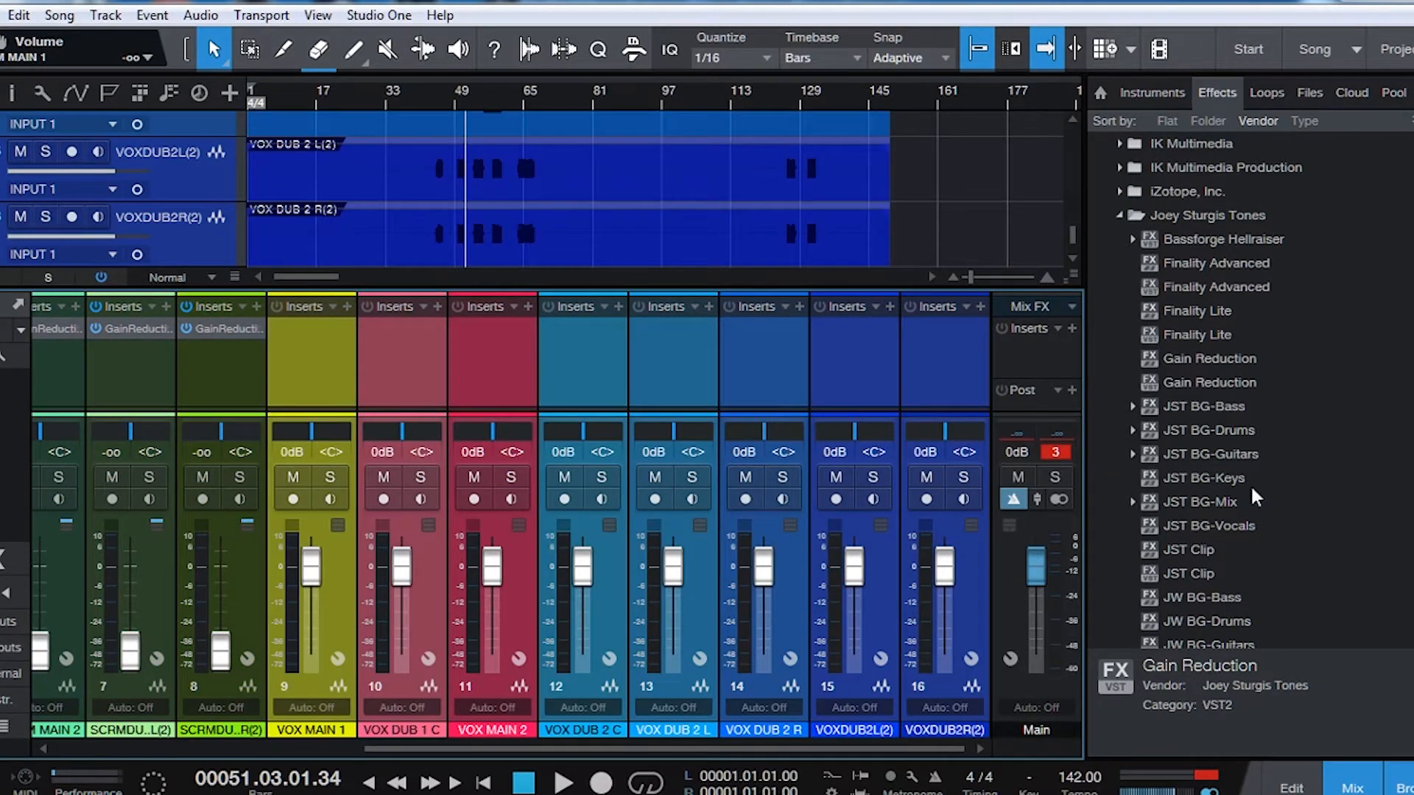
left_click_drag(1250, 369, 353, 357)
left_click(926, 60)
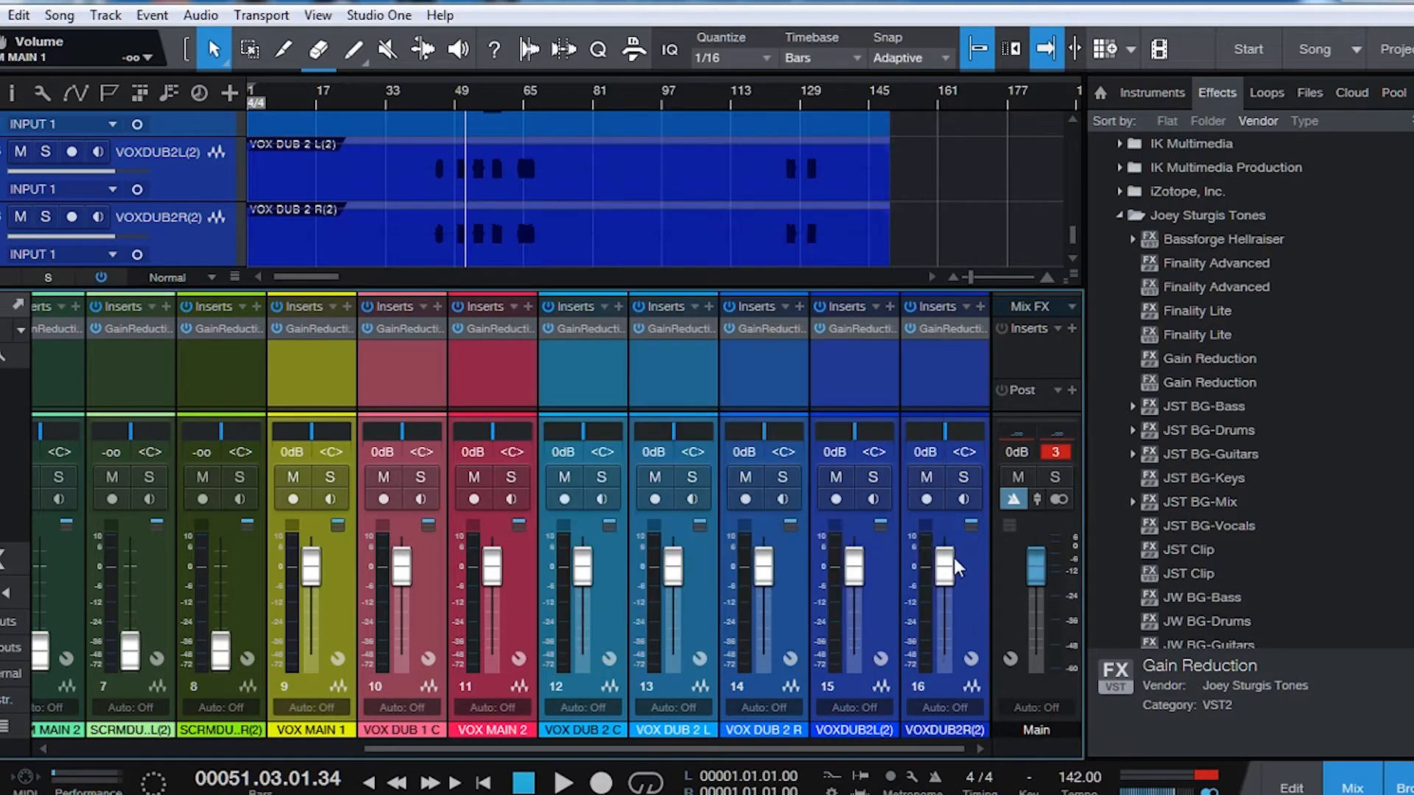
left_click_drag(948, 567, 948, 652)
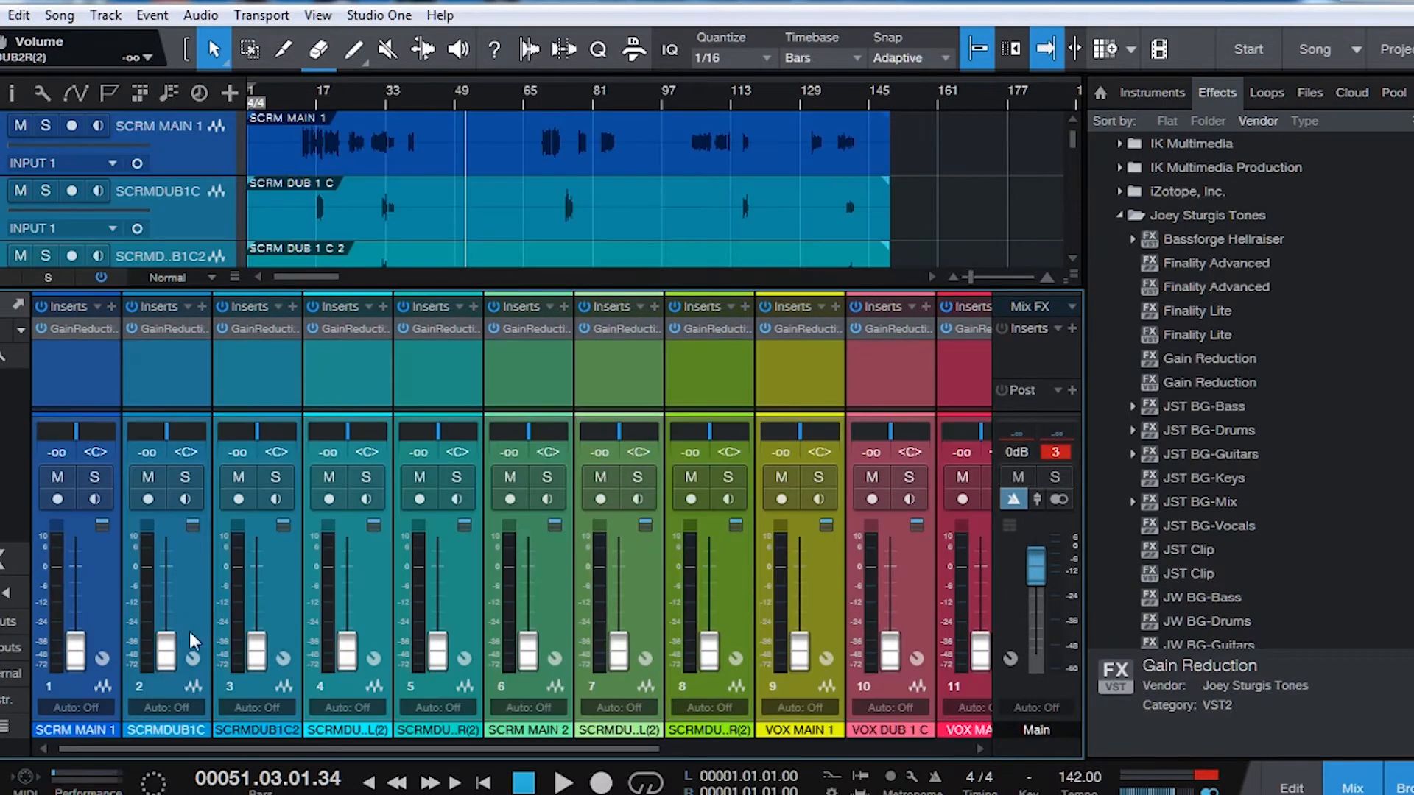
- Play the song from bar 13 and raise all vocal channel faders together to -11.7 dB
left_click_drag(304, 103, 324, 147)
left_click(309, 97)
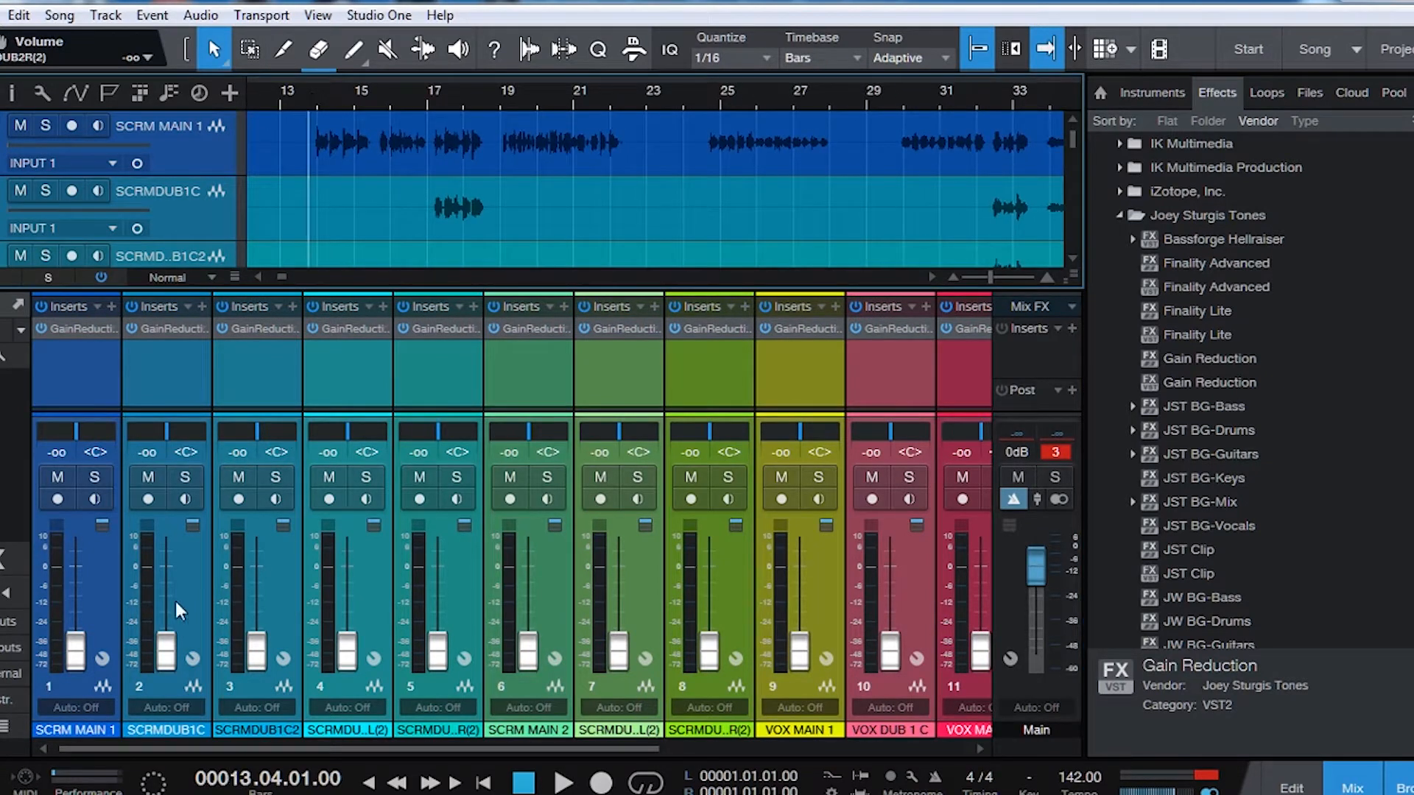
key("space")
left_click_drag(75, 648, 79, 588)
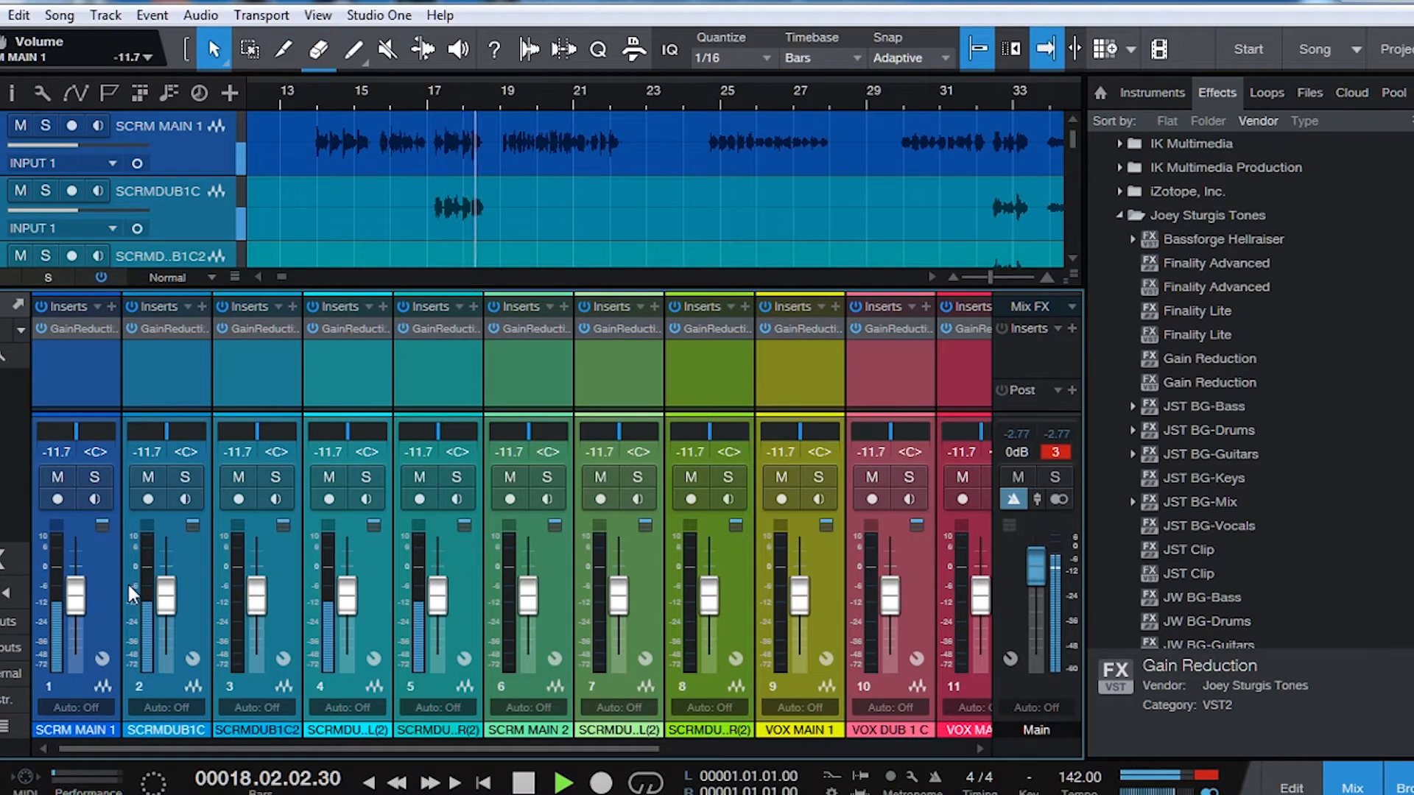
key("space")
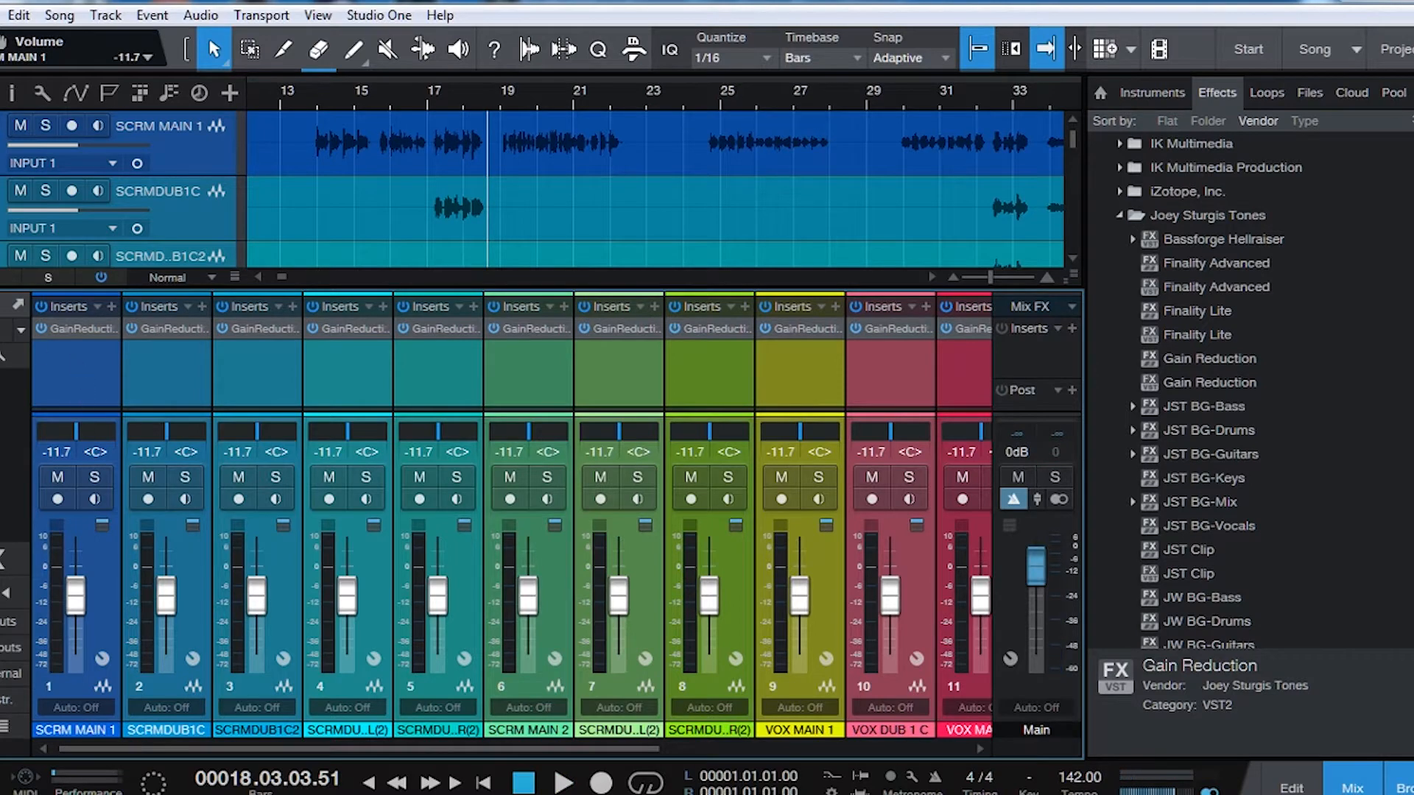
- Select all scream and vocal events in the arrangement and bounce them to new tracks
key("F3")
key("z")
scroll(648, 405, "down", 3)
scroll(651, 490, "down", 5)
left_click_drag(574, 692, 303, 106)
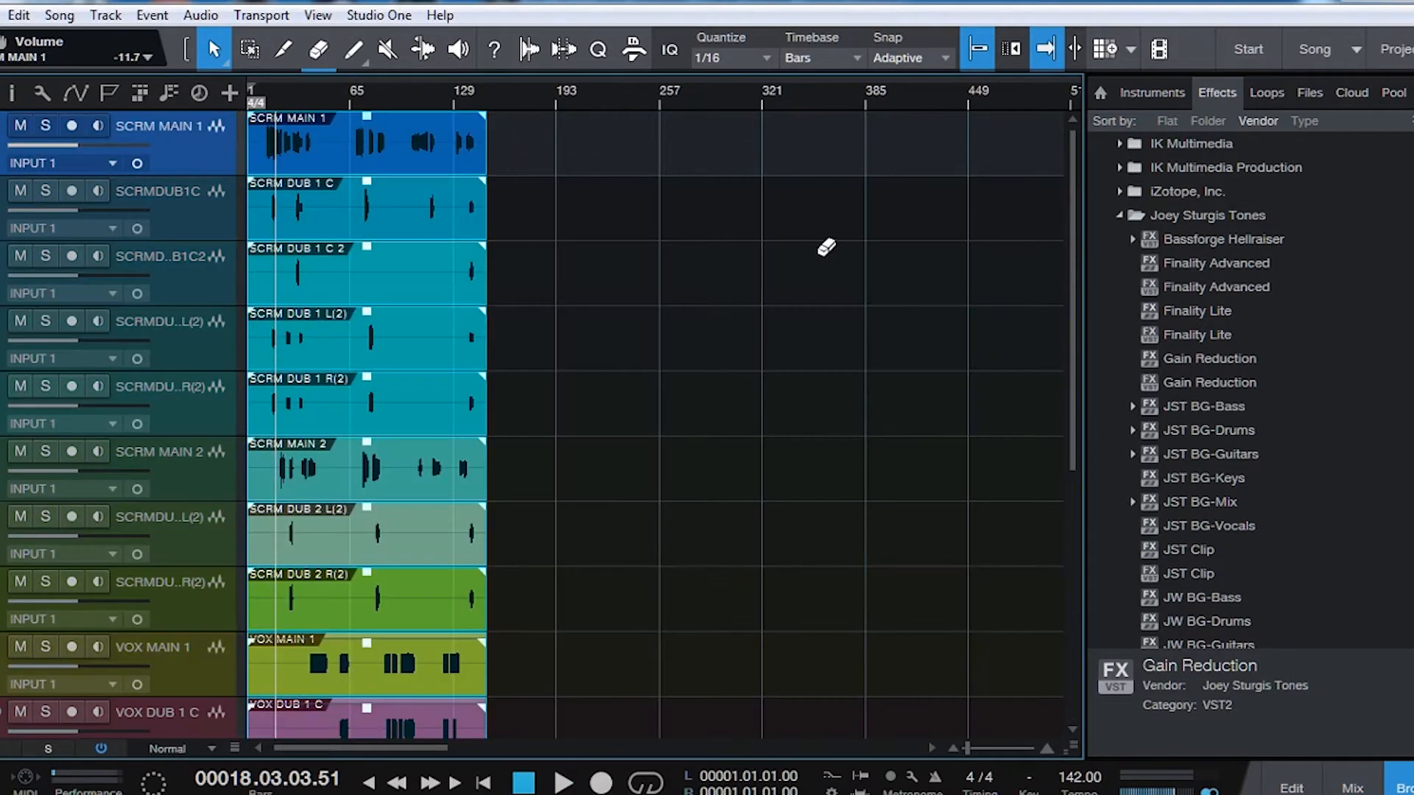
key("ctrl+alt+b")
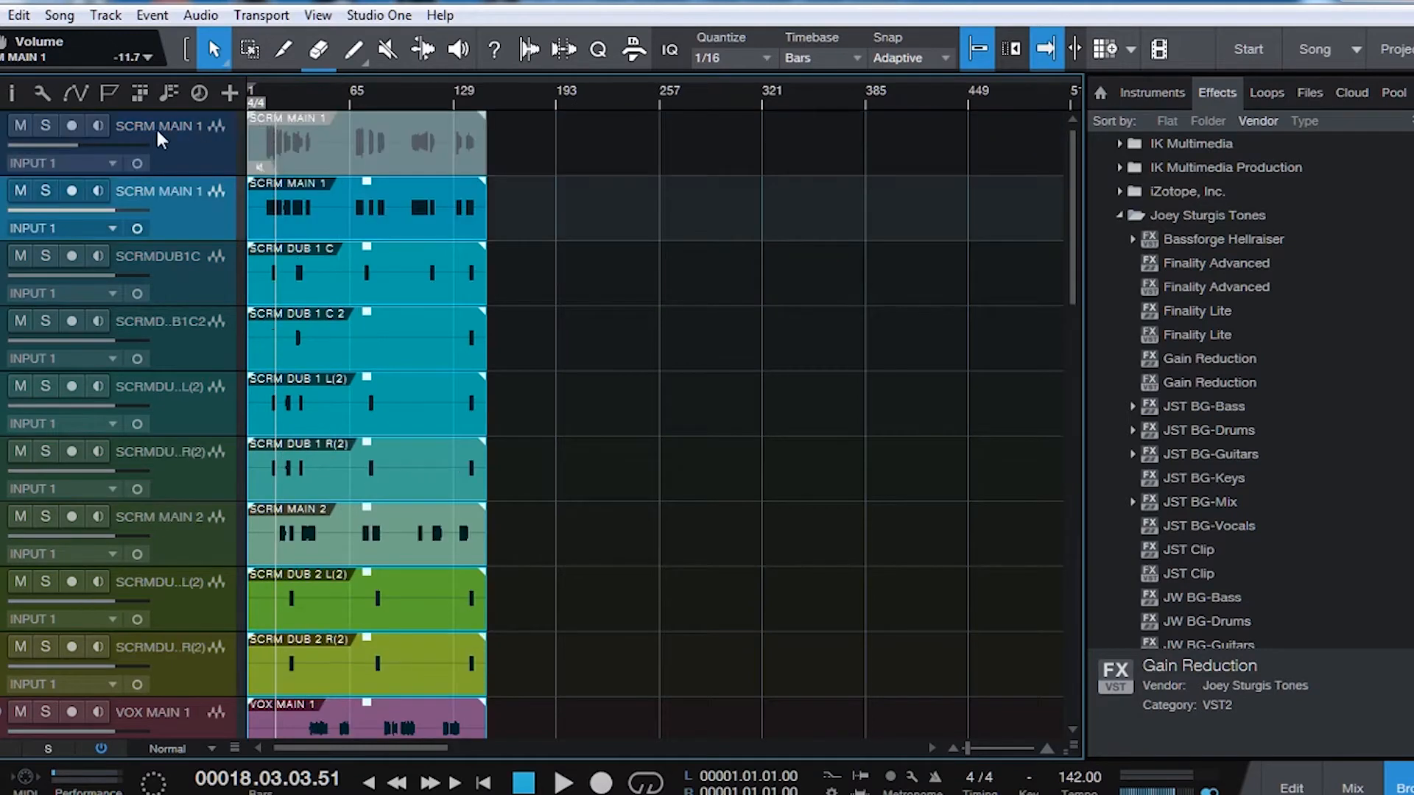
- Examine the bounced tracks alongside the muted original SCRM and VOX tracks
left_click(184, 151)
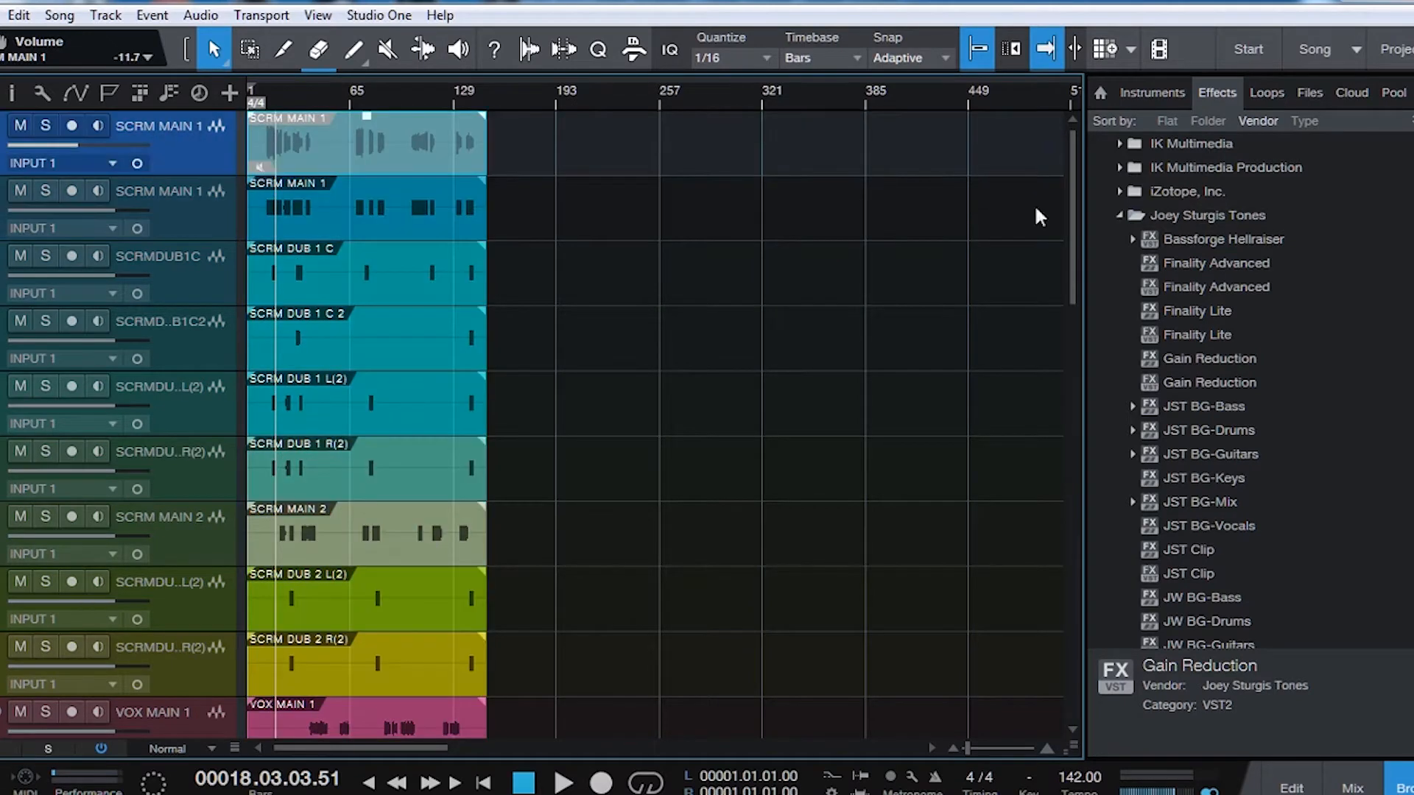
scroll(782, 360, "down", 10)
scroll(761, 363, "down", 8)
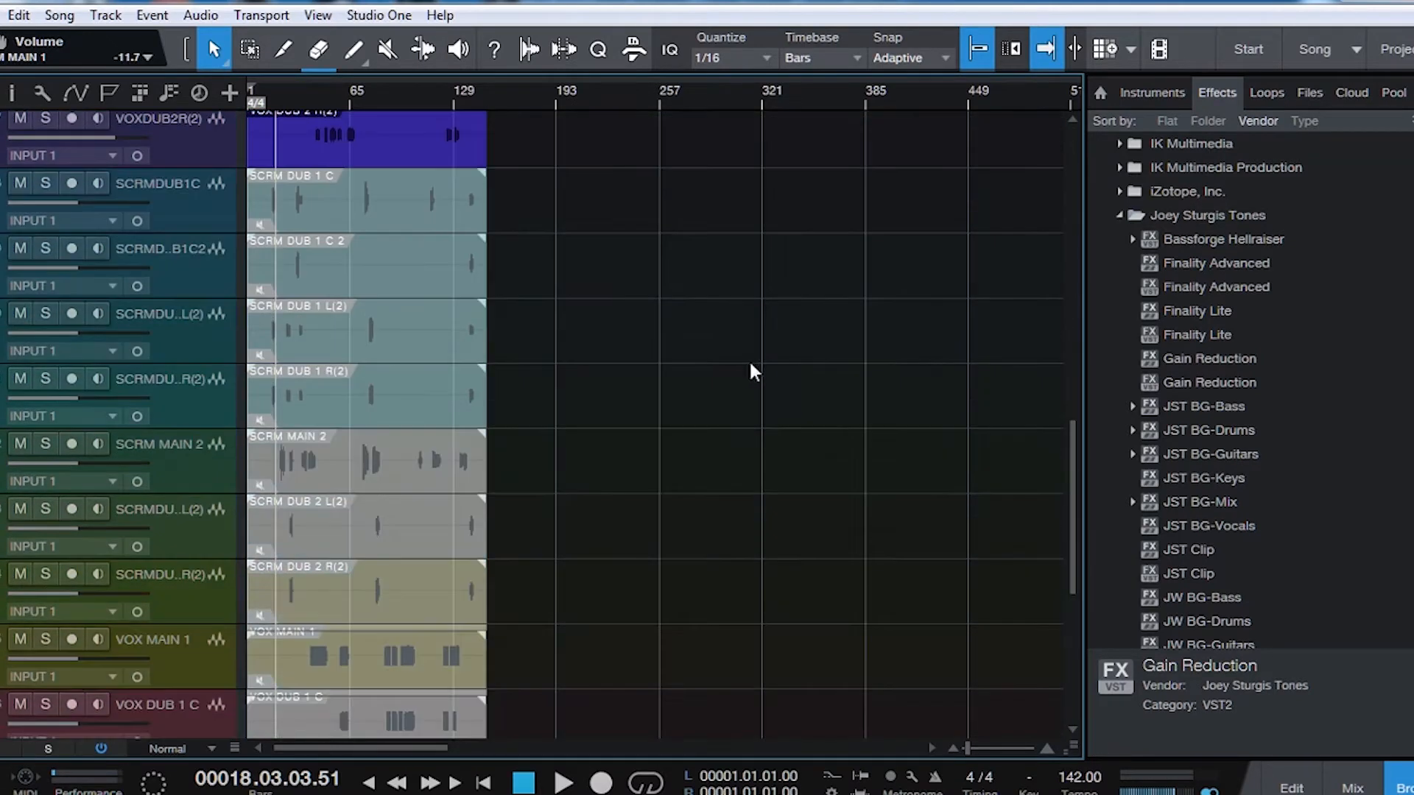
left_click(225, 212)
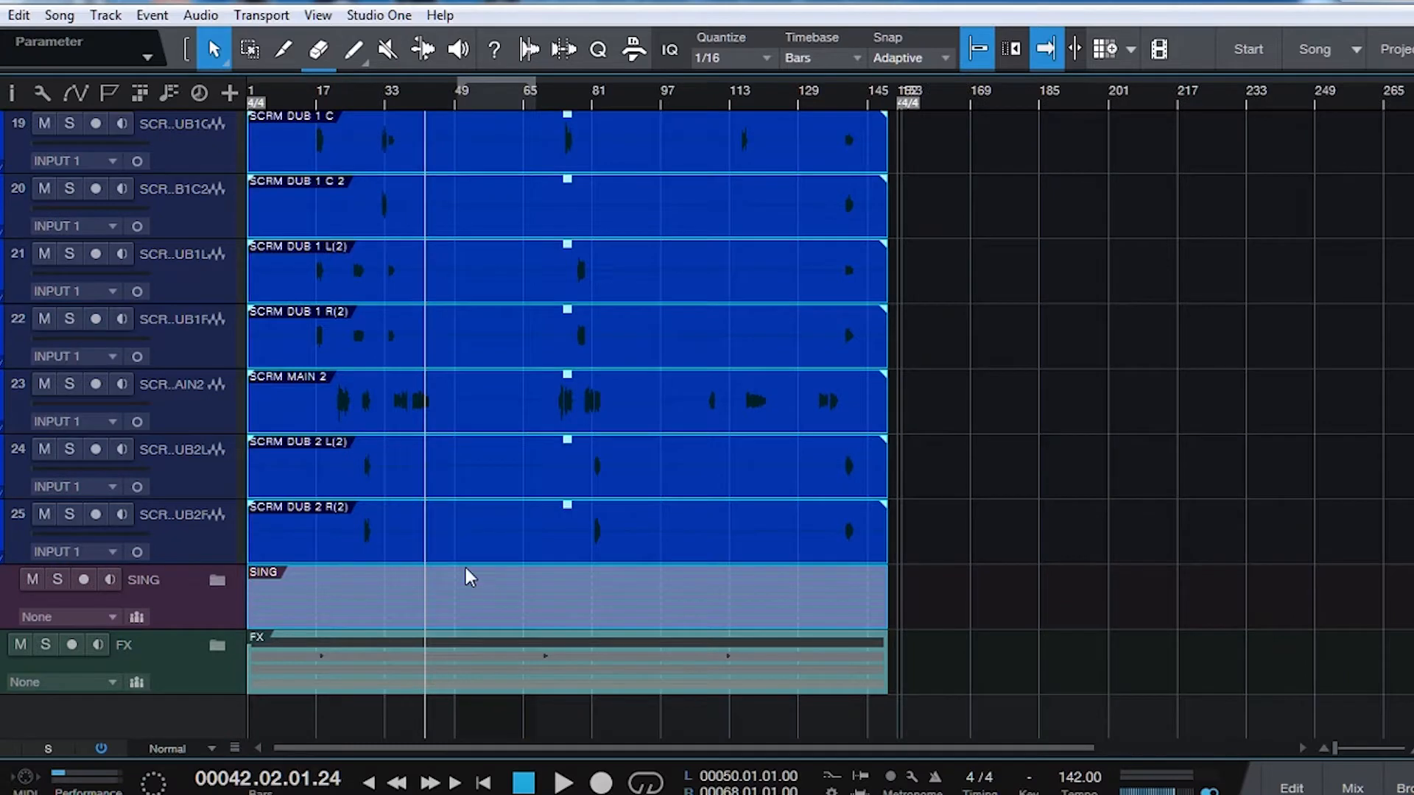
- In the full song, replace the old SCREAM and SING folder events with the copied bounced vocals, pasted at bar 1
key("Delete")
scroll(479, 560, "down", 2)
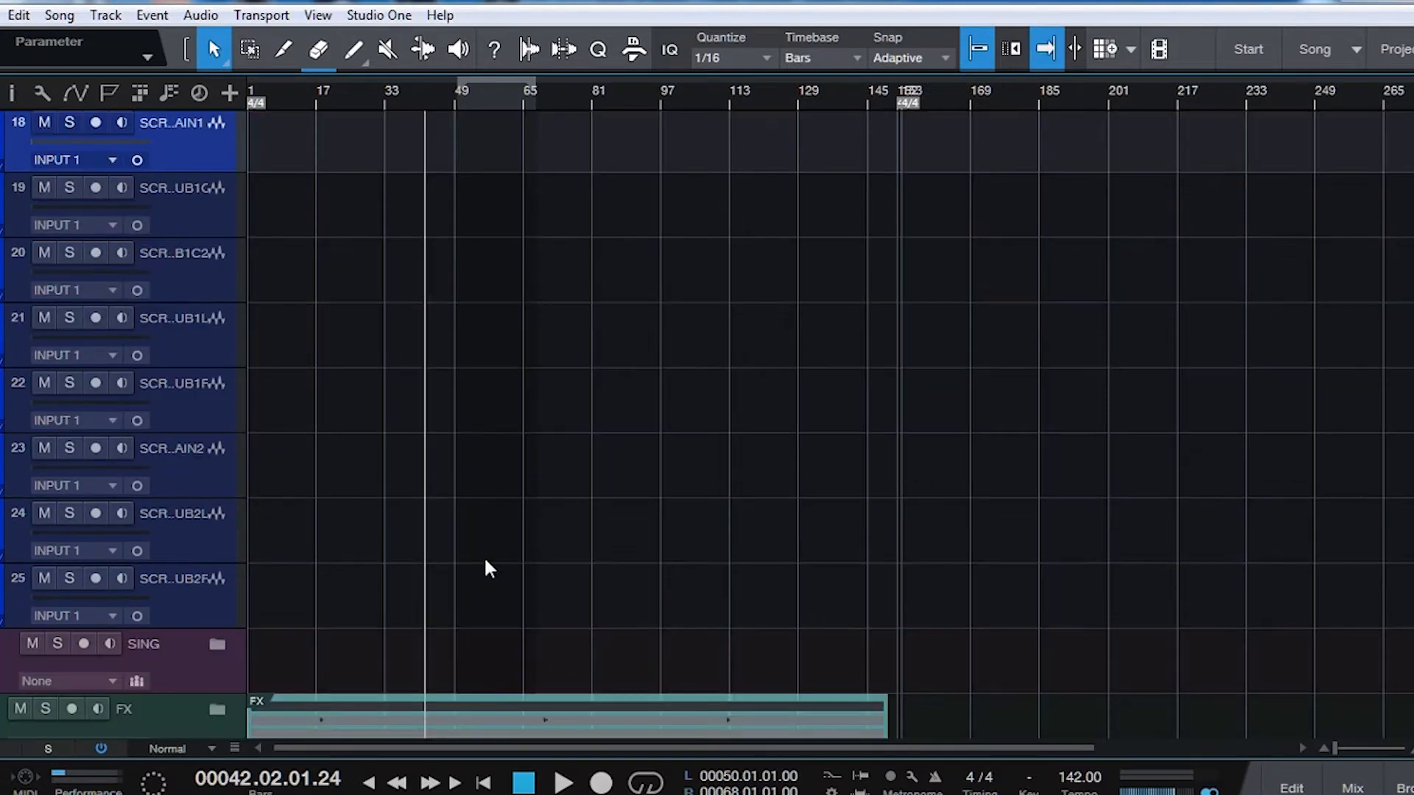
key("Home")
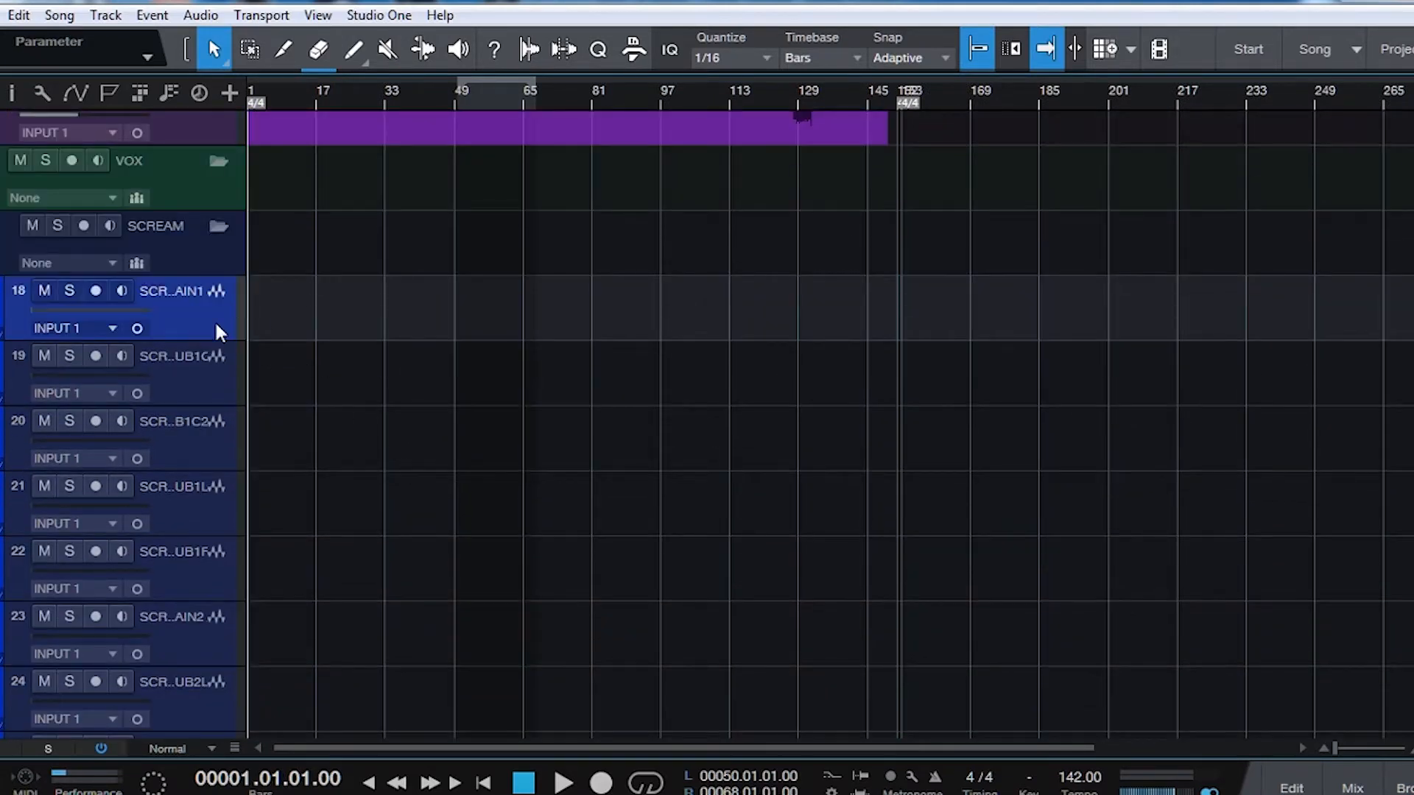
key("ctrl+v")
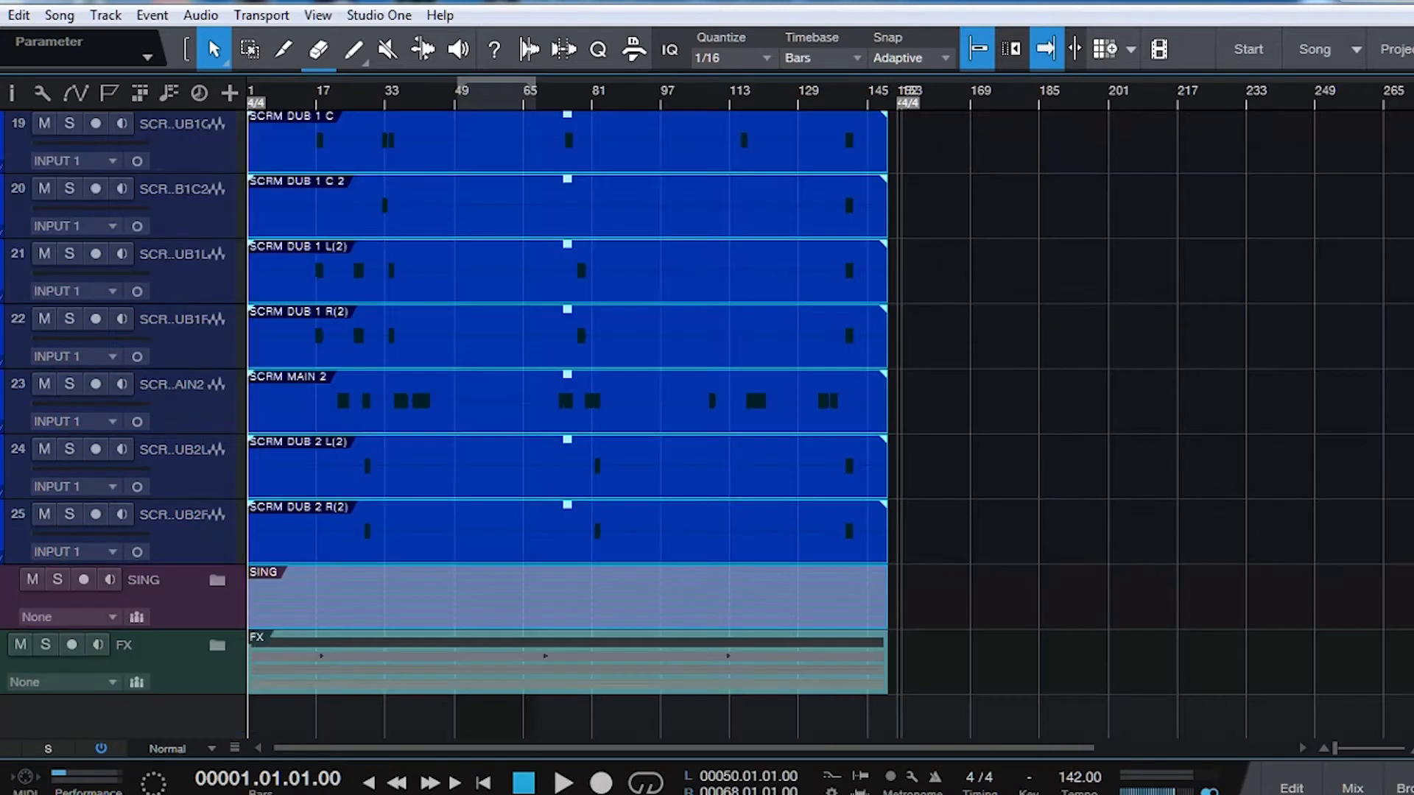
left_click(1, 625)
scroll(692, 543, "down", 3)
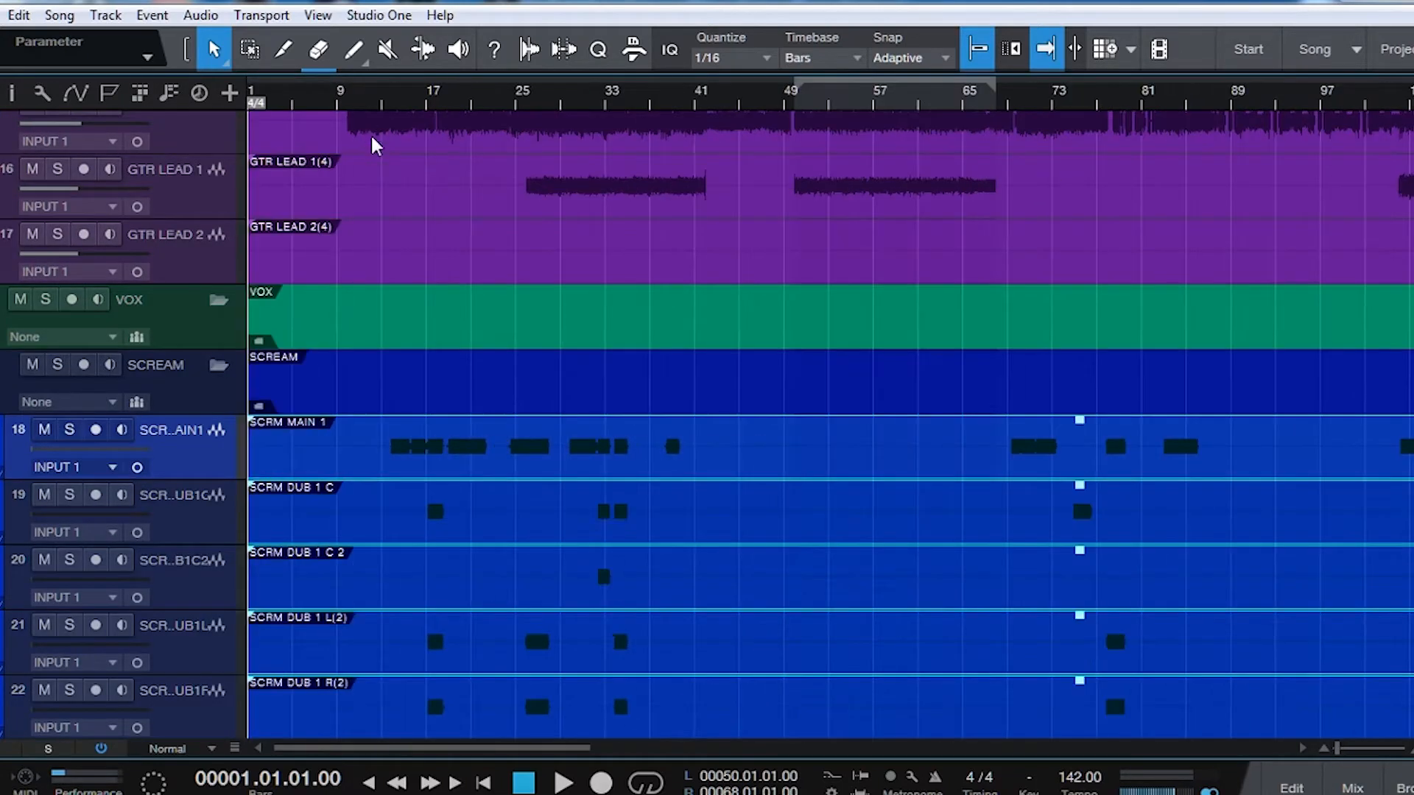
- Play the full mix from bar 13 and raise the SCRM MAIN 1 fader to -11.7 dB
left_click(345, 471)
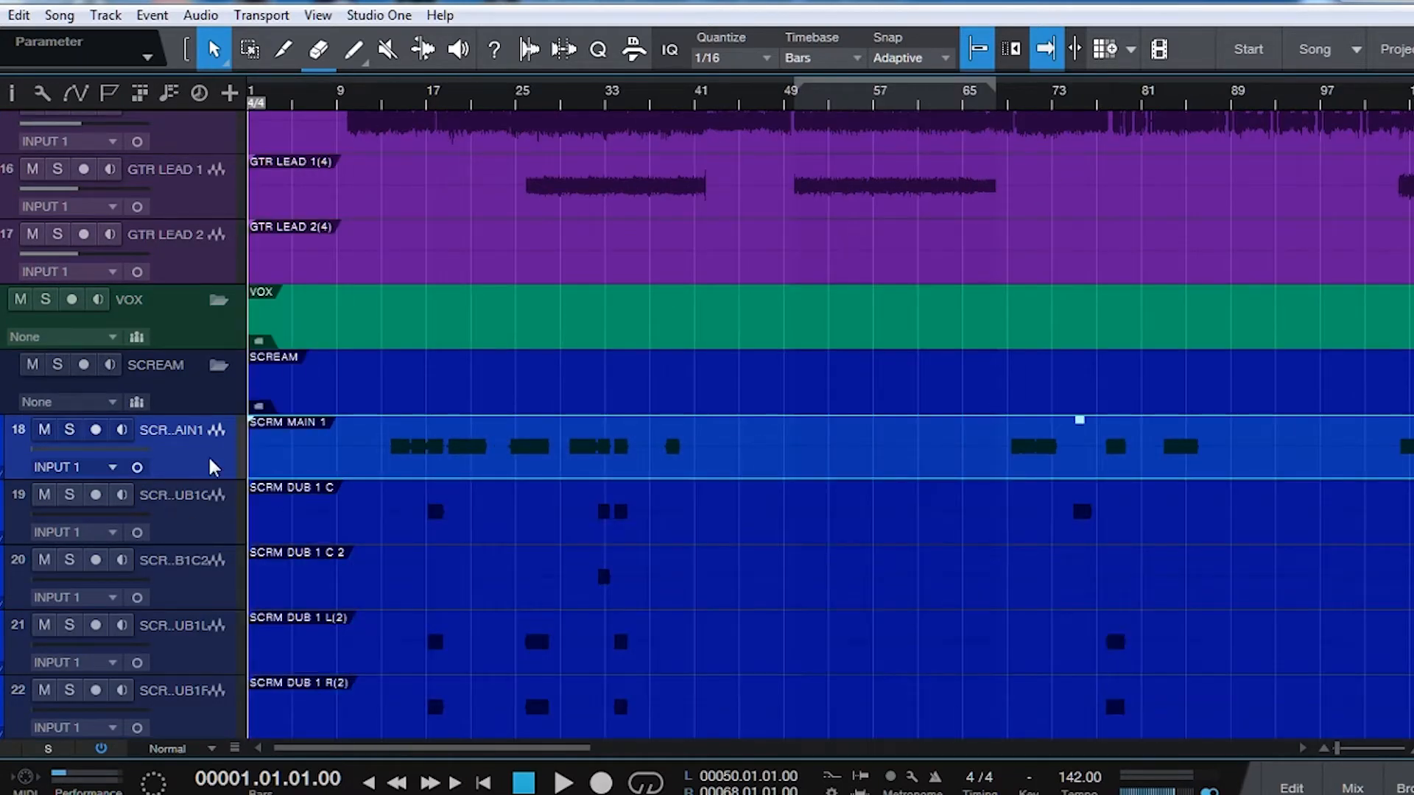
key("F3")
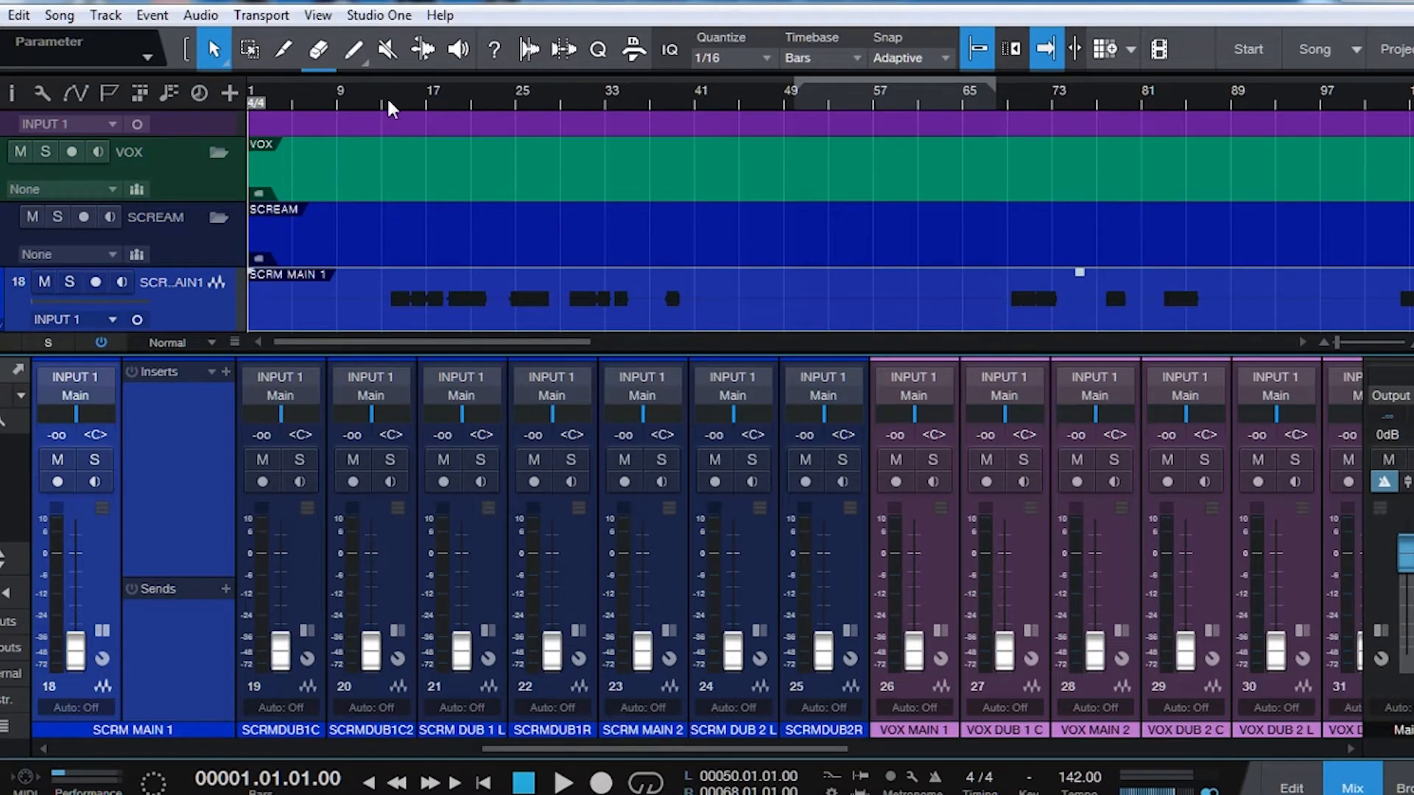
left_click_drag(388, 101, 360, 158)
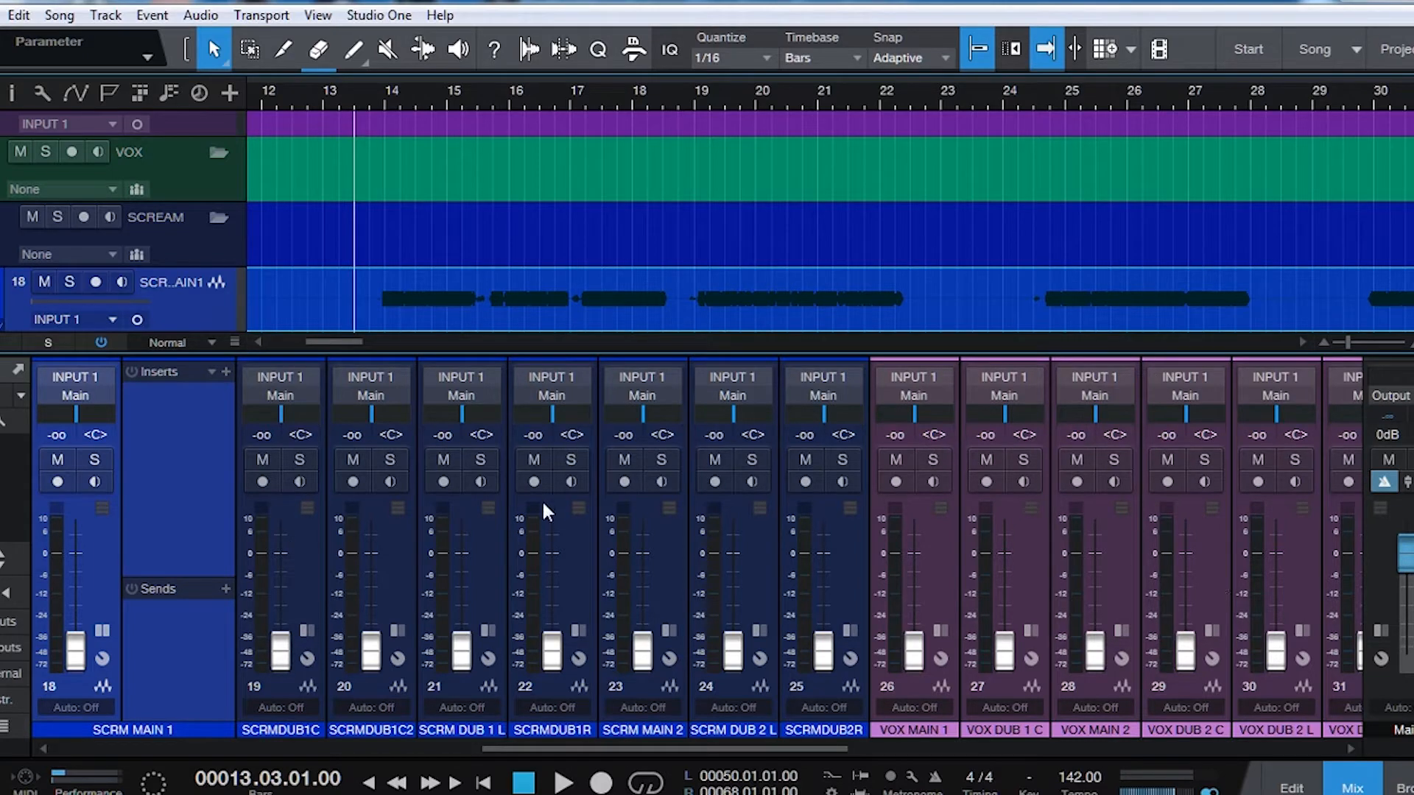
key("space")
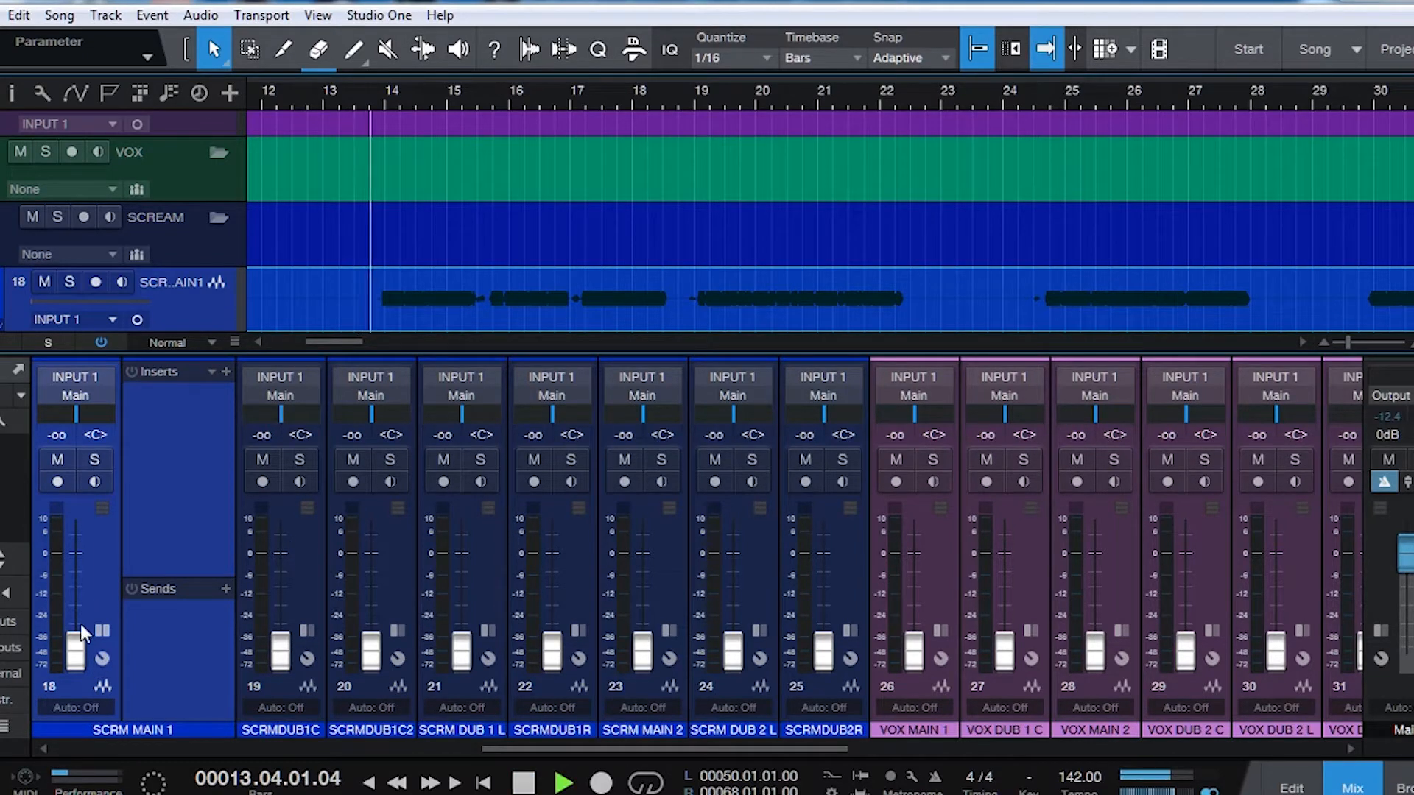
left_click_drag(76, 648, 86, 573)
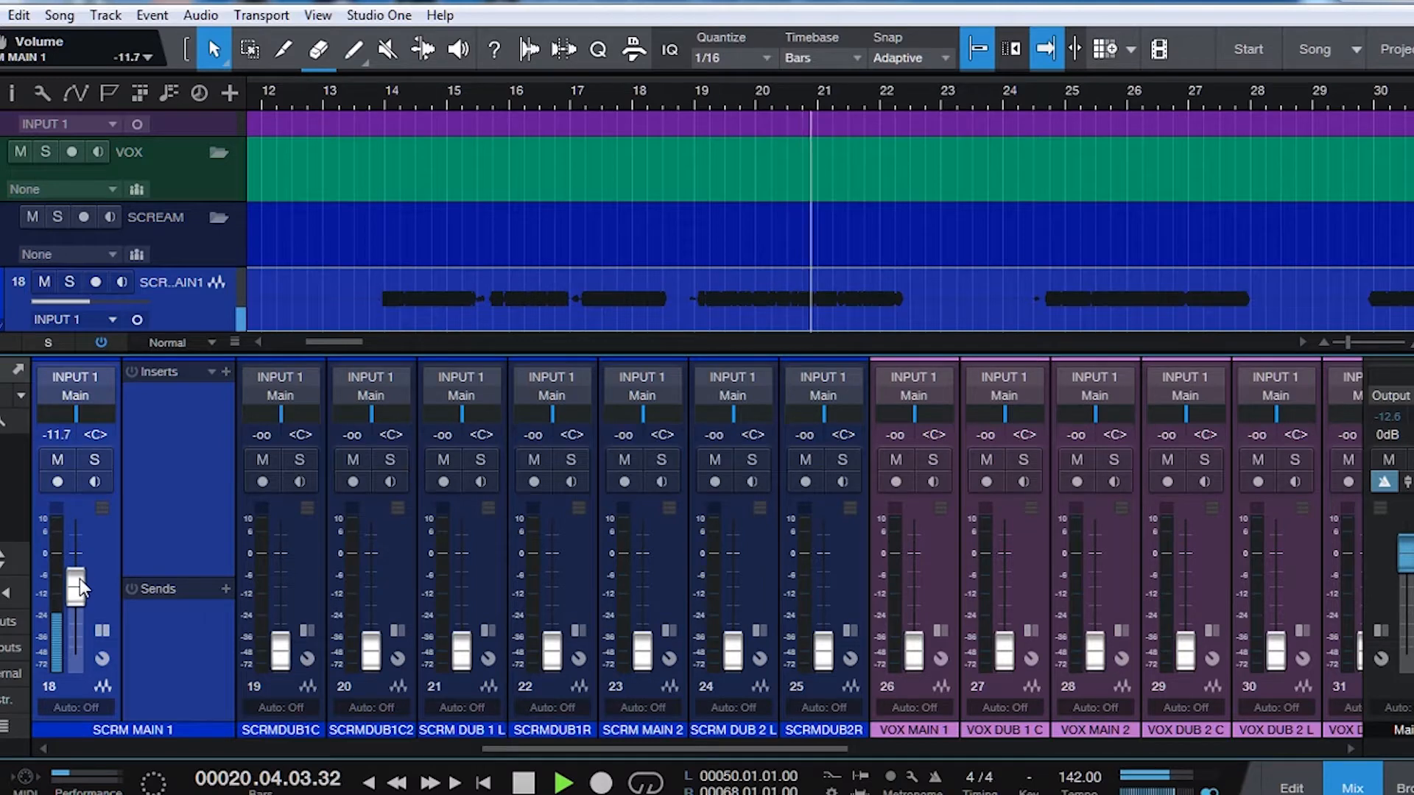
left_click_drag(79, 579, 82, 581)
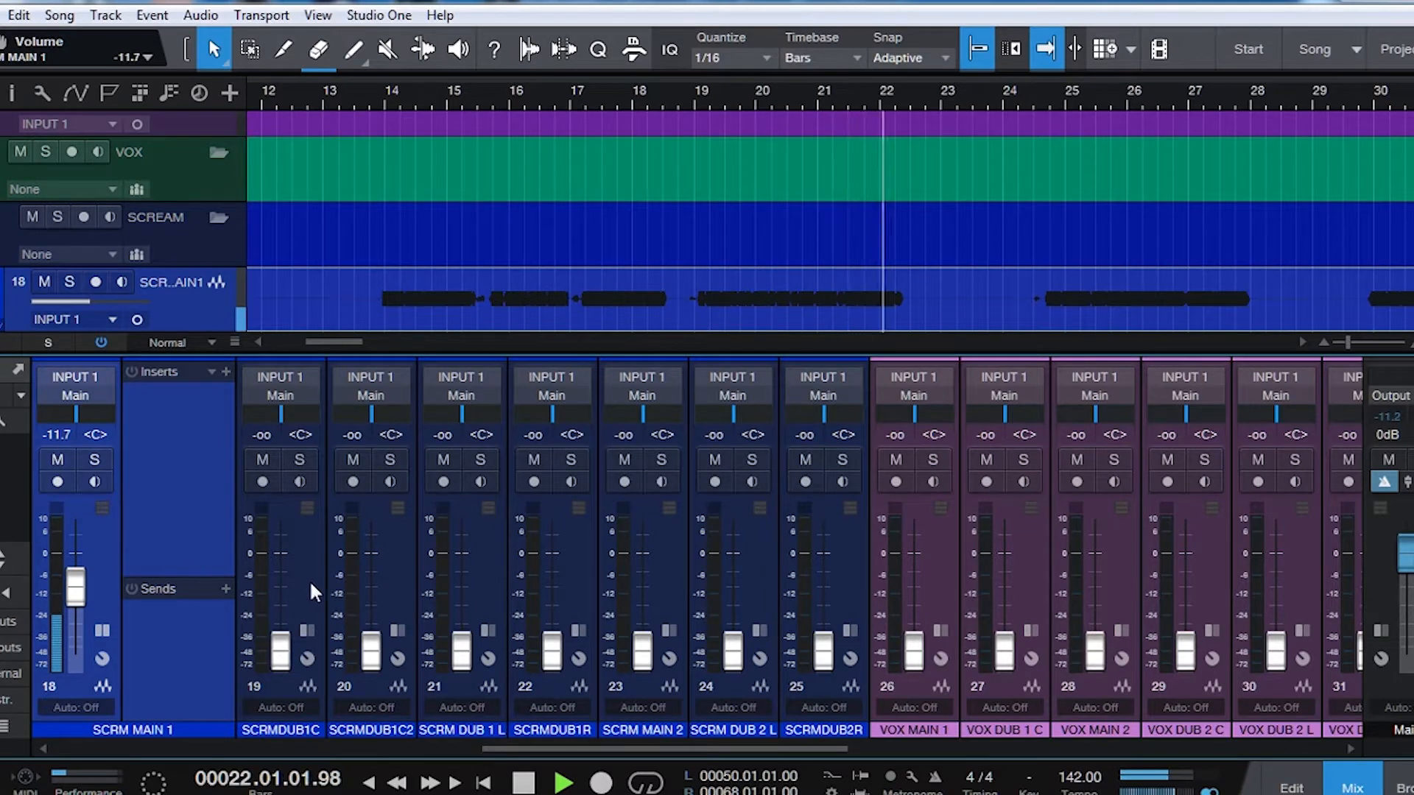
- Stop playback and set the volume of SCRM MAIN 2 to -11.7 dB
key("space")
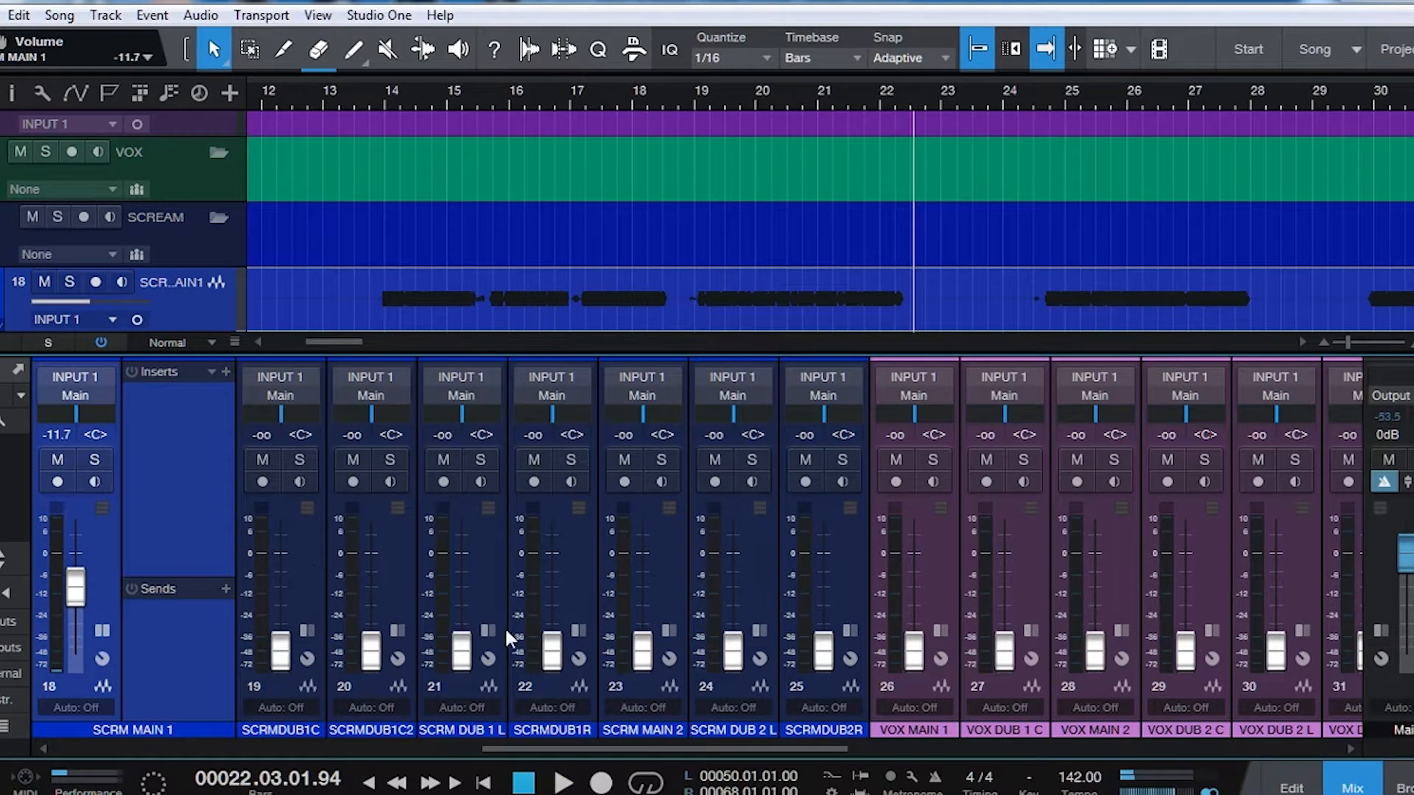
scroll(334, 280, "down", 8)
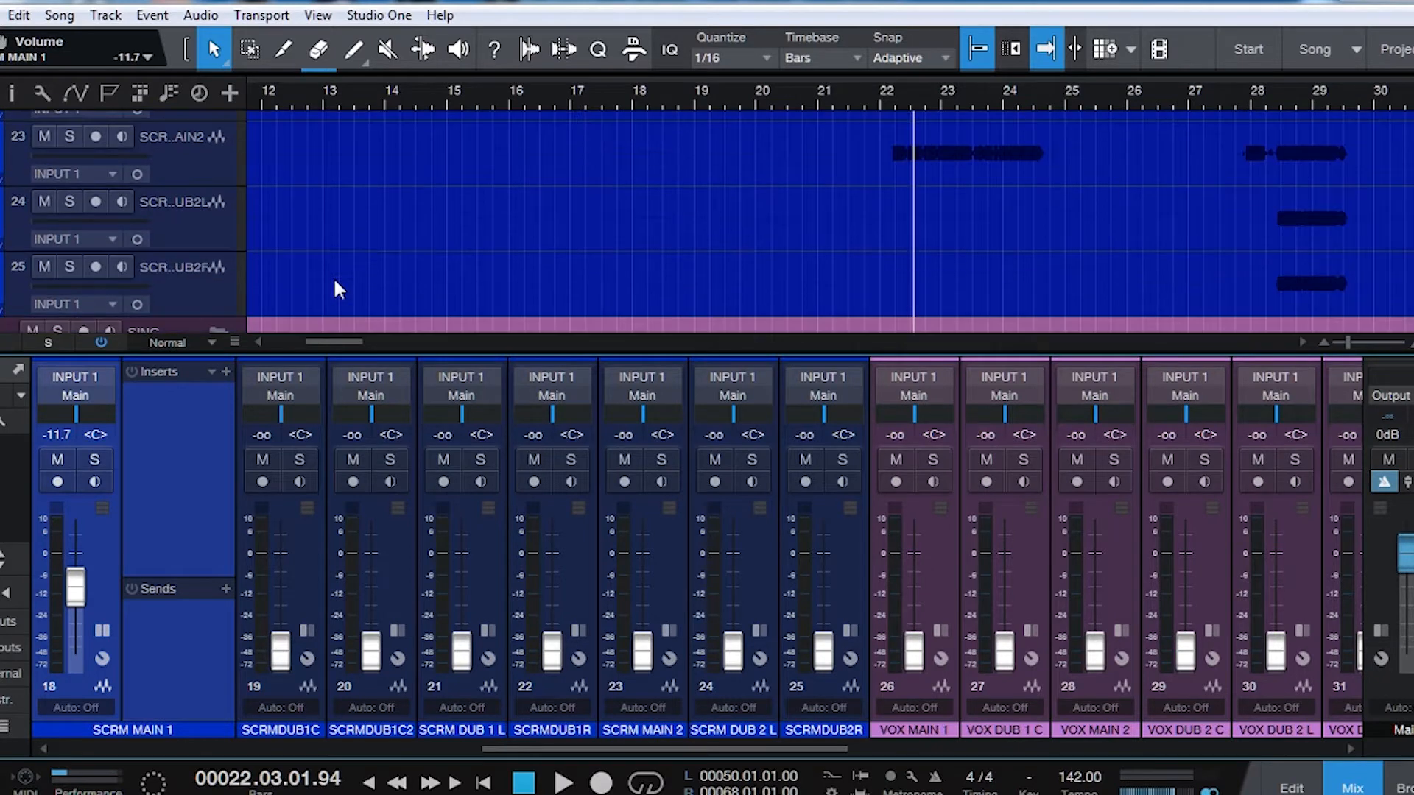
left_click(619, 417)
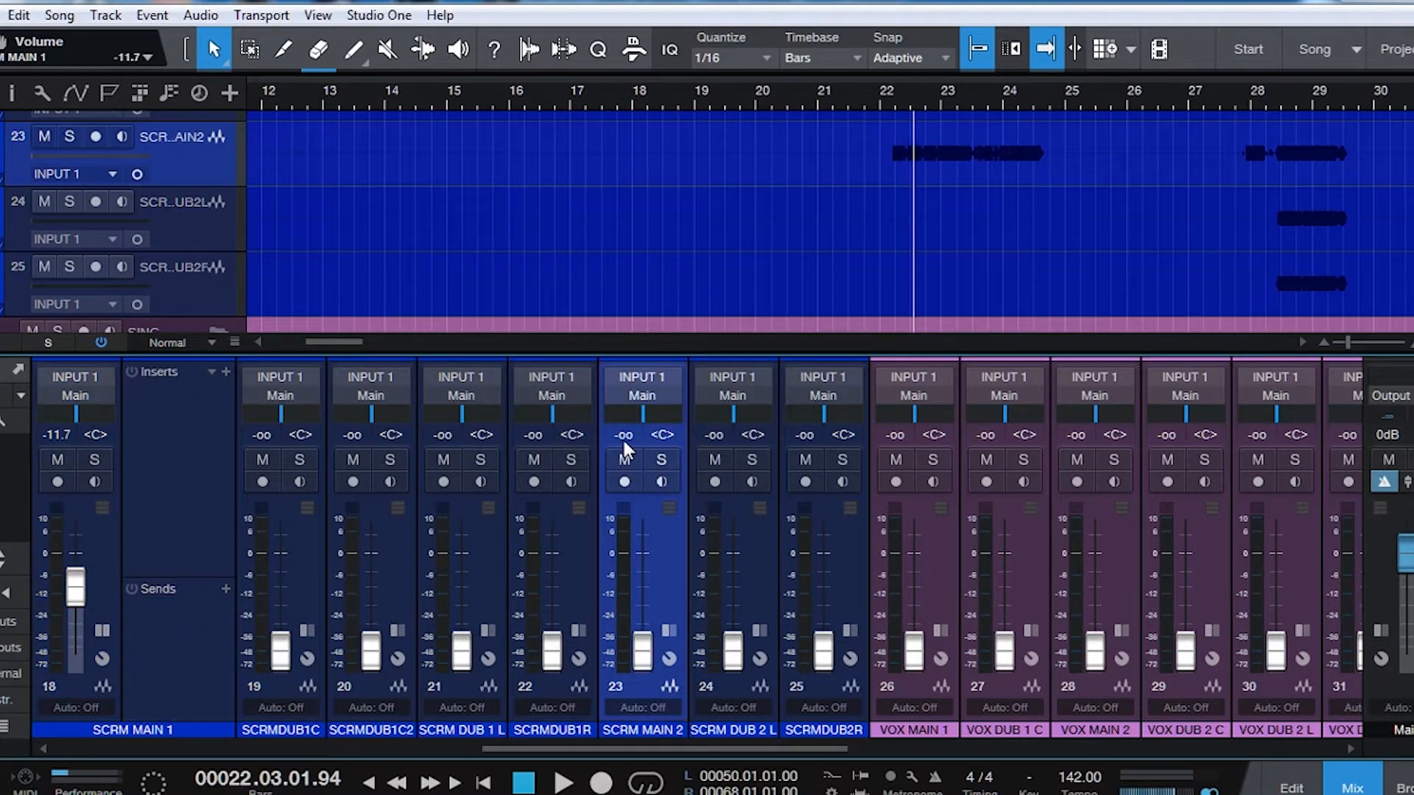
type("-11.7")
key("Return")
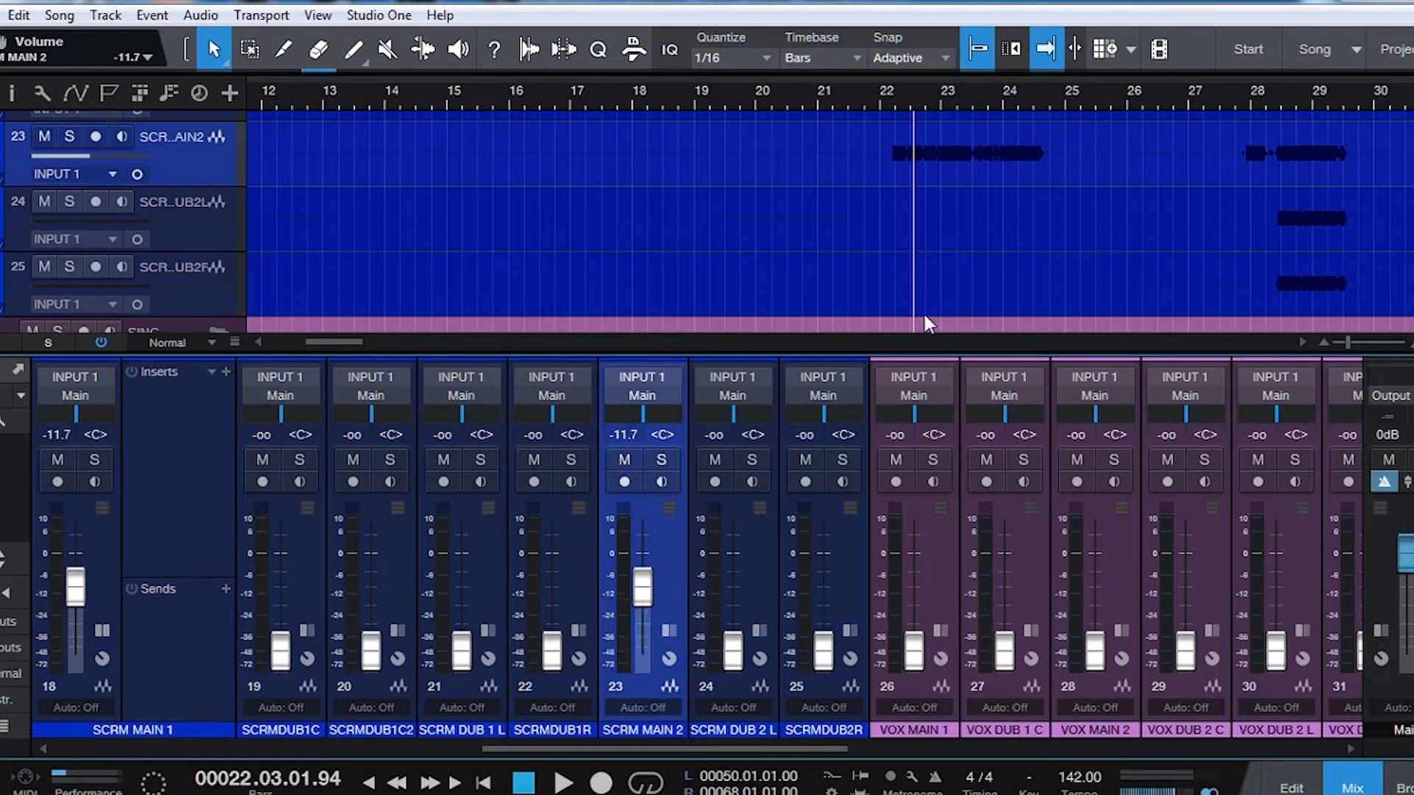
- Place the playhead just before the first SCRM DUB 1 C phrase at bar 17 and solo SCRM MAIN 1 and SCRM DUB 1 C
scroll(847, 235, "up", 3)
scroll(598, 211, "up", 3)
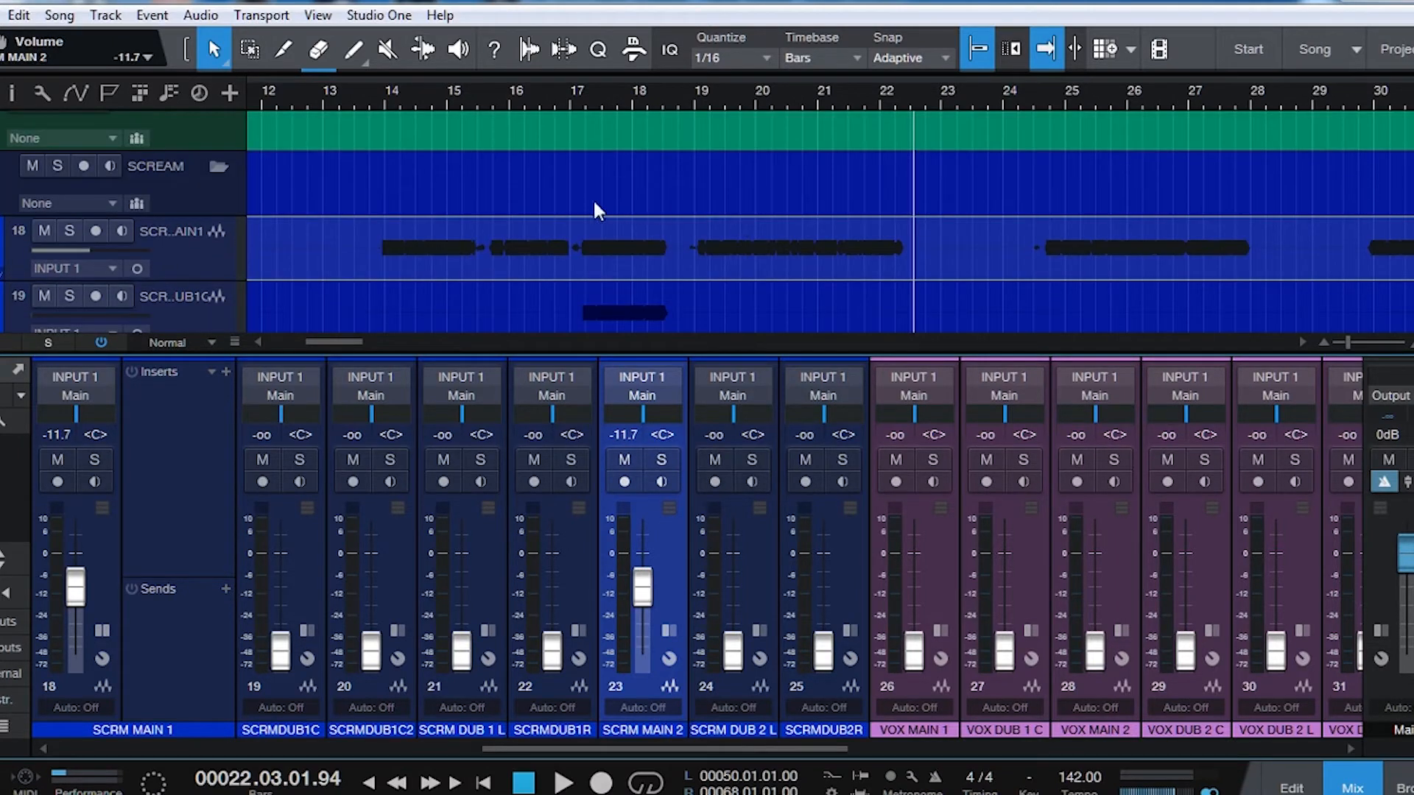
scroll(383, 121, "up", 2)
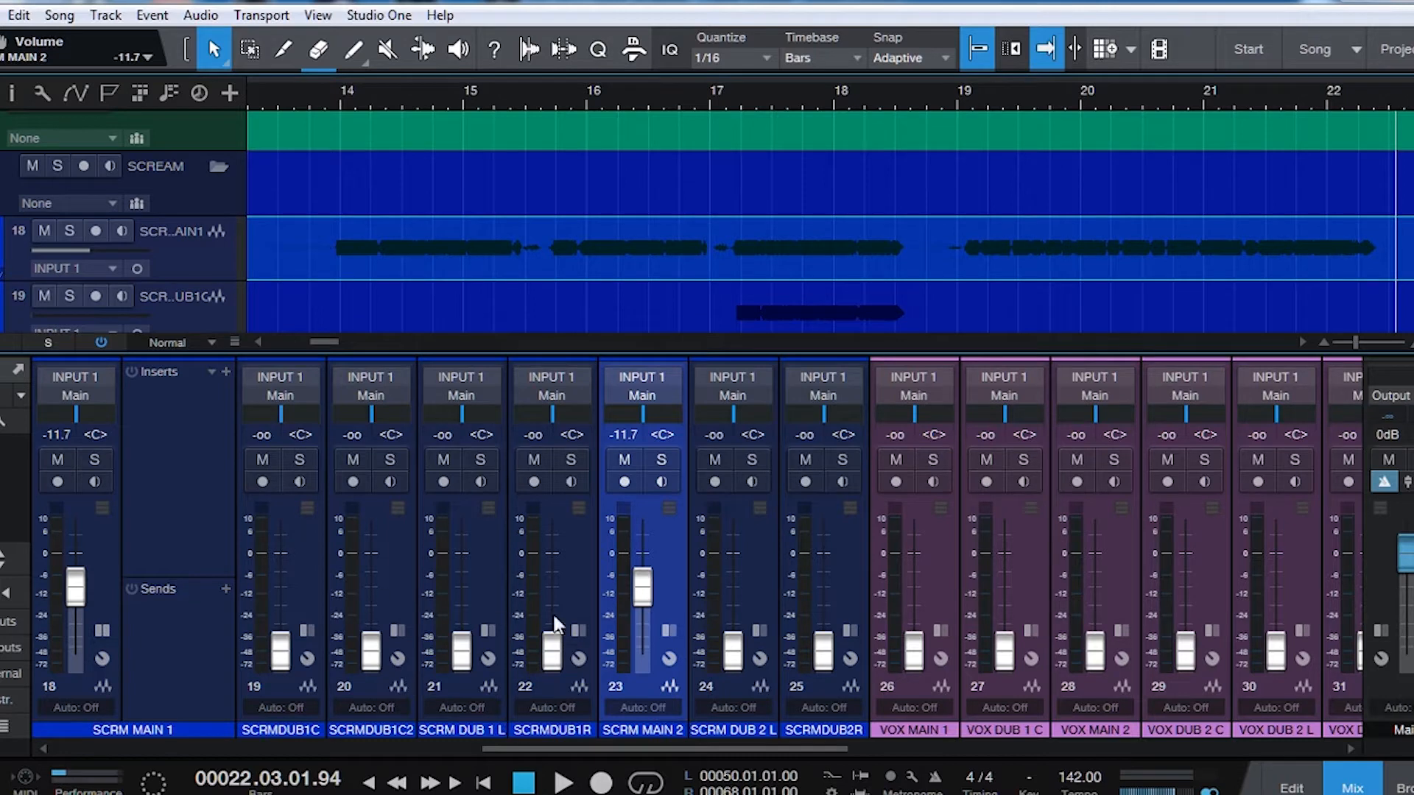
left_click(304, 537)
left_click_drag(716, 80, 428, 162)
scroll(805, 154, "down", 4)
scroll(805, 153, "up", 3)
left_click(492, 100)
left_click(95, 460)
left_click(300, 460)
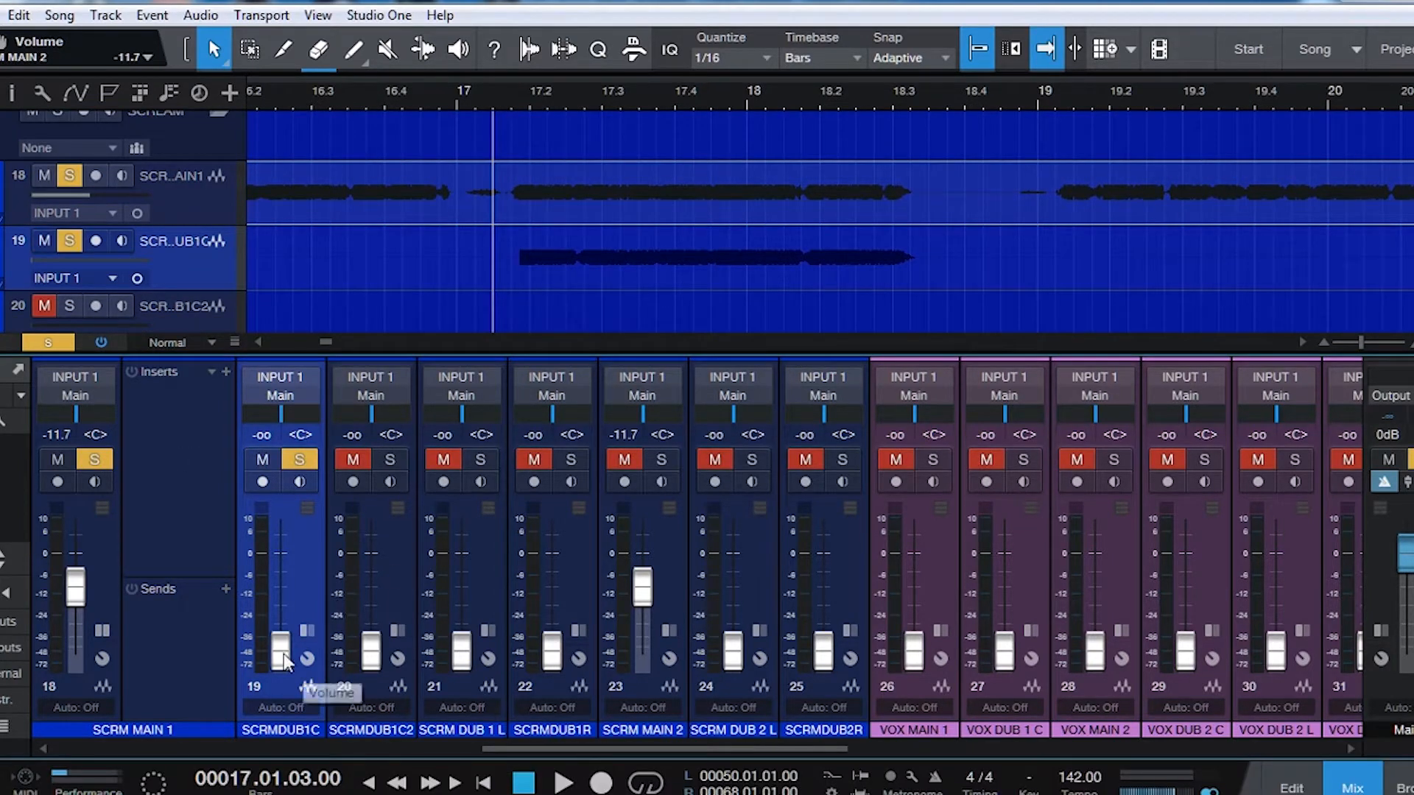
- Play the soloed scream tracks and raise the SCRM DUB 1 C fader to -14.5 dB
key("space")
left_click_drag(284, 652, 275, 594)
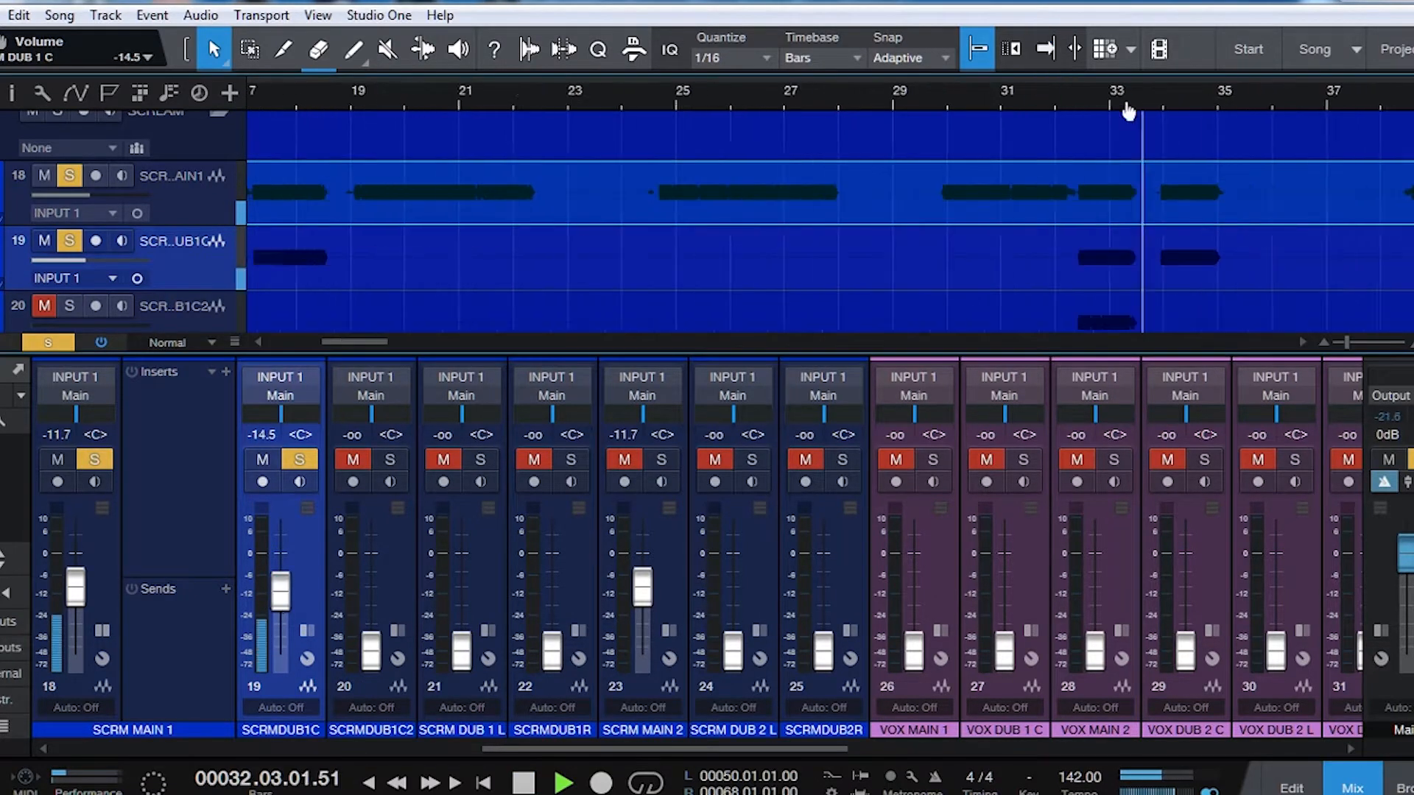
key("space")
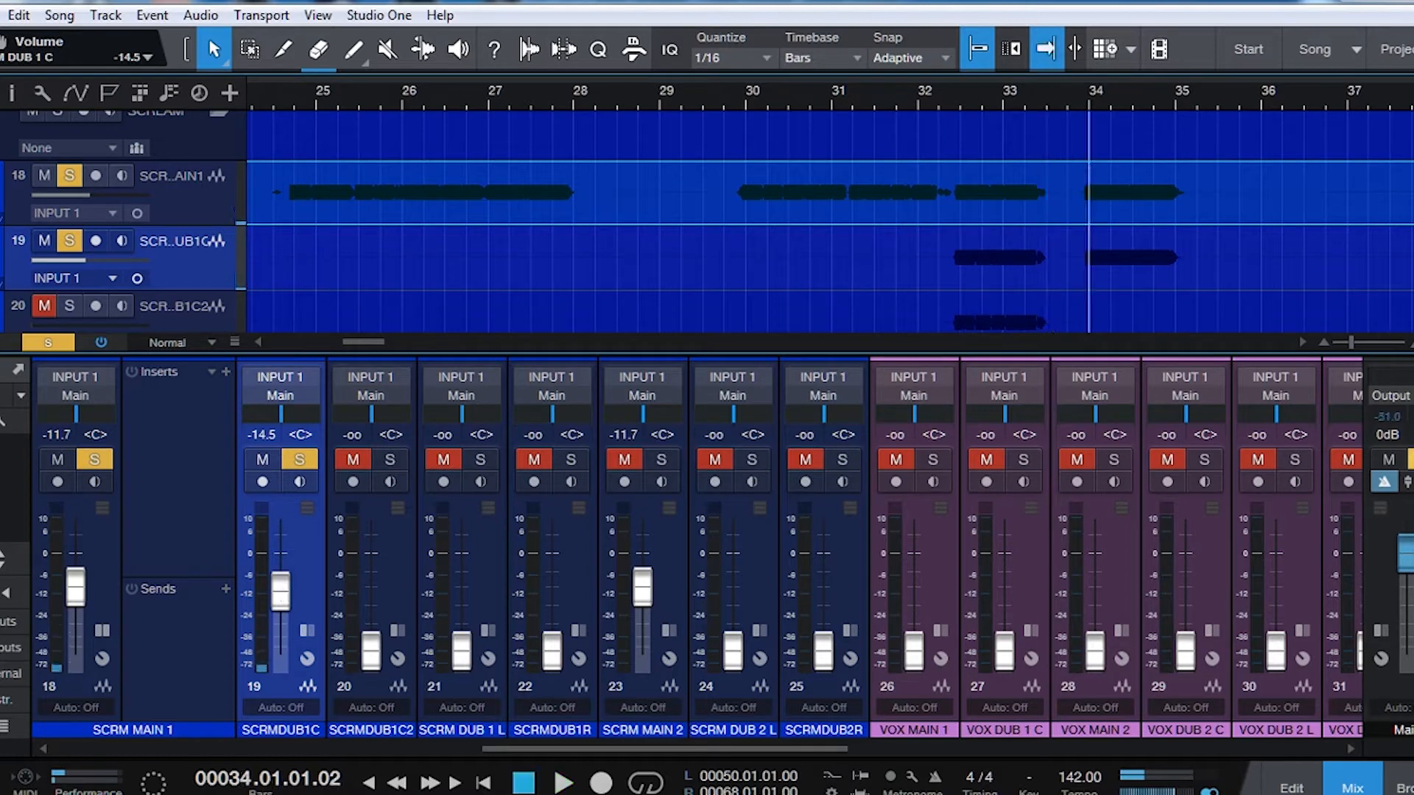
- Clear all solos and play the full mix from the start of the first SCRM MAIN 1 phrase
left_click(1410, 460)
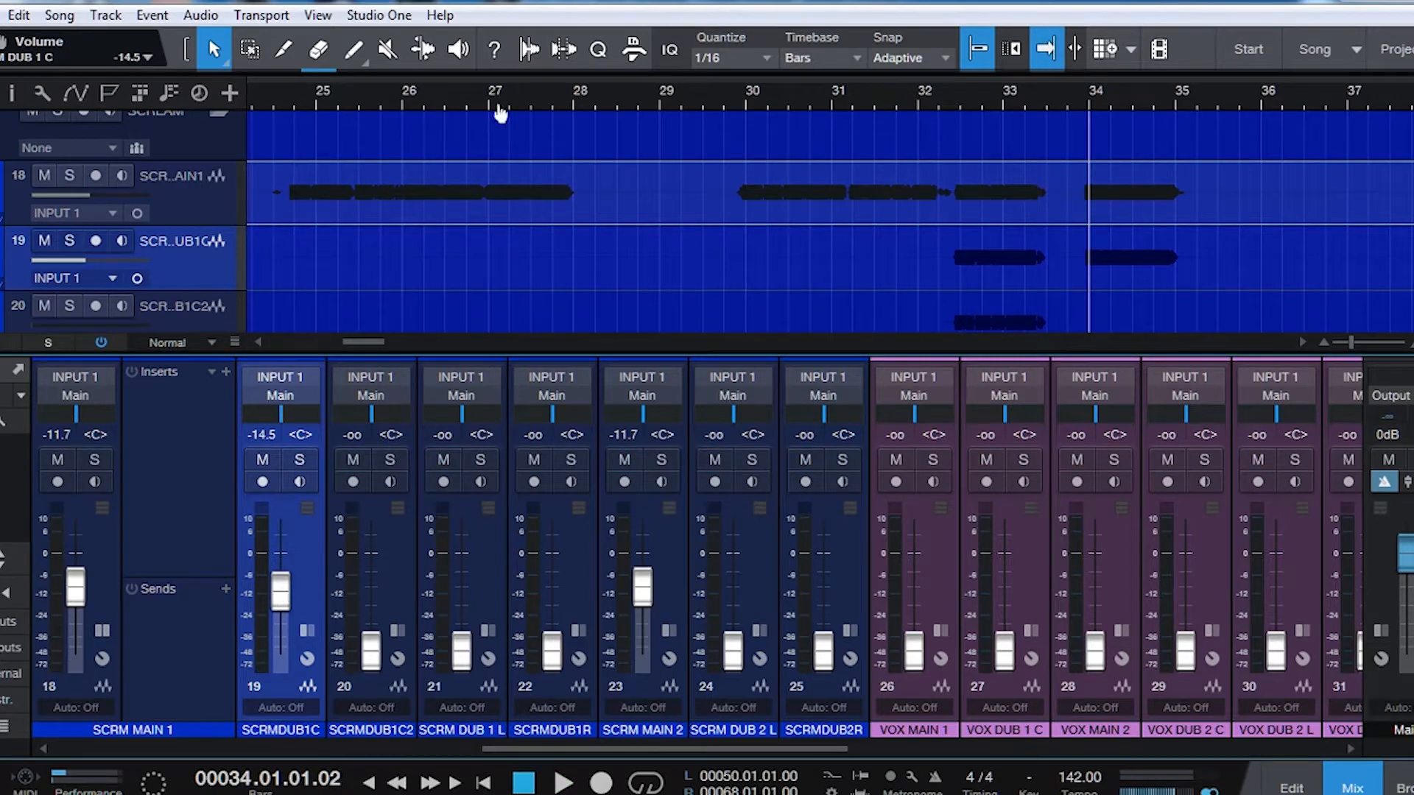
left_click_drag(499, 111, 931, 63)
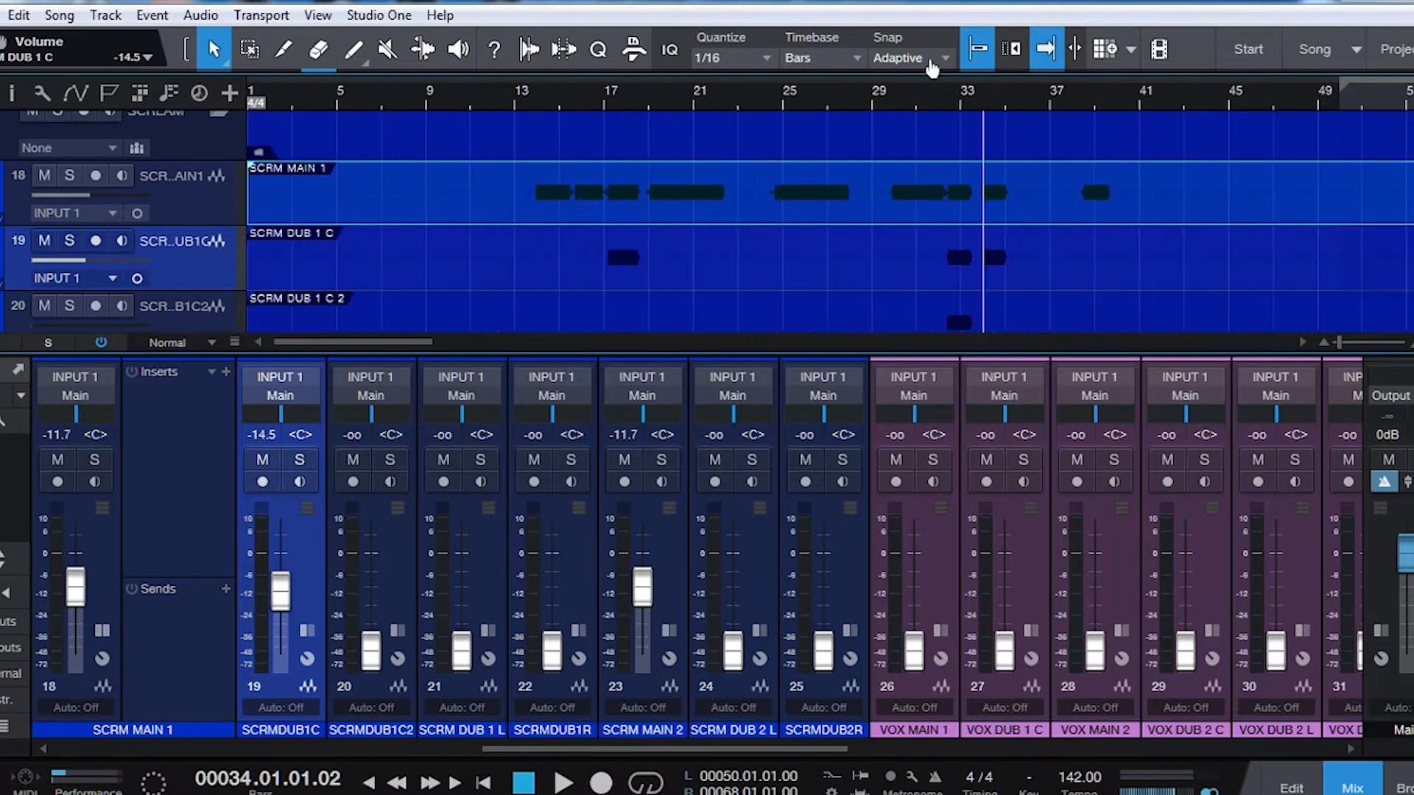
left_click(531, 108)
key("space")
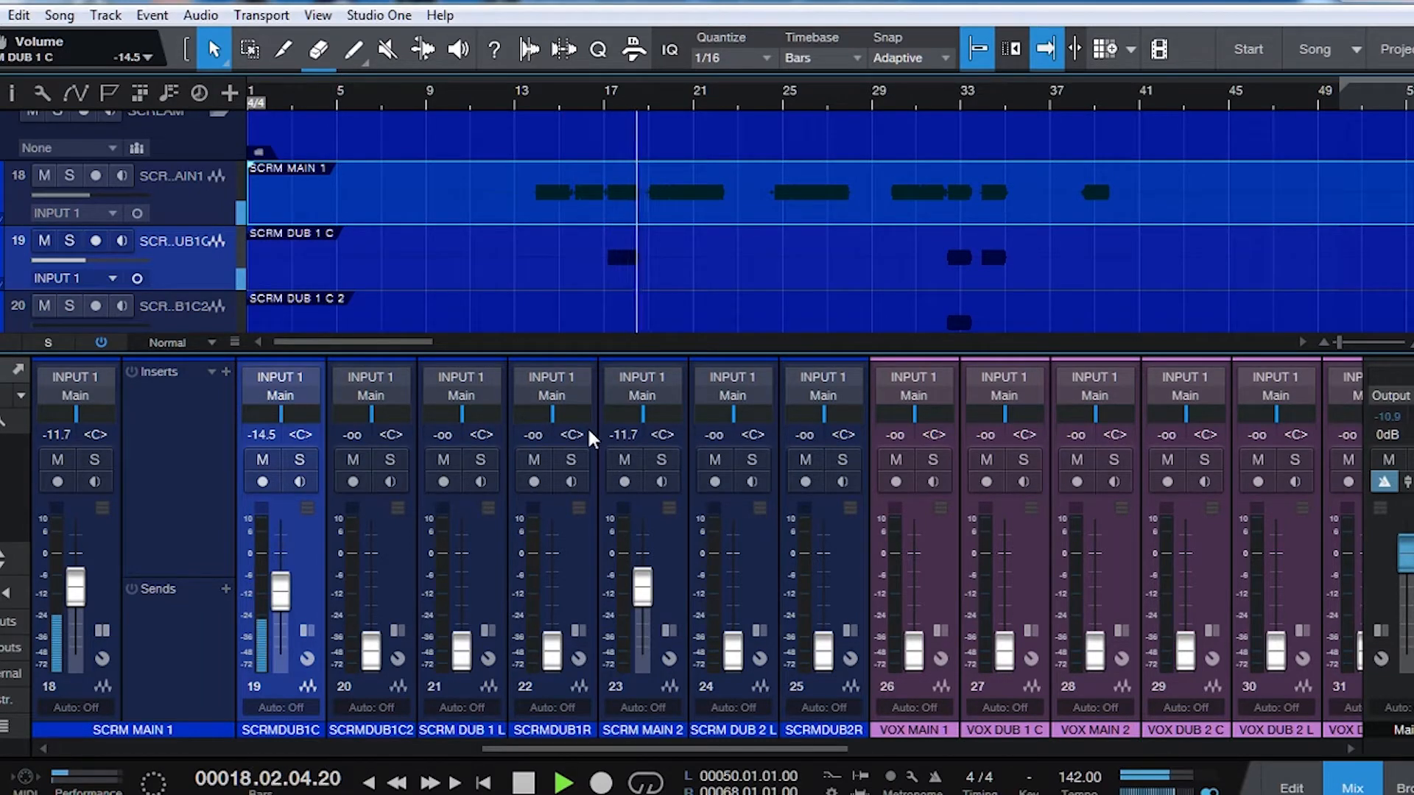
key("space")
- Pan SCRM DUB 1 L hard left and SCRM DUB 1 R hard right
left_click(374, 563)
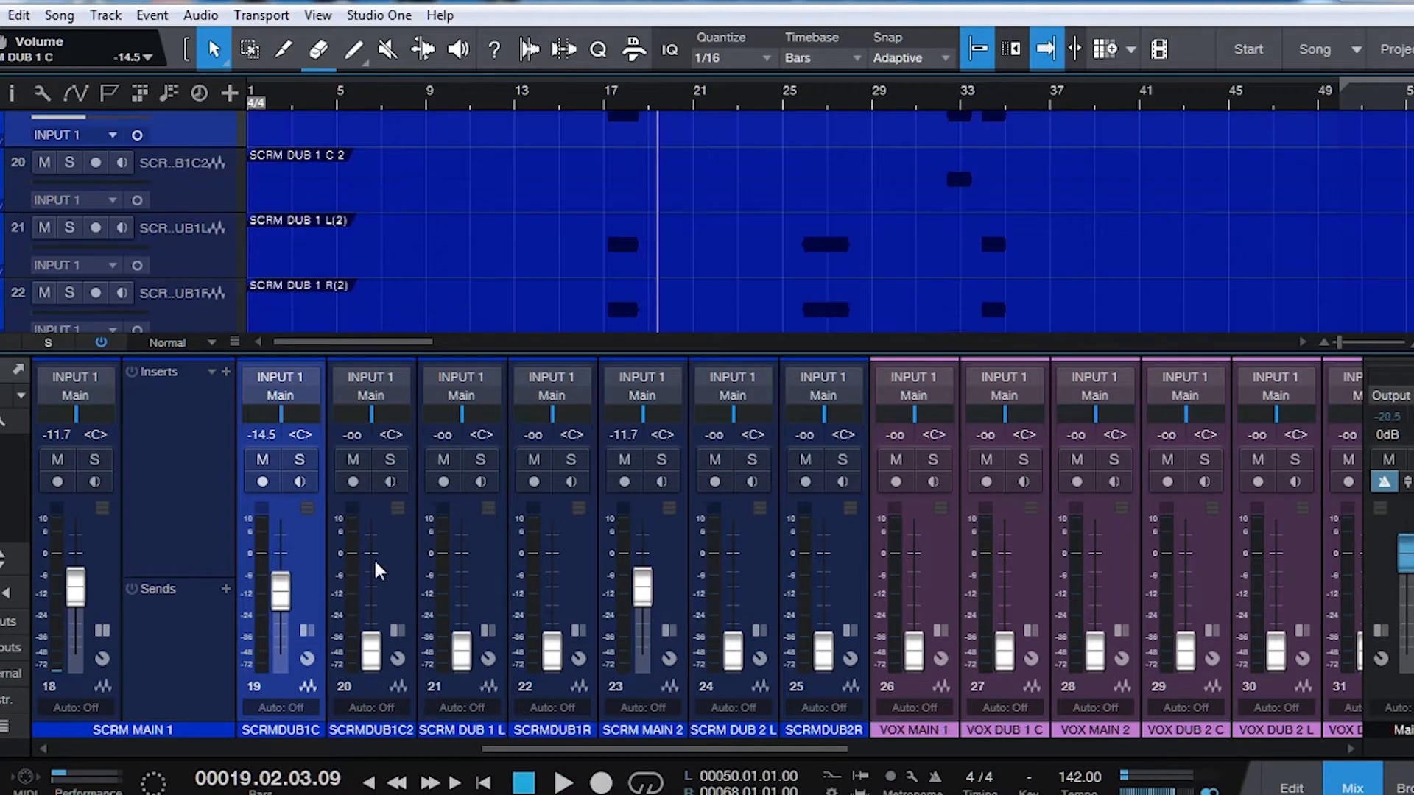
left_click(497, 556, "shift")
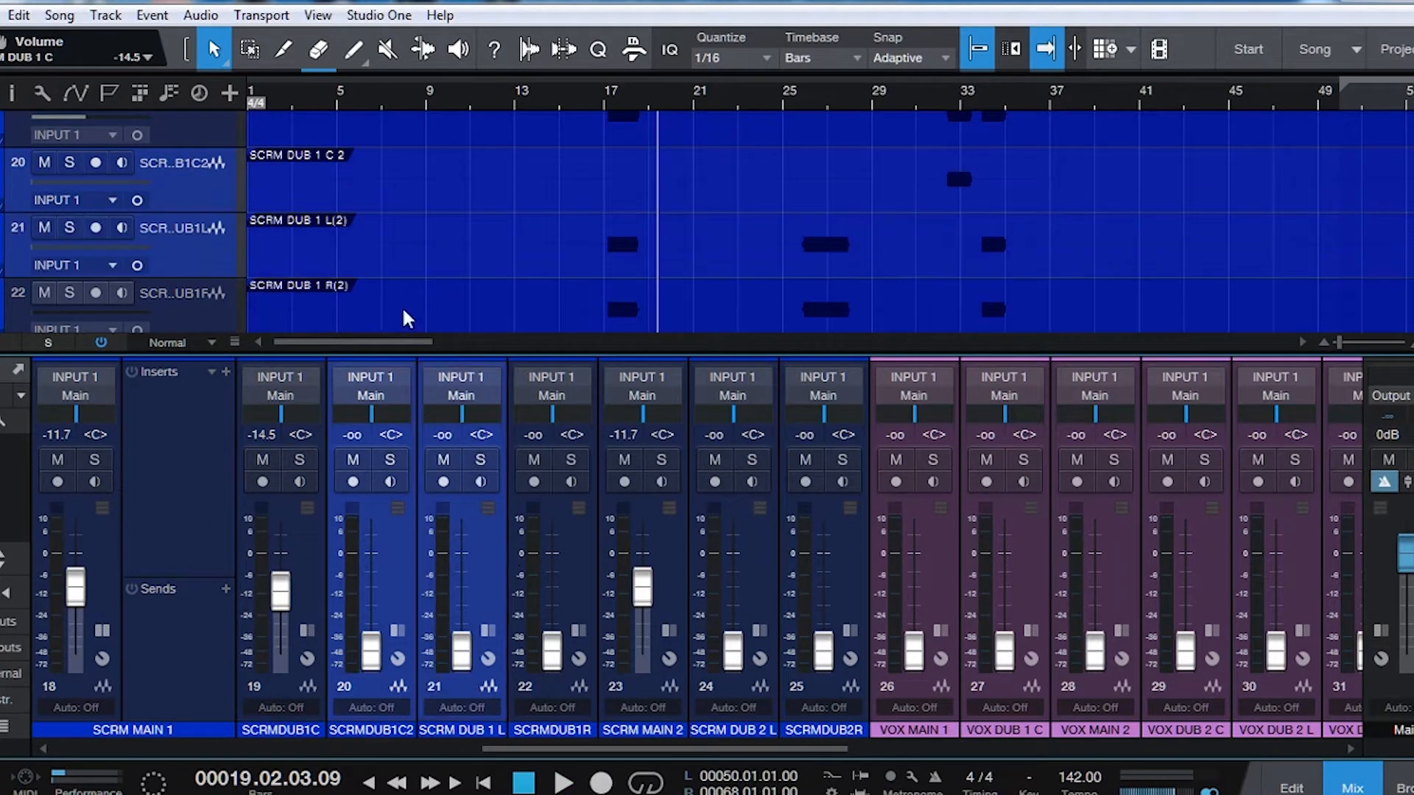
left_click_drag(377, 417, 285, 410)
left_click_drag(445, 410, 589, 413)
- Play the mix from bars 16 and 26 while balancing the selected SCRM DUB 1 L and R faders together to -18.7 dB
left_click_drag(599, 93, 461, 626)
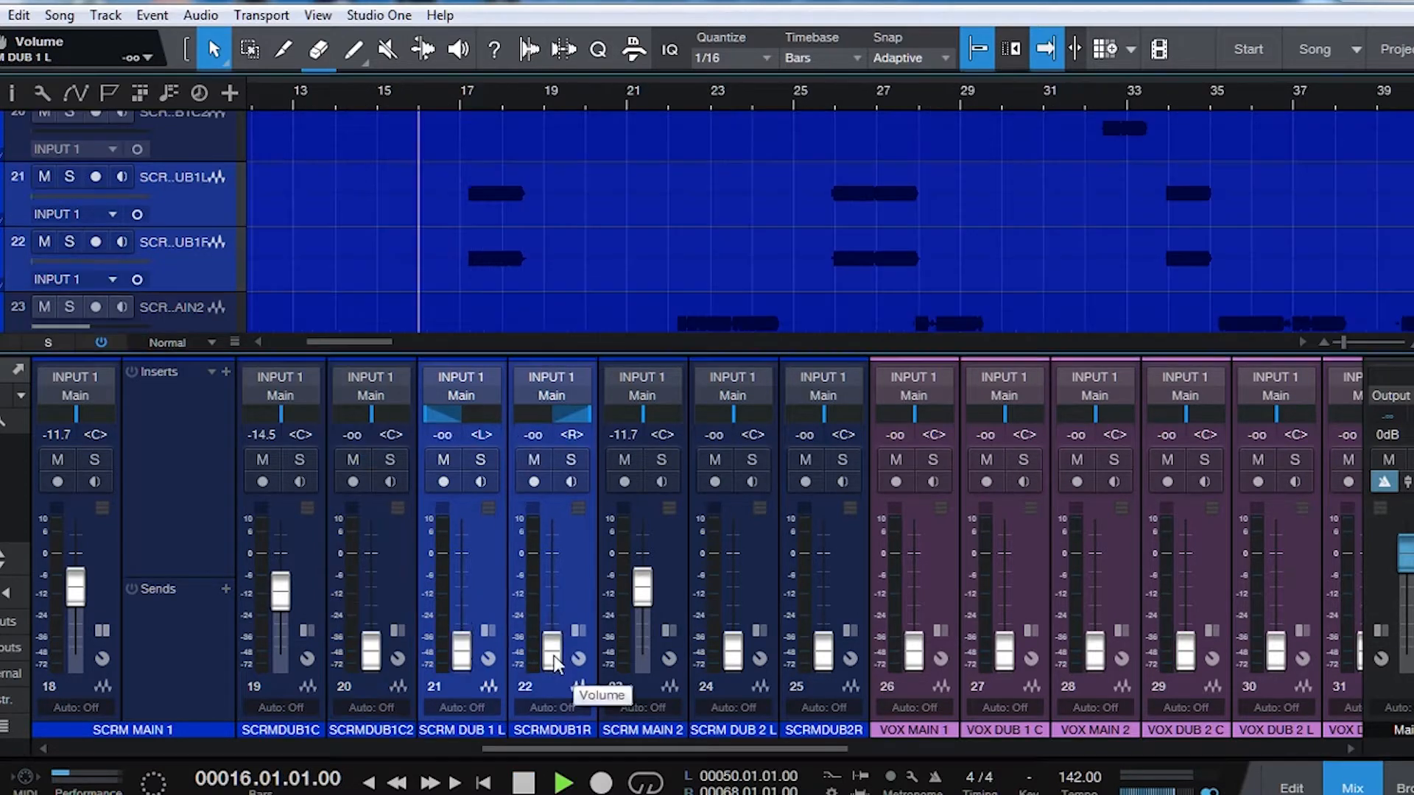
key("space")
left_click_drag(559, 652, 561, 608)
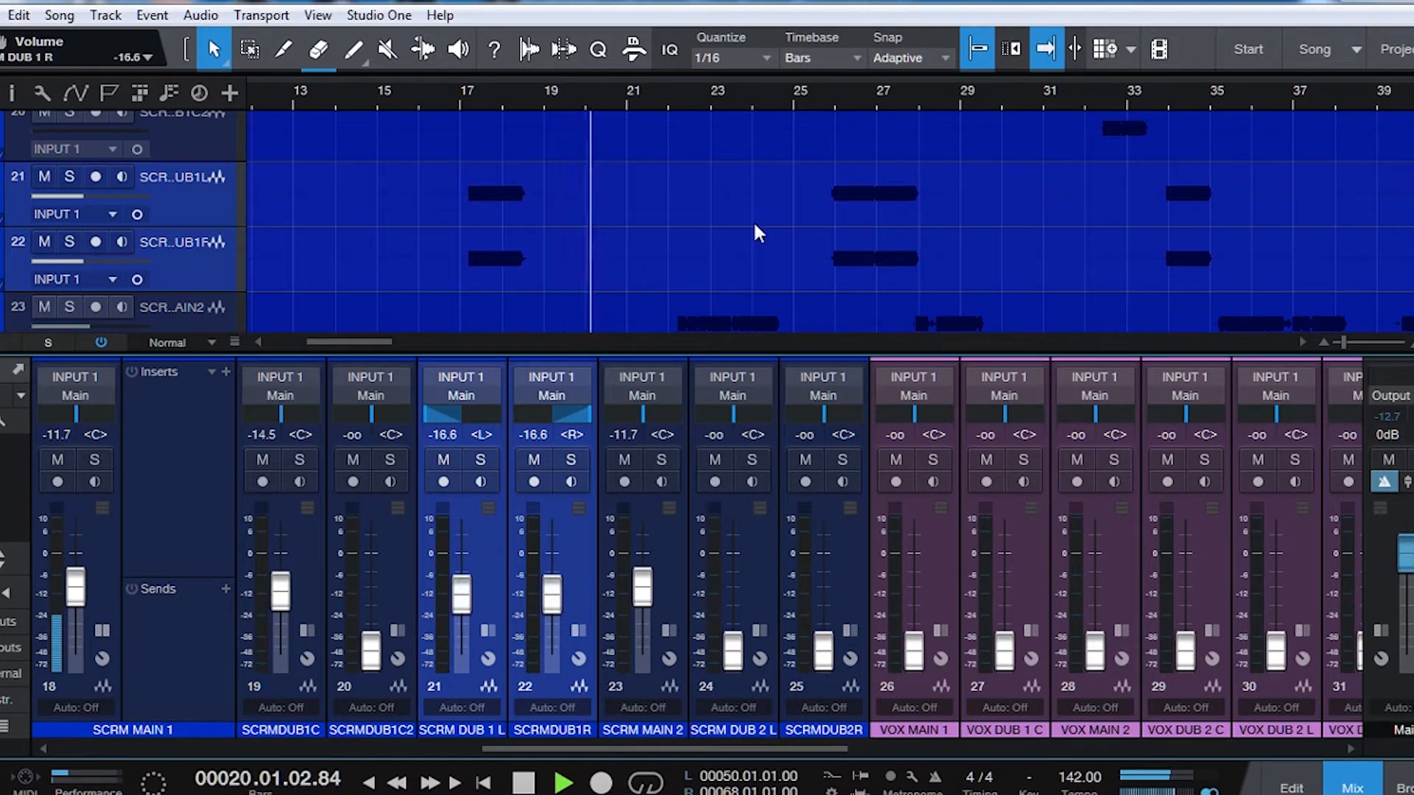
scroll(752, 220, "down", 2)
scroll(753, 219, "up", 3)
left_click(823, 90)
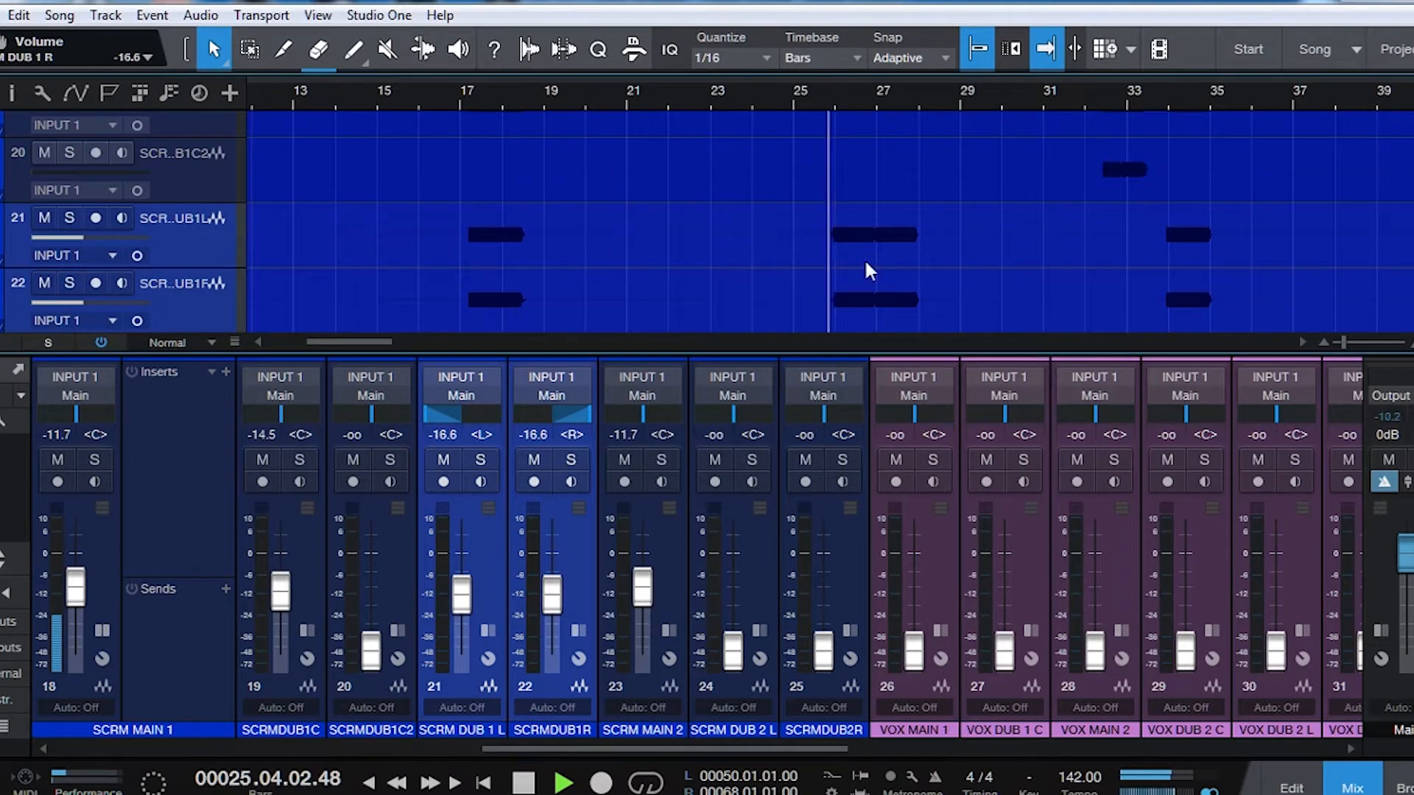
left_click_drag(554, 584, 554, 586)
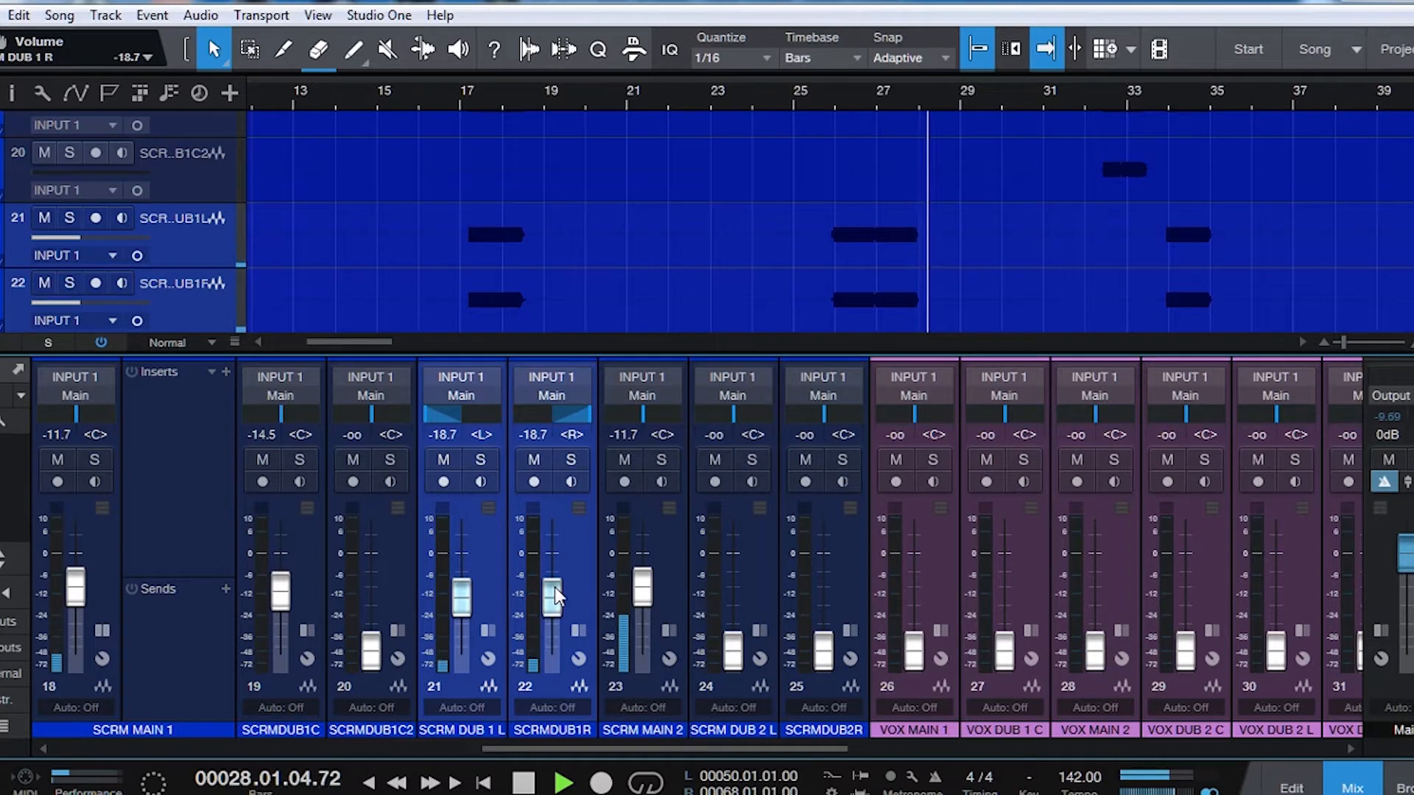
key("space")
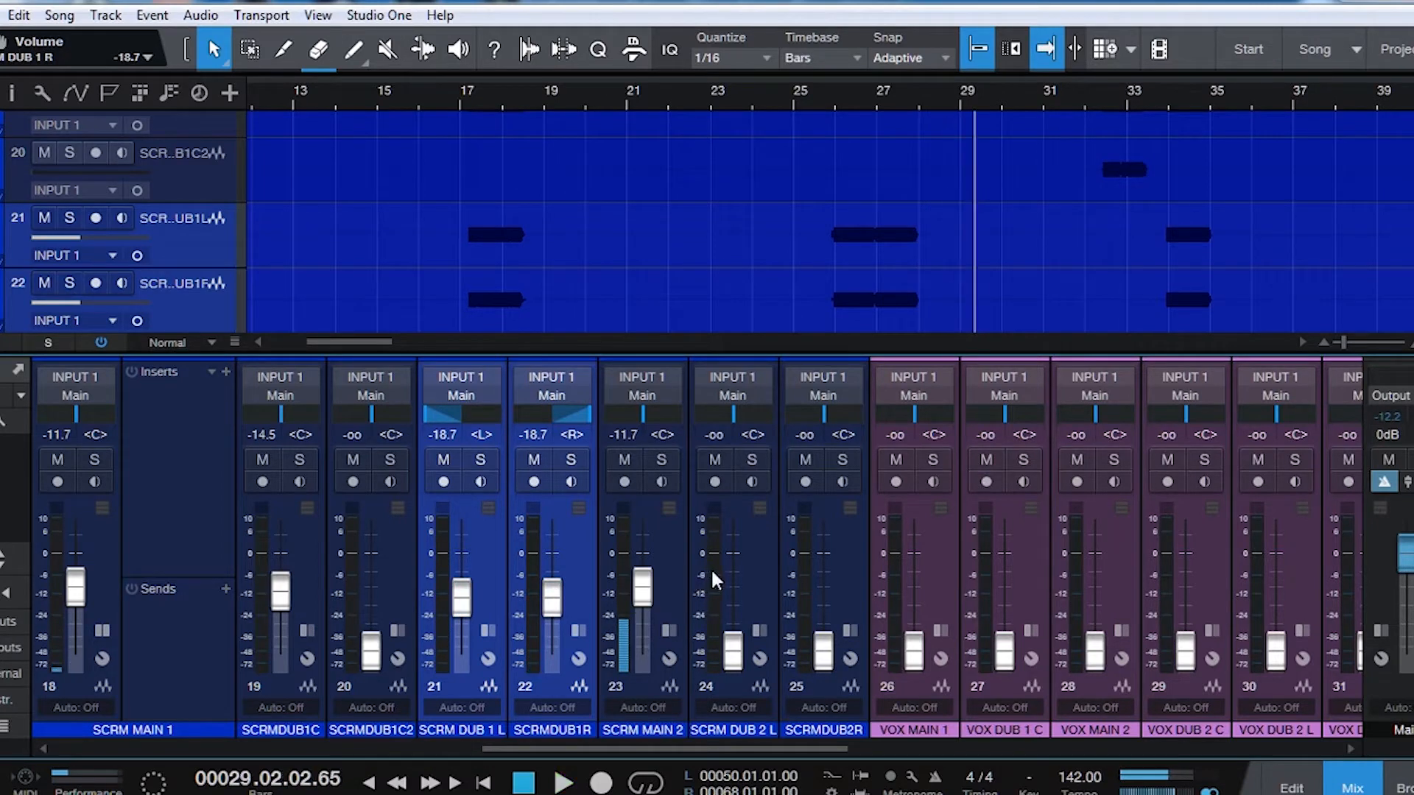
- Pan SCRM DUB 2 L hard left and SCRM DUB 2 R hard right, and set both volumes to -18.7 dB
left_click(768, 566)
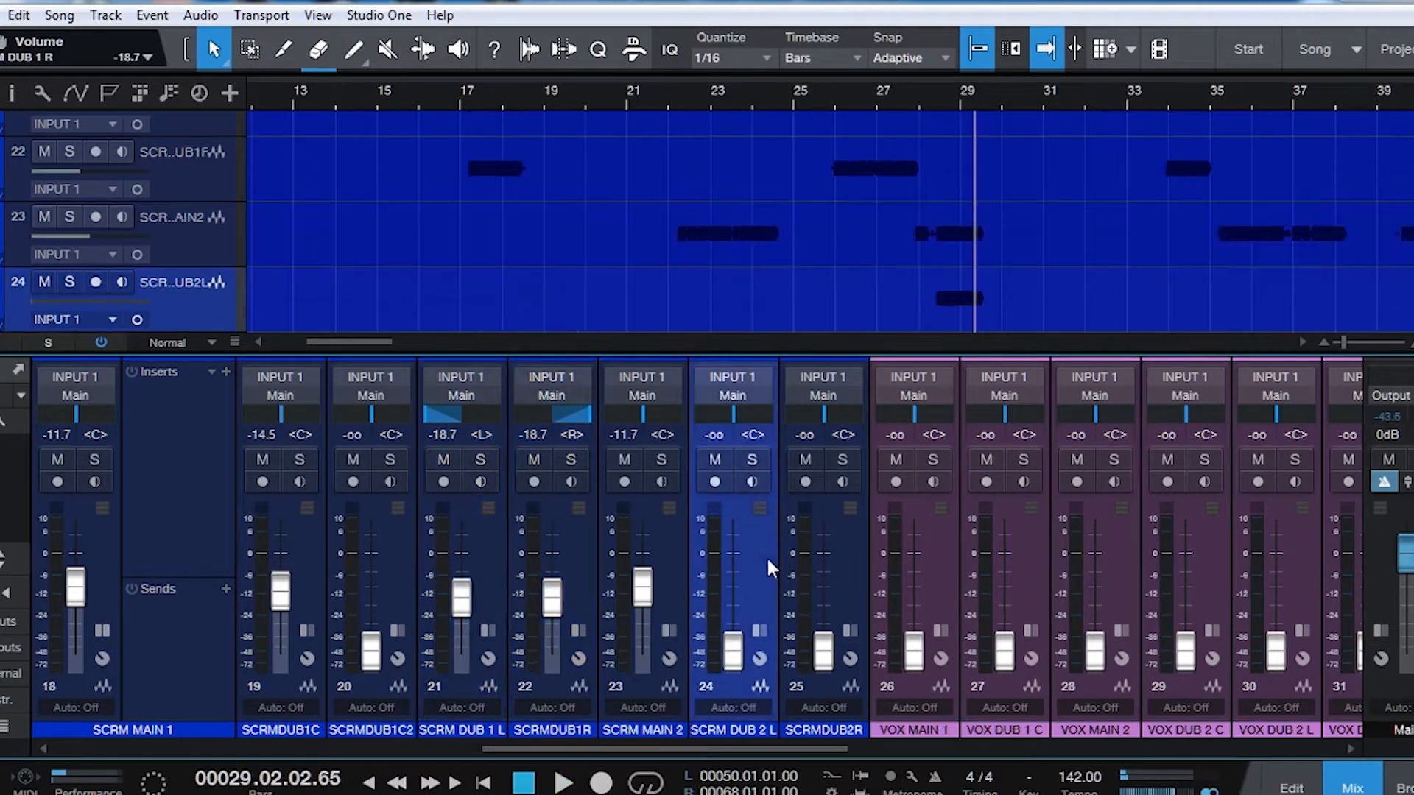
left_click(843, 574, "shift")
left_click_drag(819, 414, 899, 410)
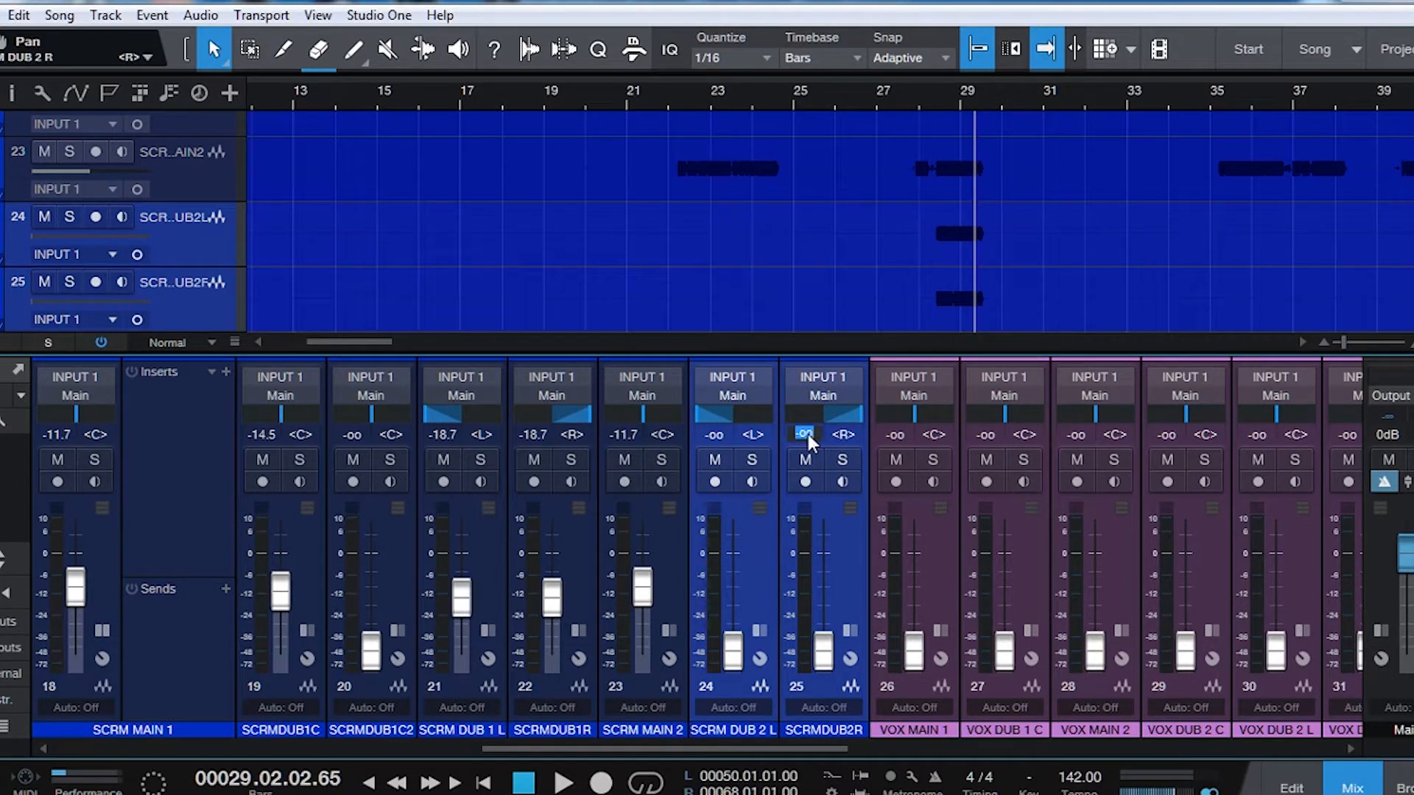
type("-18.7")
key("Return")
- Hide the mixing console, play the layered screams from bar 14, and set the SCRM DUB 1 C 2 volume to -18.0 dB
scroll(860, 262, "up", 2)
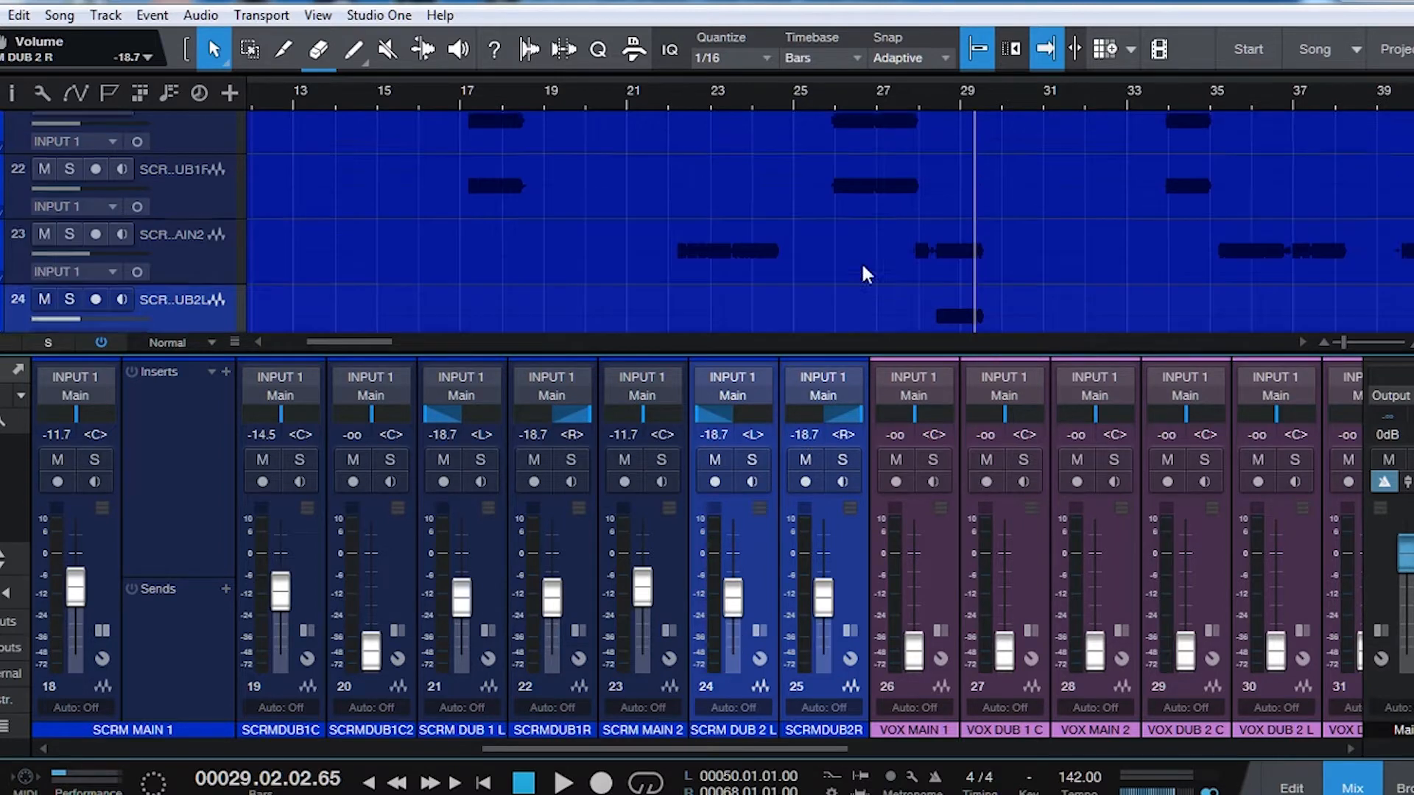
key("F3")
scroll(842, 382, "up", 3)
left_click(351, 186)
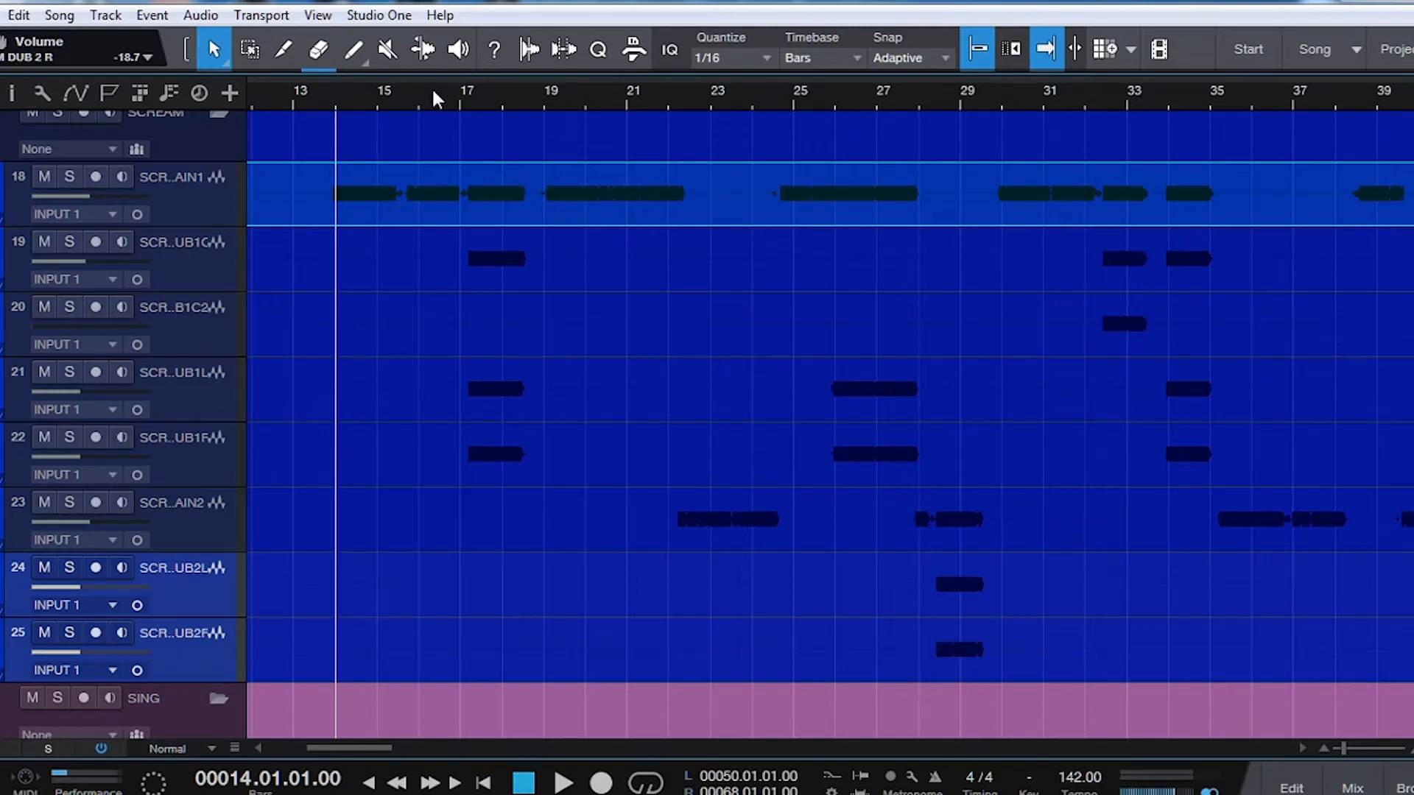
key("space")
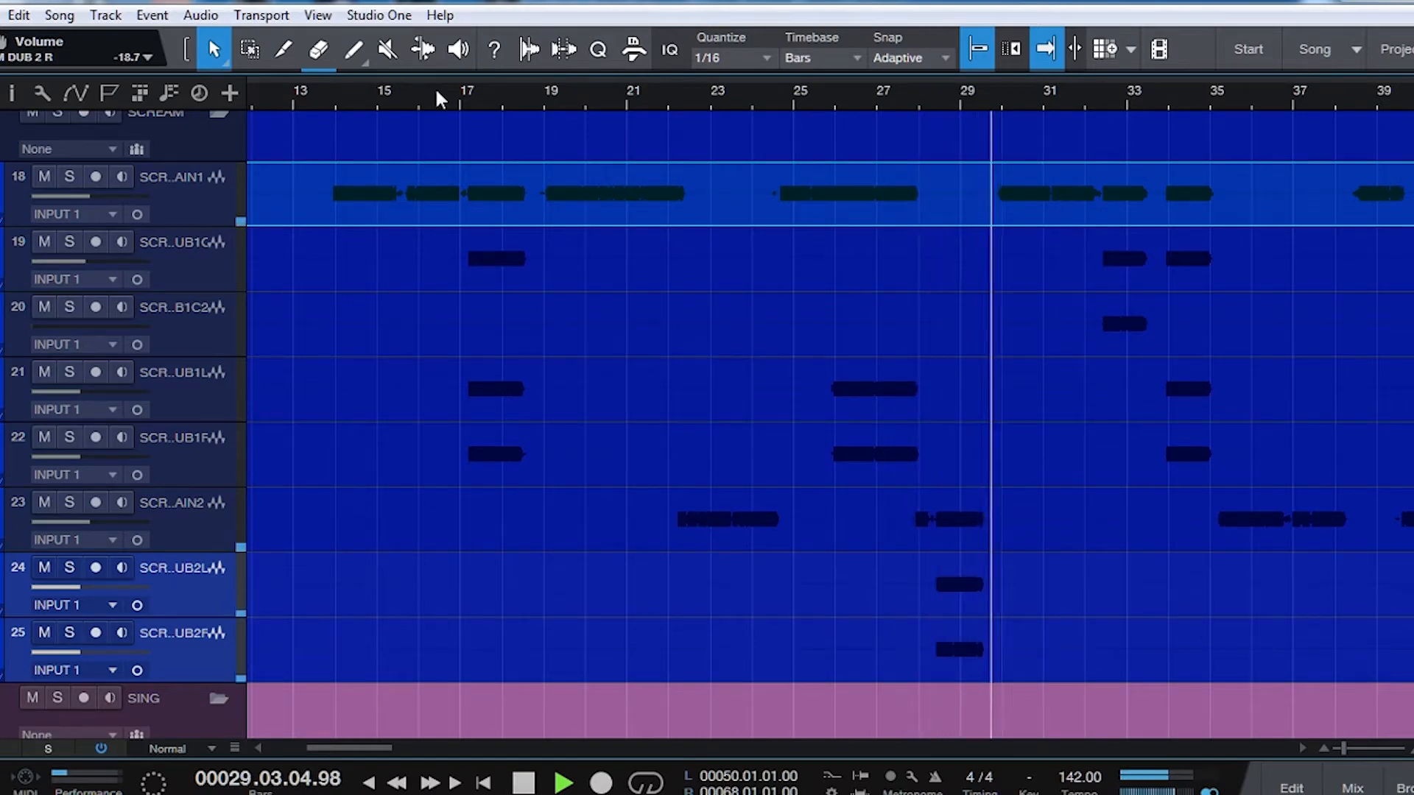
left_click_drag(1057, 95, 587, 108)
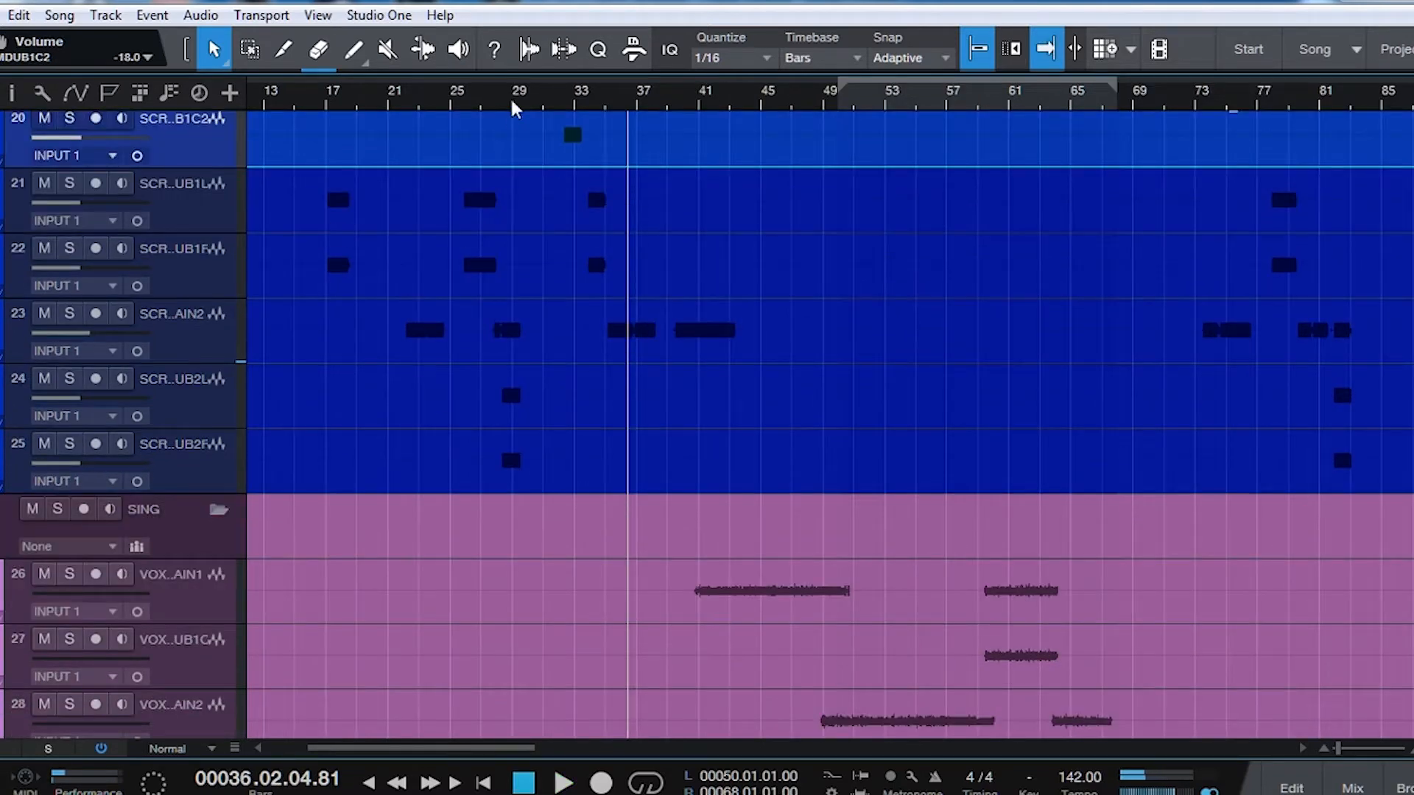
- Show the mixing console again, move the playhead to bar 40, and set the VOX MAIN 1 volume to -11.7 dB
left_click_drag(515, 109, 548, 88)
scroll(774, 398, "down", 3)
left_click(234, 398)
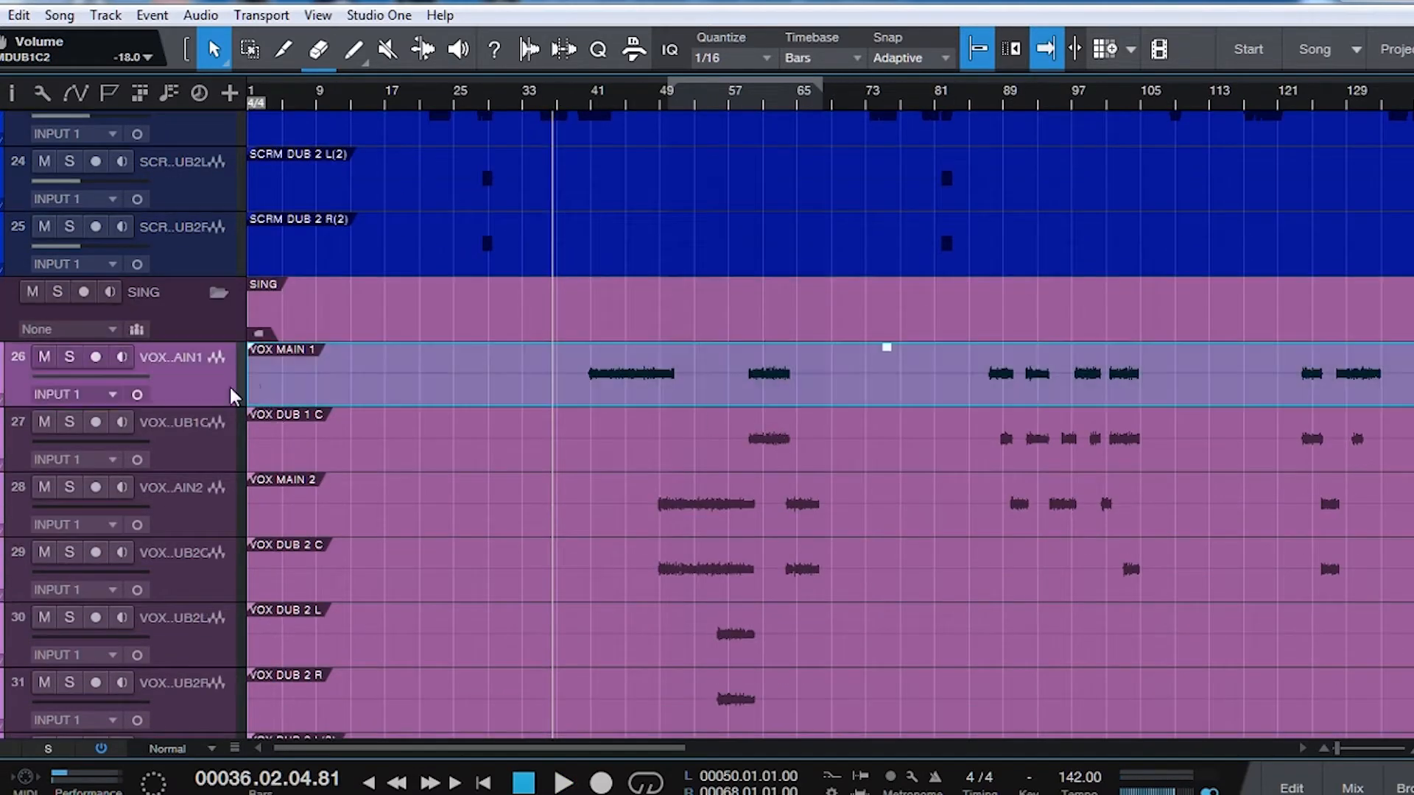
key("F3")
left_click_drag(581, 104, 508, 129)
mouse_move(764, 749)
left_mouse_down()
mouse_move(677, 748)
mouse_move(756, 748)
left_mouse_up()
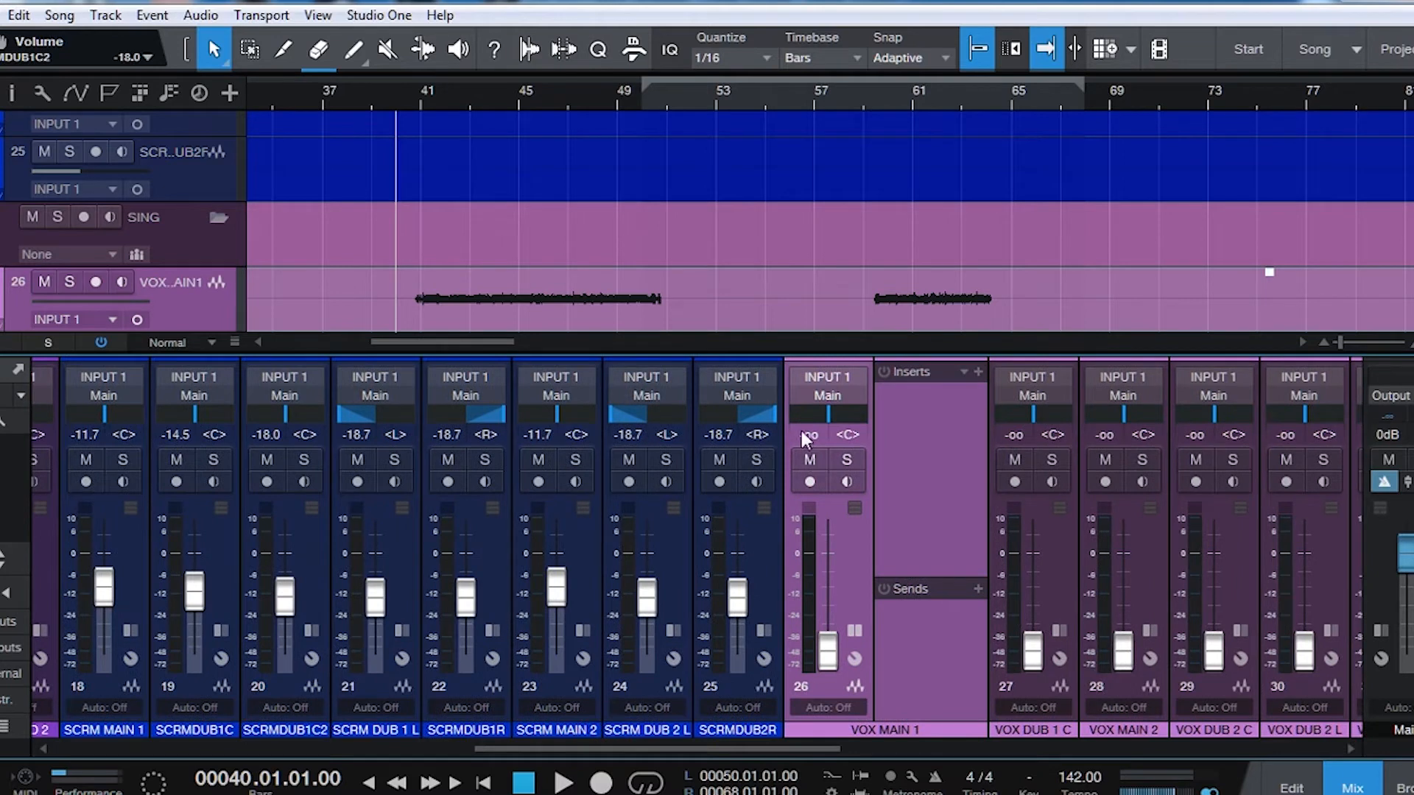
type("-11.7")
key("Return")
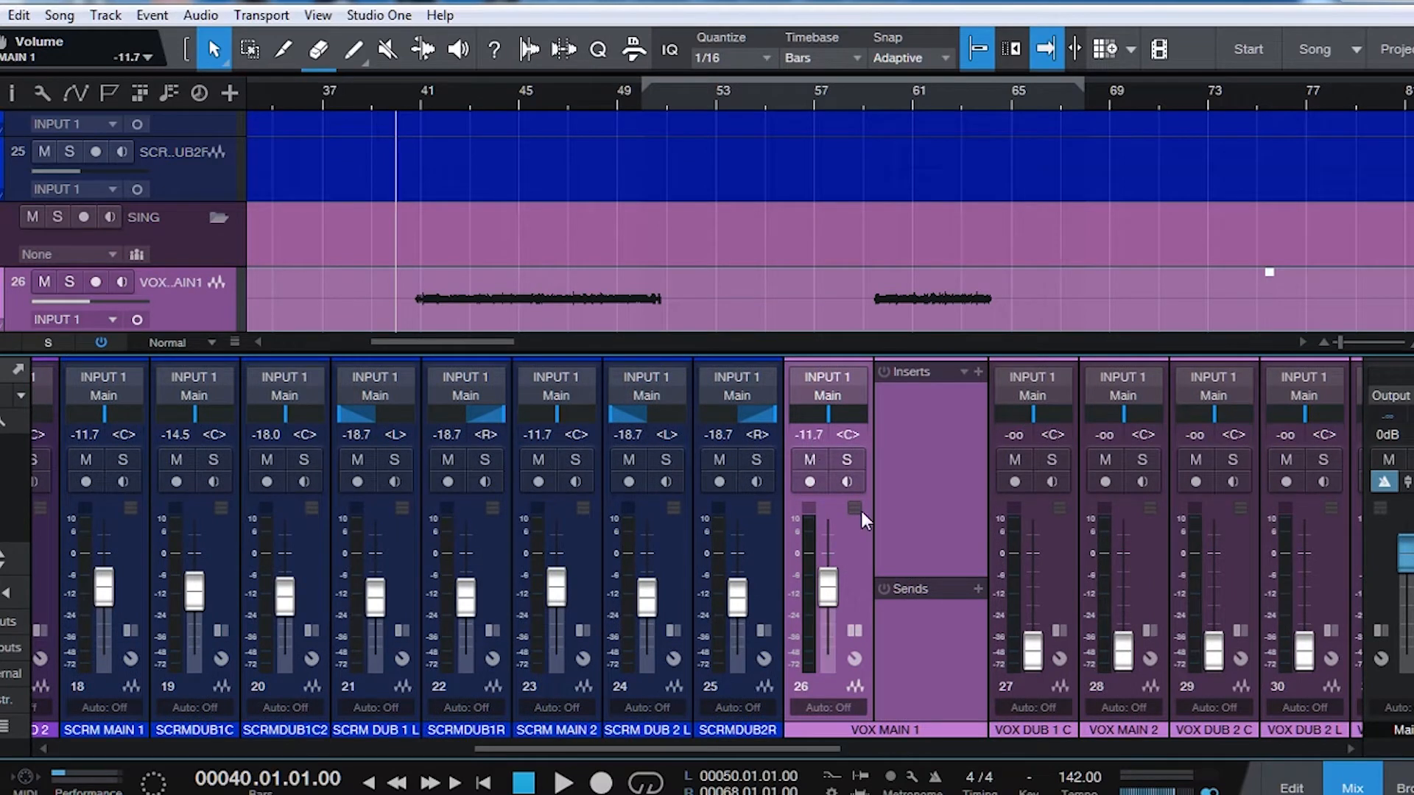
- Play the sung section, raise VOX MAIN 1 and VOX MAIN 2 to -7.3 dB, and save the song
key("space")
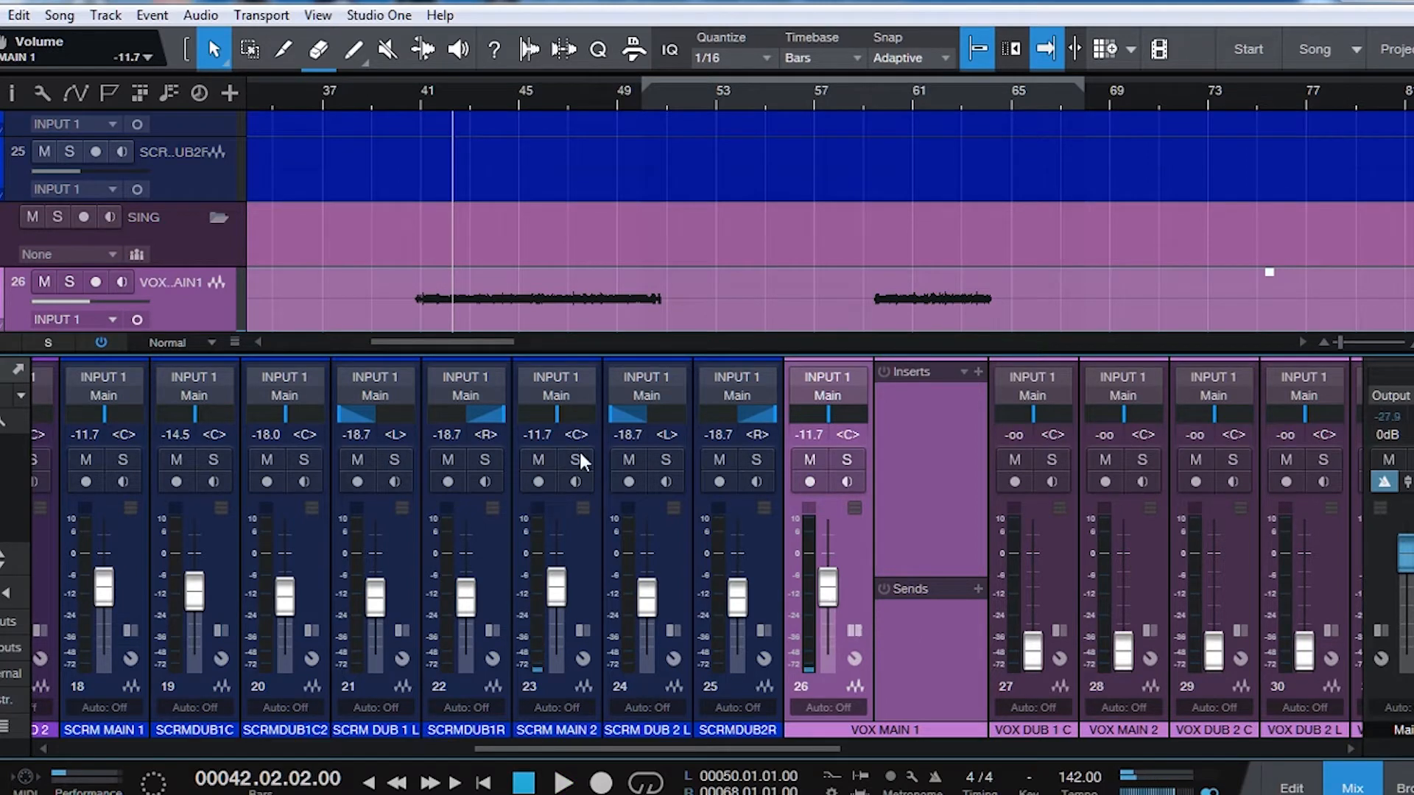
left_click_drag(828, 596, 830, 582)
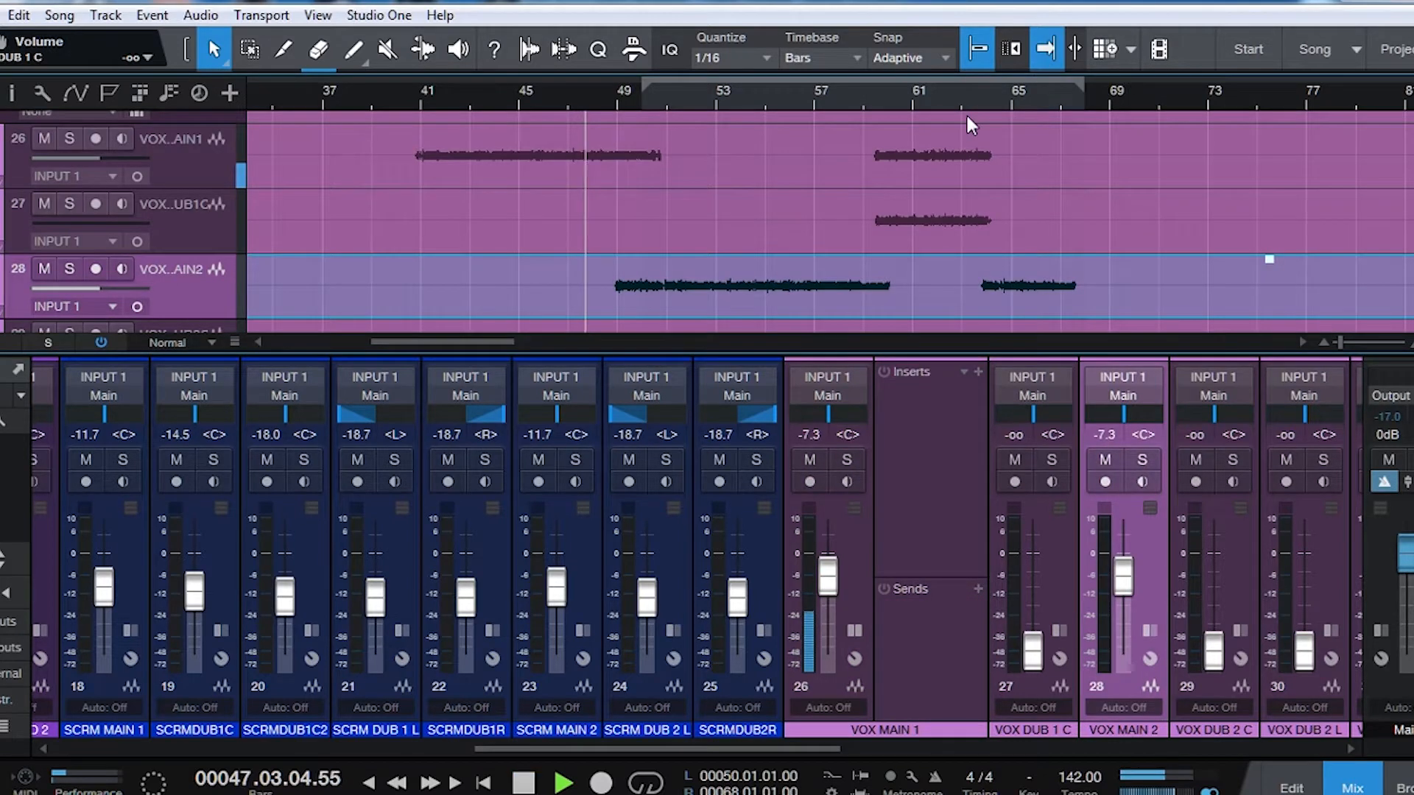
key("ctrl+s")
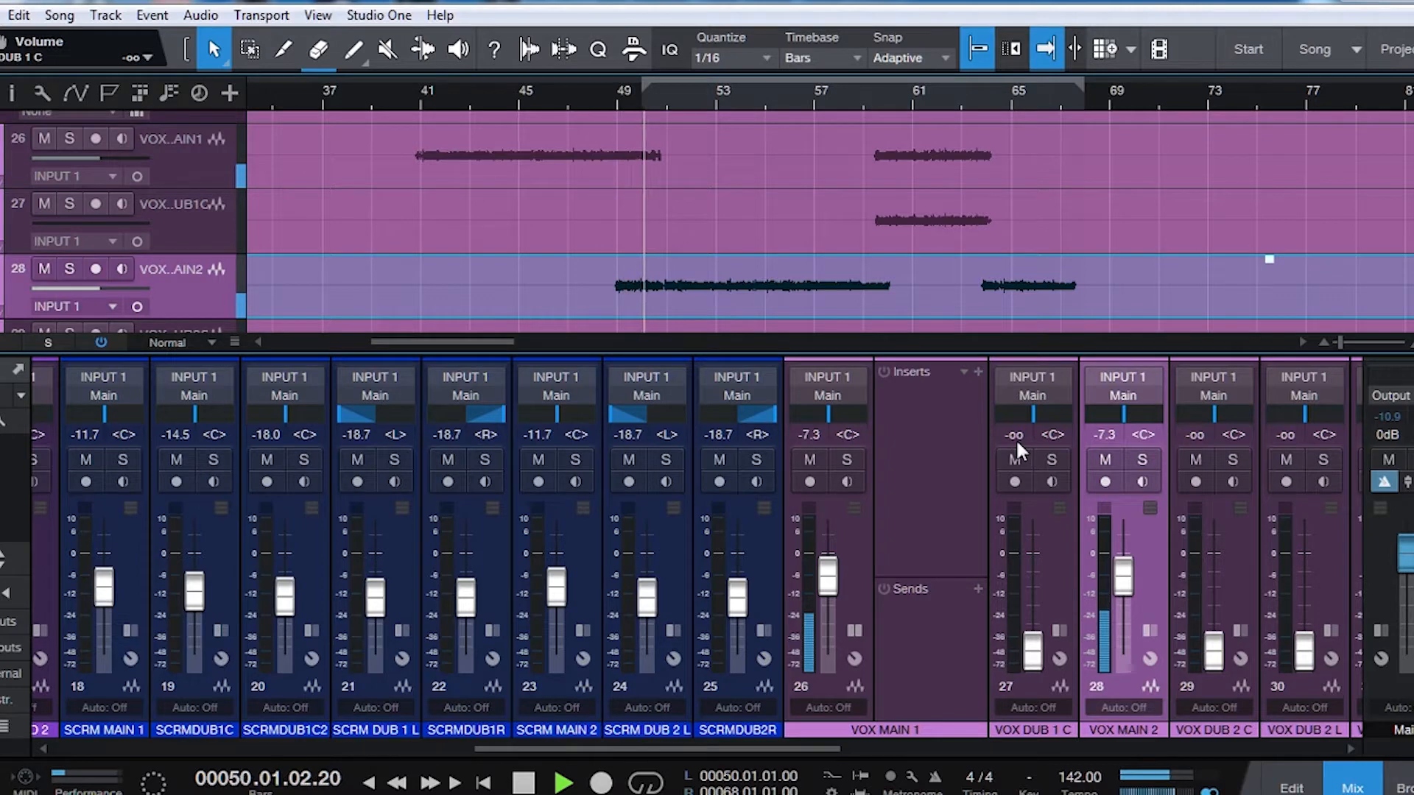
- Collapse the expanded VOX MAIN 1 channel in the console, stop playback, and place the playhead at bar 49
scroll(852, 264, "down", 1)
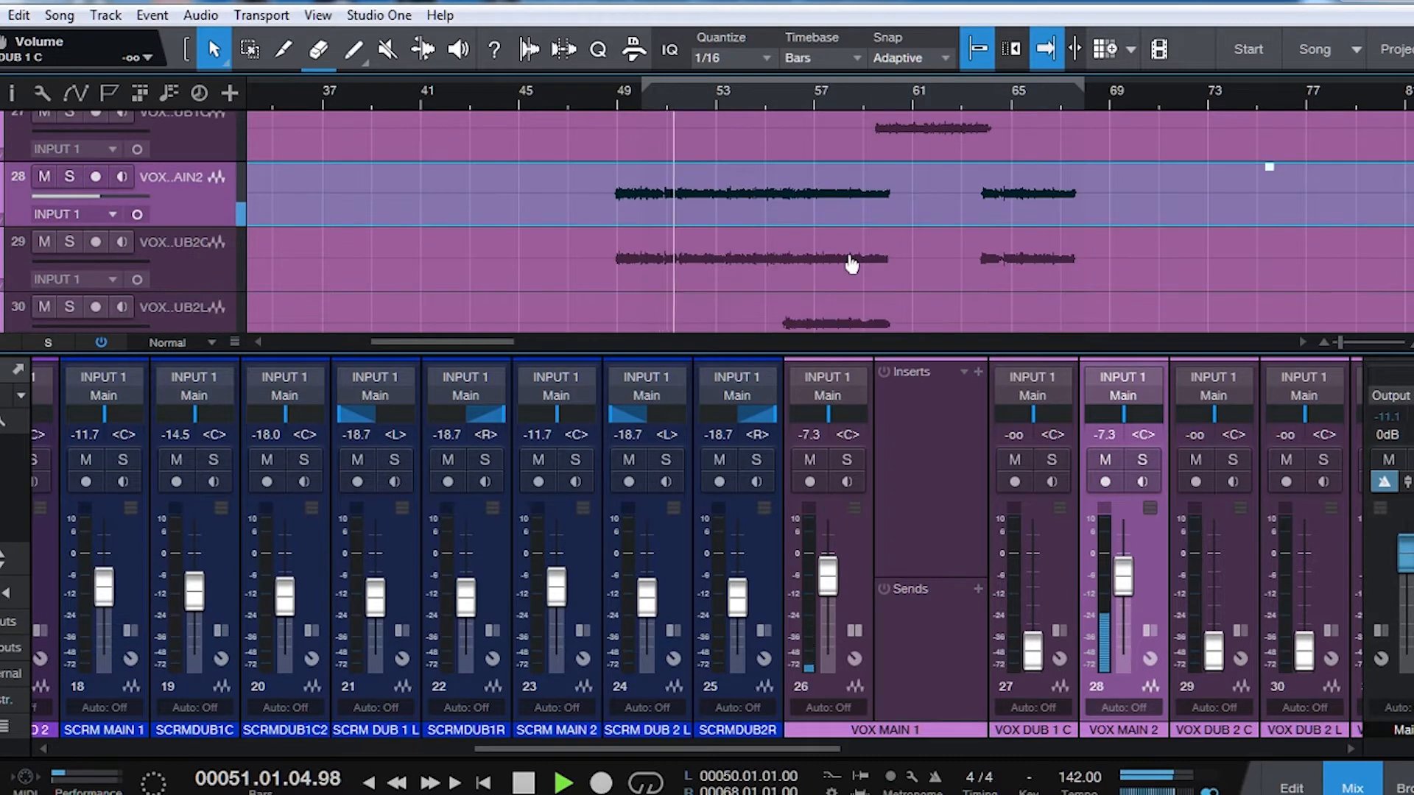
scroll(852, 264, "up", 1)
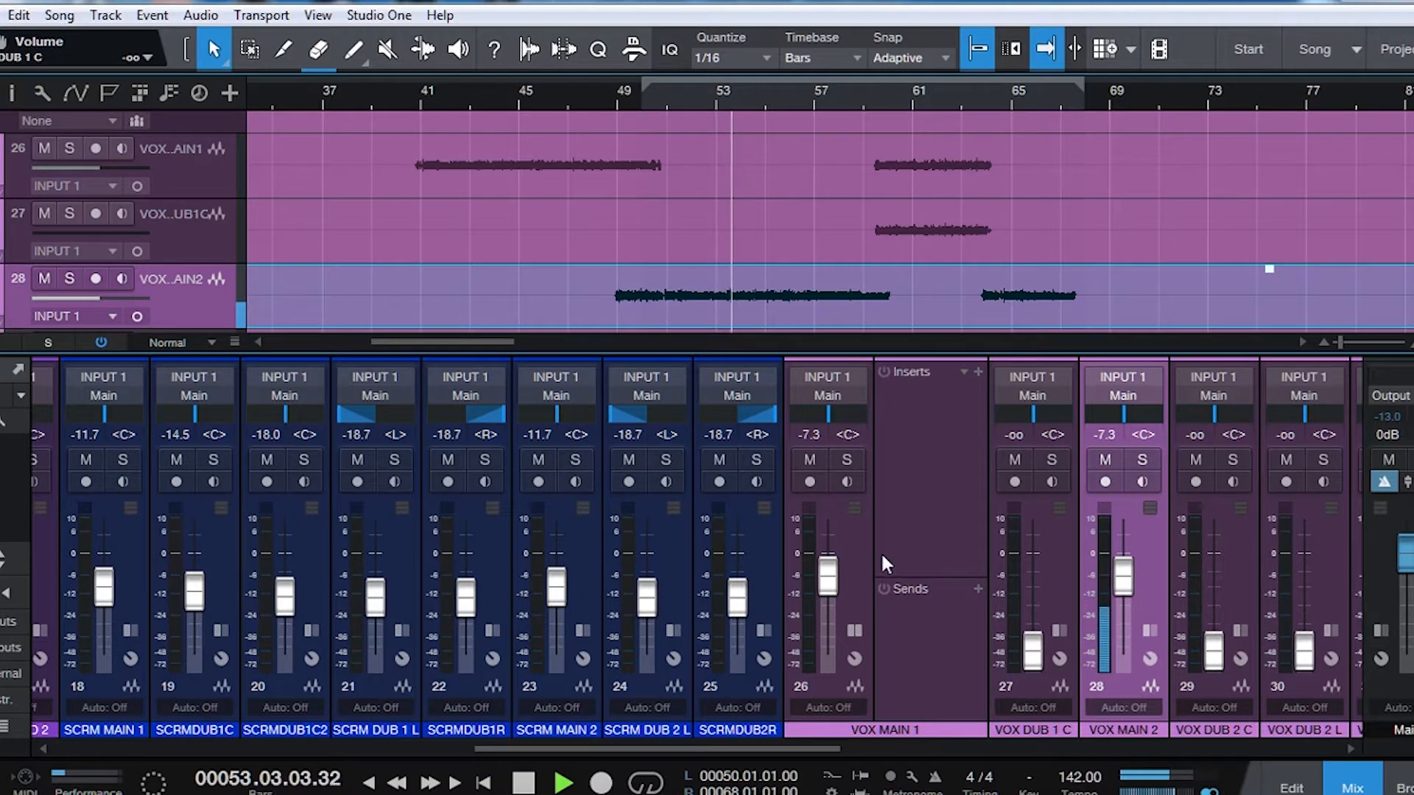
left_click(861, 533)
left_click_drag(858, 750, 901, 713)
scroll(925, 284, "down", 2)
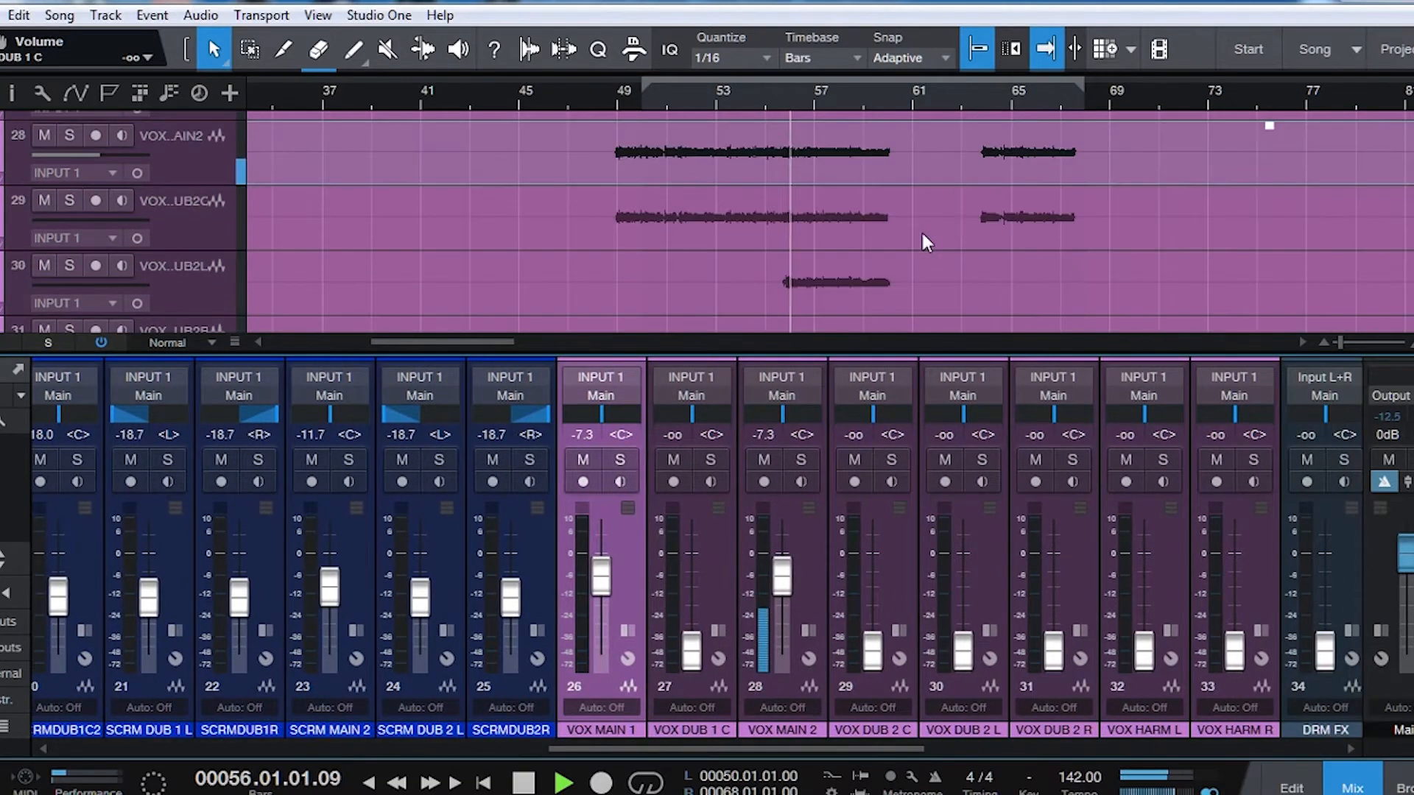
key("space")
left_click(174, 240)
left_click(617, 104)
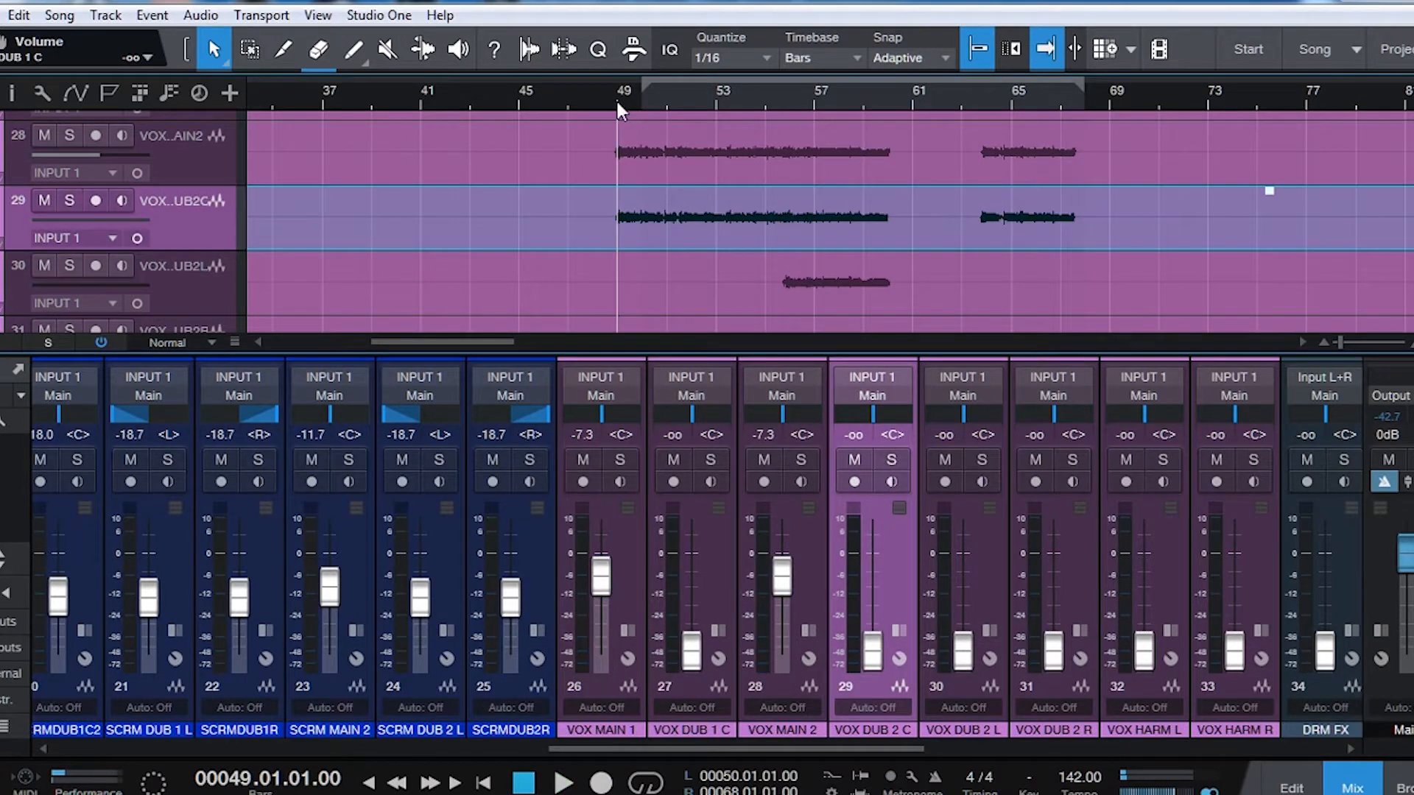
- Balance VOX DUB 1 C against the soloed main vocal, set VOX DUB 1 C and VOX DUB 2 C to -15.2 dB, and clear the solos
left_click_drag(691, 648, 692, 589)
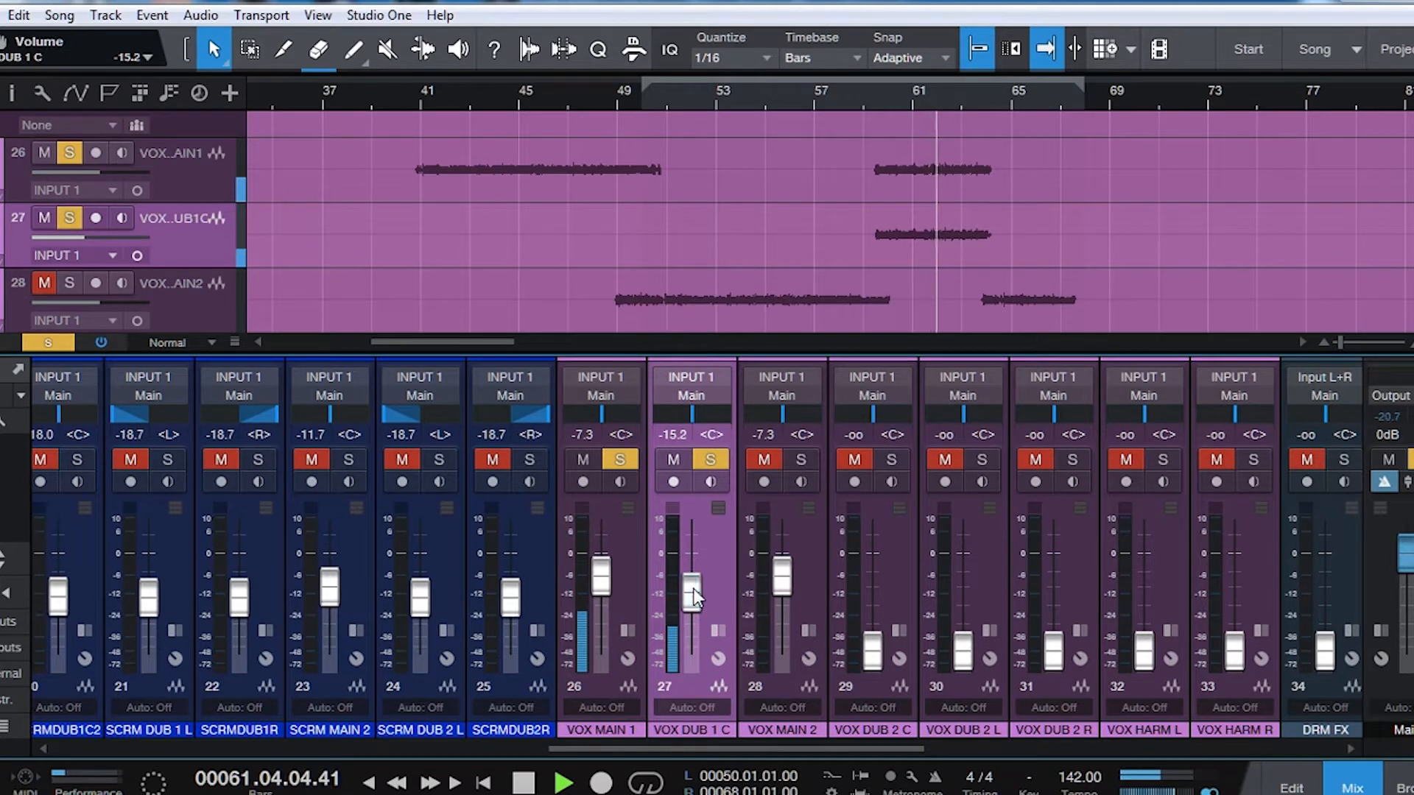
key("space")
type("-")
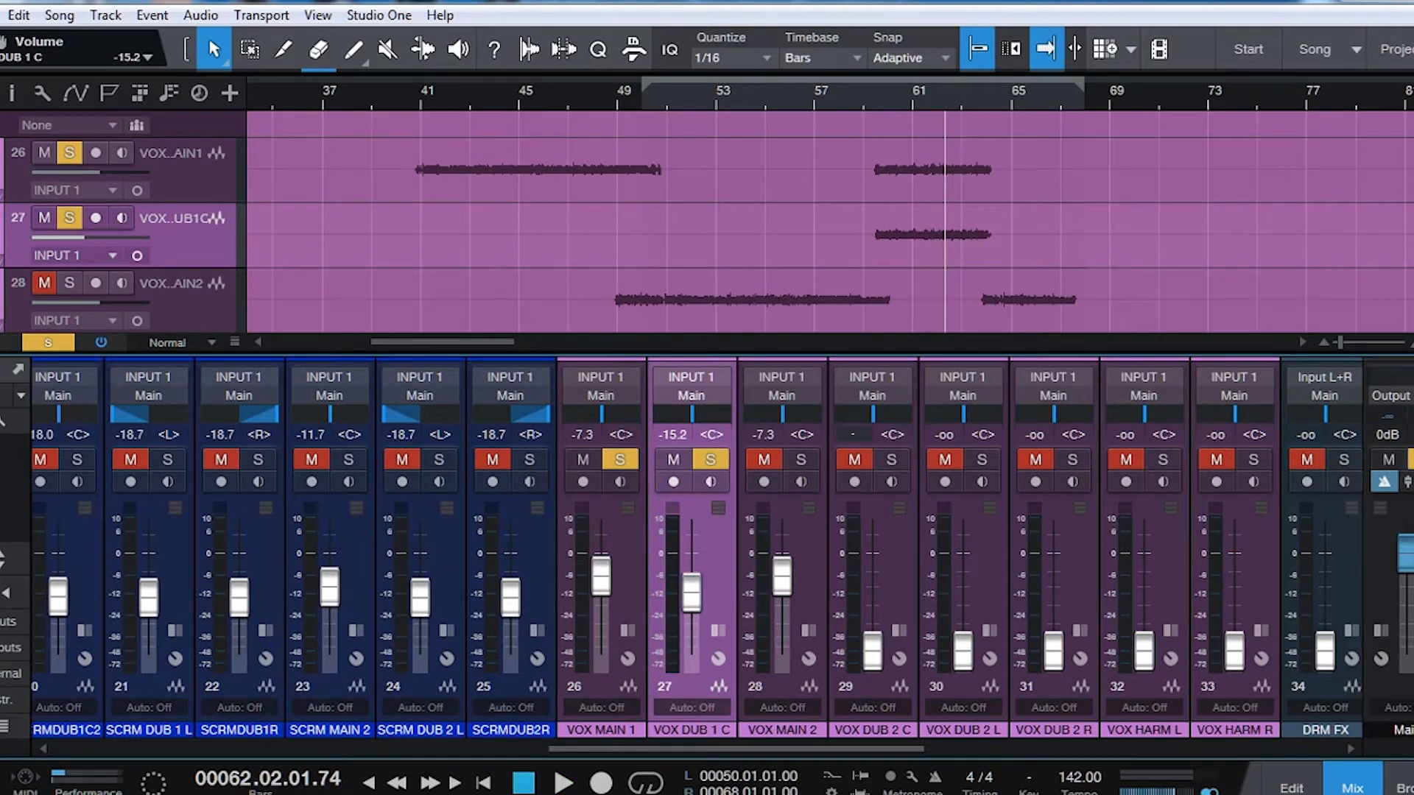
type("15.2")
key("Return")
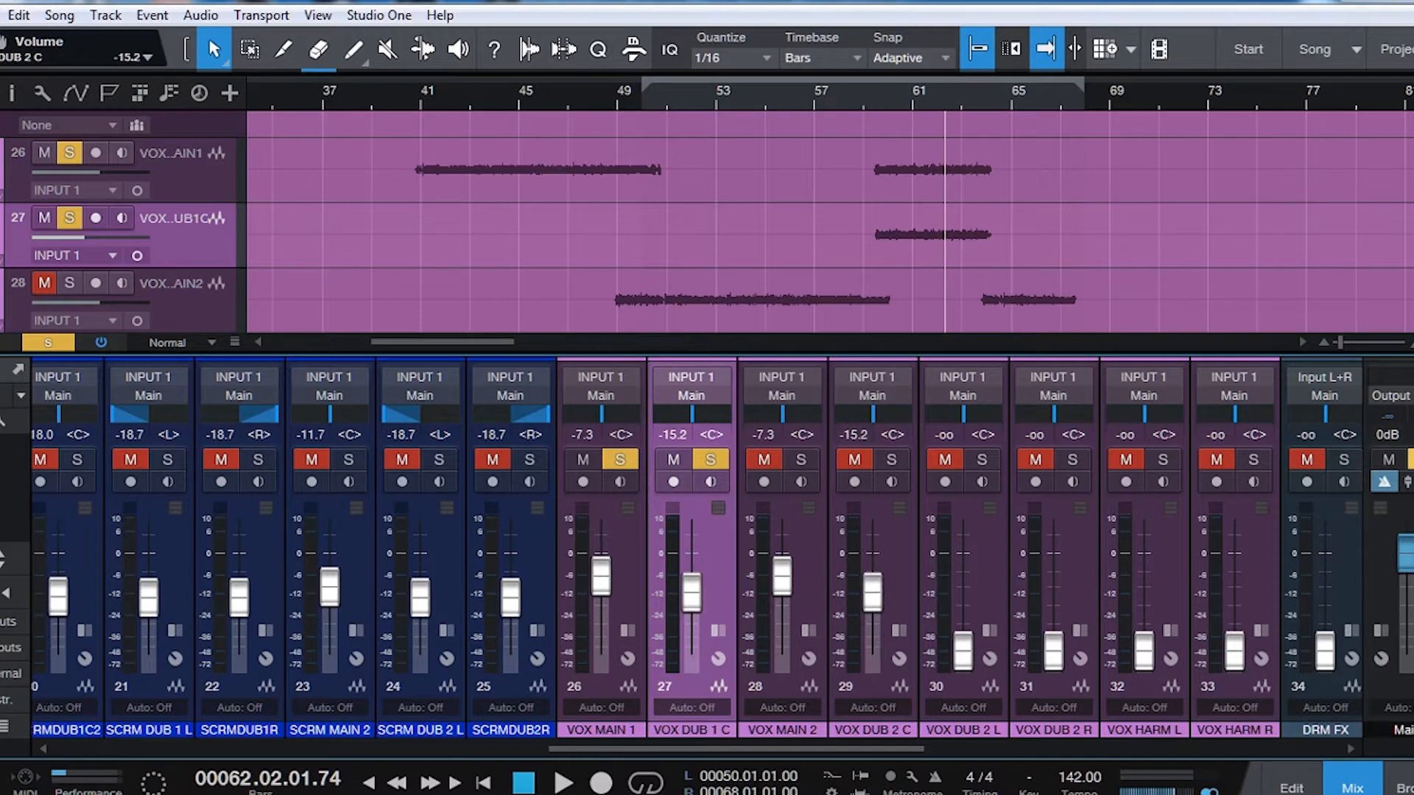
key("shift+s")
- Play the sung section from just before bar 49 to check VOX DUB 2 C against VOX MAIN 2
scroll(794, 157, "down", 3)
left_click(569, 101)
key("space")
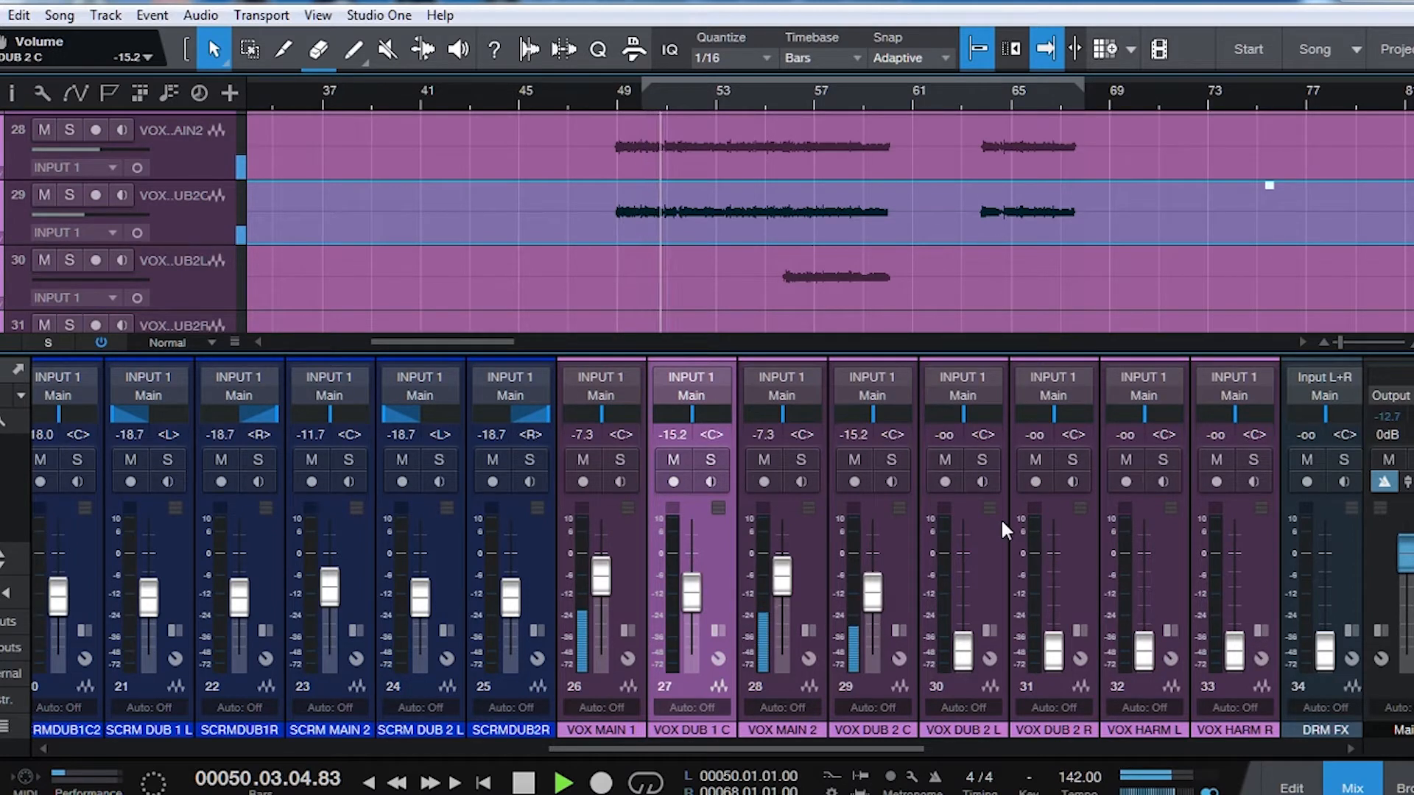
scroll(939, 259, "down", 2)
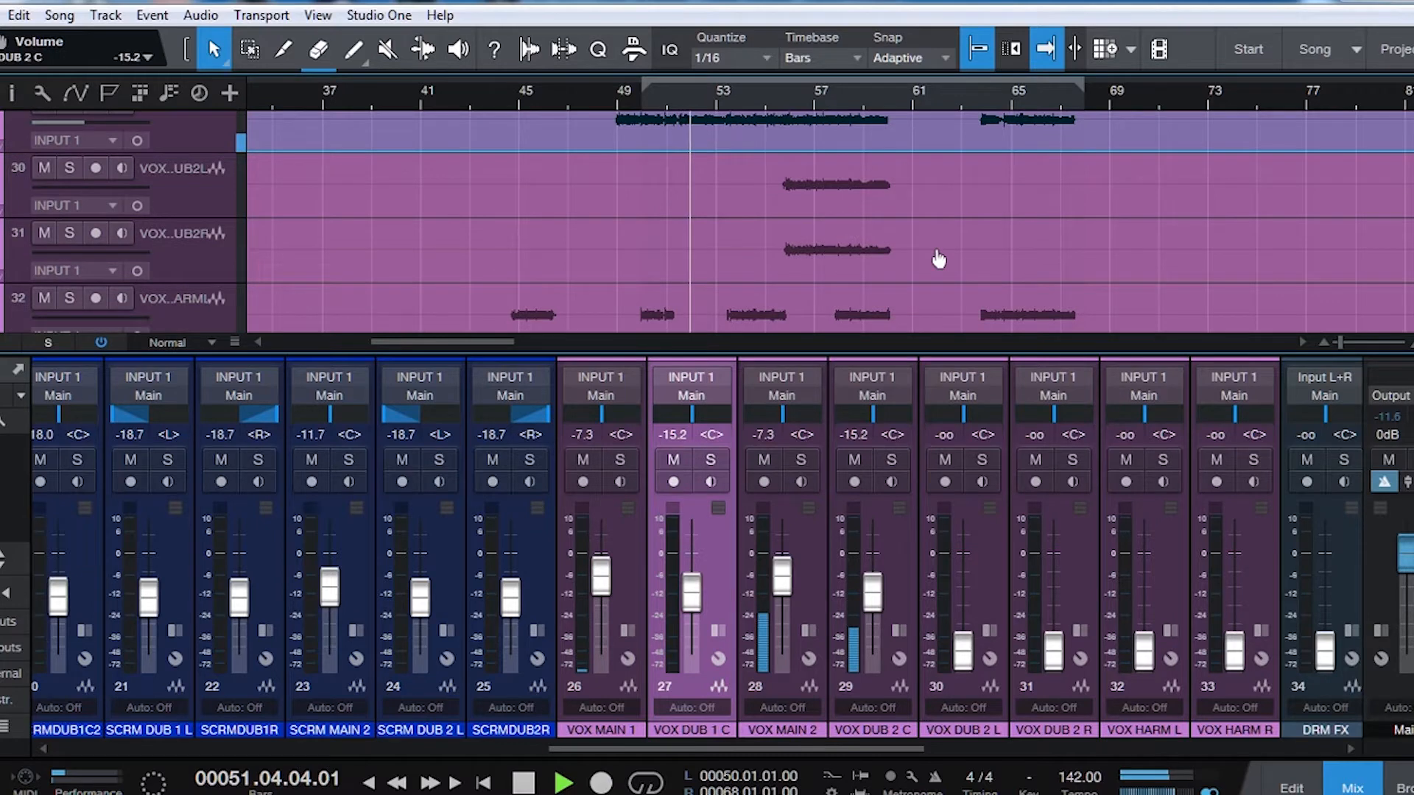
scroll(939, 259, "up", 1)
- Pan VOX DUB 2 L hard left and VOX DUB 2 R hard right, and set both volumes to -16.6 dB
left_click(179, 258)
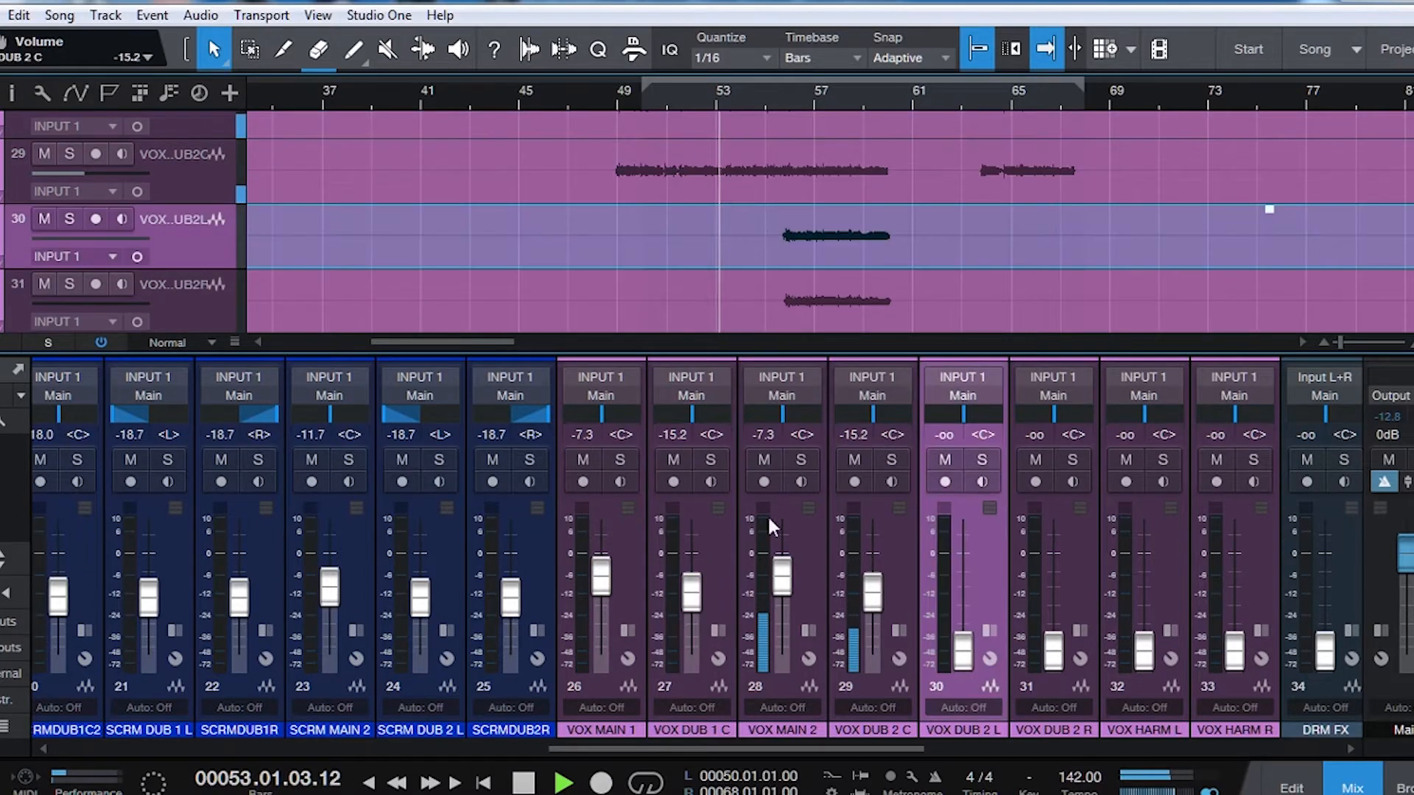
key("space")
left_click_drag(1028, 412, 1241, 445)
left_click(978, 560, "shift")
key("space")
left_click_drag(1060, 650, 1056, 595)
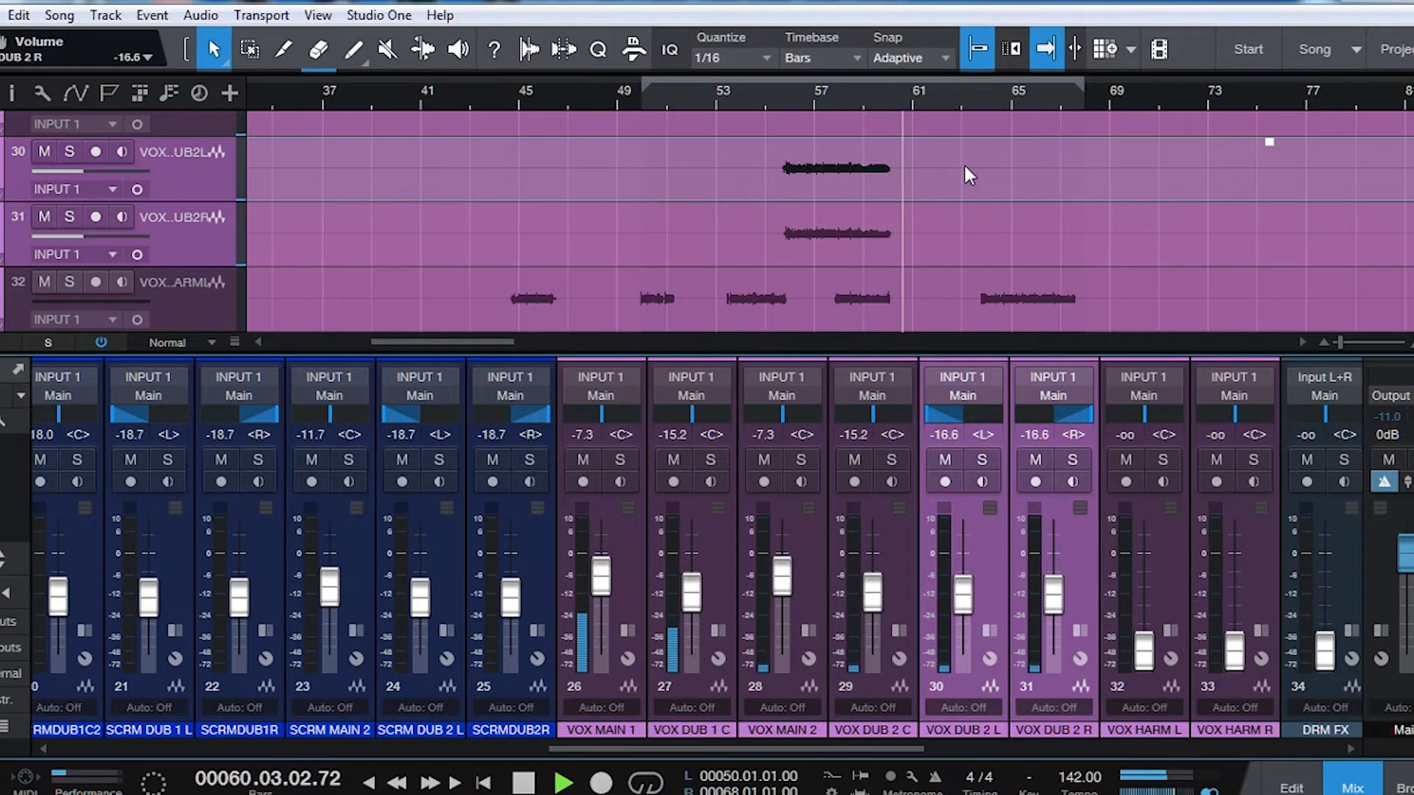
key("space")
- Pan VOX HARM L hard left and VOX HARM R hard right, and move the playhead to bar 42
scroll(252, 243, "down", 1)
left_click(198, 220)
left_click_drag(1152, 410, 1077, 413)
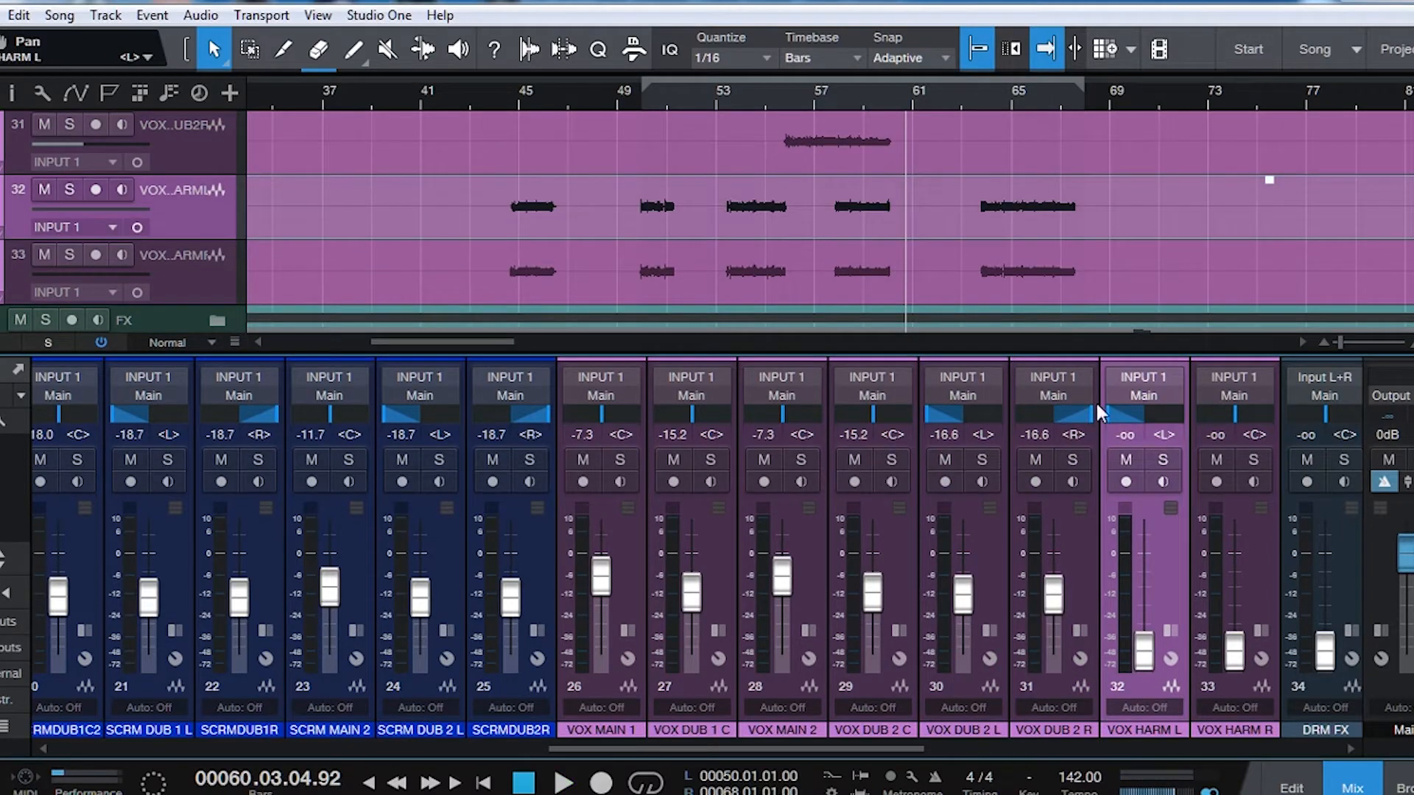
left_click_drag(1207, 417, 1291, 418)
left_click(447, 96)
left_click(1208, 541)
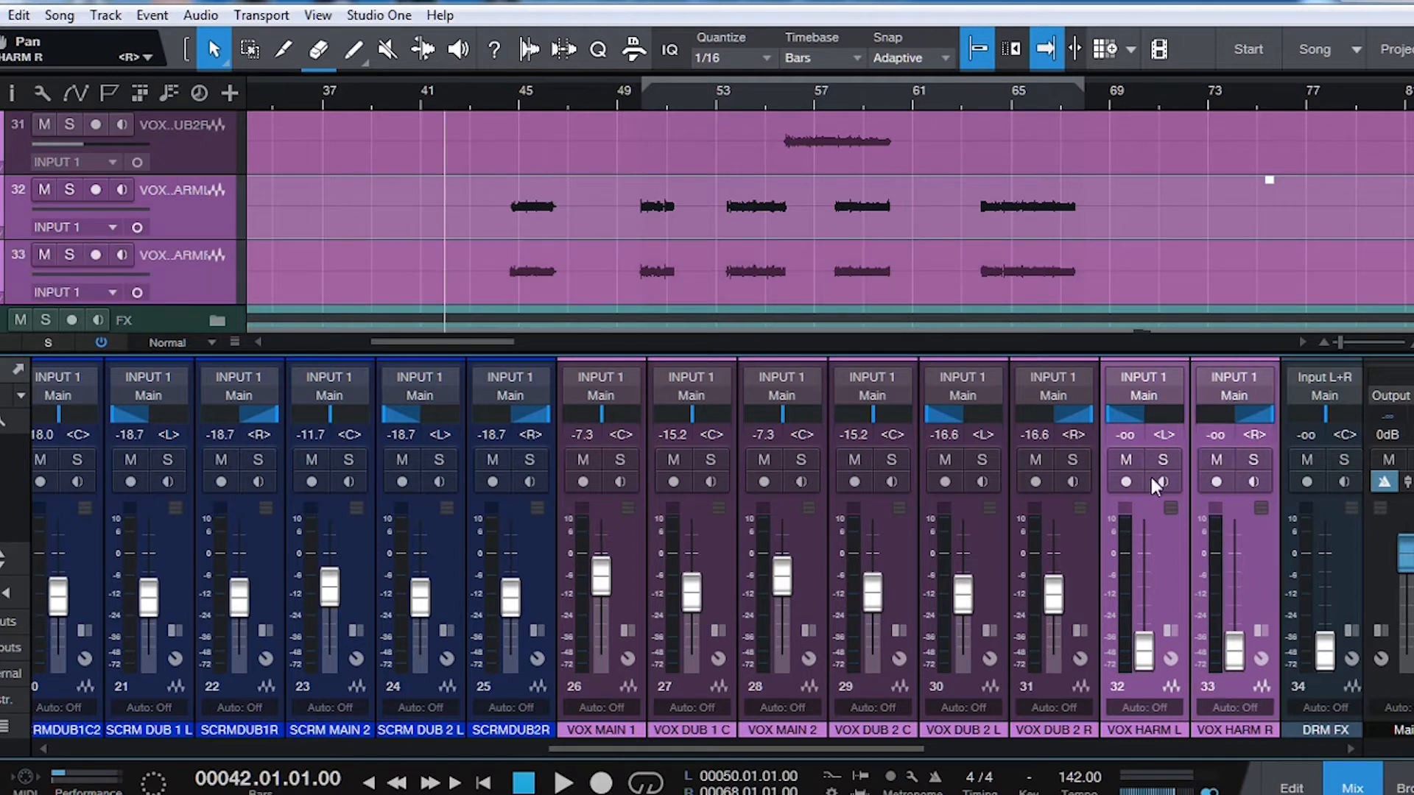
- Play the song from bar 42 and balance VOX HARM L and VOX HARM R together at -13.8 dB
key("space")
left_click_drag(1240, 663, 1226, 595)
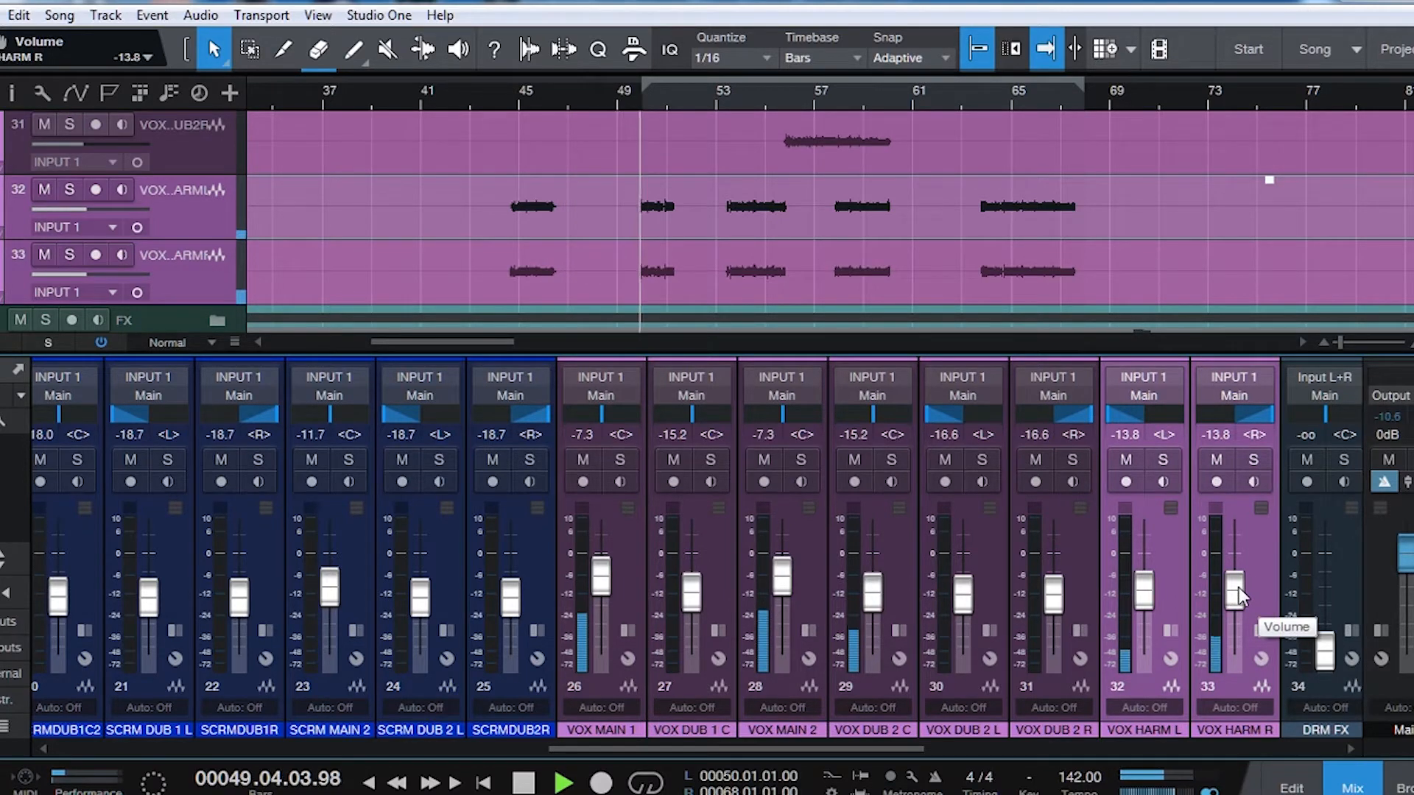
left_click_drag(1238, 587, 1239, 595)
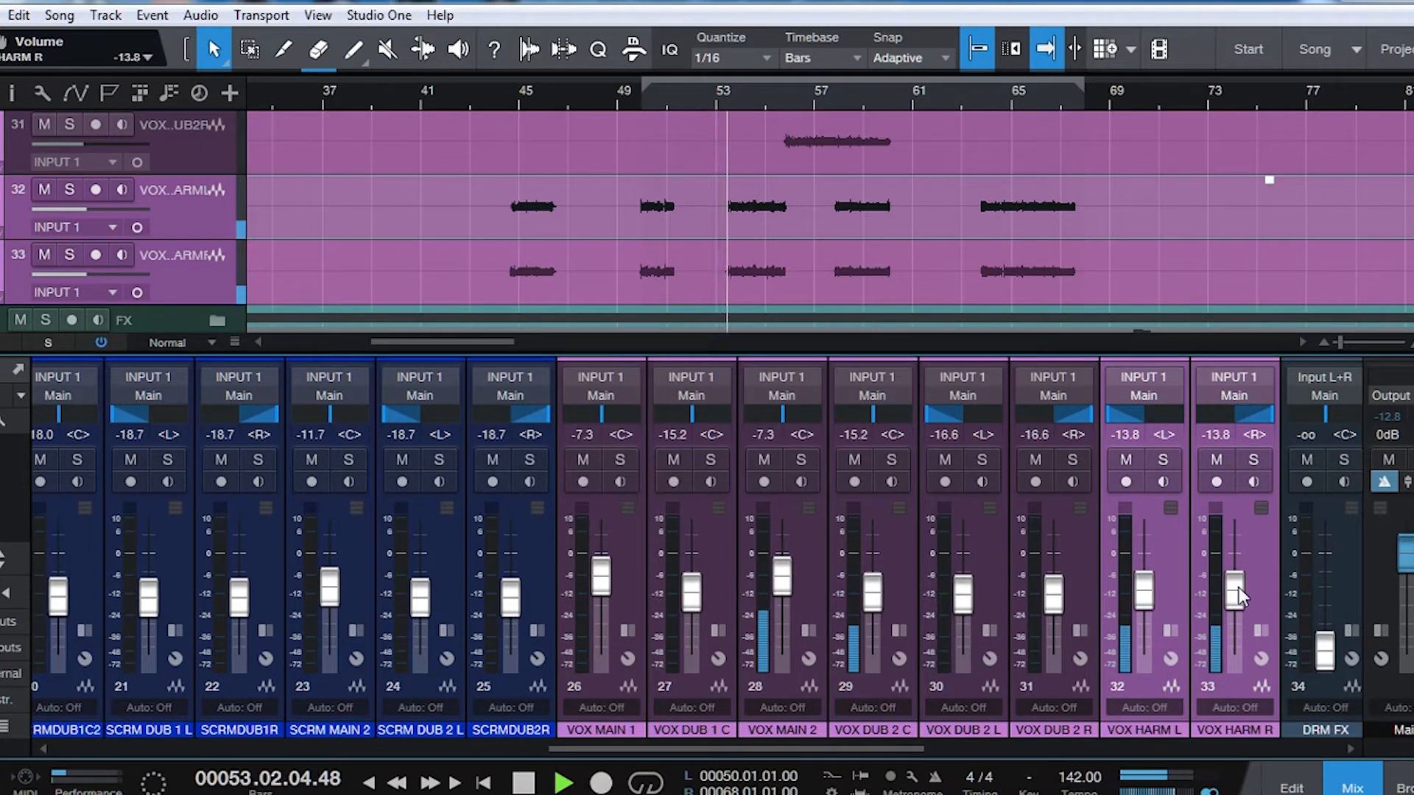
left_click_drag(1240, 597, 1241, 598)
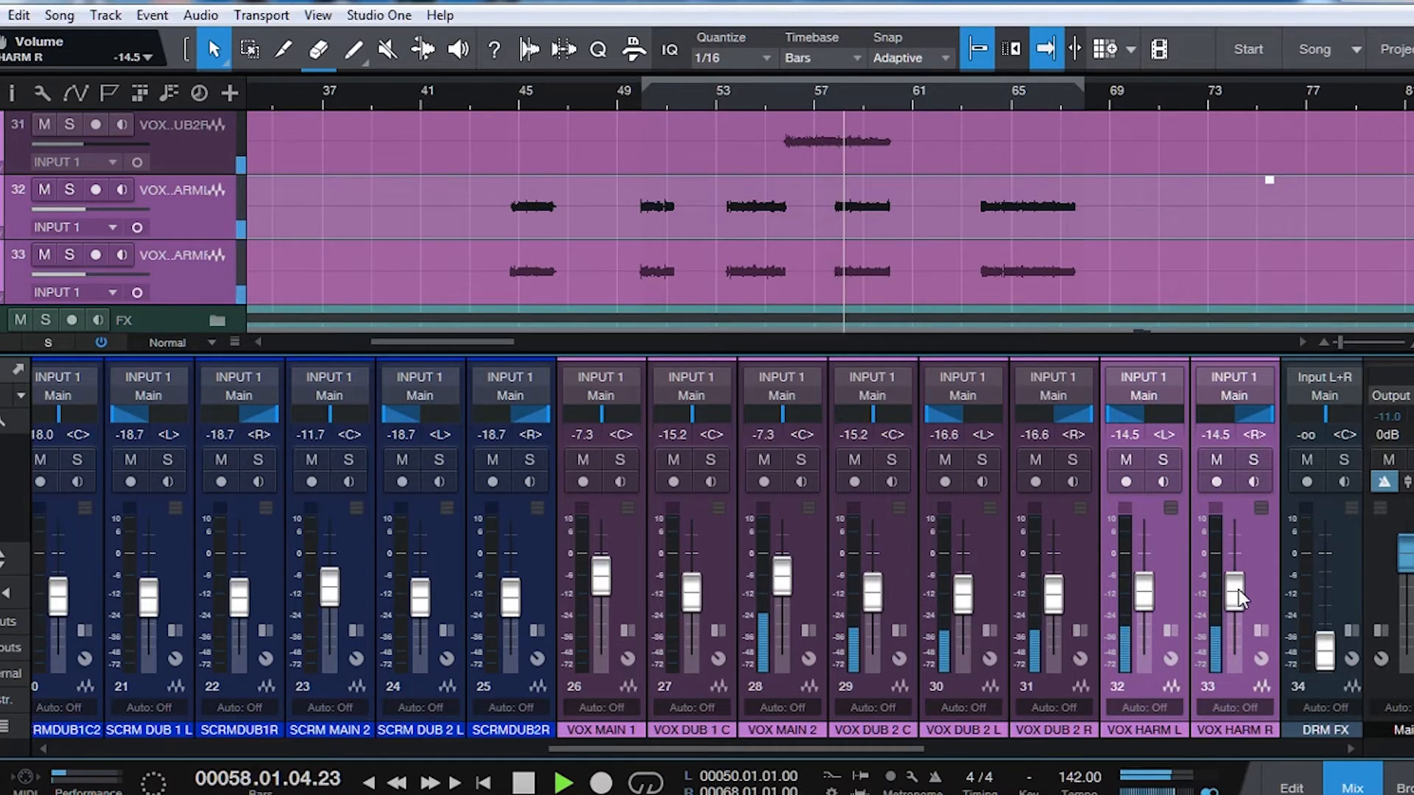
left_click_drag(1240, 592, 1232, 589)
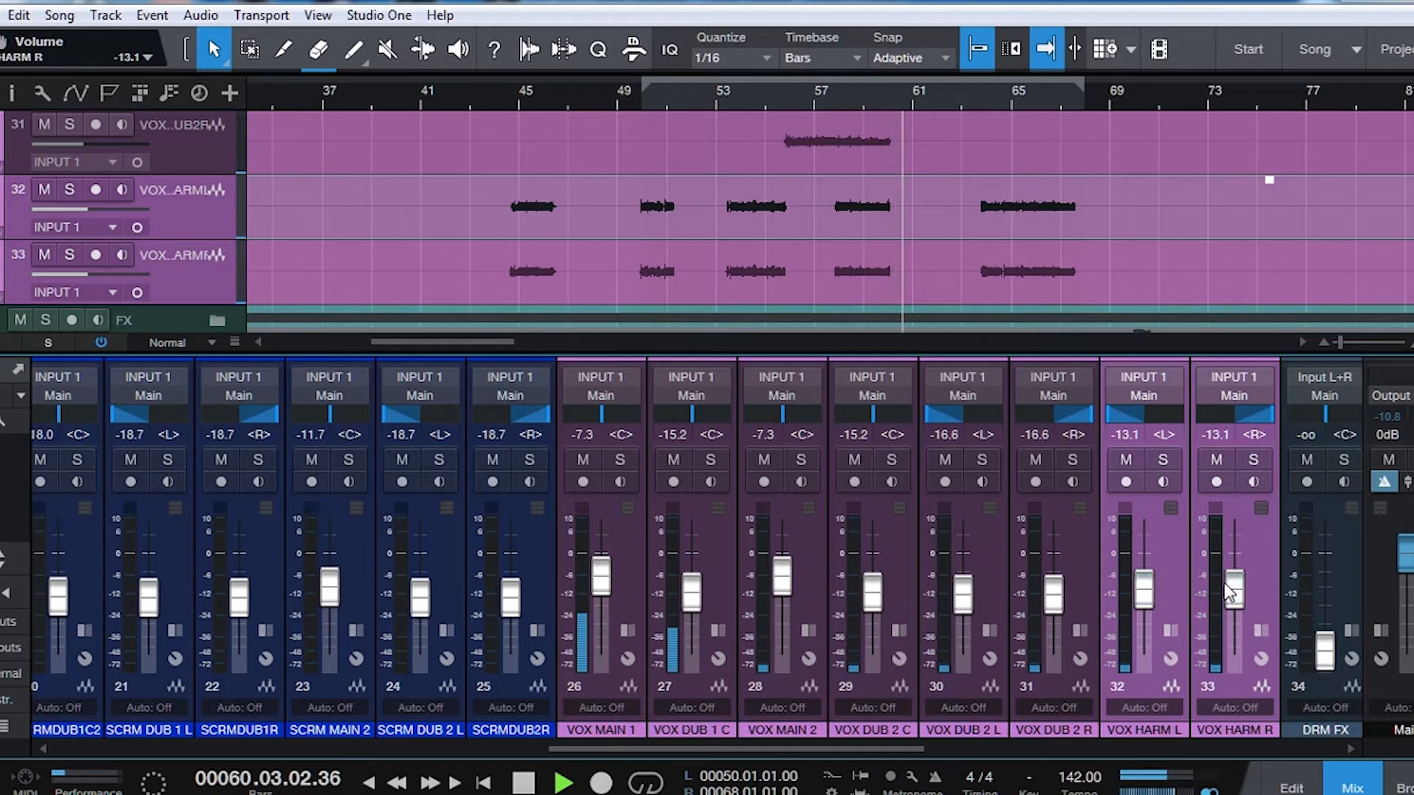
left_click_drag(1104, 102, 844, 124)
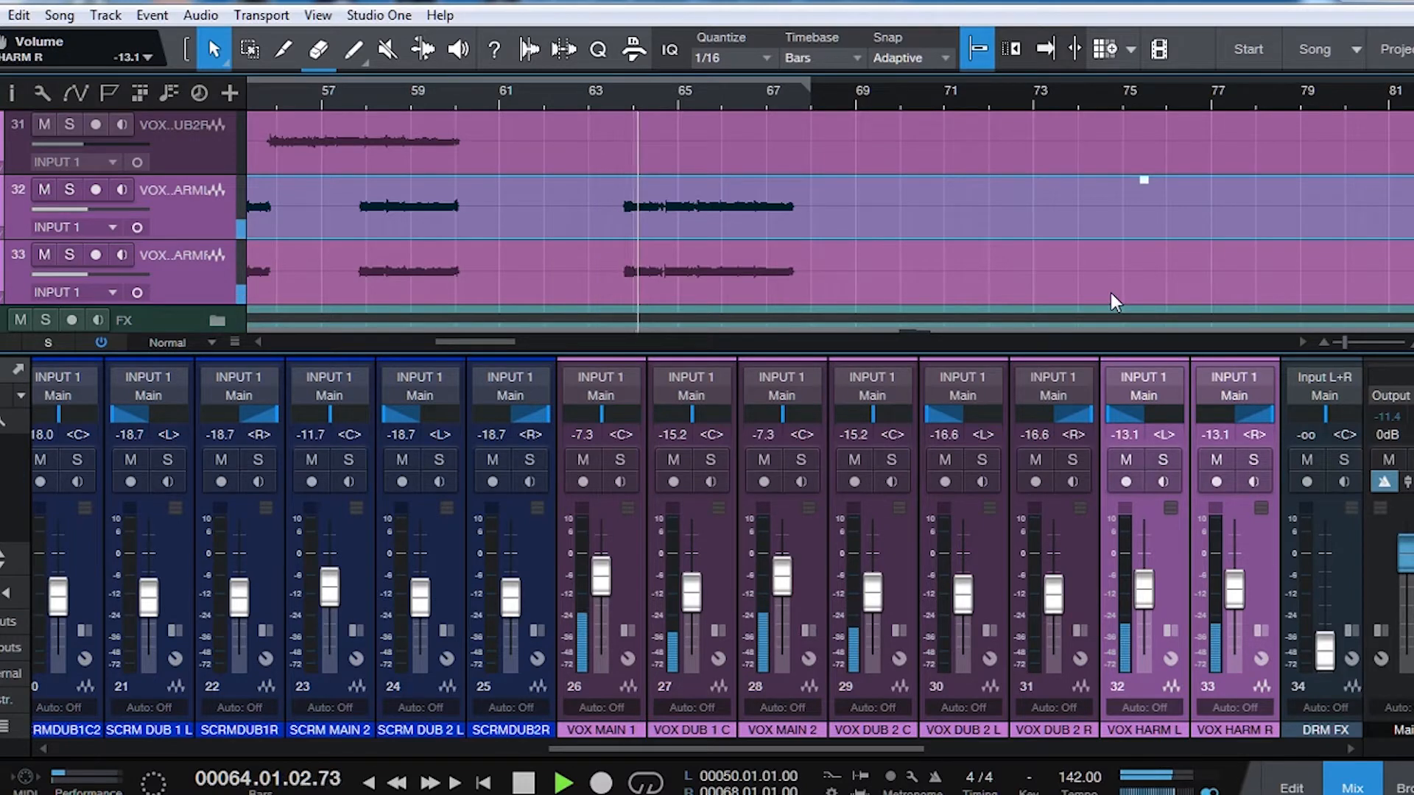
left_click_drag(1237, 593, 1237, 597)
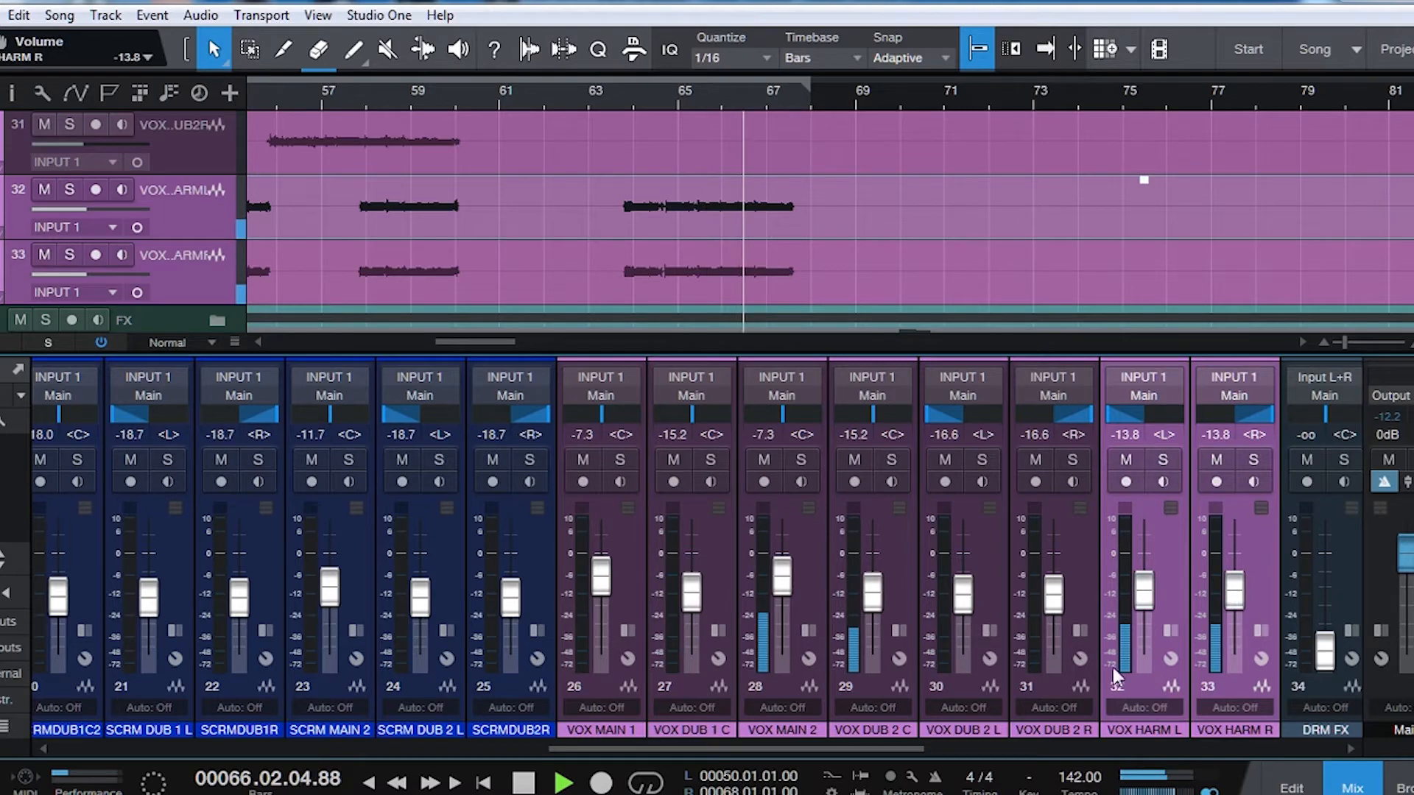
key("space")
- Add a bus for the channels SCRM MAIN 1 through SCRM DUB 1 R and name it SCRM 1
left_click_drag(864, 744, 702, 732)
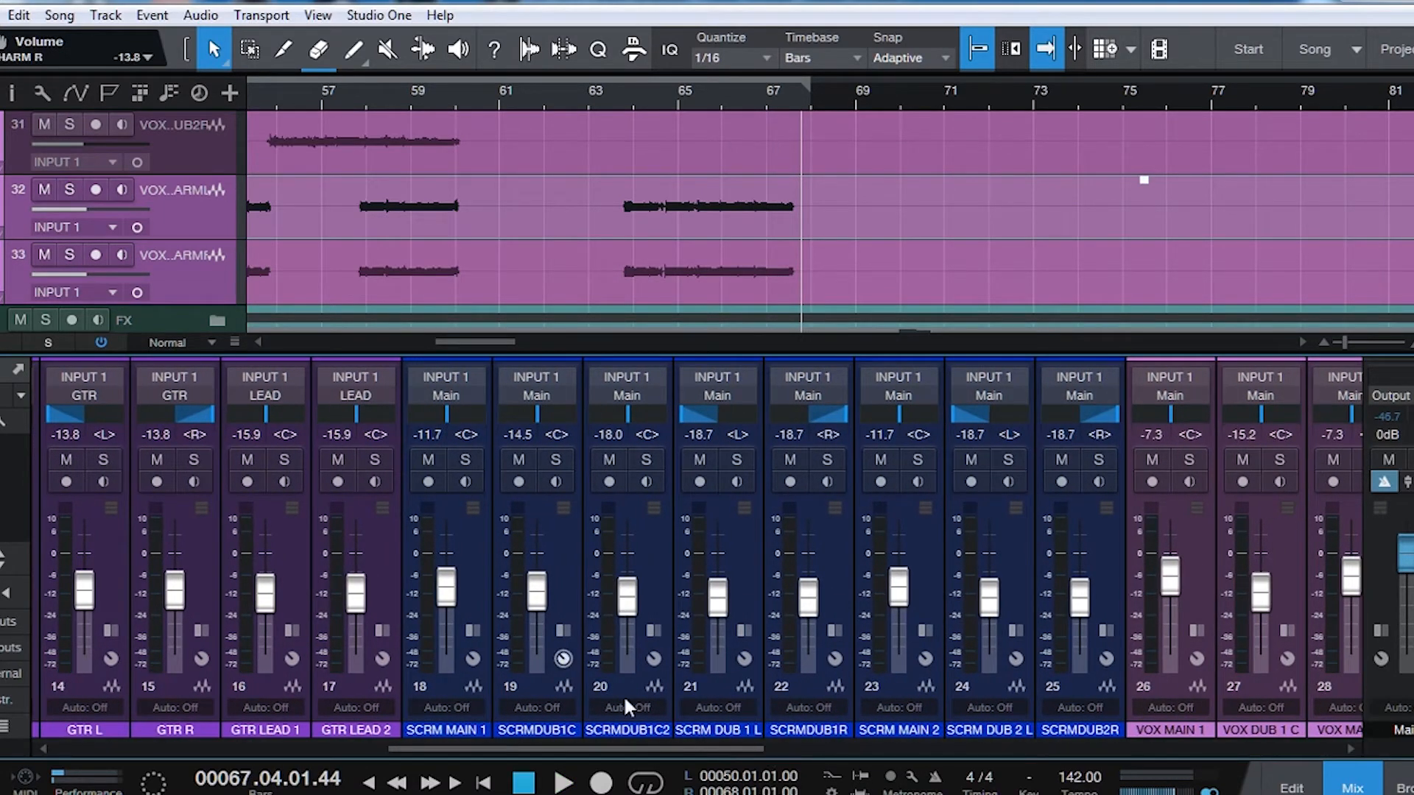
left_click(484, 572)
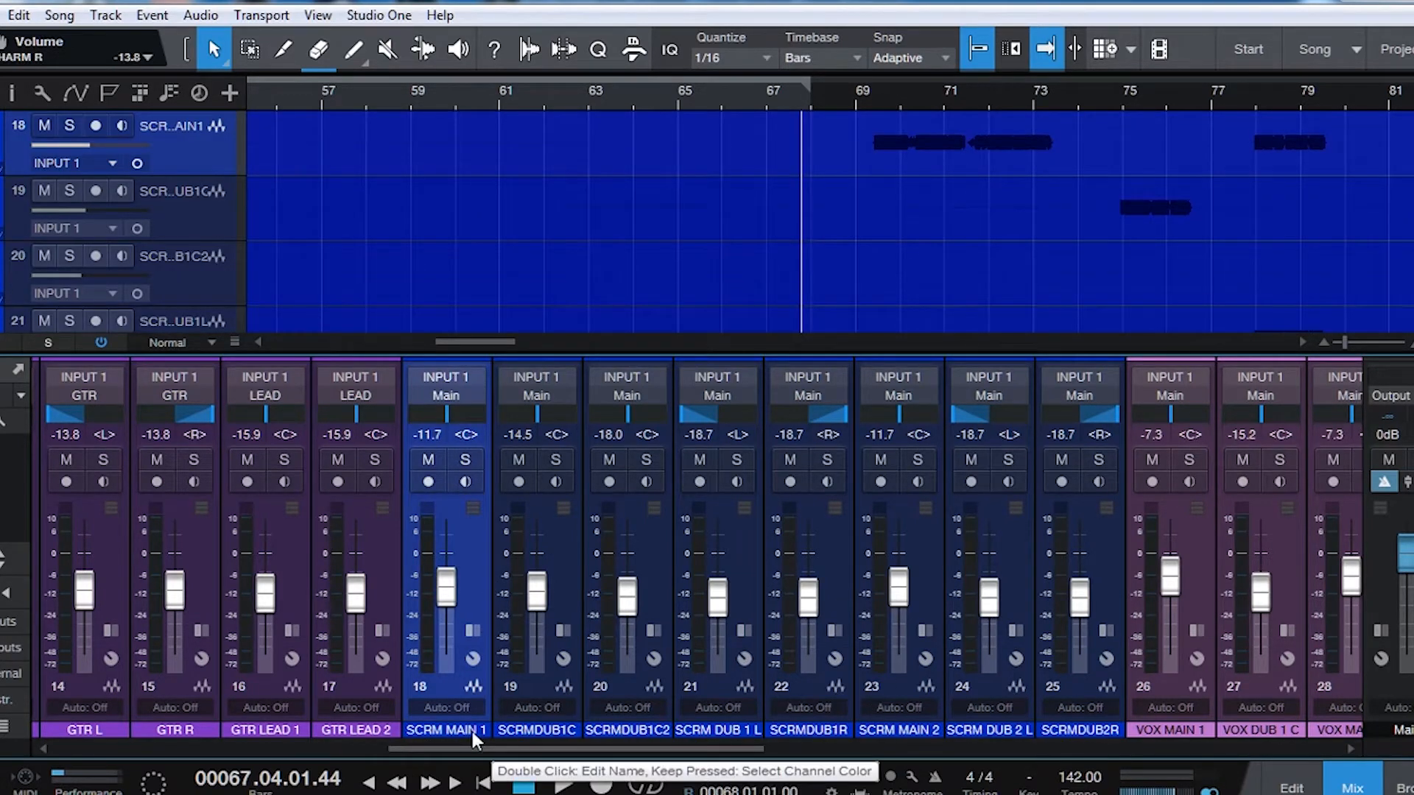
left_click(827, 582, "shift")
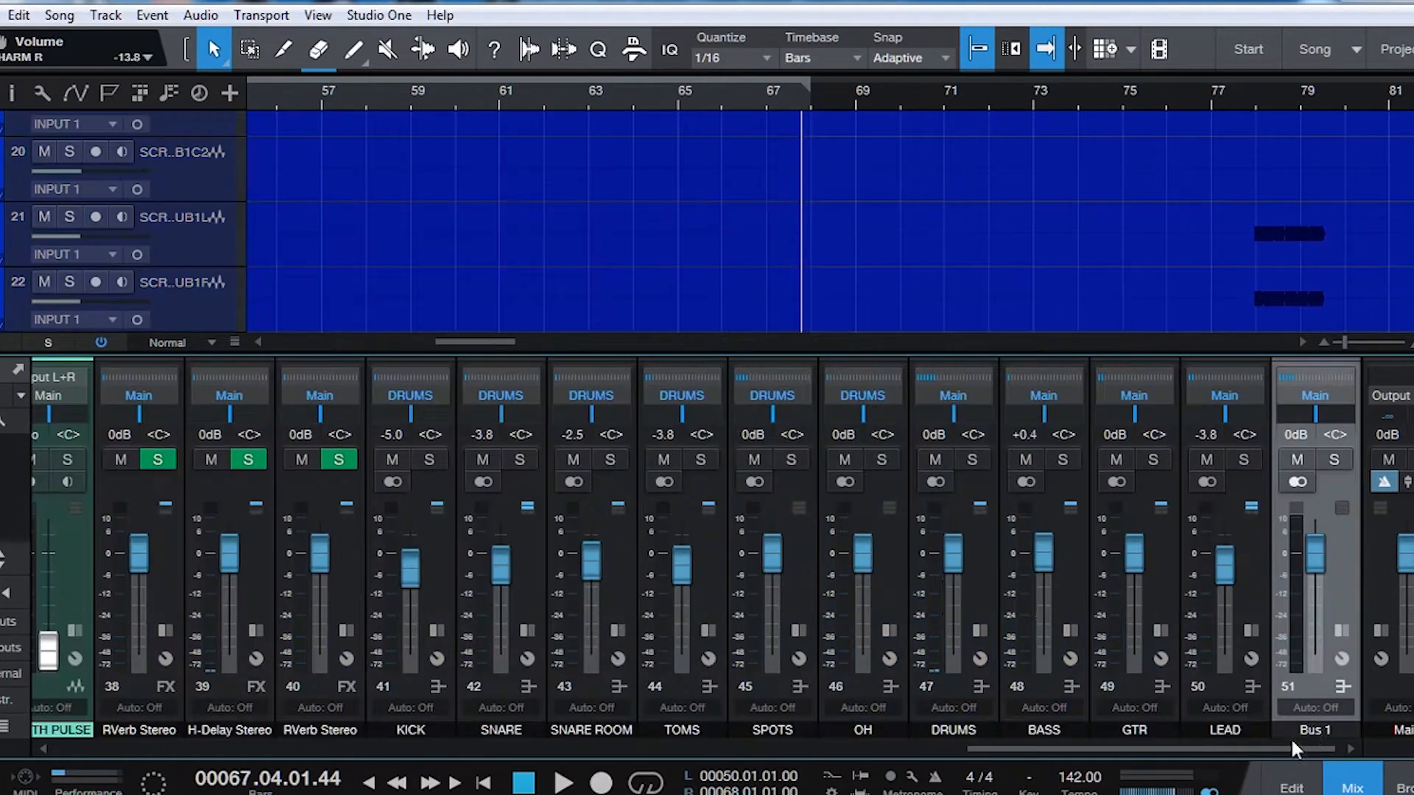
double_click(1312, 730)
type("SCRM 1")
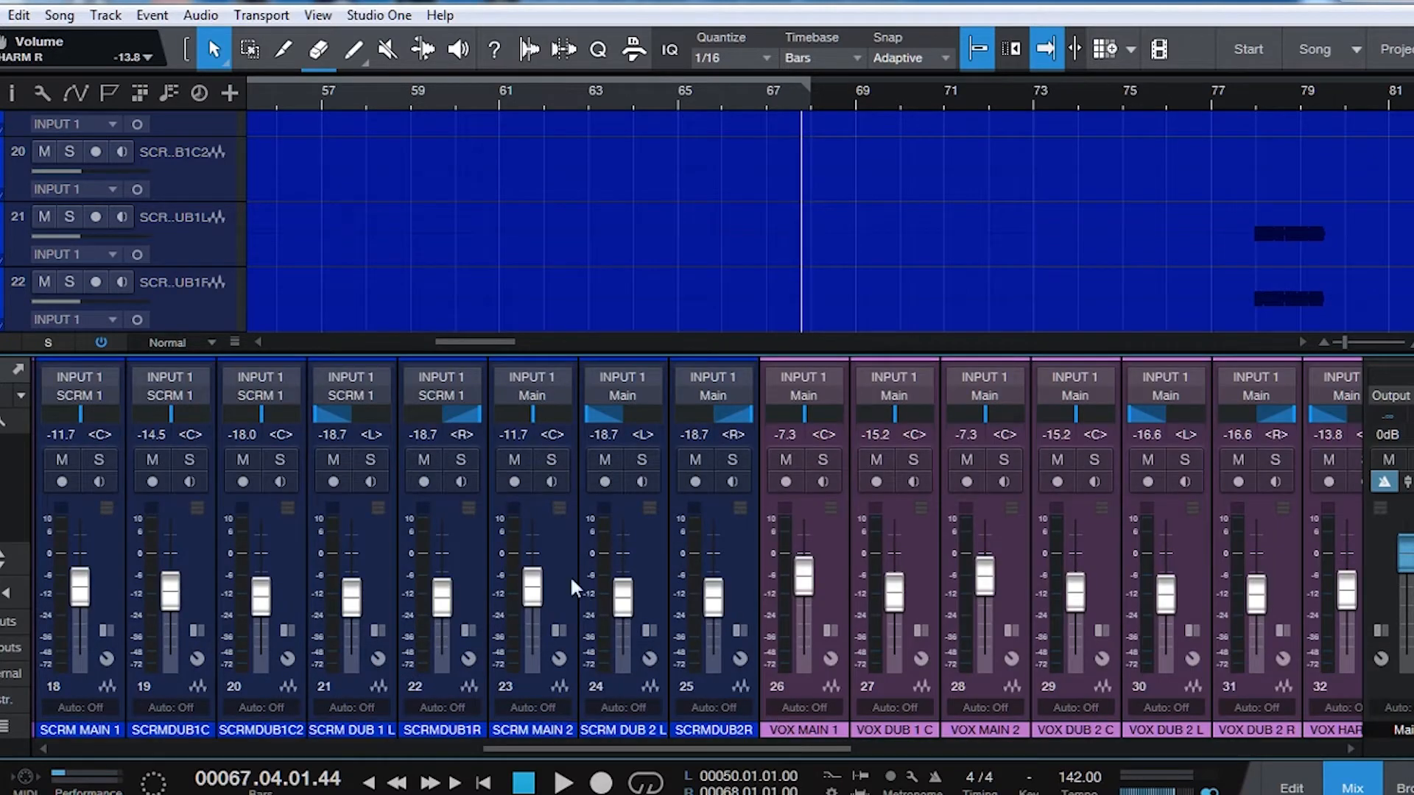
- Add buses named SCRM 2, CLN 1, CLN 2 and HARM for the second scream group, the sung groups and the harmonies
left_click(570, 577)
left_click(746, 573, "shift")
scroll(746, 572, "right", 4)
left_click(501, 542)
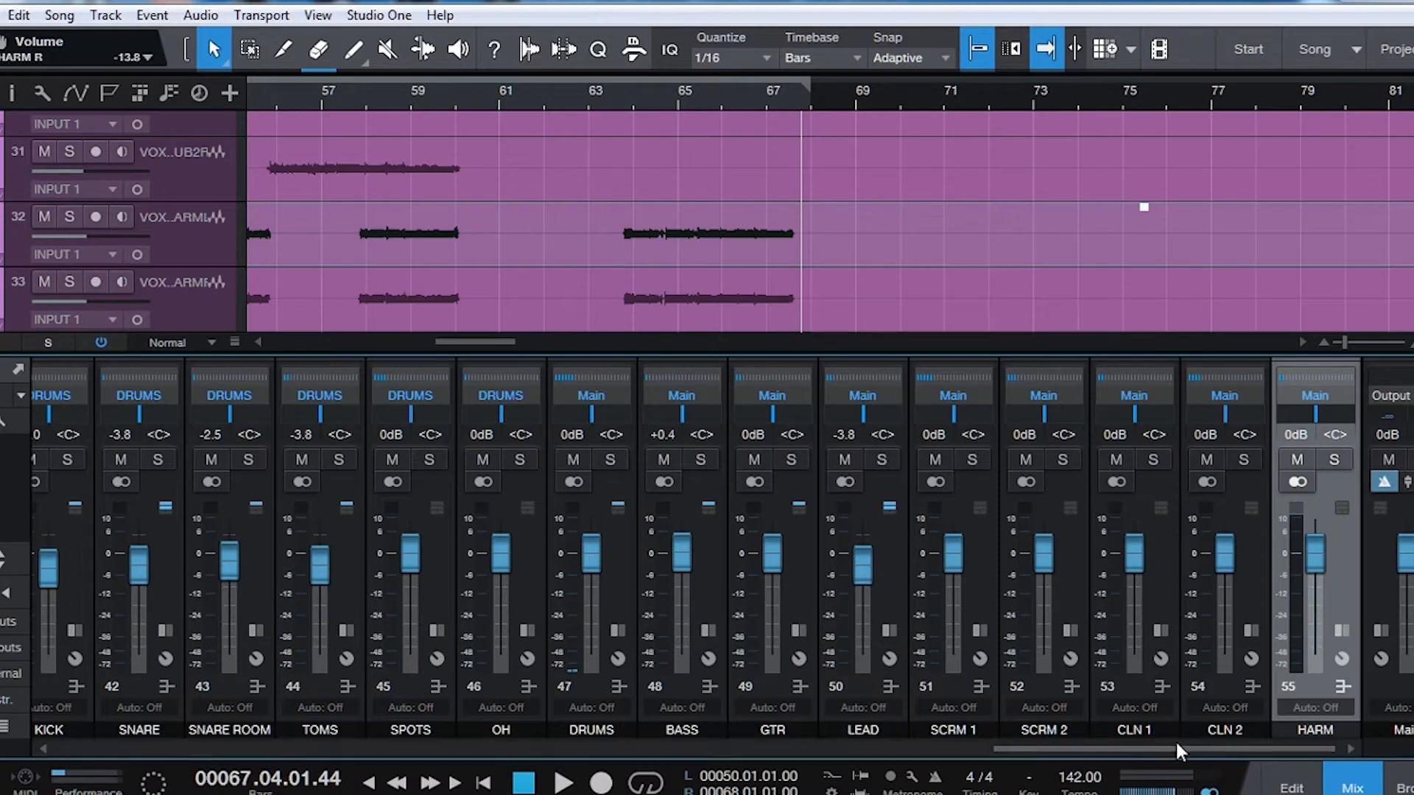
- Hide the mixing console, show the sung tracks around bar 105, and duplicate the VOX DUB 1 C track without its events
left_click_drag(522, 97, 742, 74)
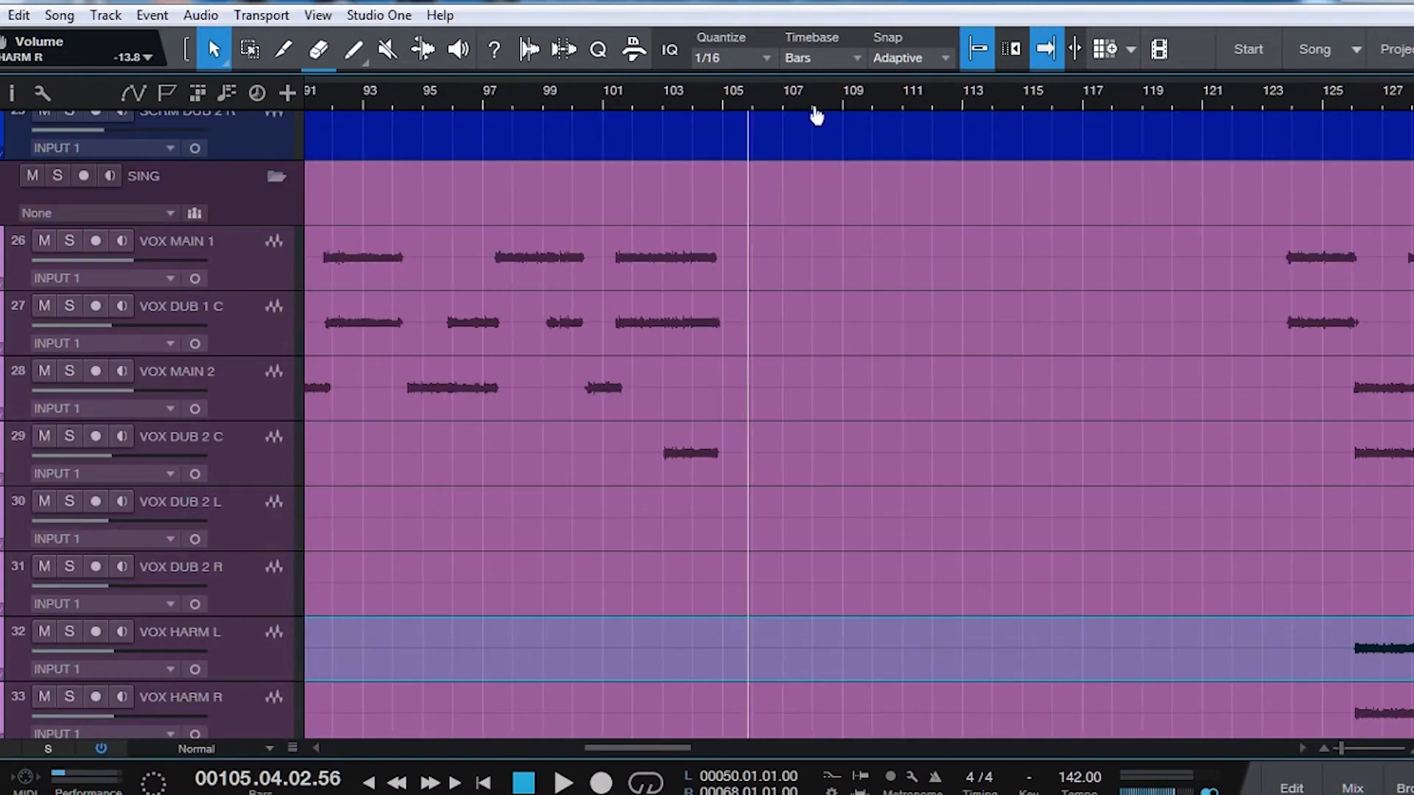
left_click_drag(813, 110, 851, 133)
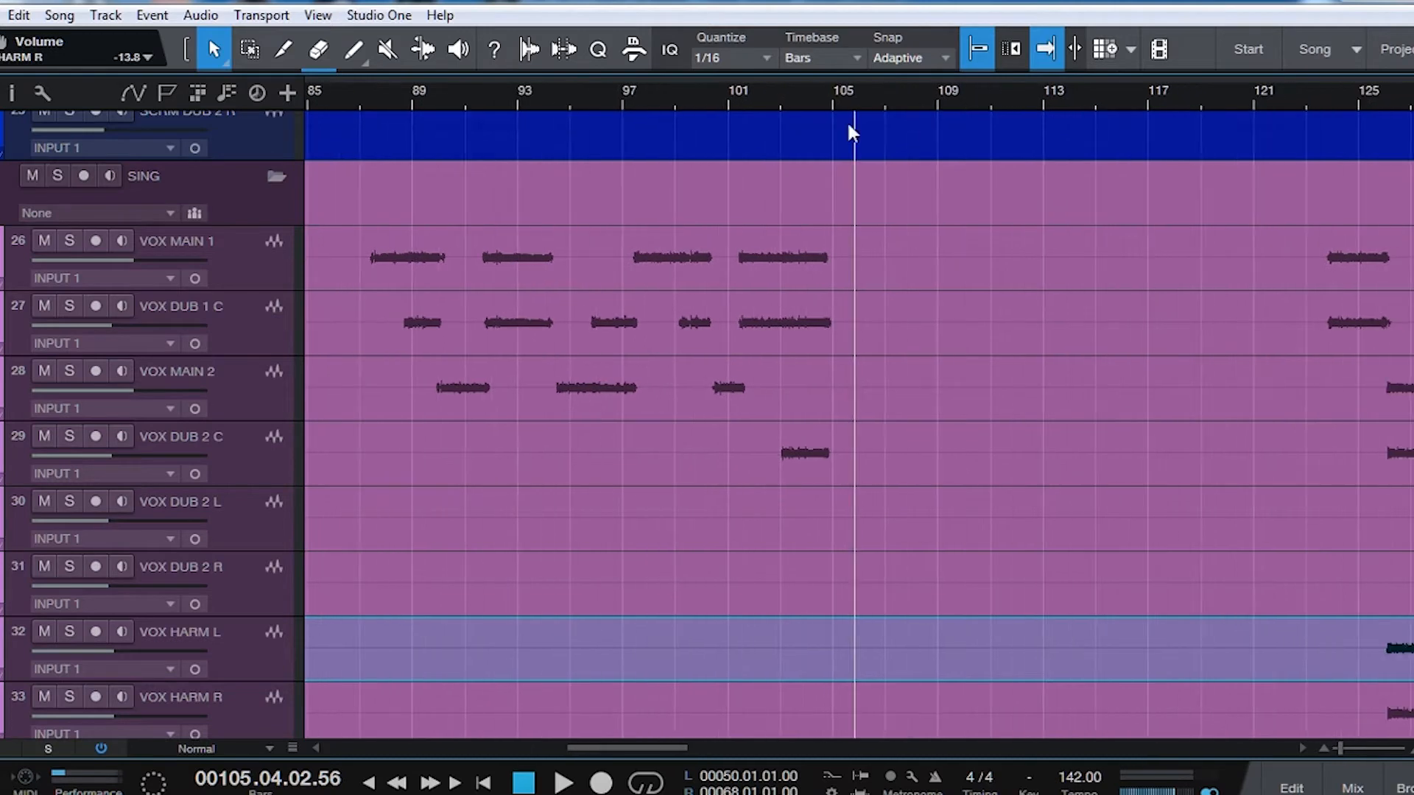
left_click(231, 333)
right_click(249, 340)
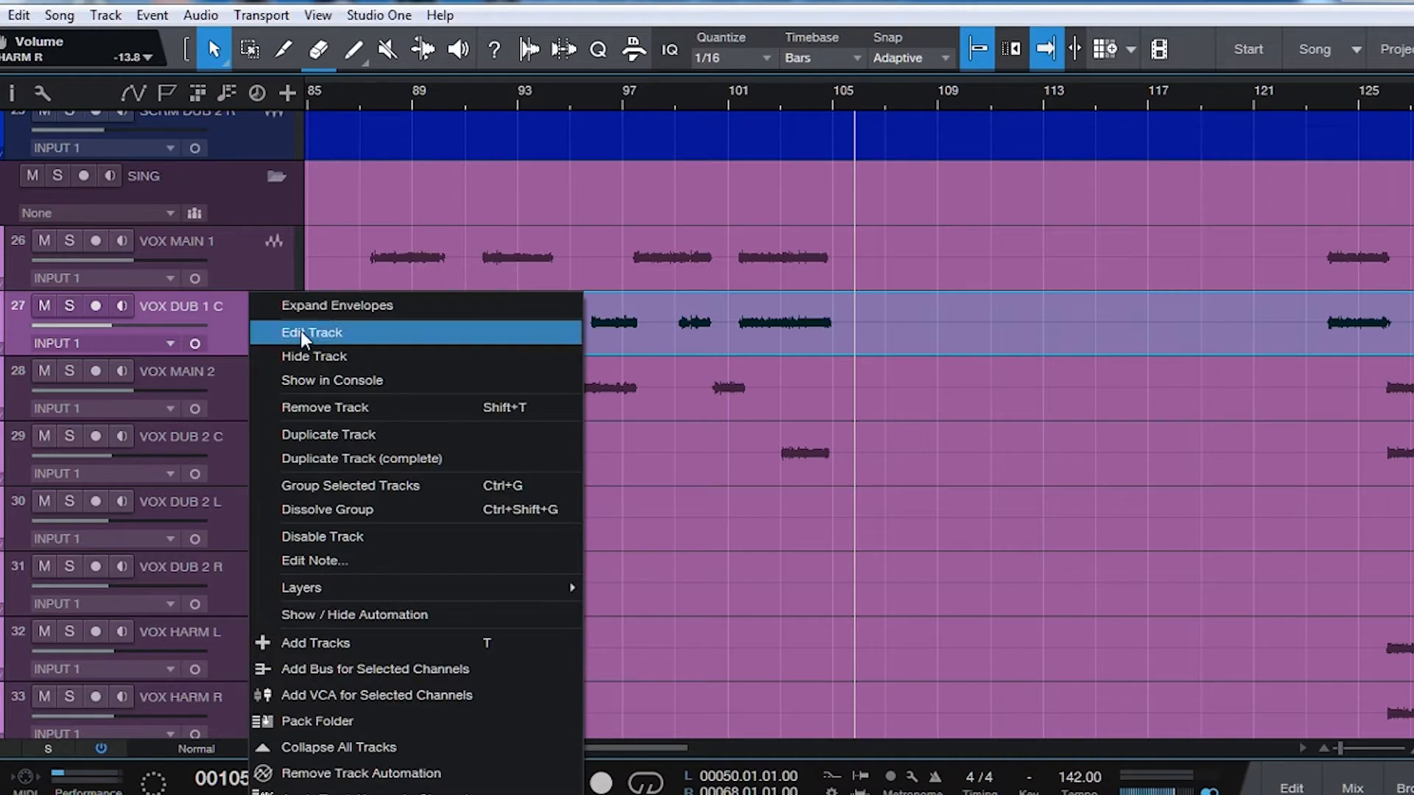
left_click(418, 434)
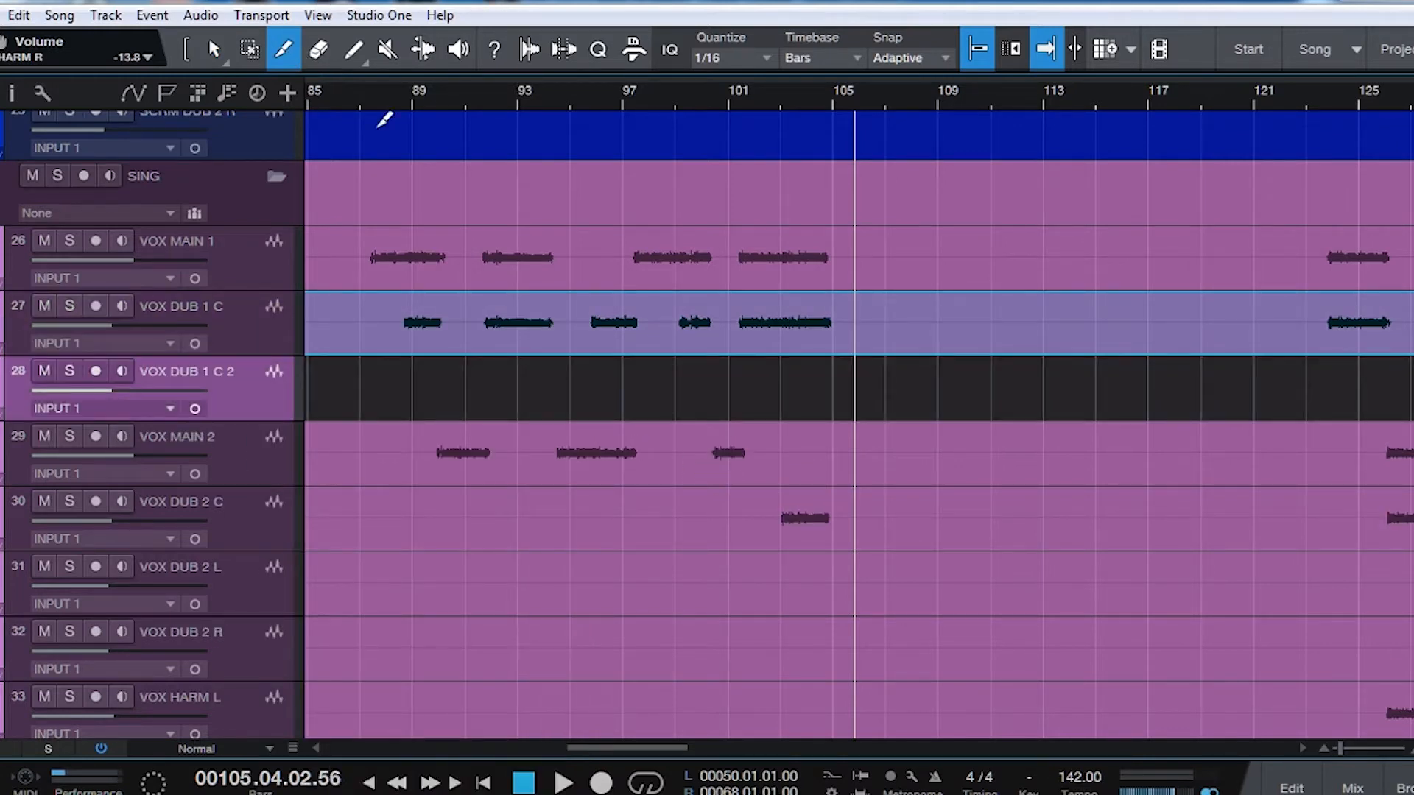
- Split the VOX DUB 2 C event at bars 101 and 107 and move the middle piece to the duplicated VOX DUB 1 C track
left_click(729, 525)
left_click(884, 515)
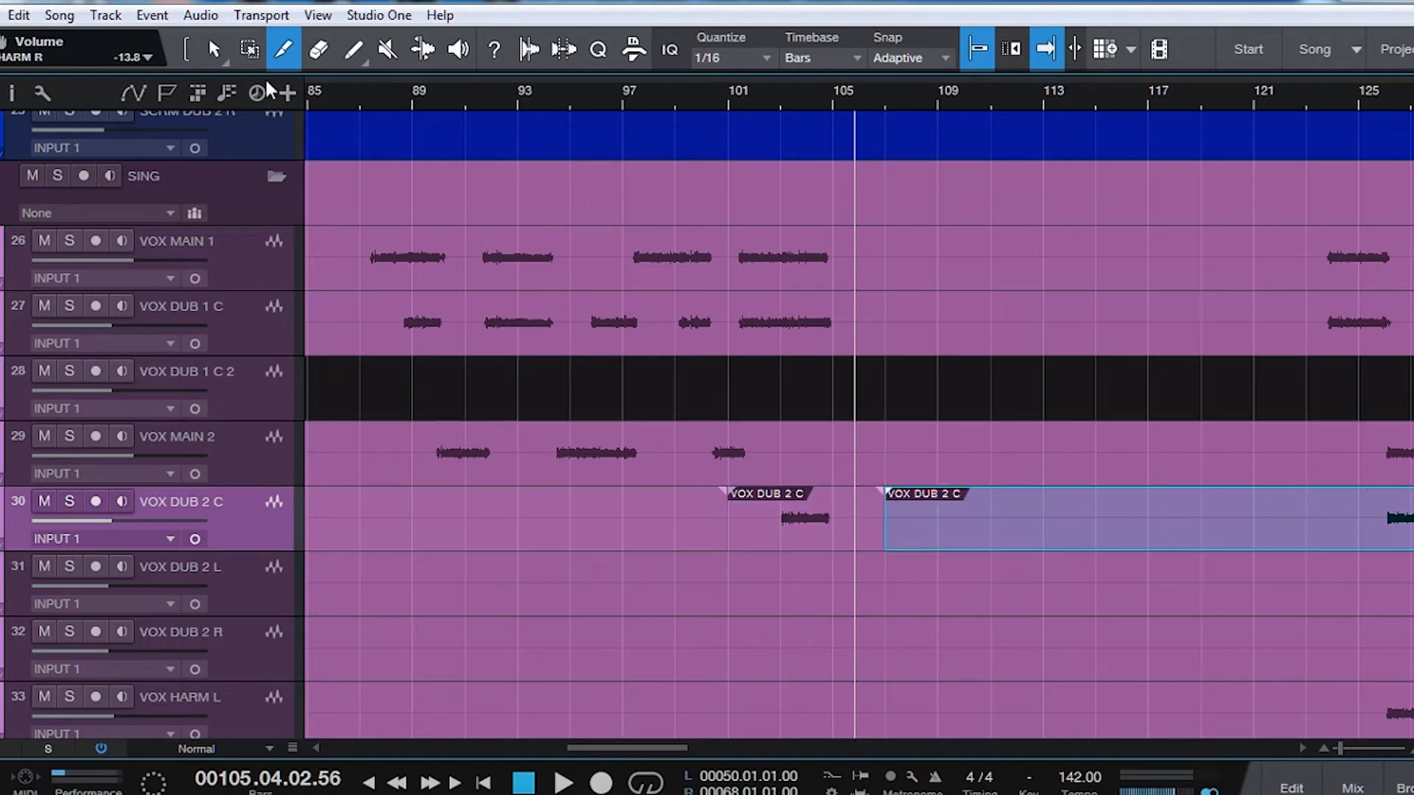
key("1")
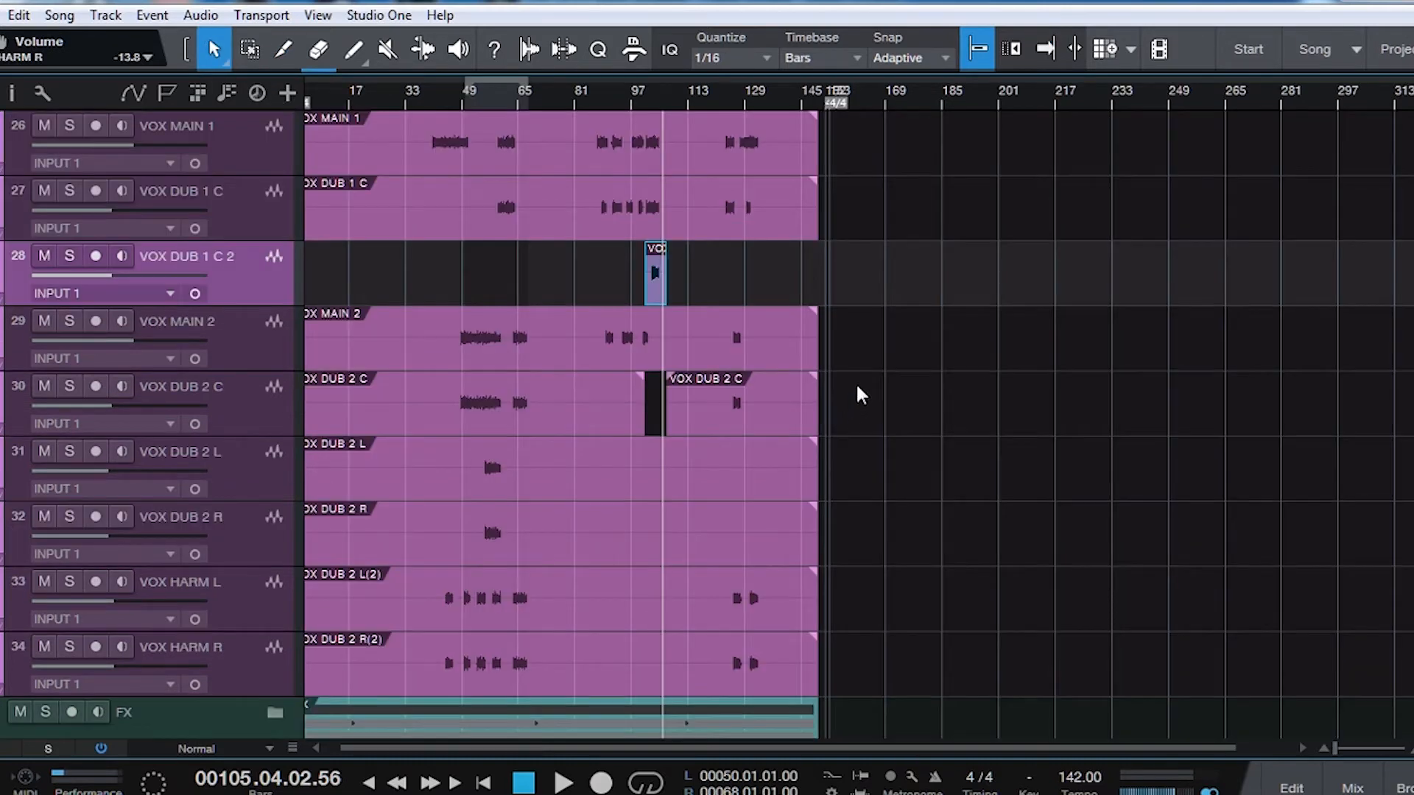
left_click_drag(612, 82, 617, 207)
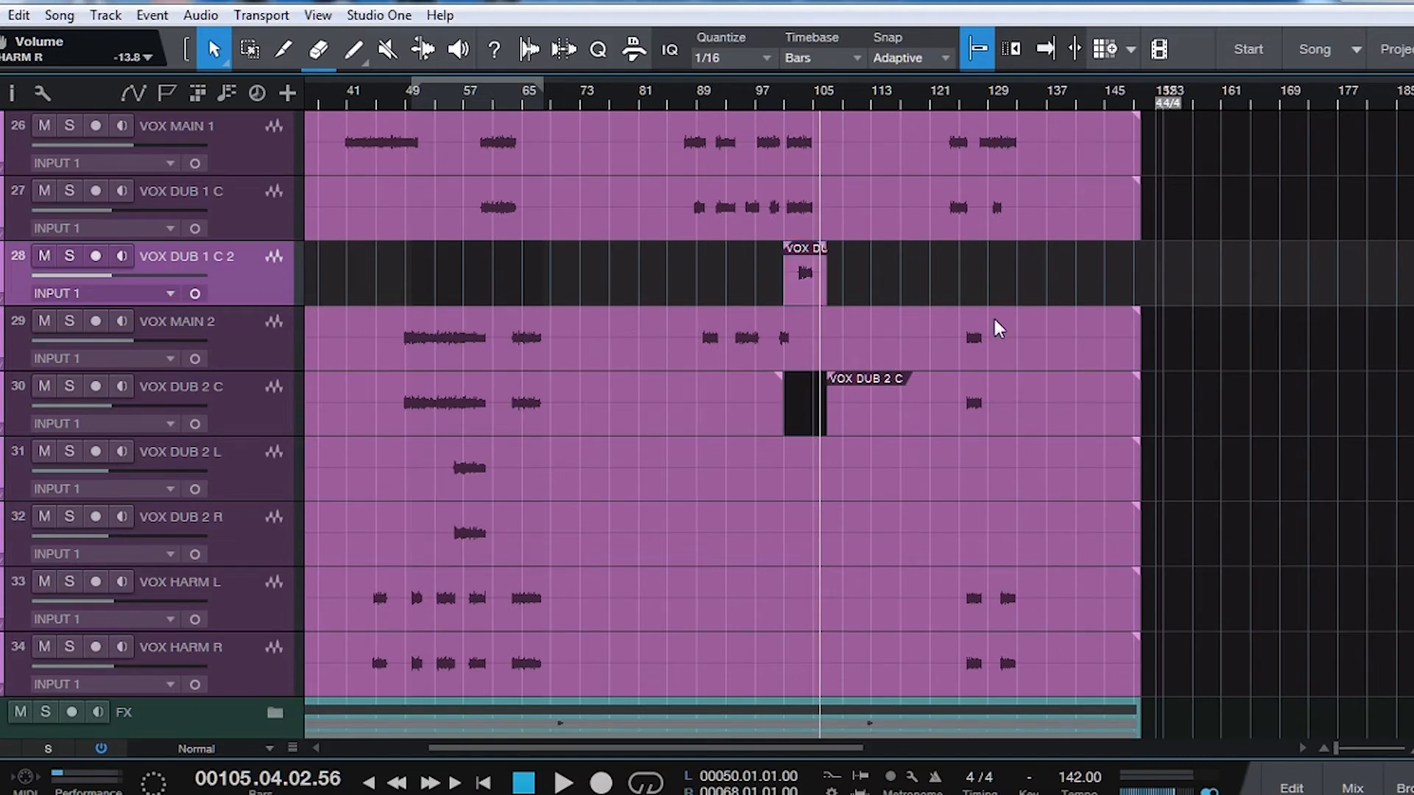
- Show the mixing console and load the saved vocal FX chain with DeEsser, Q10, MaxxBass and L1 limiter on the SCRM 1 bus
key("F3")
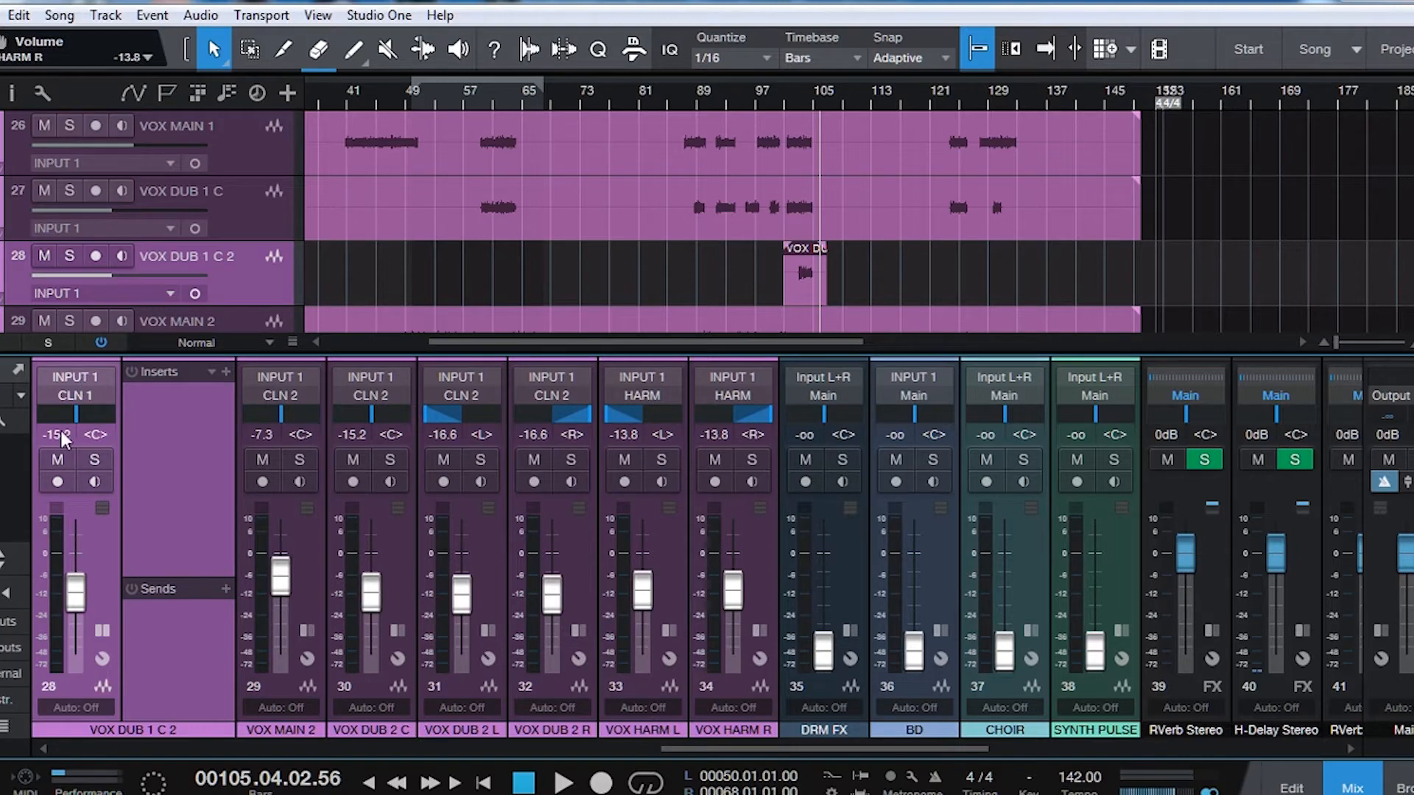
left_click_drag(824, 749, 1178, 749)
left_click(951, 730)
left_click(1404, 788)
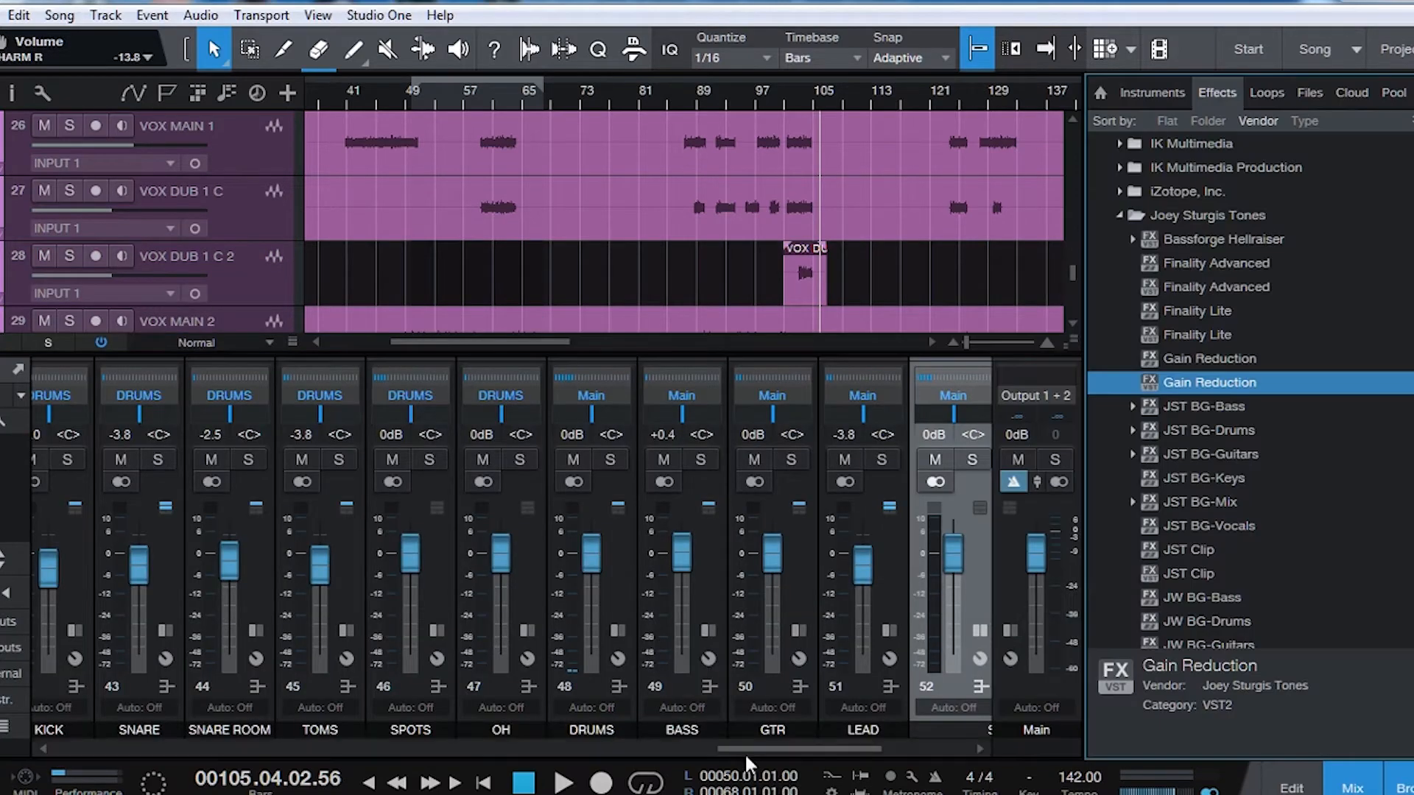
left_click_drag(739, 751, 887, 744)
left_click(1403, 788)
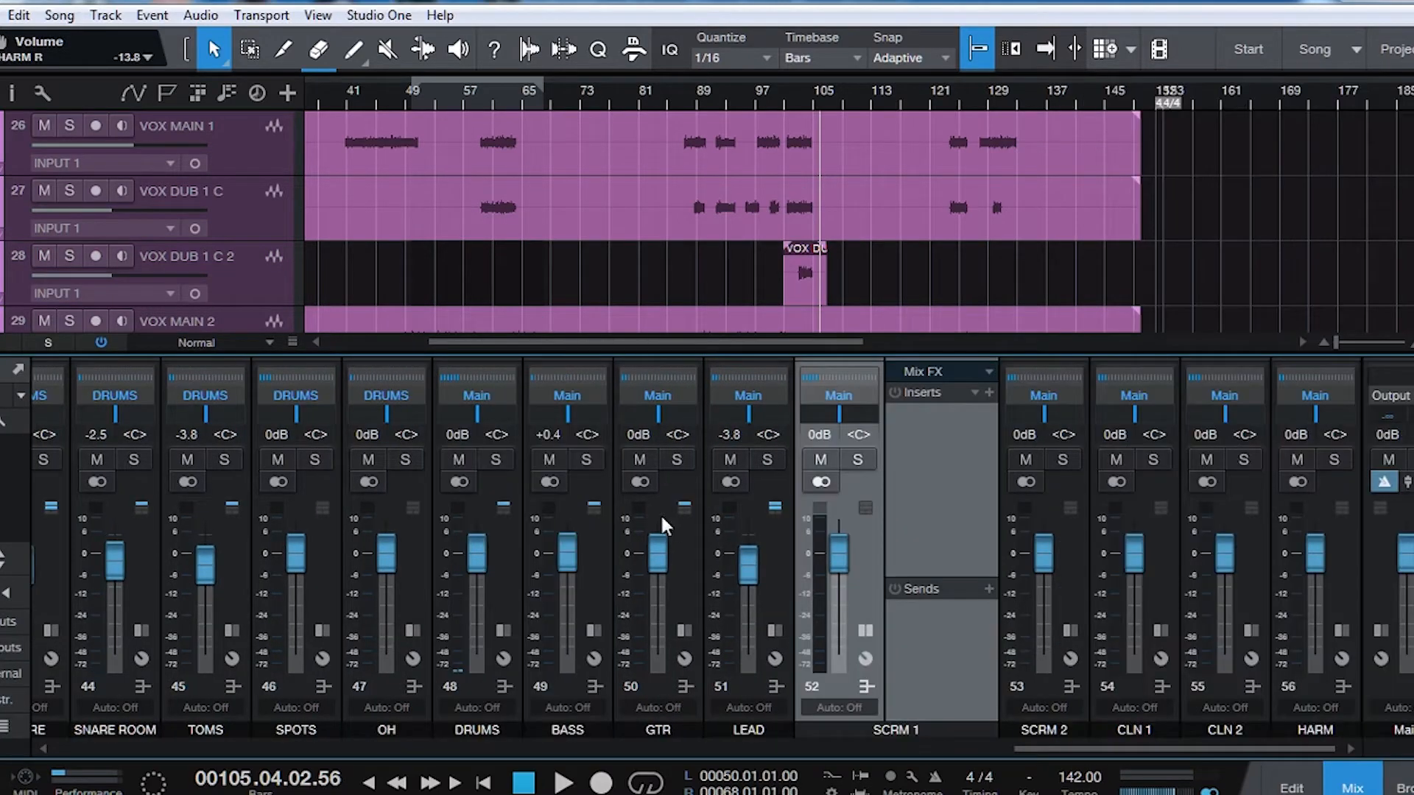
left_click(973, 393)
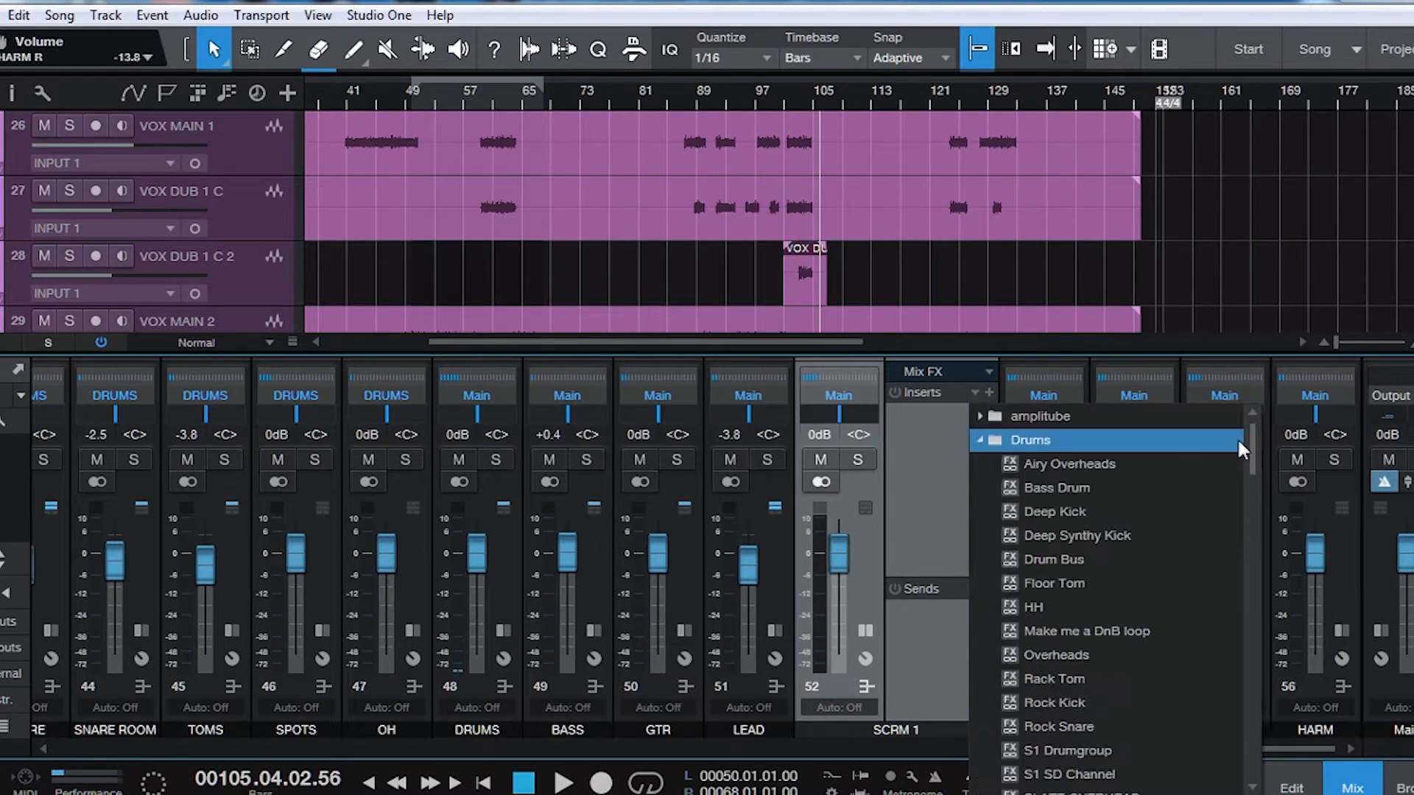
left_click_drag(1246, 475, 1245, 503)
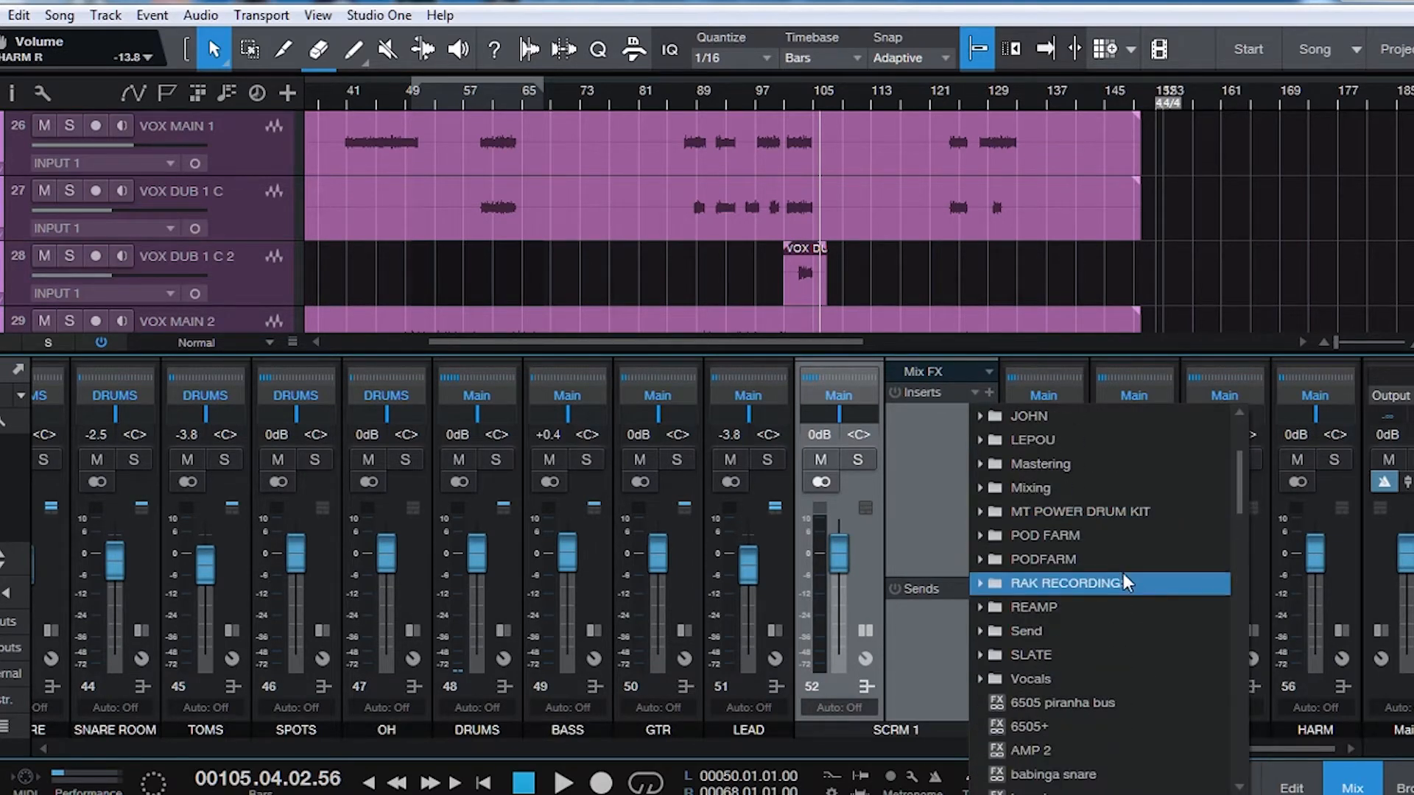
left_click(799, 476)
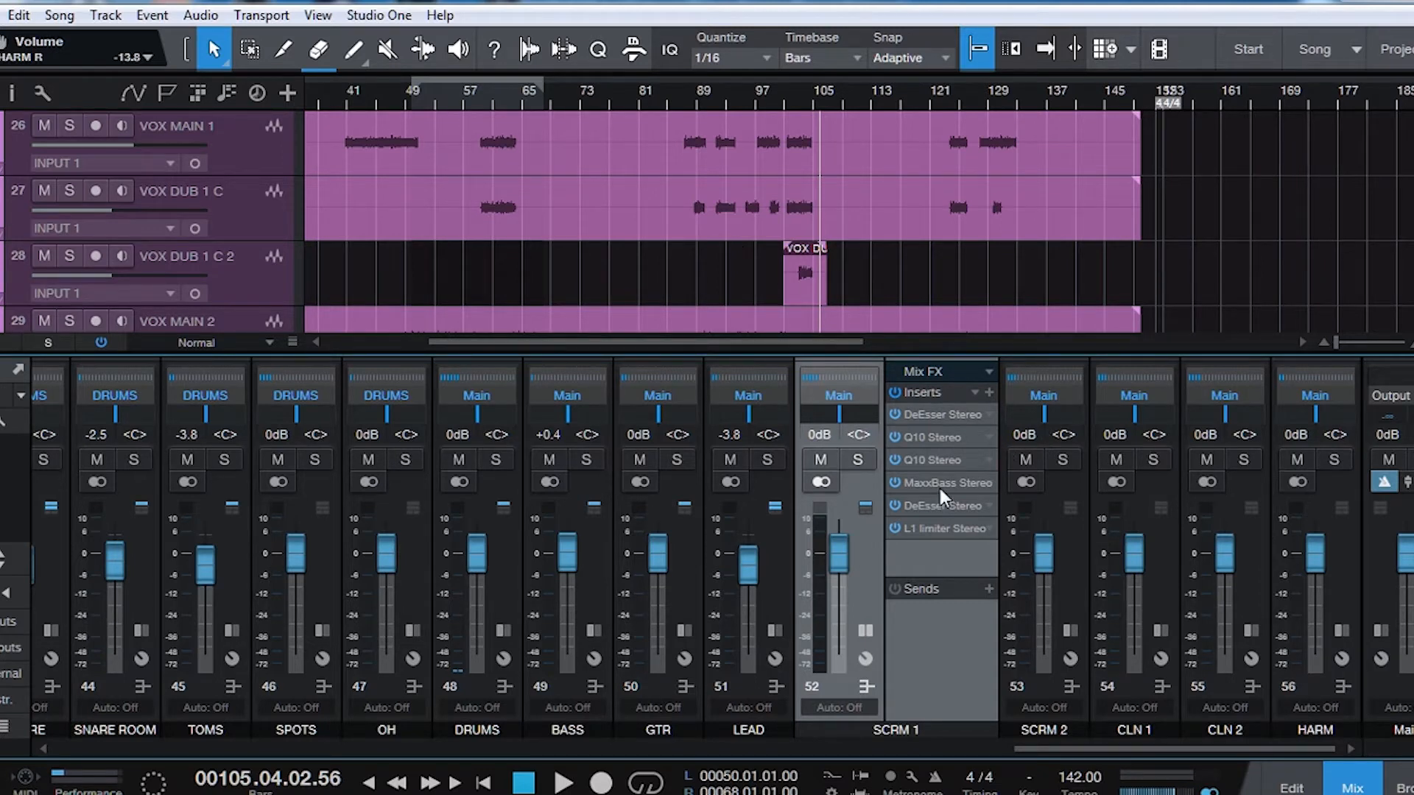
- Mute the SCRM 2, CLN 1, CLN 2 and HARM buses, leaving SCRM 1 audible with the instruments
left_click(859, 460)
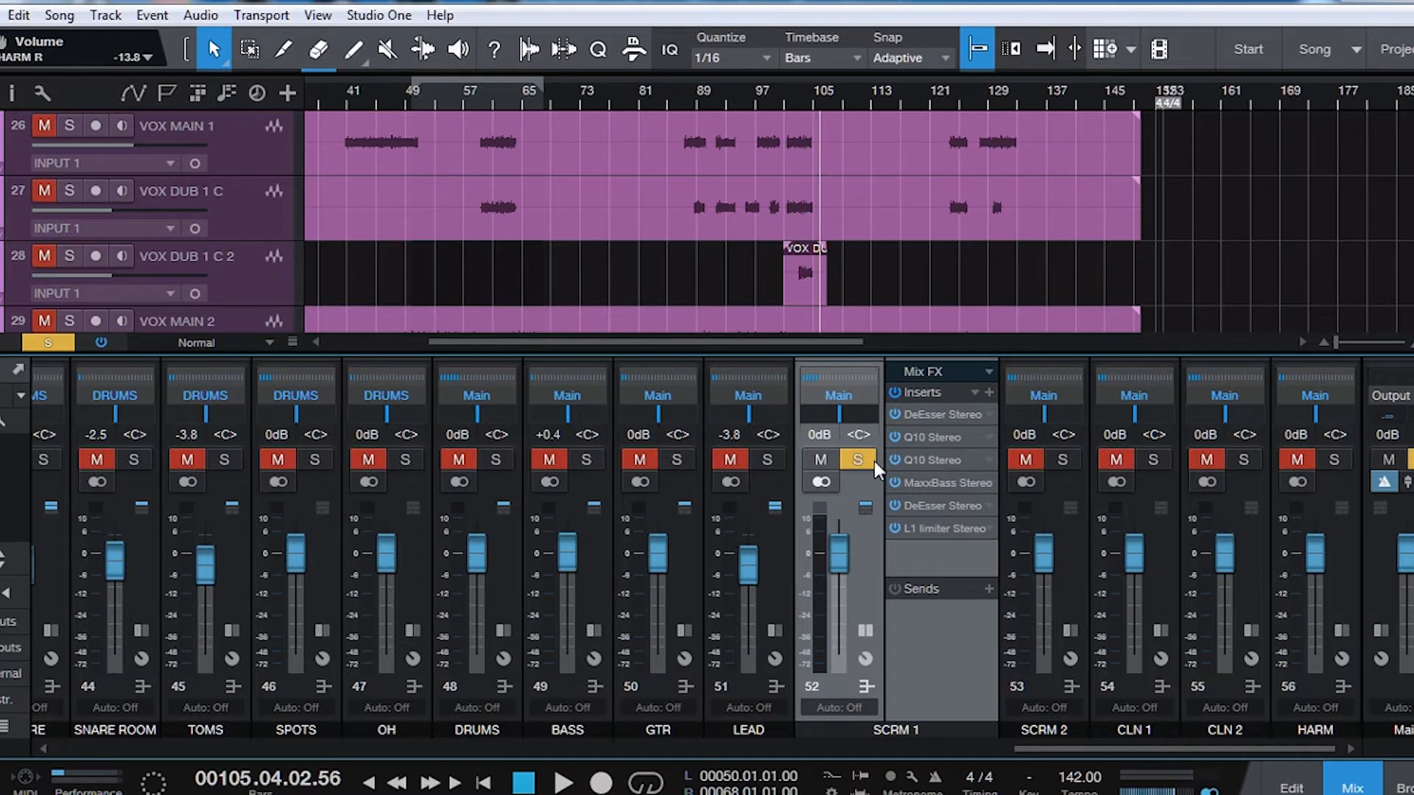
left_click(1025, 459)
left_click(1117, 461)
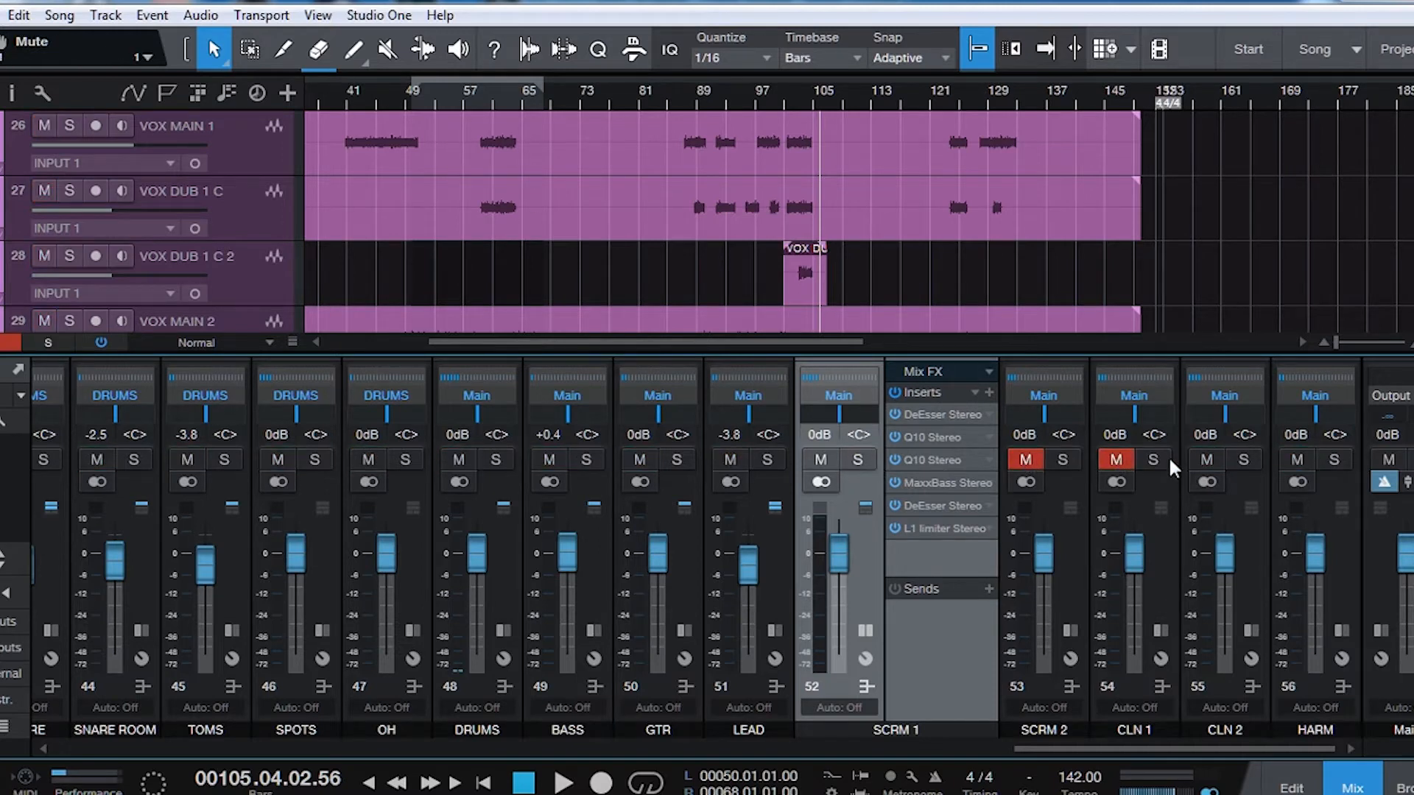
left_click(1205, 461)
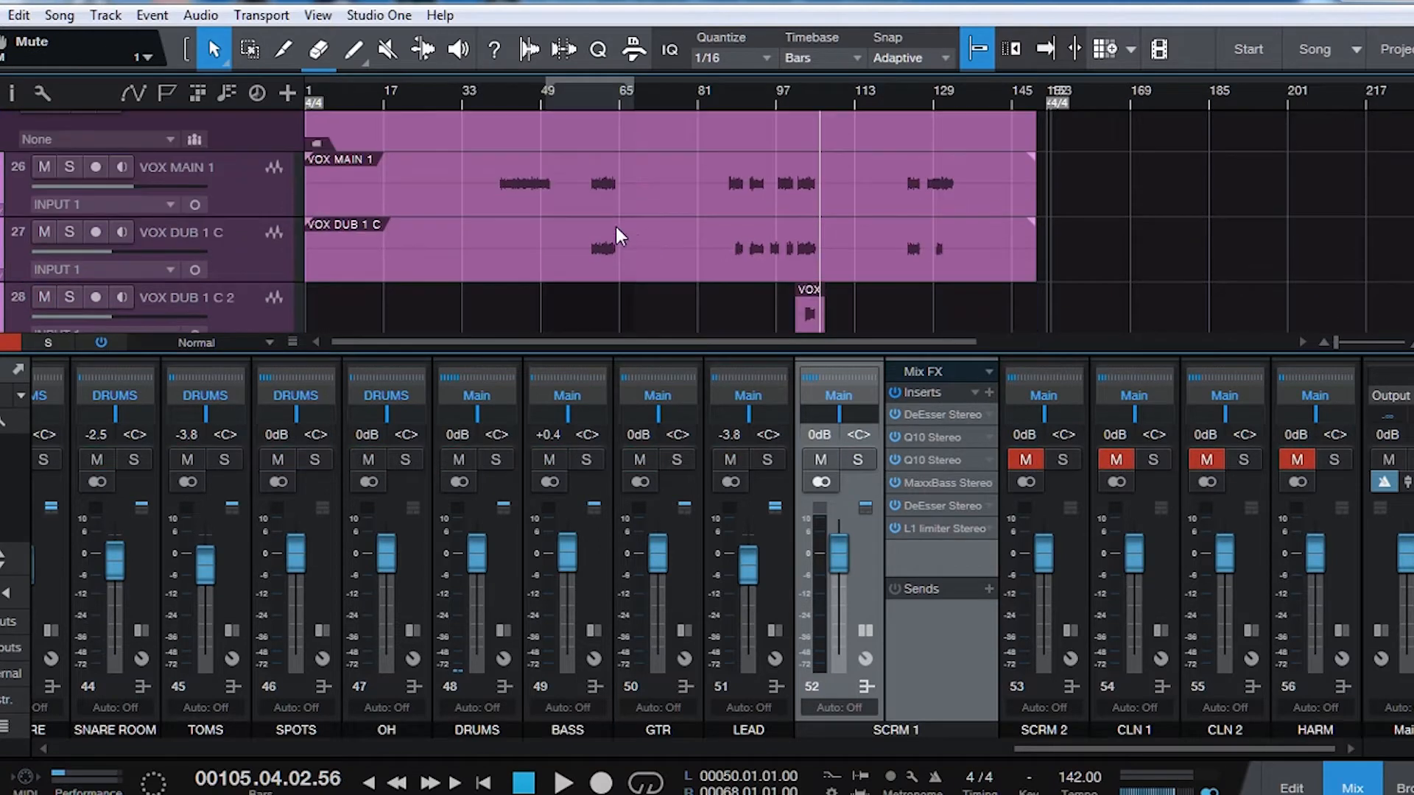
- Play the screams from bar 13 and set the threshold of SCRM 1's first DeEsser to about -34.4 dB
scroll(546, 206, "up", 3)
scroll(547, 212, "up", 6)
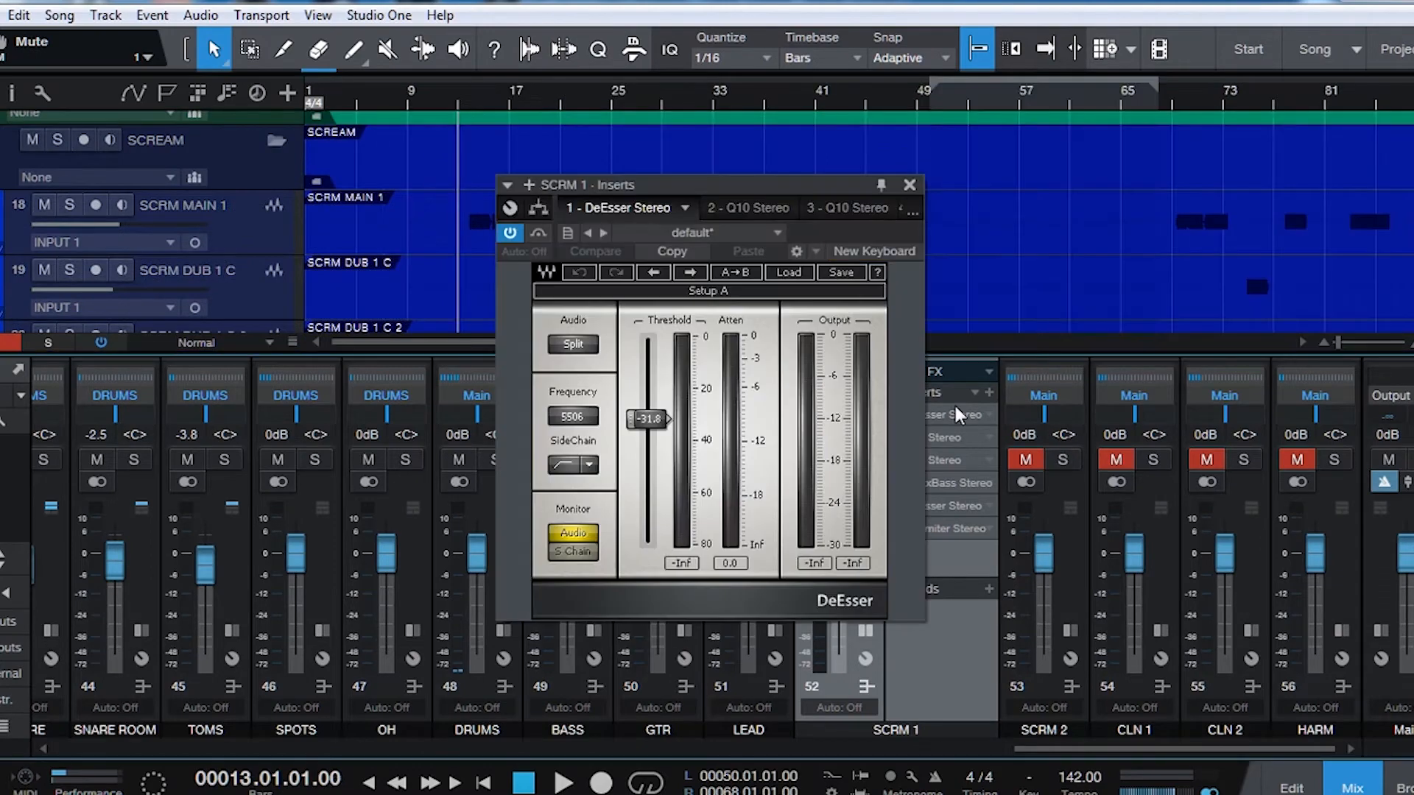
left_click_drag(773, 183, 1062, 143)
key("space")
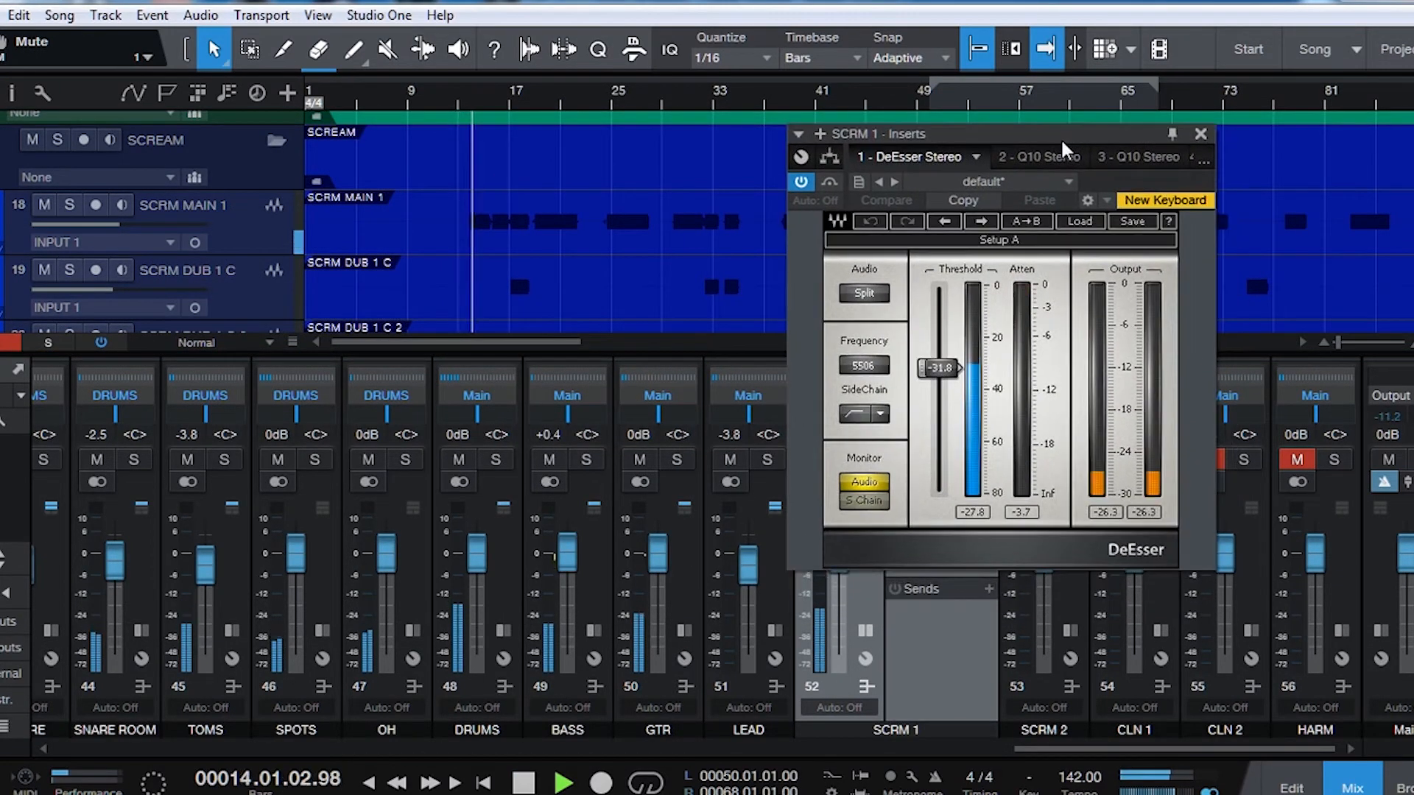
left_click_drag(939, 368, 939, 374)
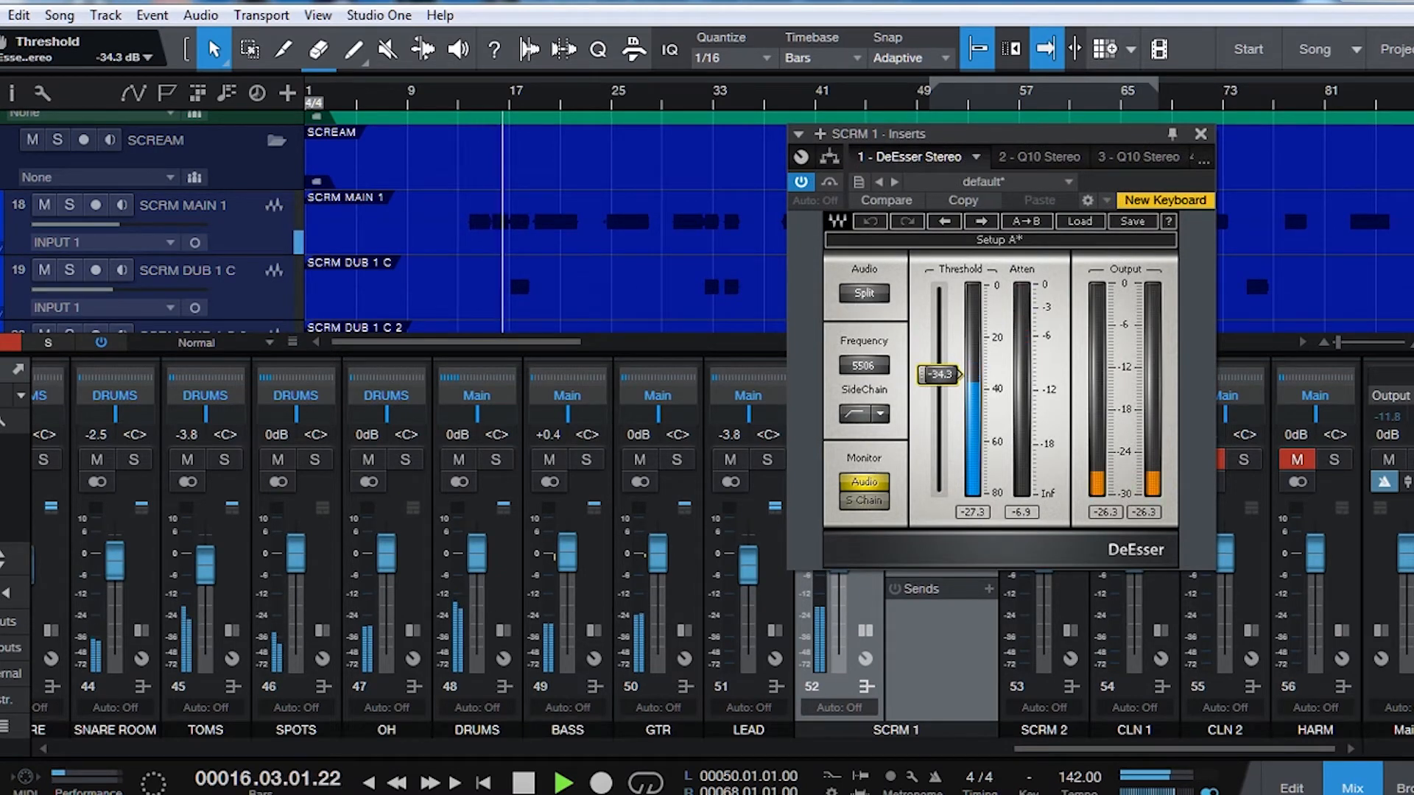
left_click(1201, 134)
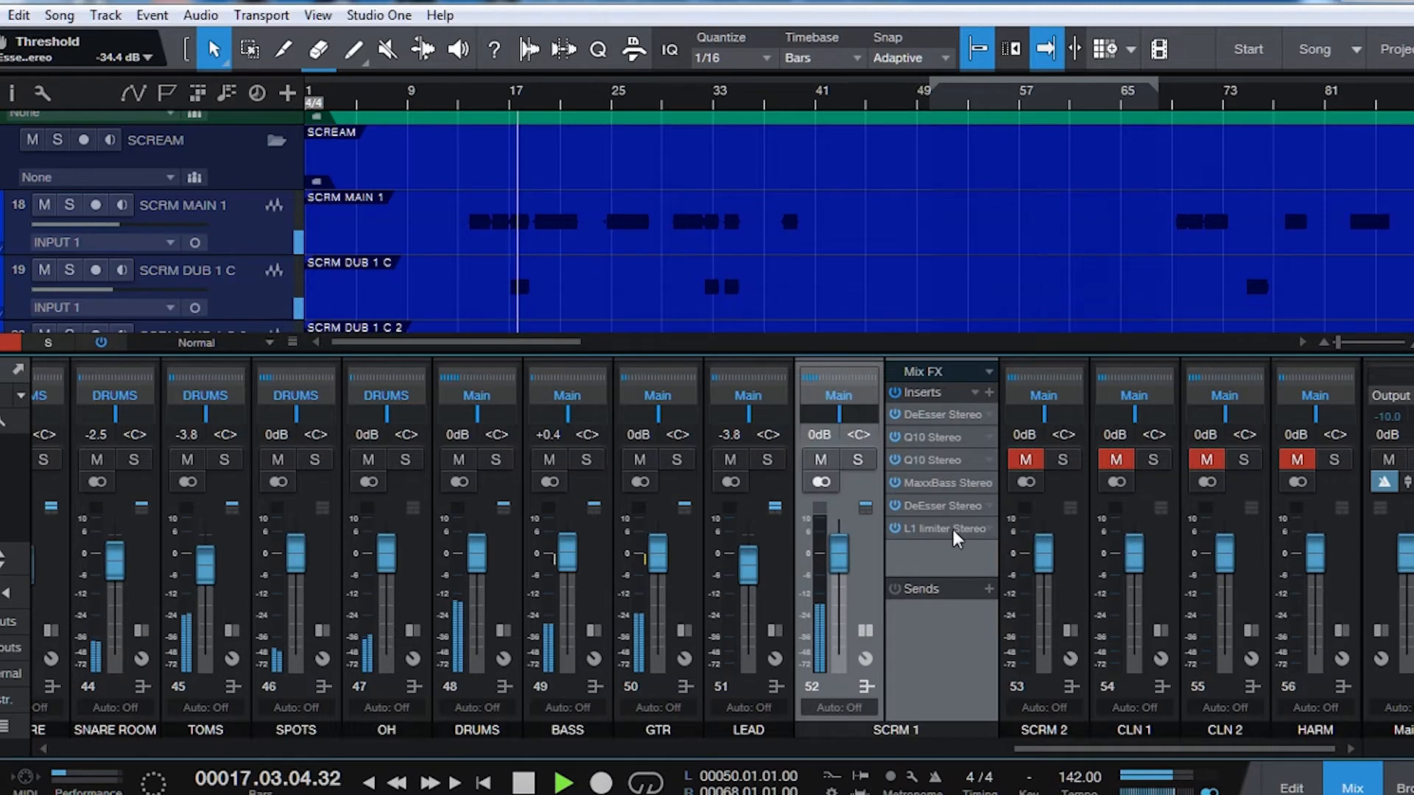
- Set the threshold of the second DeEsser on SCRM 1 to about -31.5 dB during playback
double_click(941, 506)
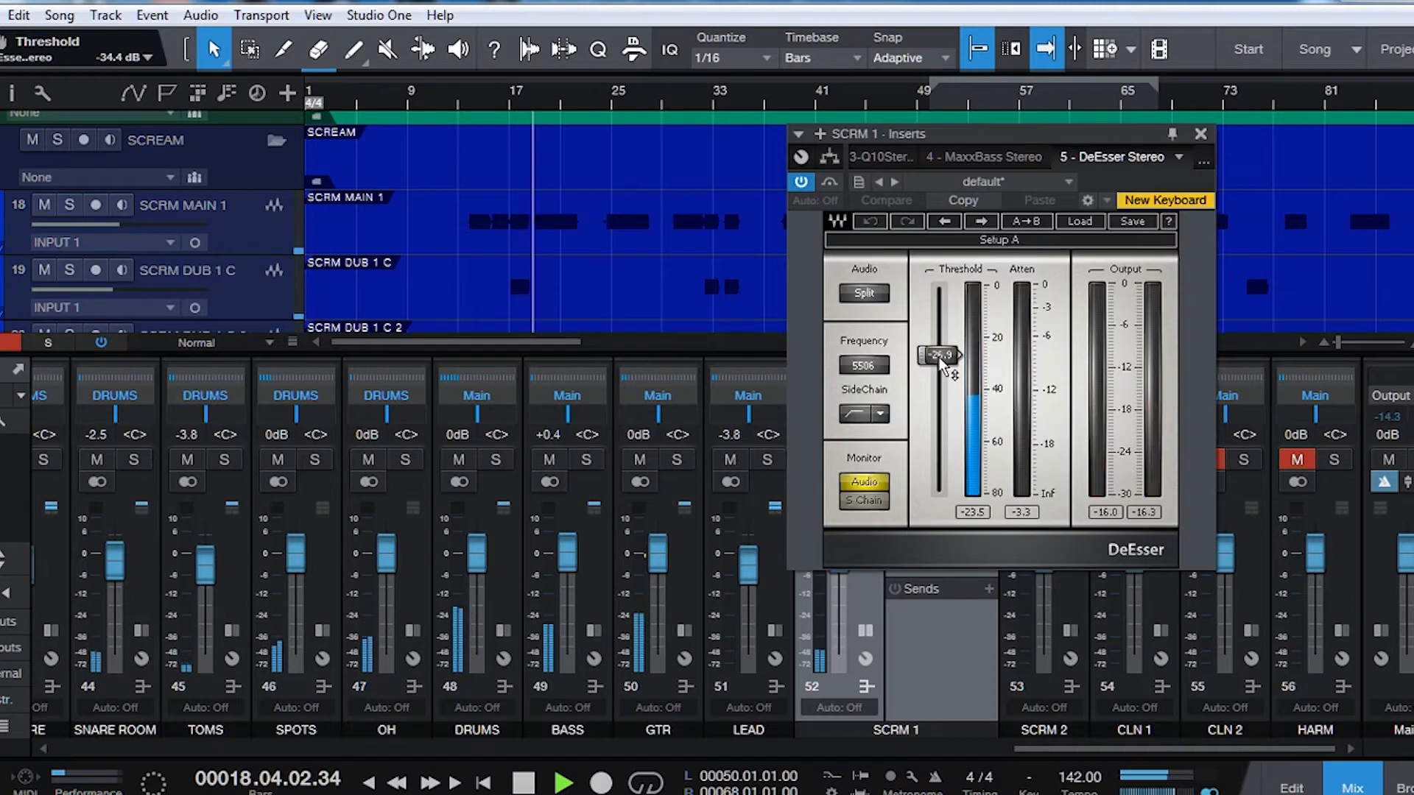
left_click_drag(939, 355, 938, 365)
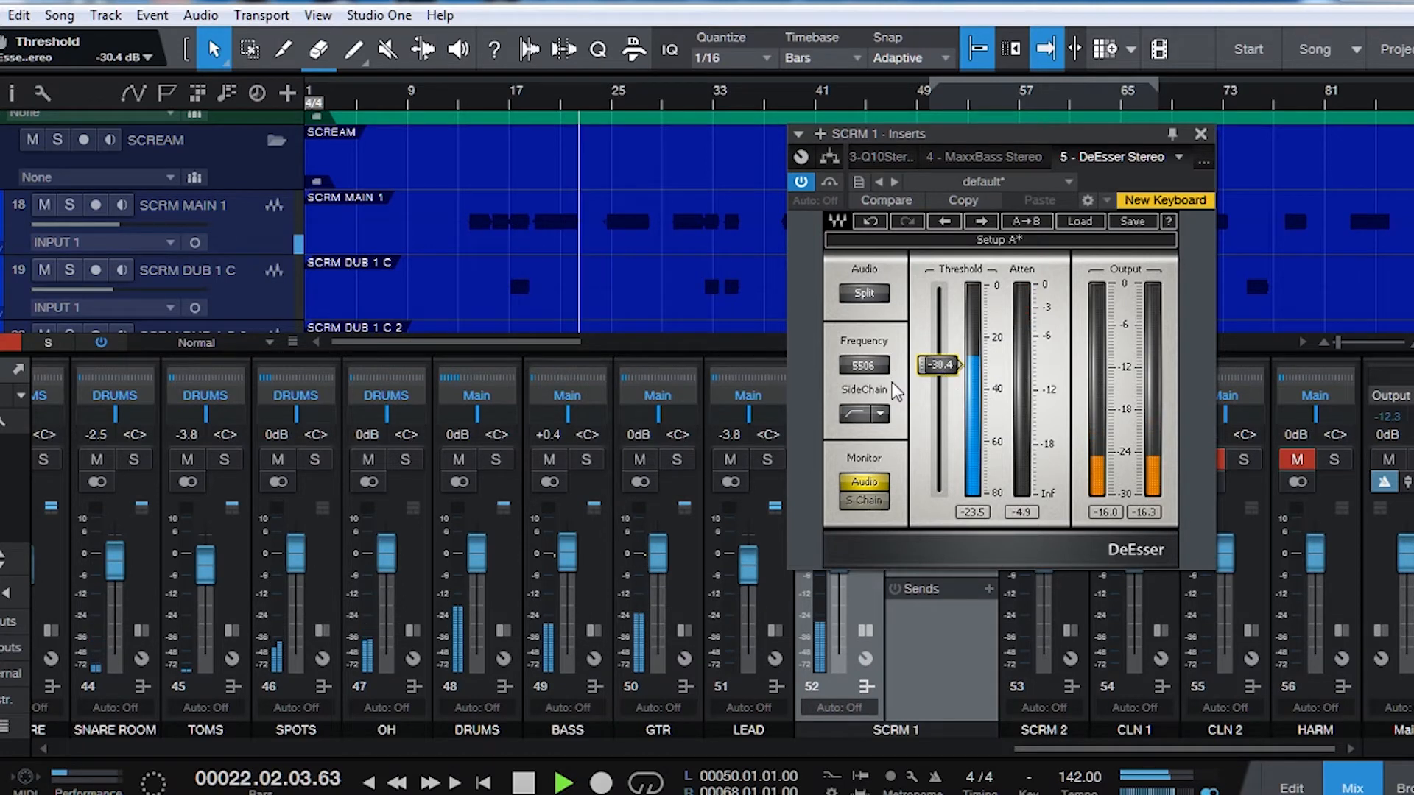
left_click_drag(938, 365, 938, 367)
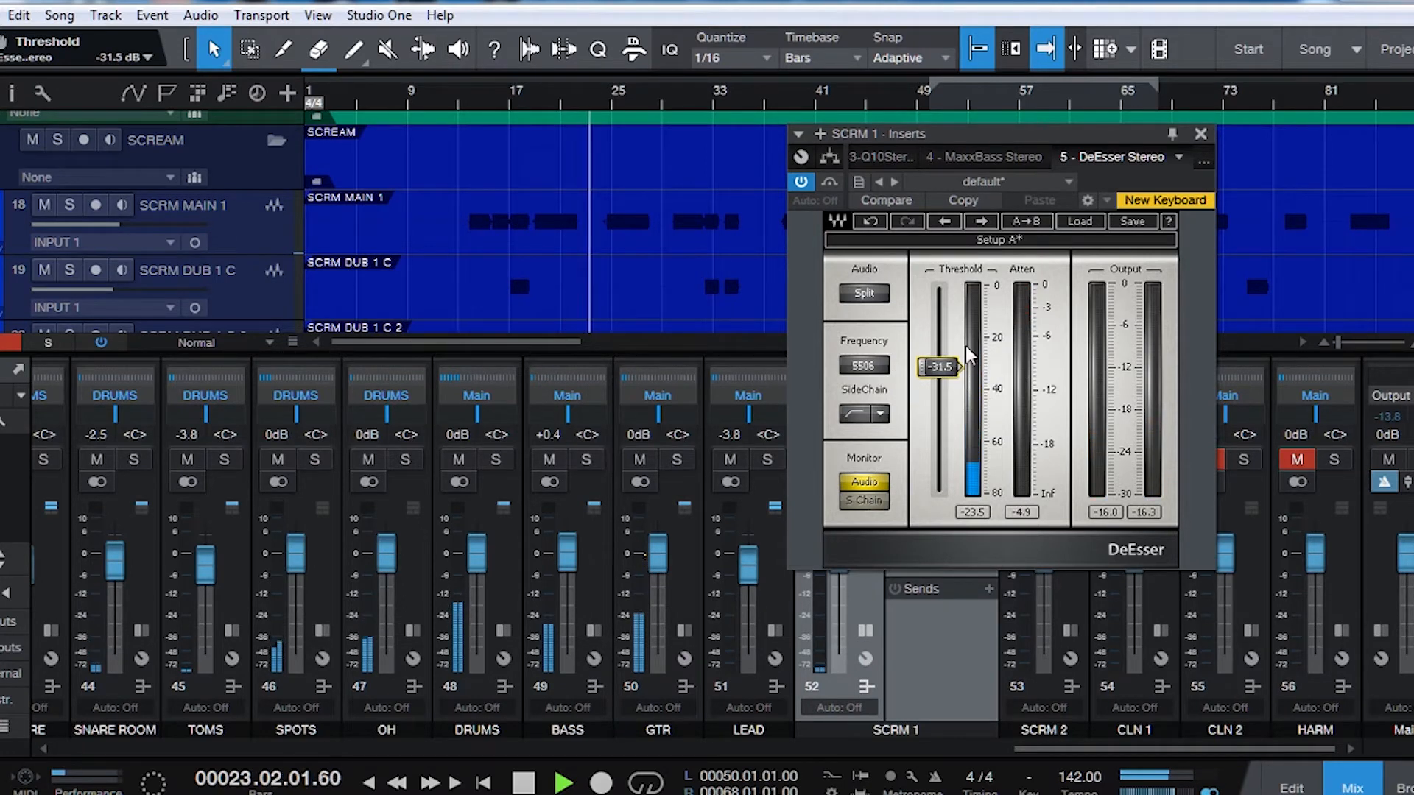
left_click(1201, 134)
scroll(692, 205, "down", 2)
scroll(694, 208, "up", 2)
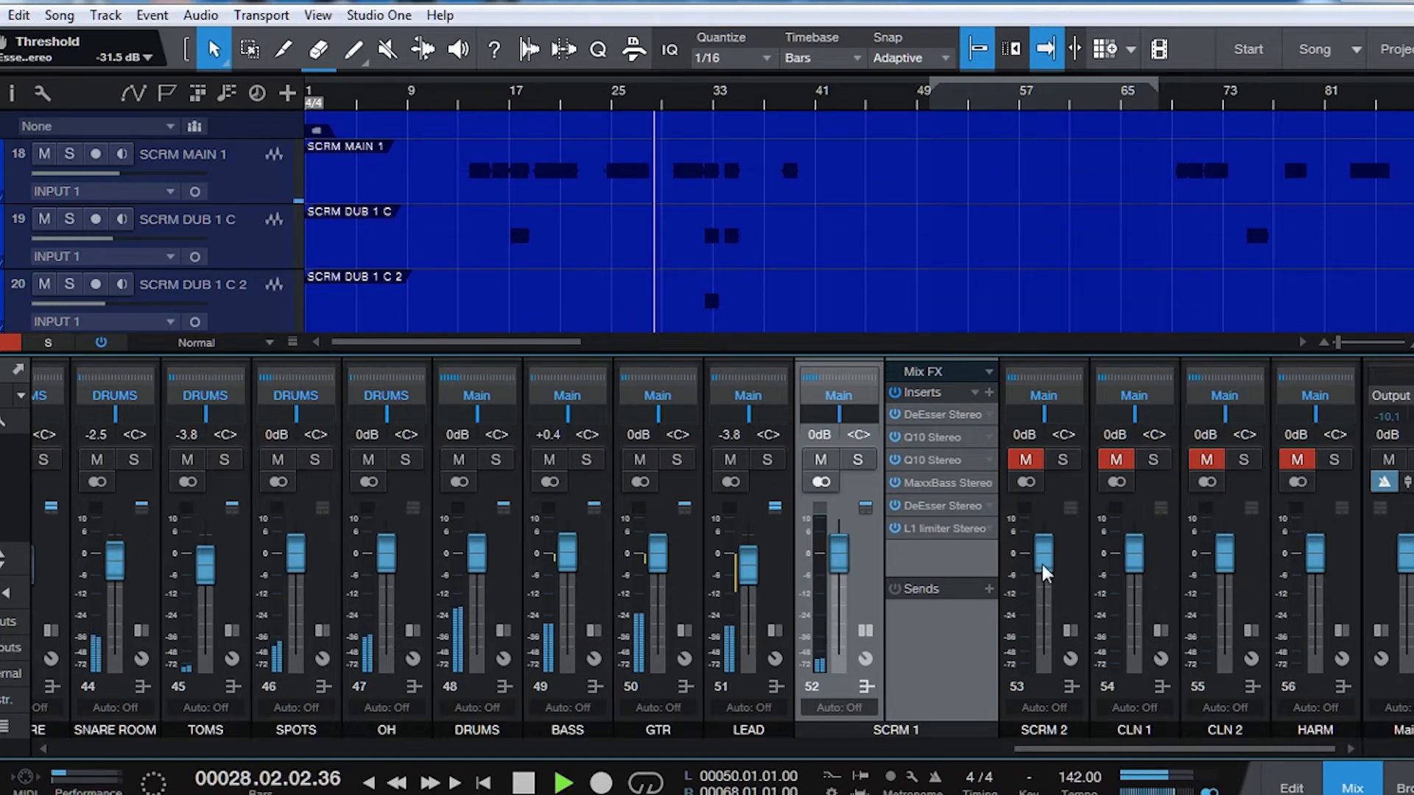
- Replay the screams from about bar 13 and lower the L1 limiter's linked threshold and output ceiling on SCRM 1 to -18.6 dB
key("space")
double_click(945, 527)
left_click(473, 105)
key("space")
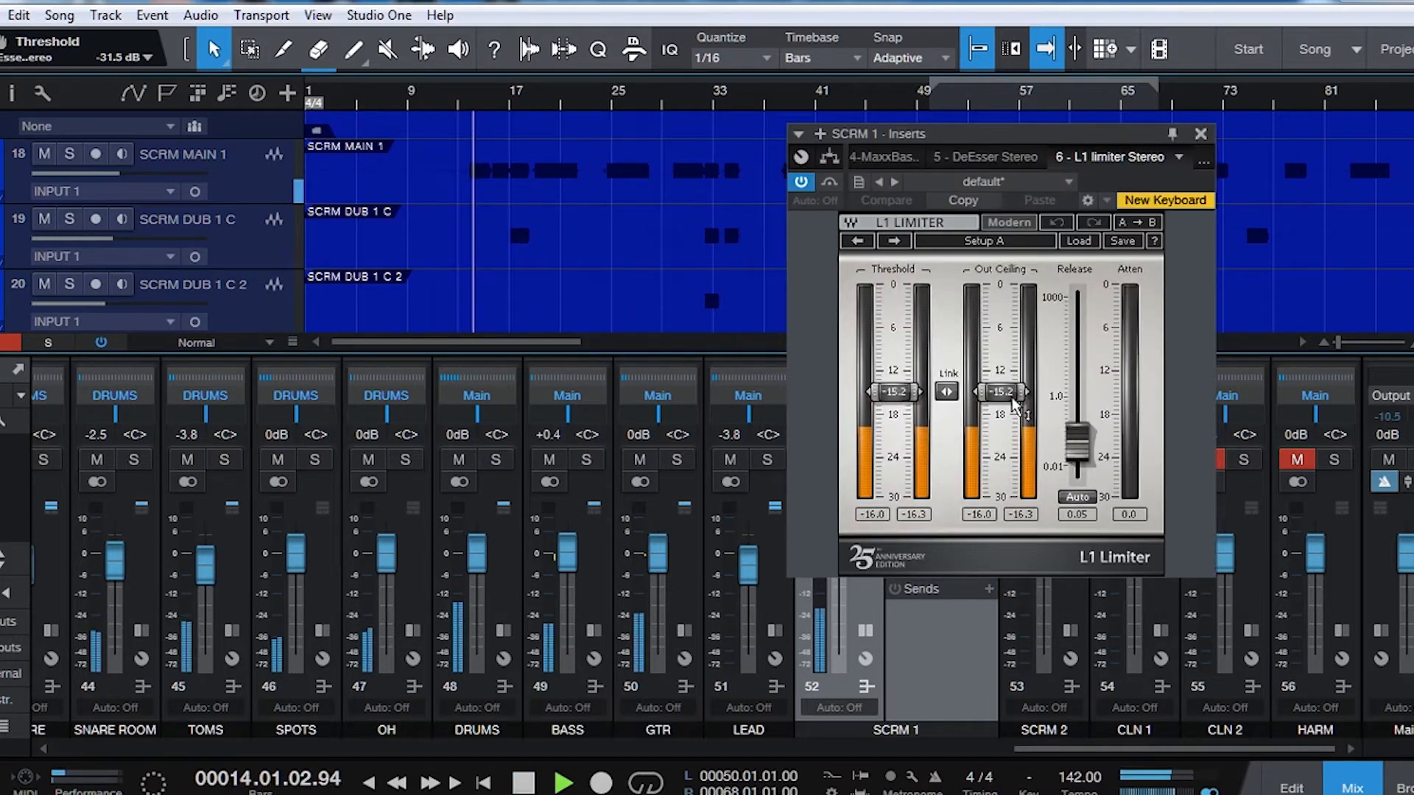
scroll(657, 272, "down", 1)
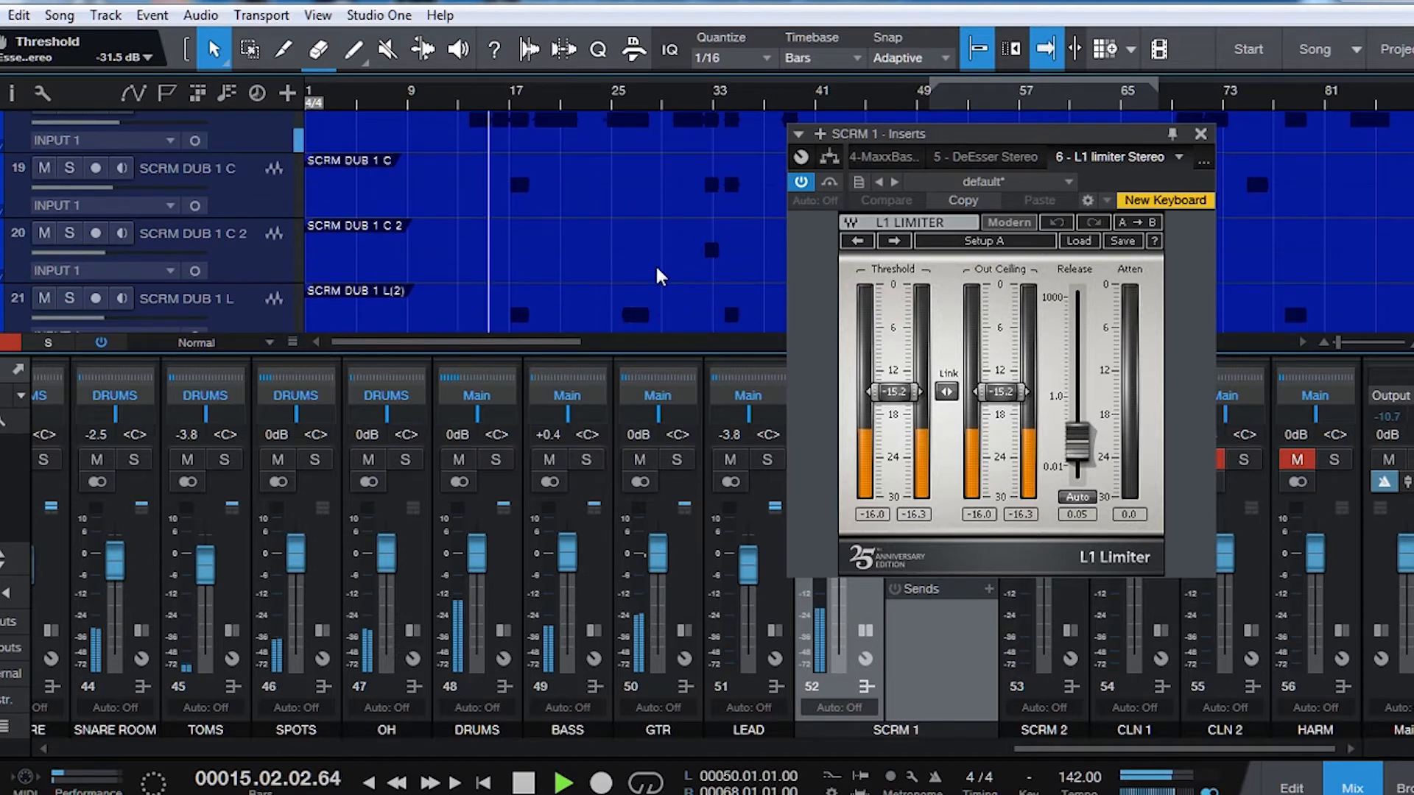
left_click_drag(948, 391, 949, 417)
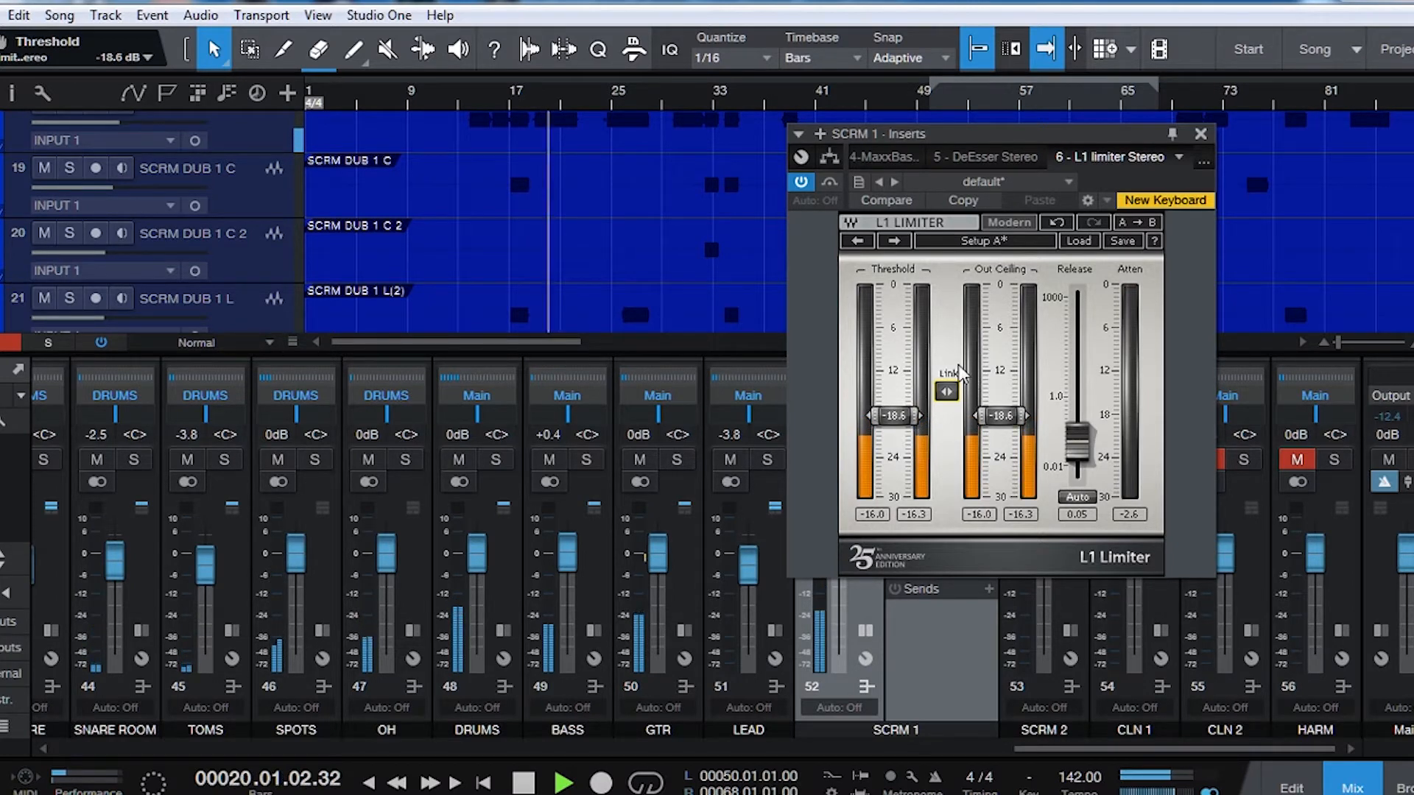
left_click(1200, 133)
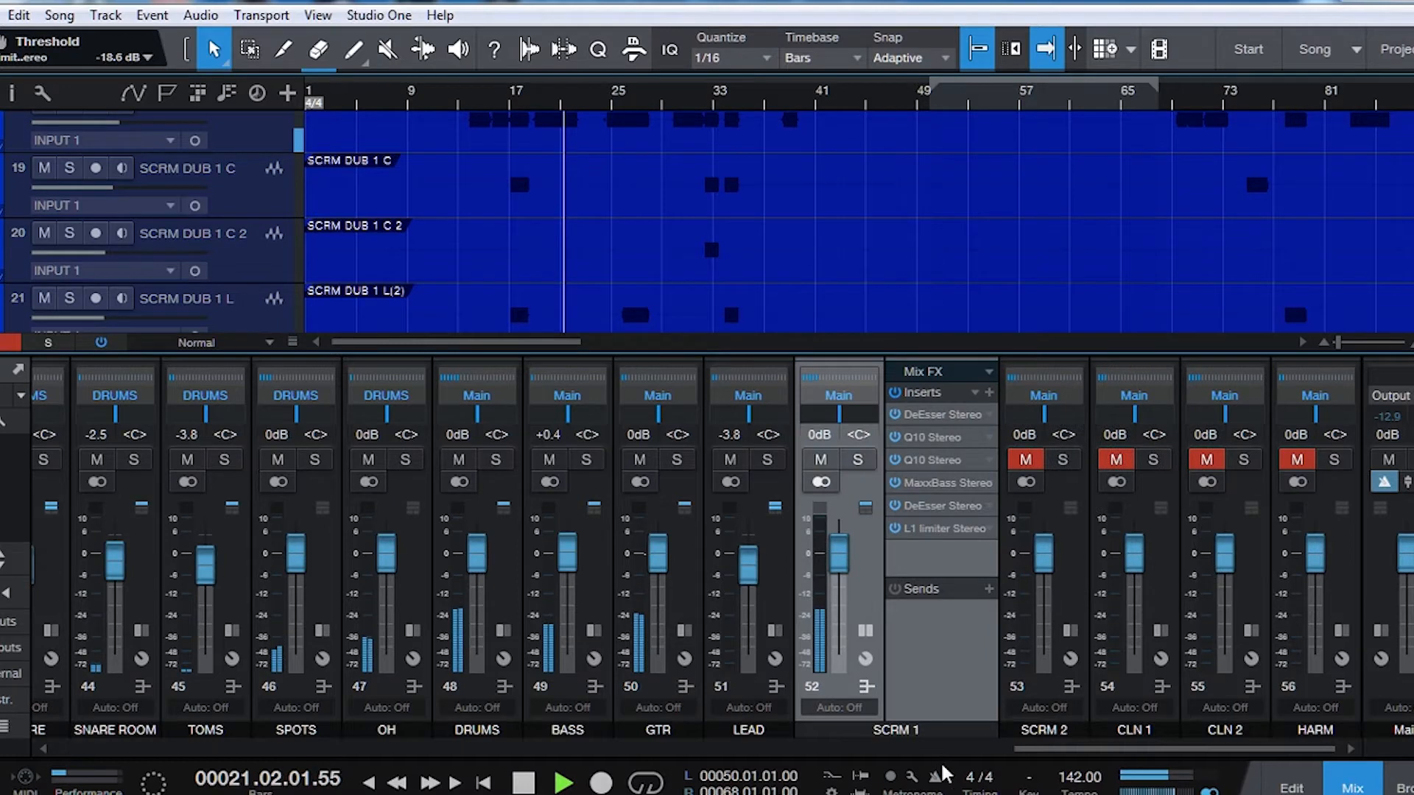
key("space")
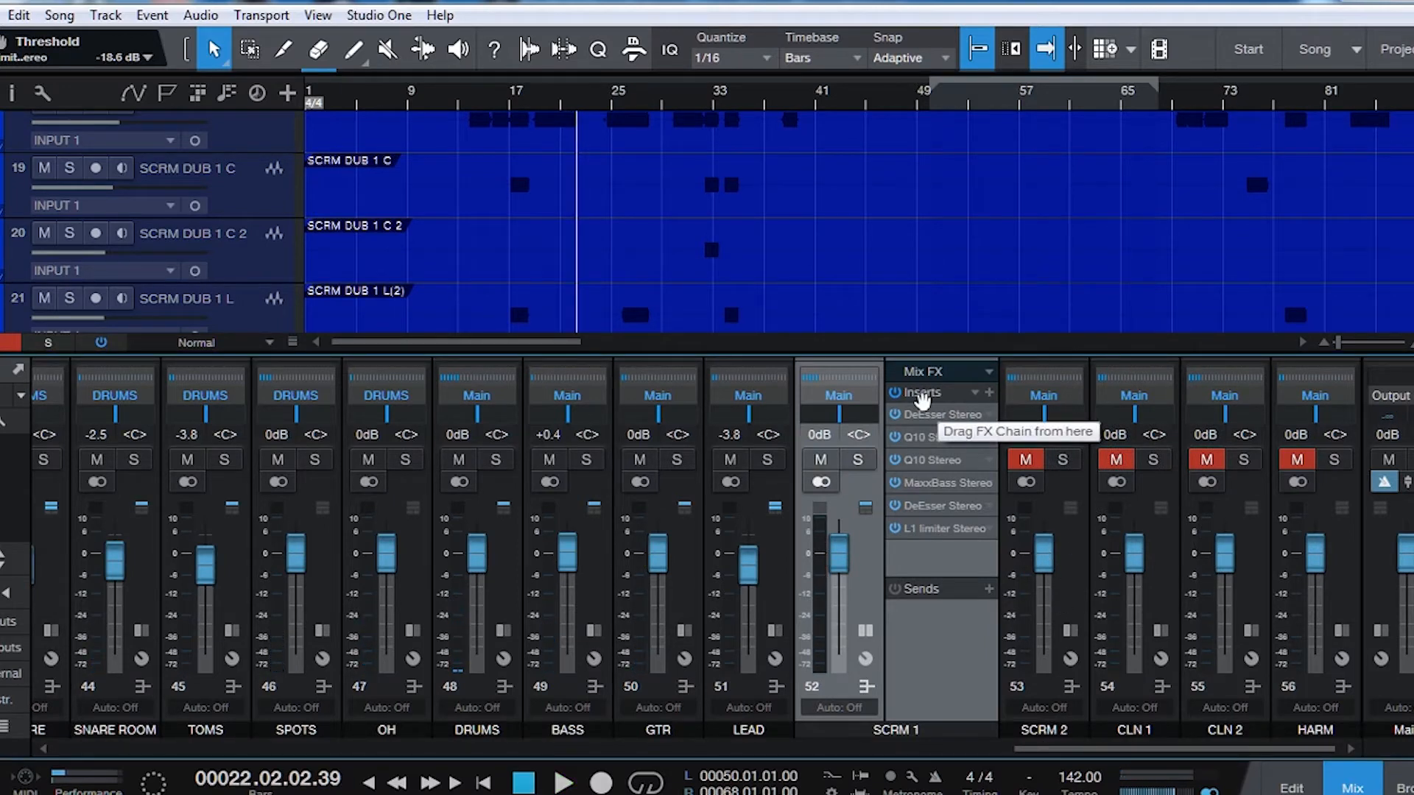
- Copy the SCRM 1 insert chain to the SCRM 2 bus, then unmute SCRM 2 and play both scream buses with the song
left_click_drag(922, 398, 1069, 484)
left_click(1025, 459)
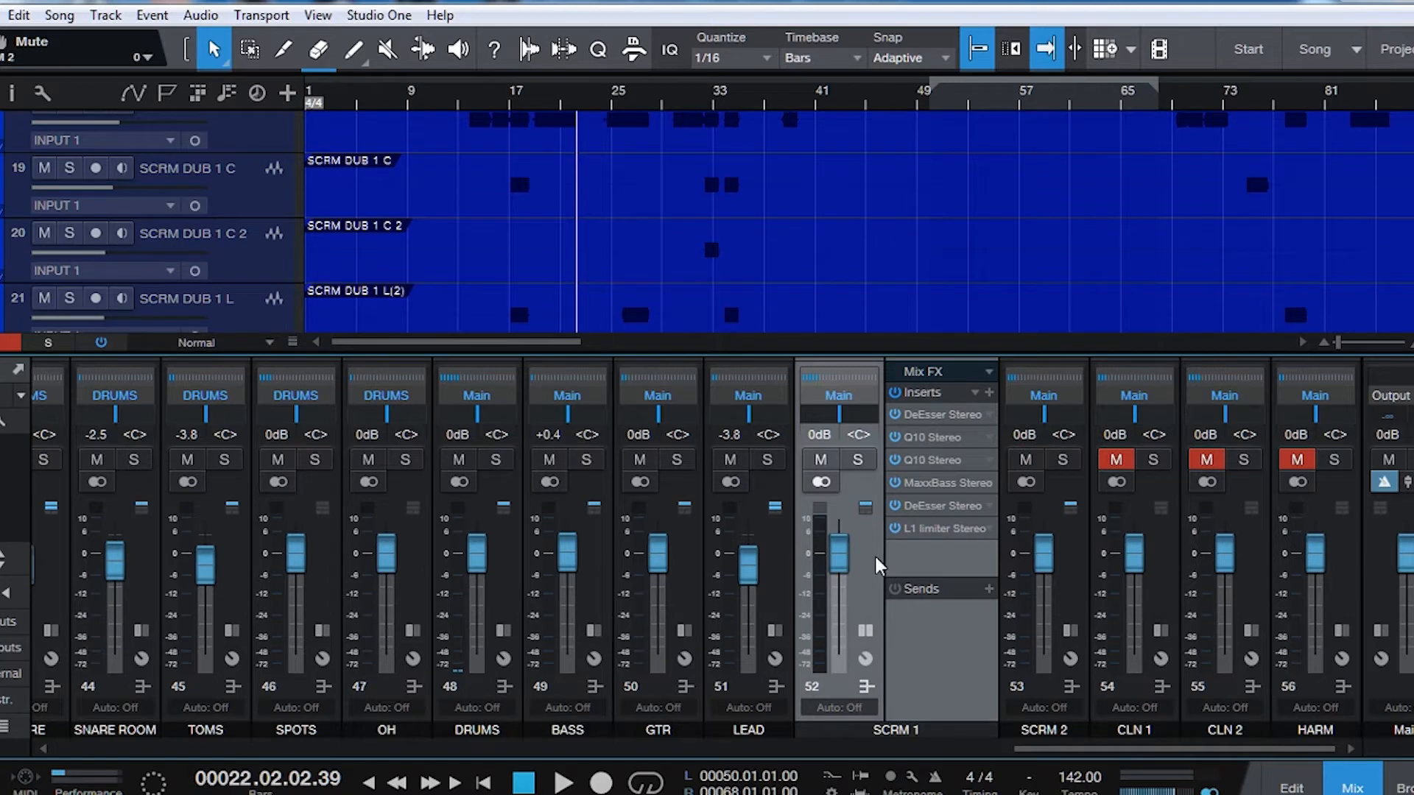
double_click(875, 558)
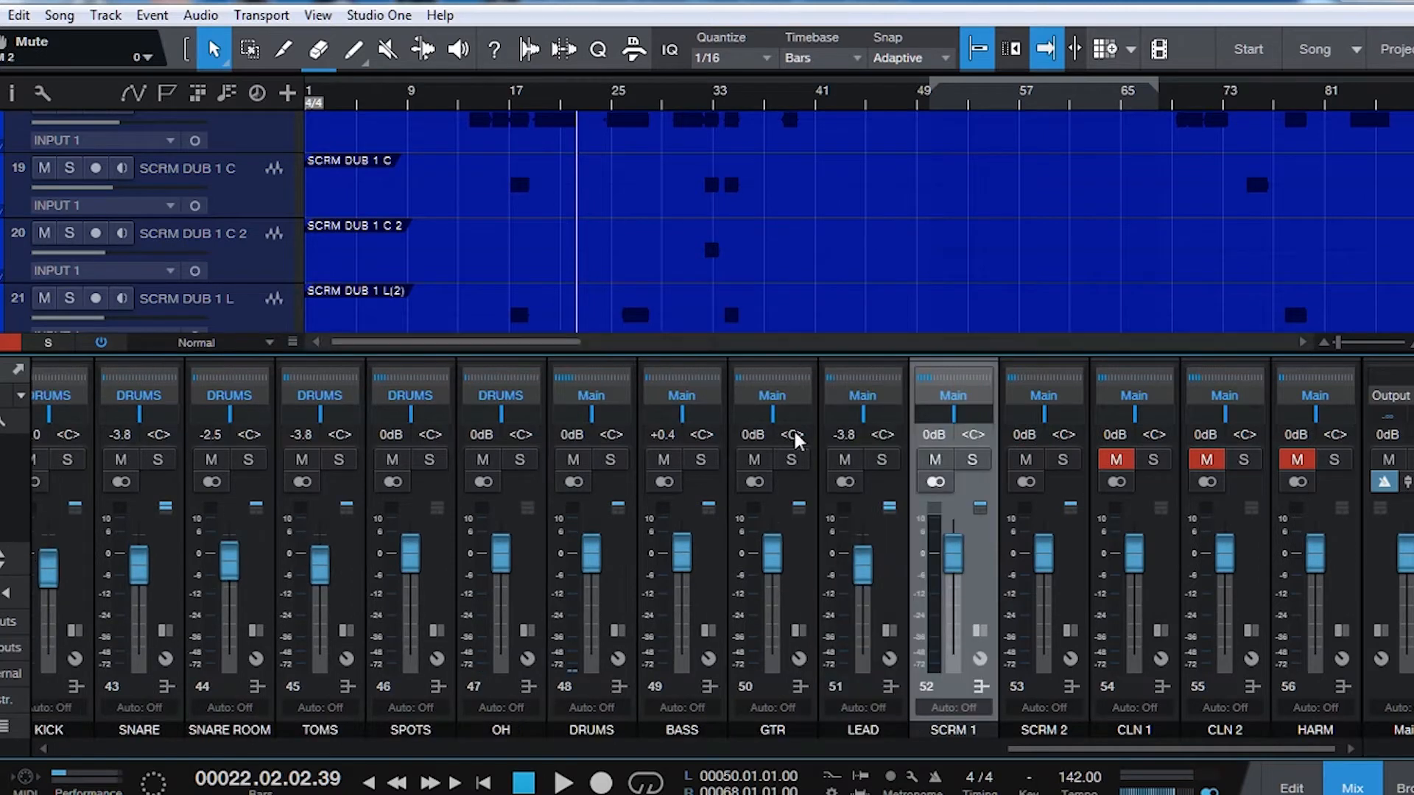
key("space")
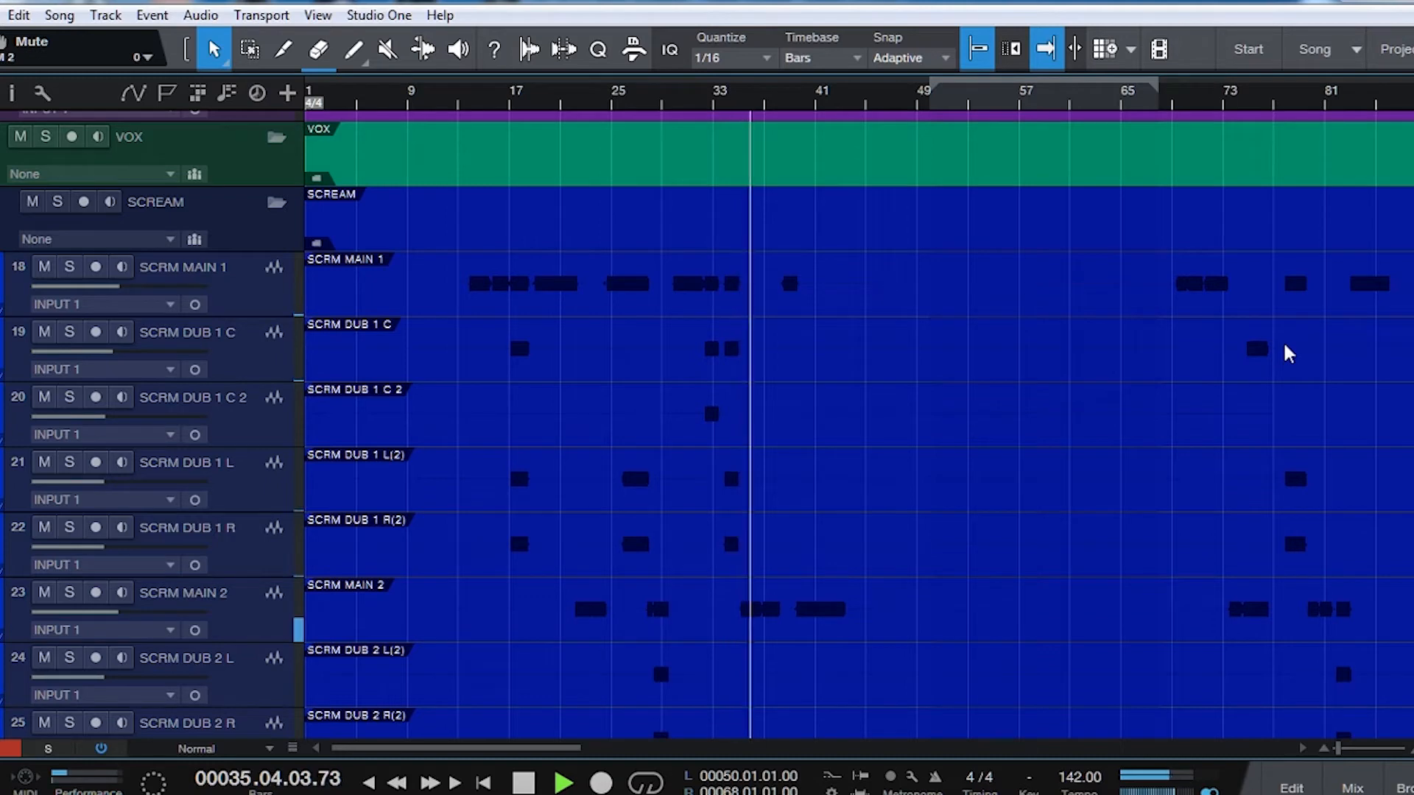
key("space")
scroll(995, 410, "down", 2)
- Add the Waves H-Delay Stereo effect as a send on the SCRM 1 bus
key("F3")
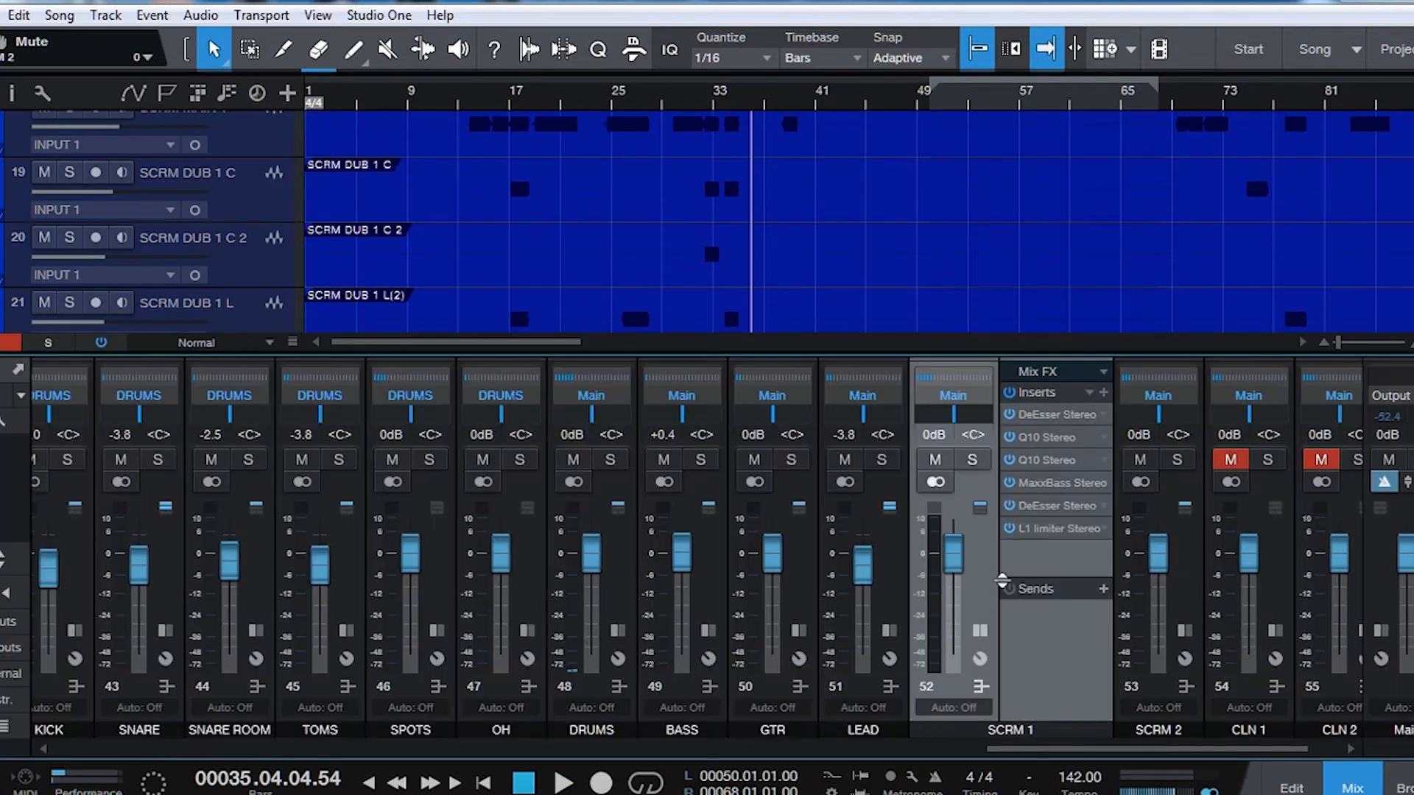
key("F6")
left_click(1122, 215)
scroll(1333, 272, "down", 6)
left_click(1120, 593)
scroll(1243, 480, "down", 14)
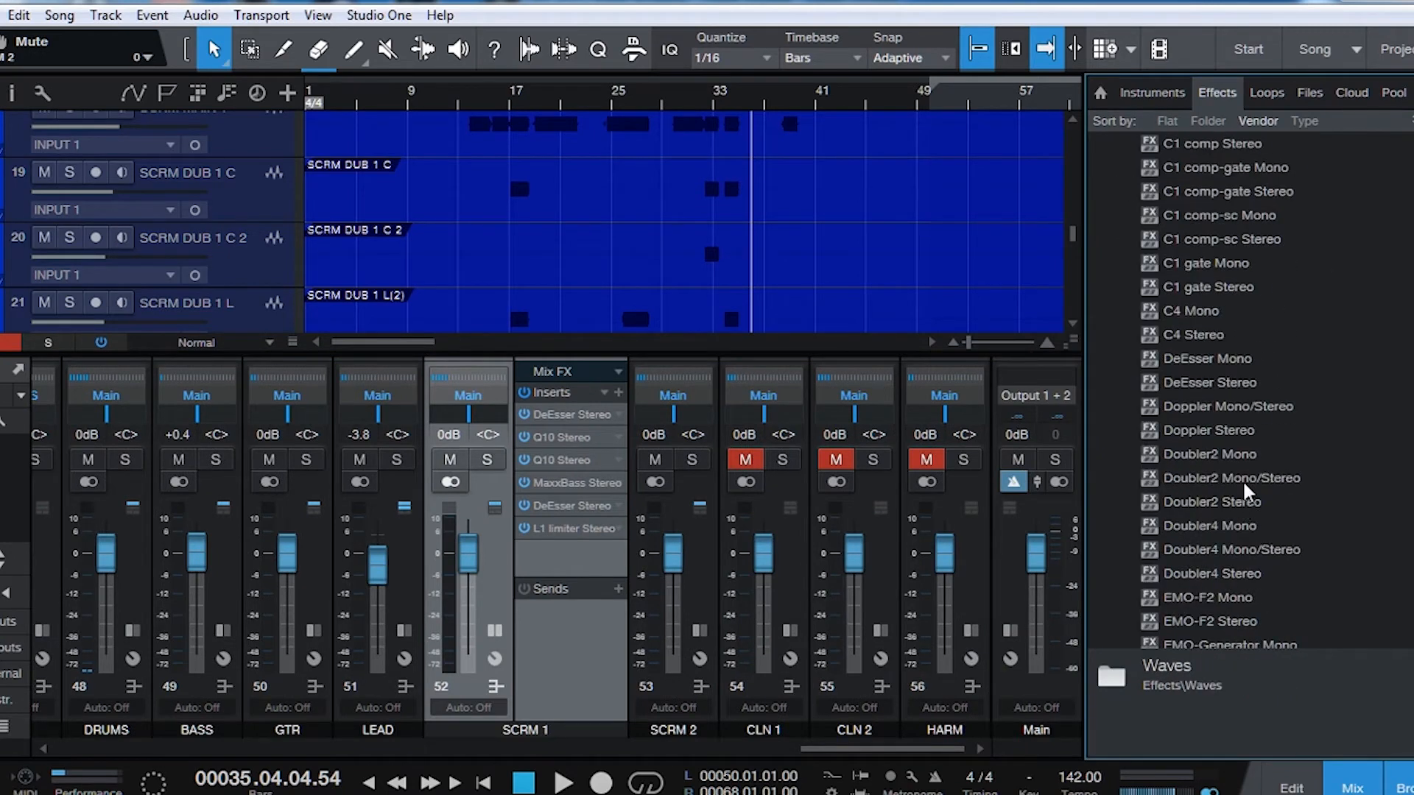
scroll(1243, 479, "down", 2)
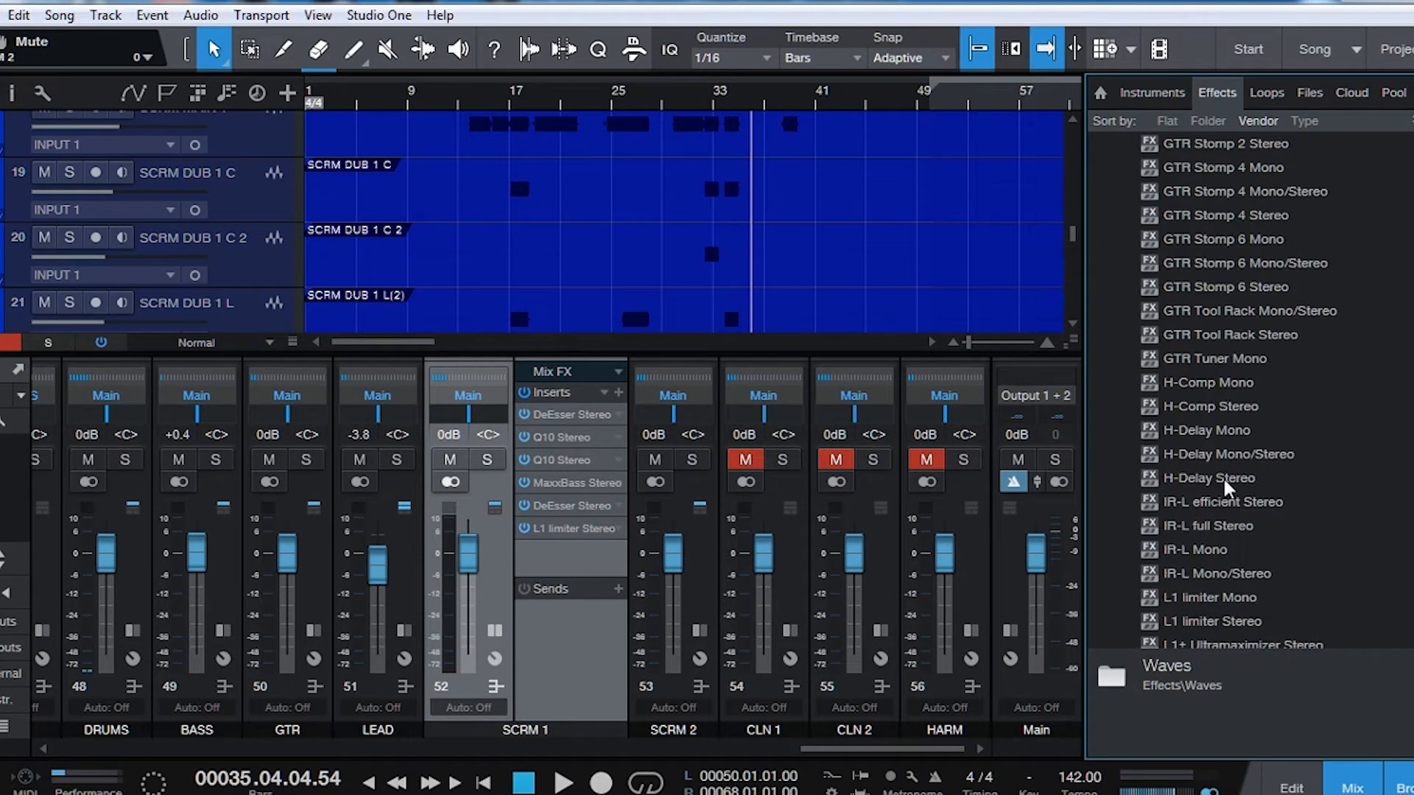
left_click_drag(1215, 480, 614, 621)
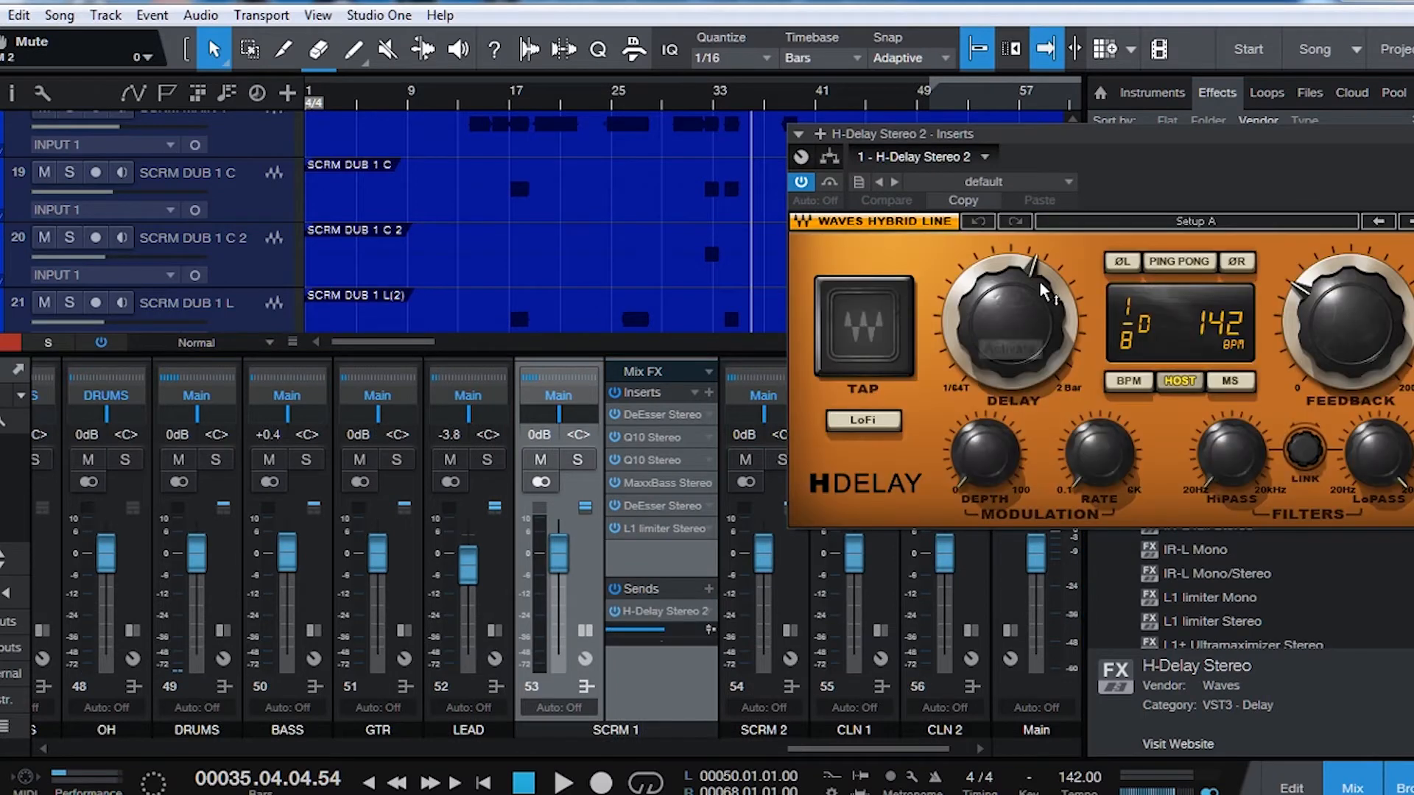
- Set the H-Delay to a 1/4 ping-pong delay synced to the host and switch its analog modelling off
left_click(1176, 262)
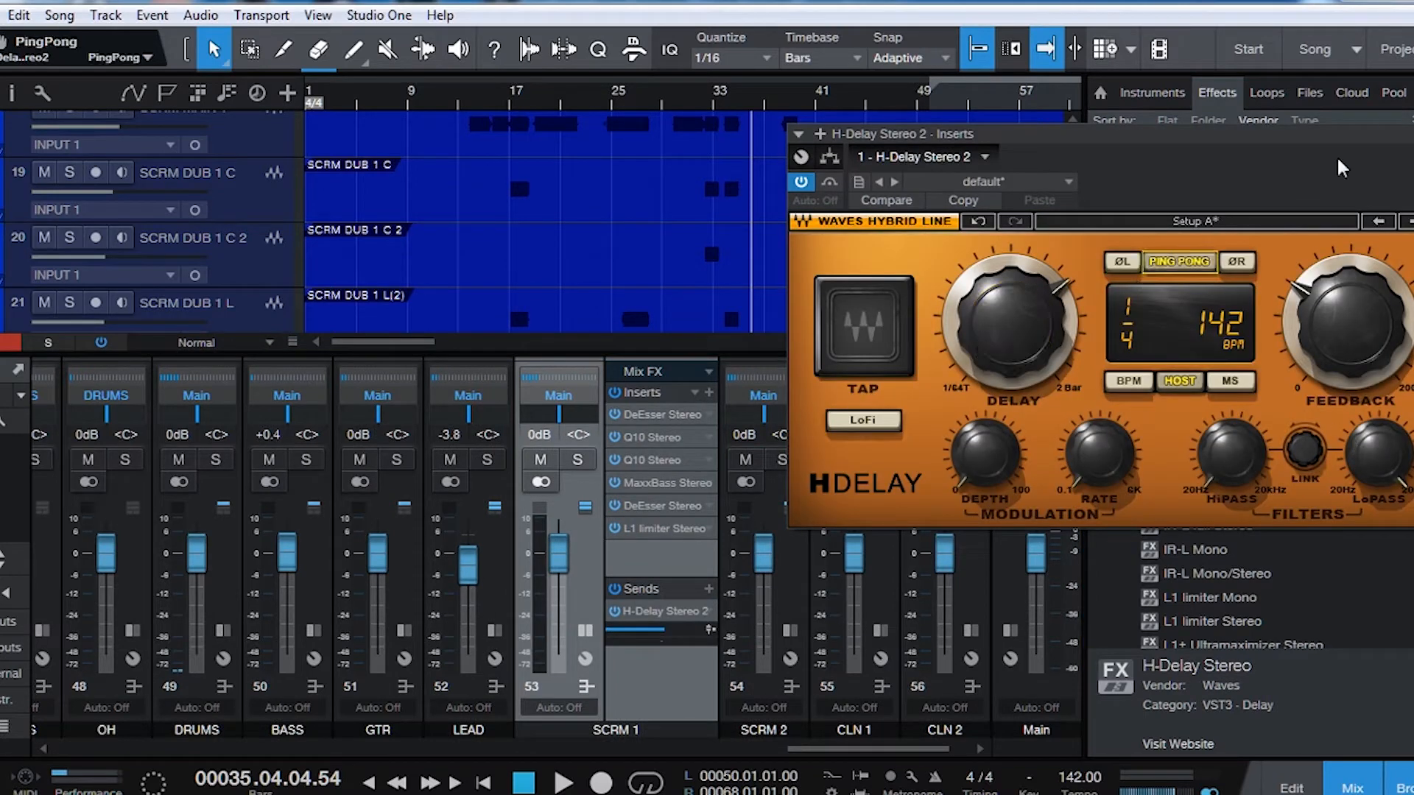
left_click_drag(1371, 152, 829, 153)
left_click_drag(1005, 458, 1005, 501)
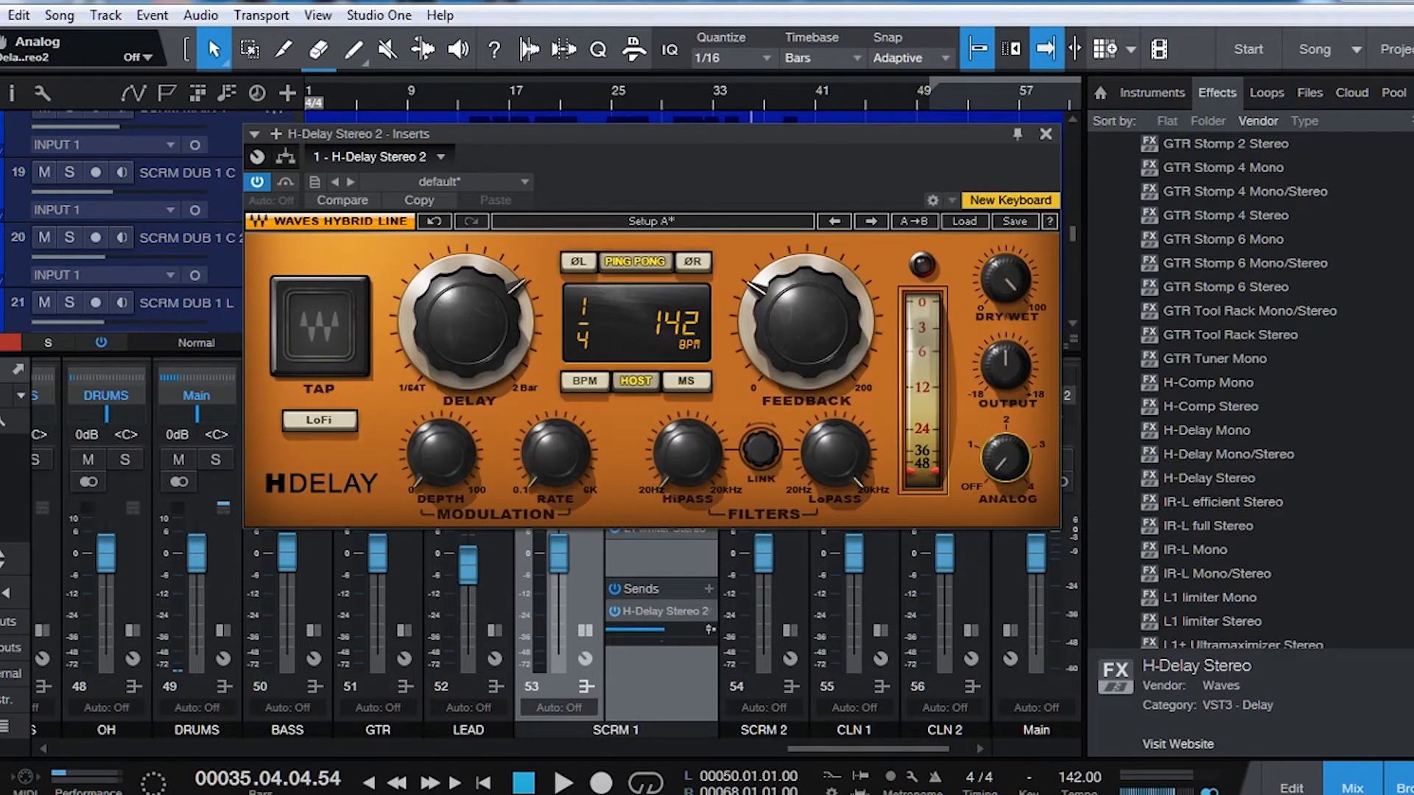
left_click(1045, 135)
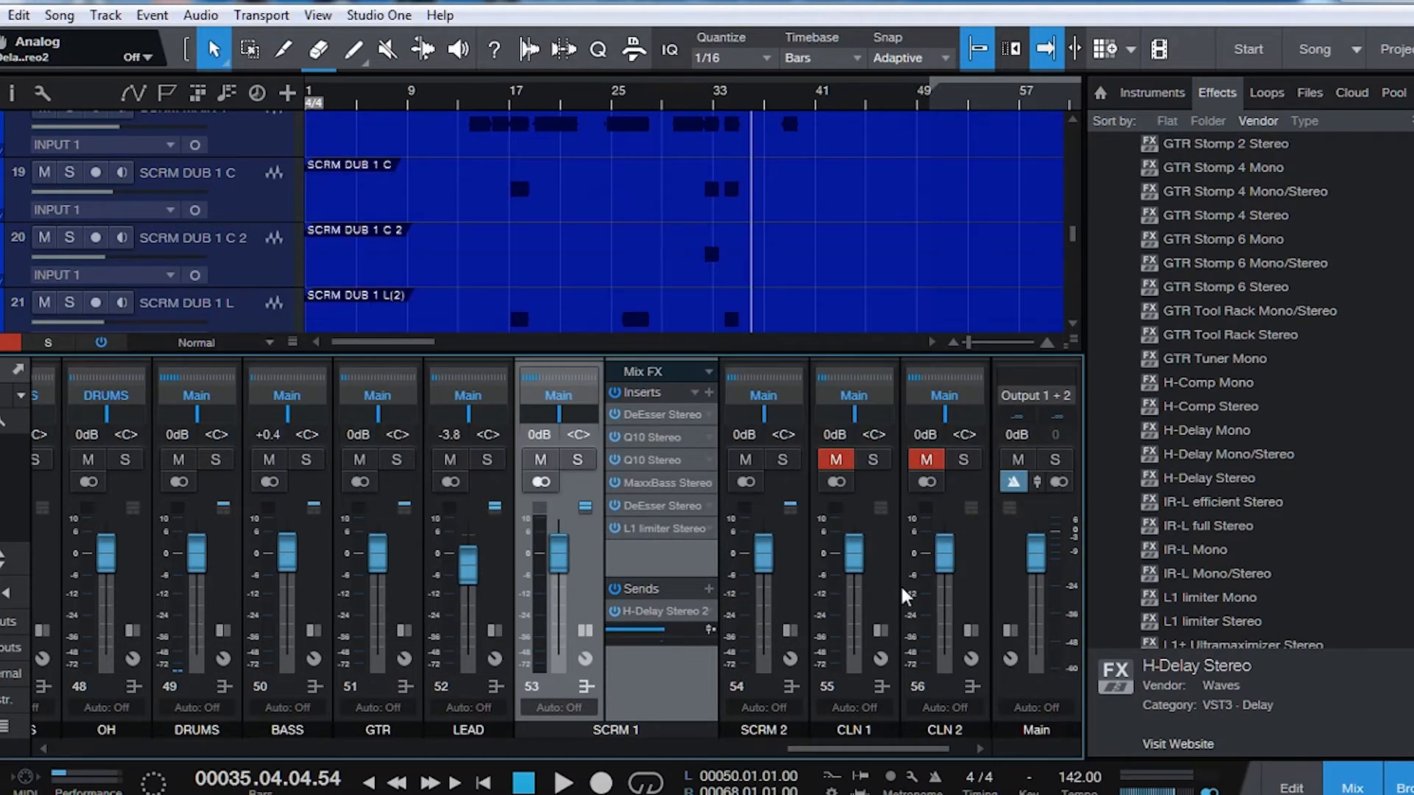
- Add the Waves RVerb Stereo as a send effect on SCRM 1 and load the Mike Hedges preset Hedges Sweet Vocal Plate
scroll(1380, 482, "down", 20)
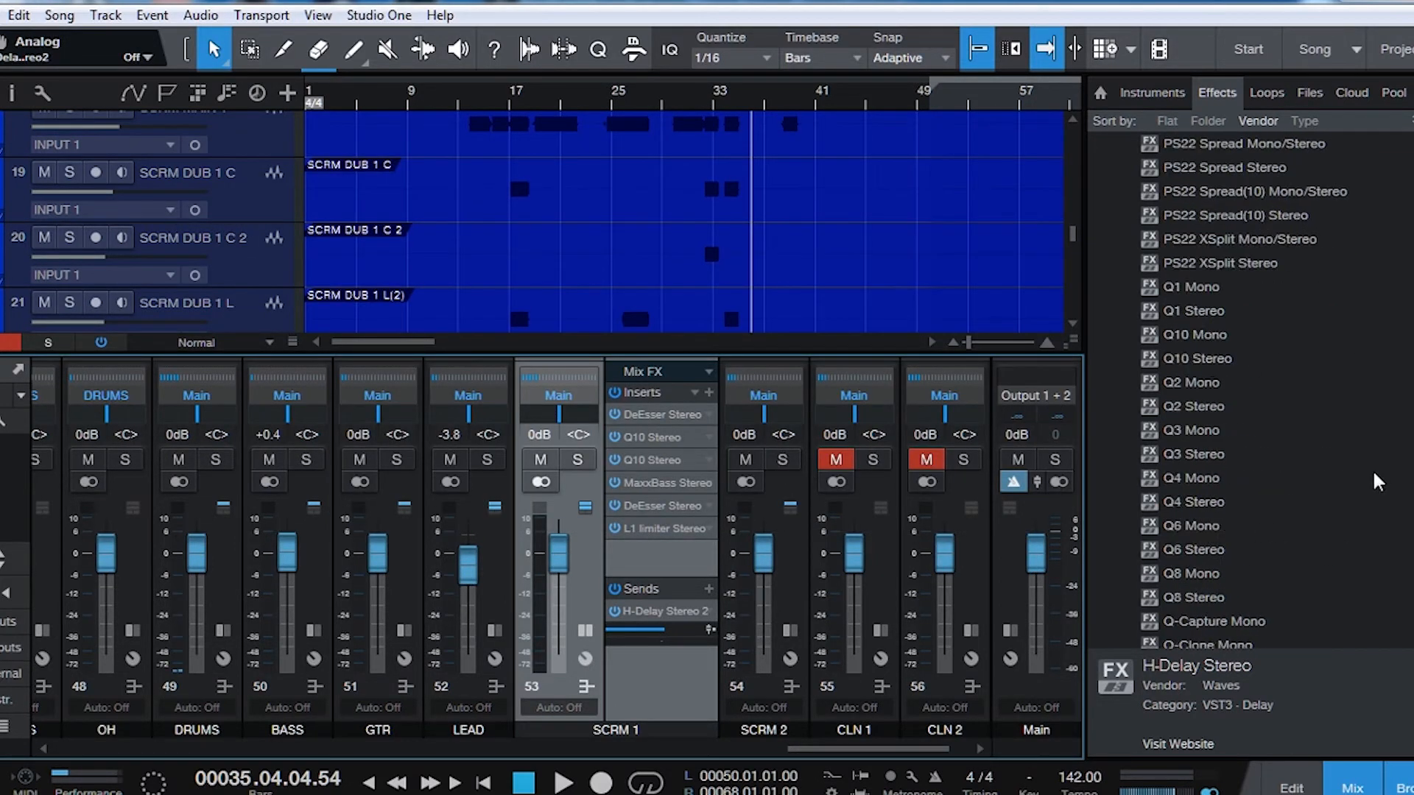
scroll(1379, 482, "down", 3)
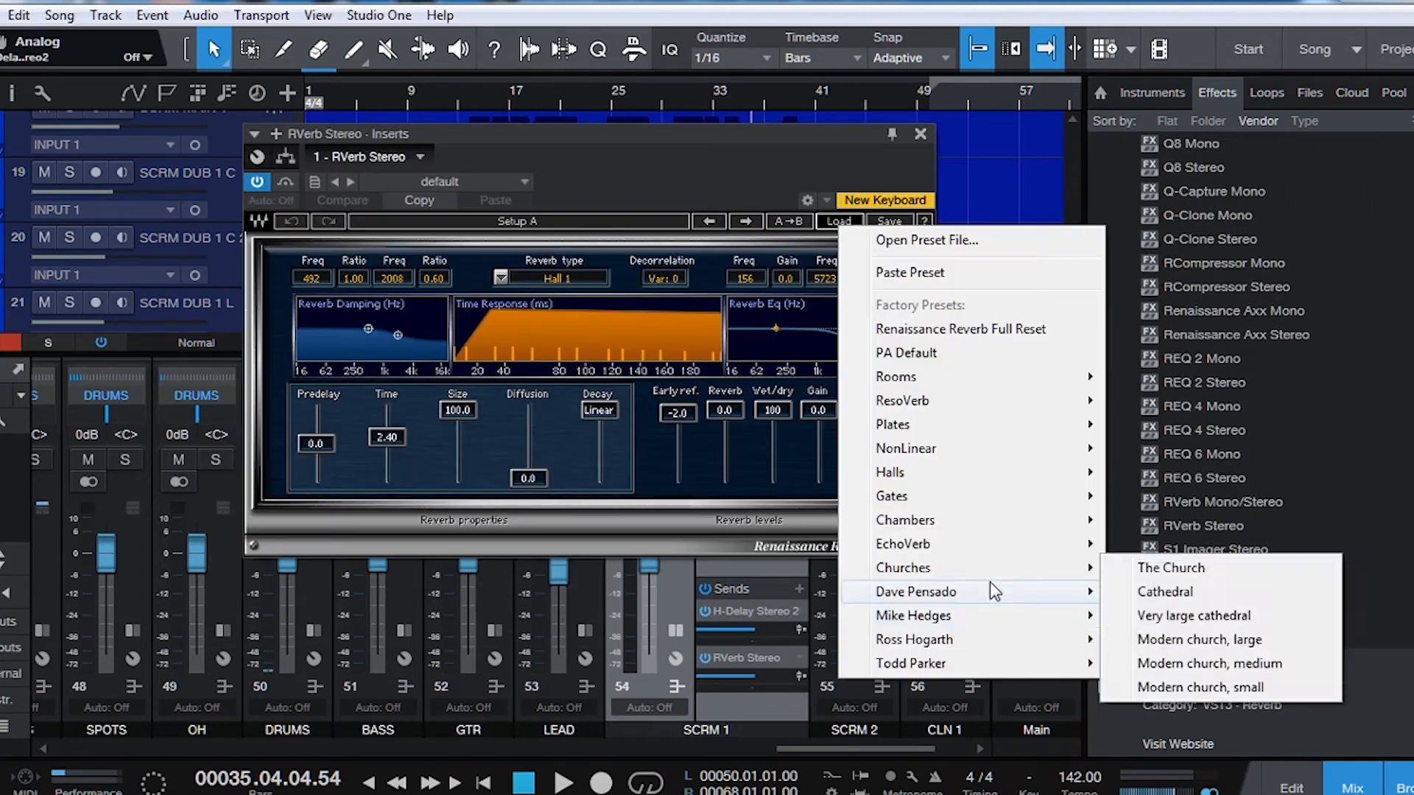
mouse_move(1034, 617)
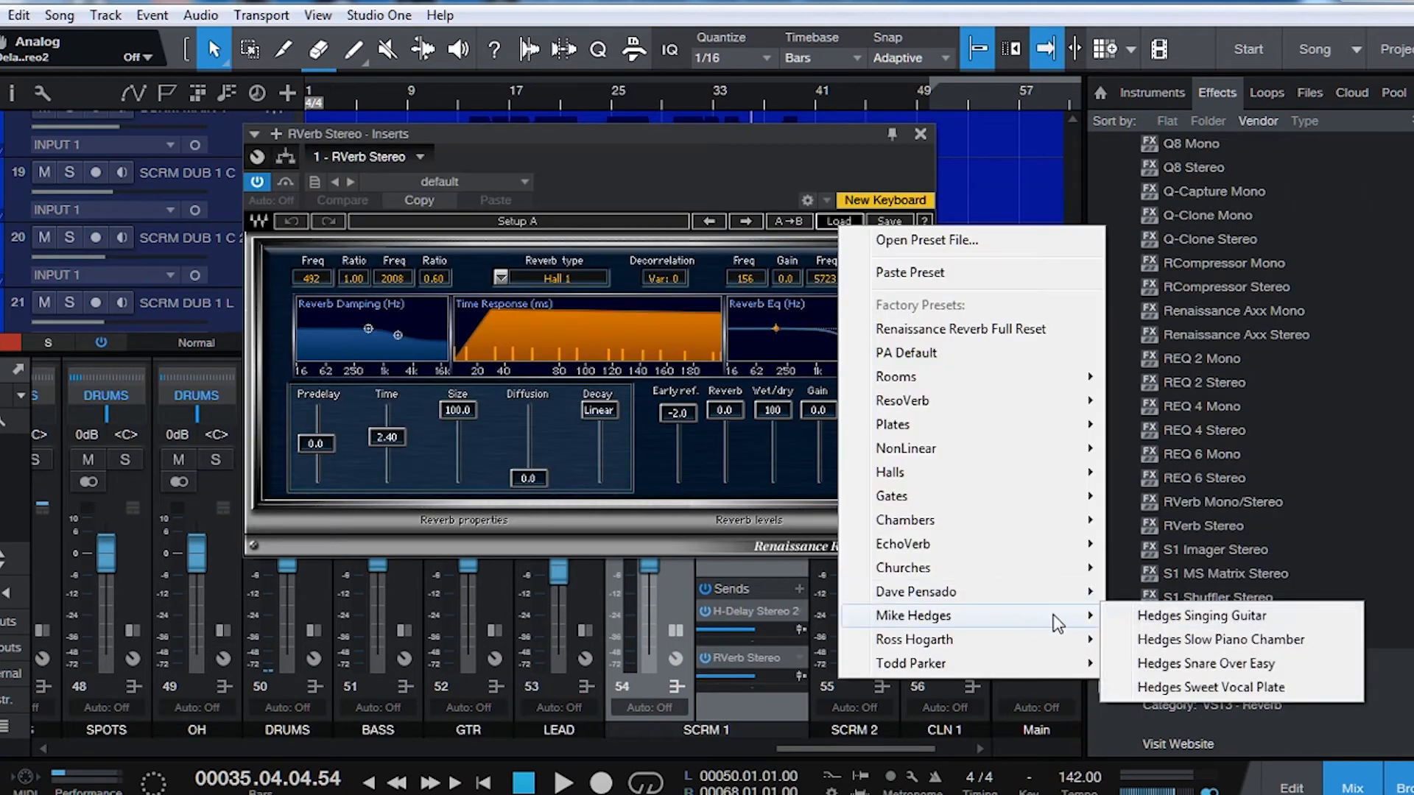
left_click(1218, 688)
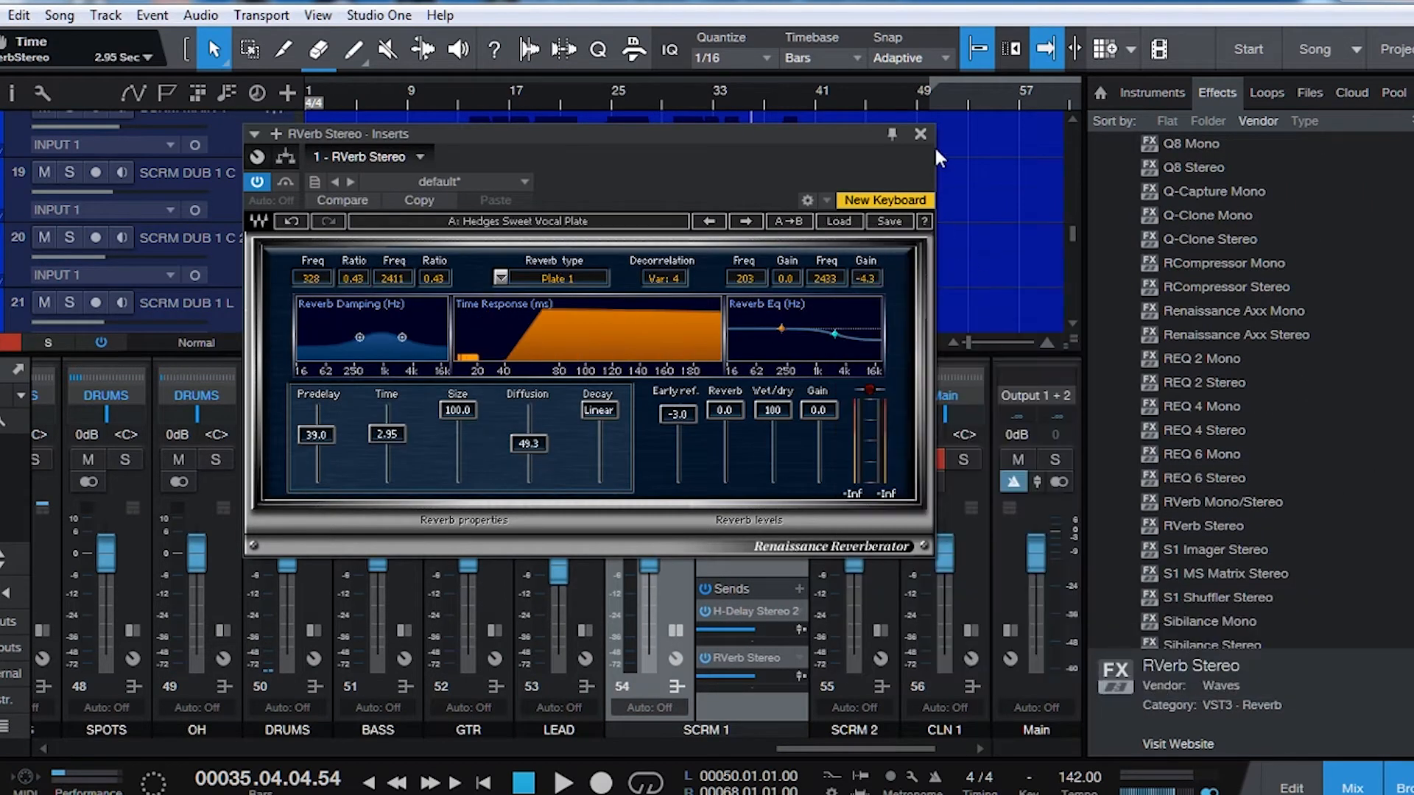
left_click(920, 134)
- Solo SCRM 1, play the screams from about bar 14, set the H-Delay send level to -20.5 dB, and clear the solo
left_click(667, 460)
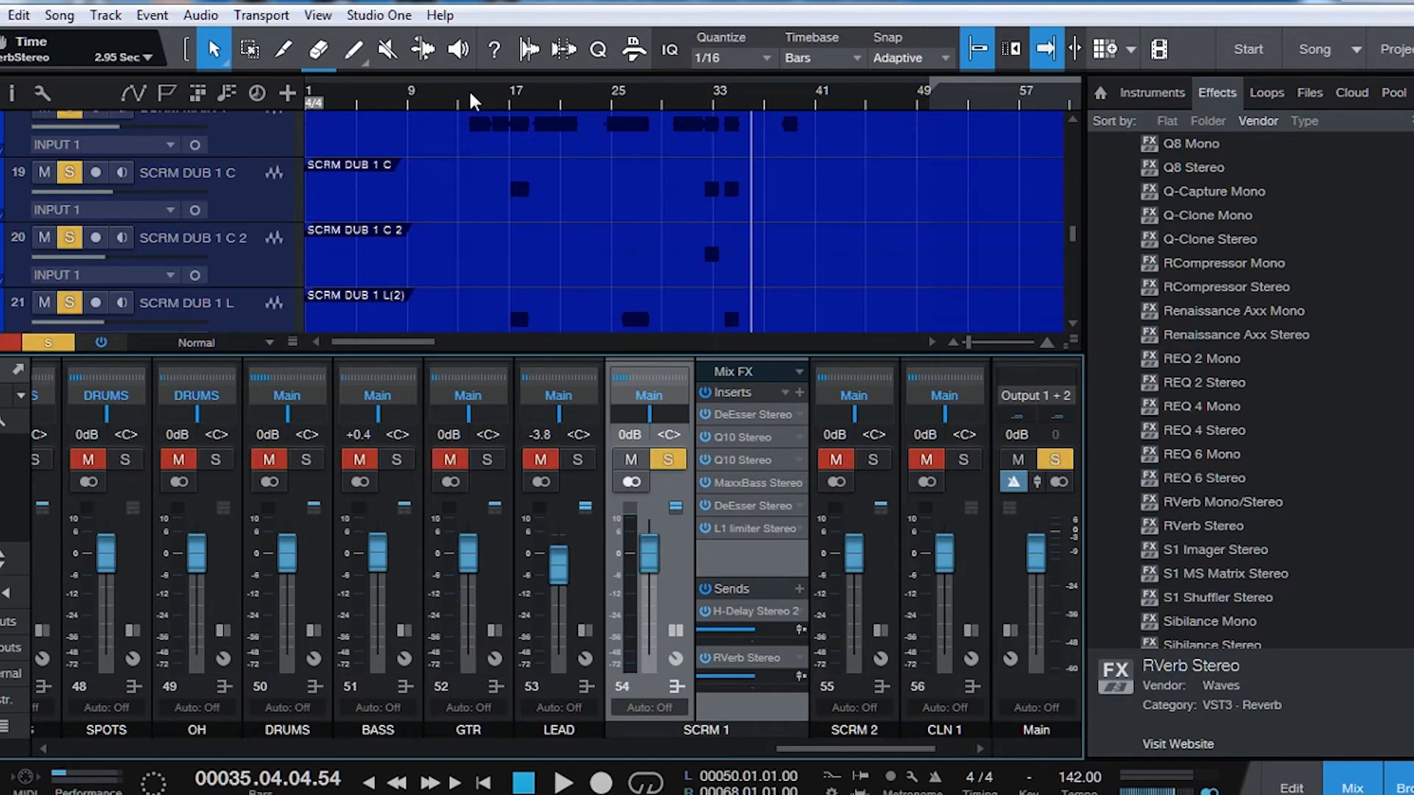
left_click(472, 100)
key("space")
mouse_move(756, 631)
left_mouse_down()
mouse_move(726, 634)
mouse_move(742, 677)
mouse_move(733, 638)
left_mouse_up()
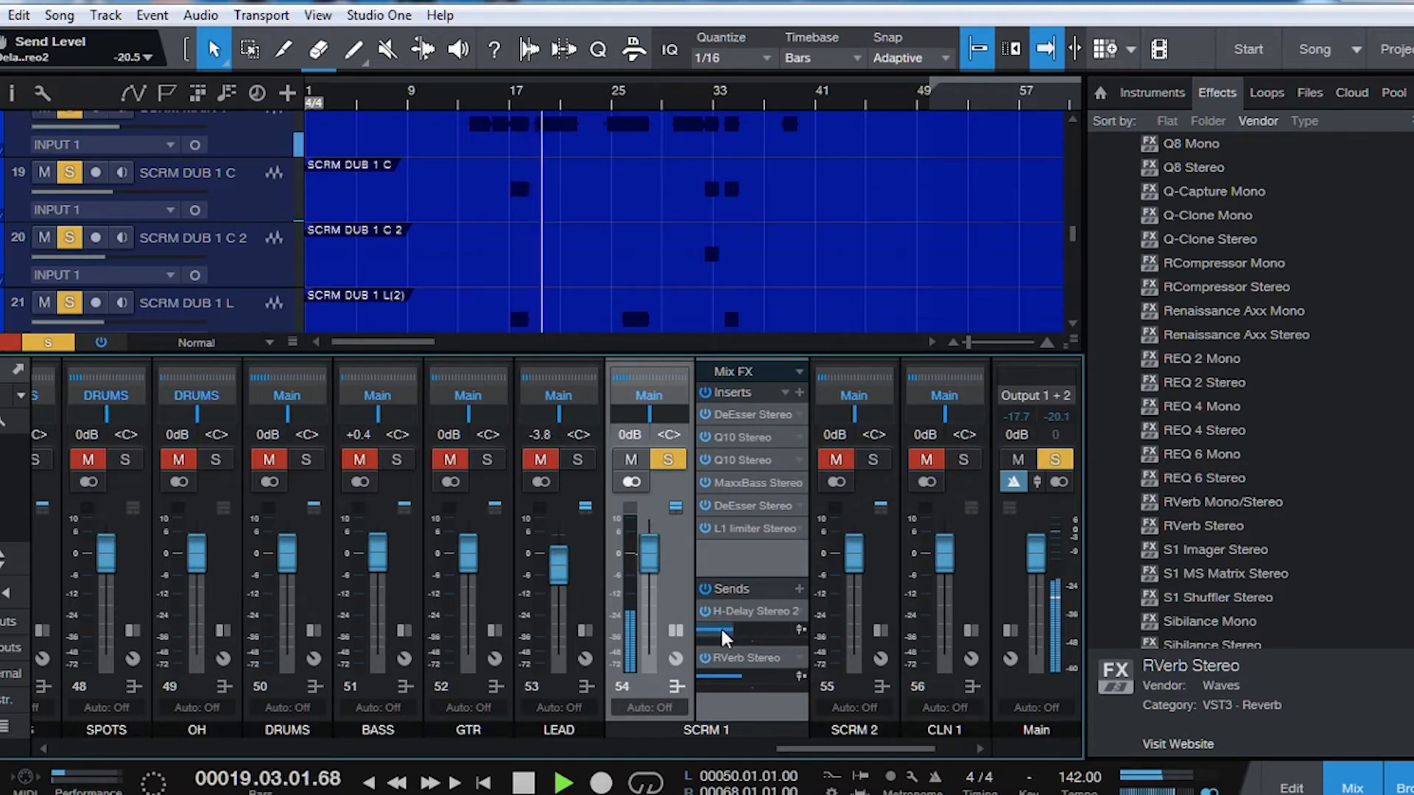
key("space")
left_click(1061, 466)
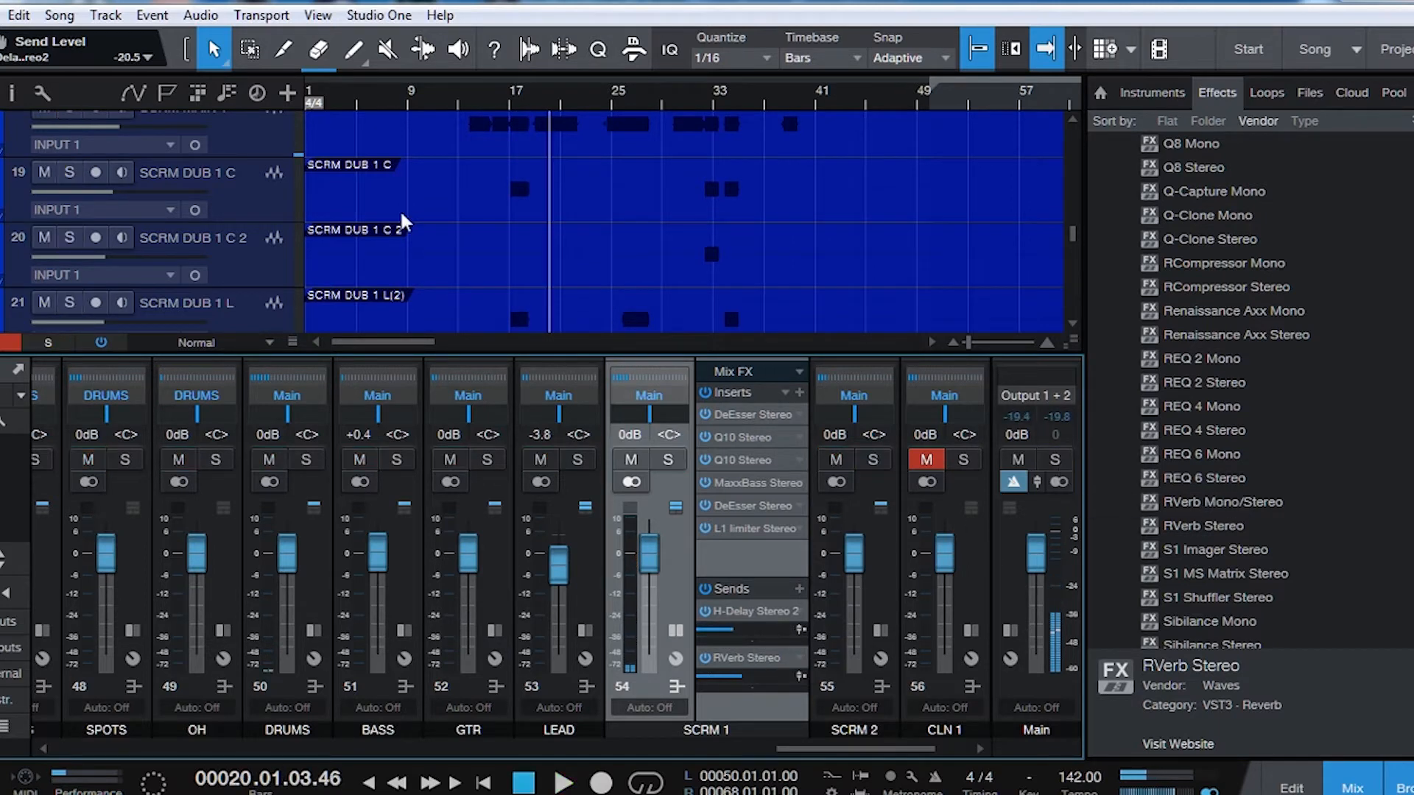
- Play the full mix from about bar 14 and set the RVerb send level on SCRM 1 to -11.5 dB
left_click(471, 103)
key("space")
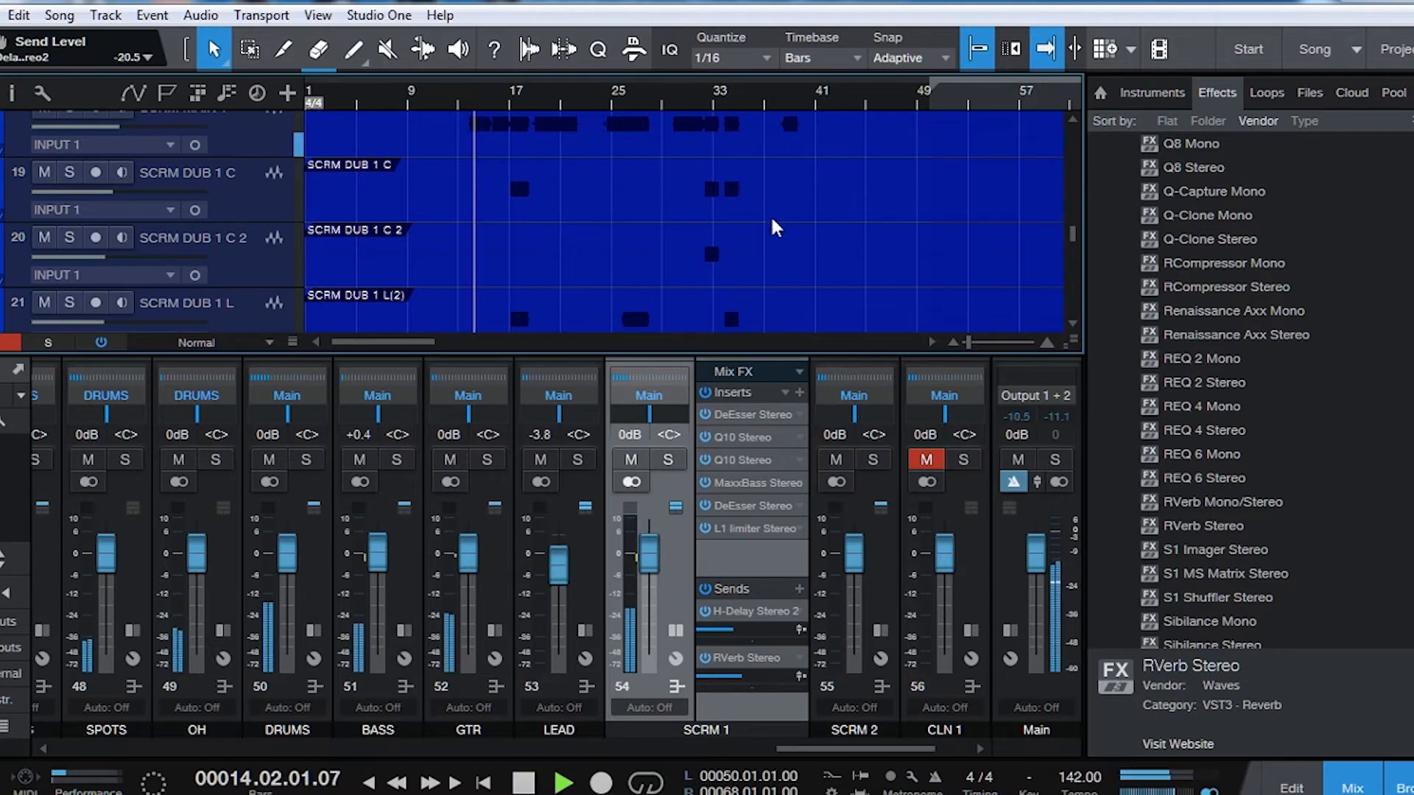
left_click_drag(736, 690, 741, 689)
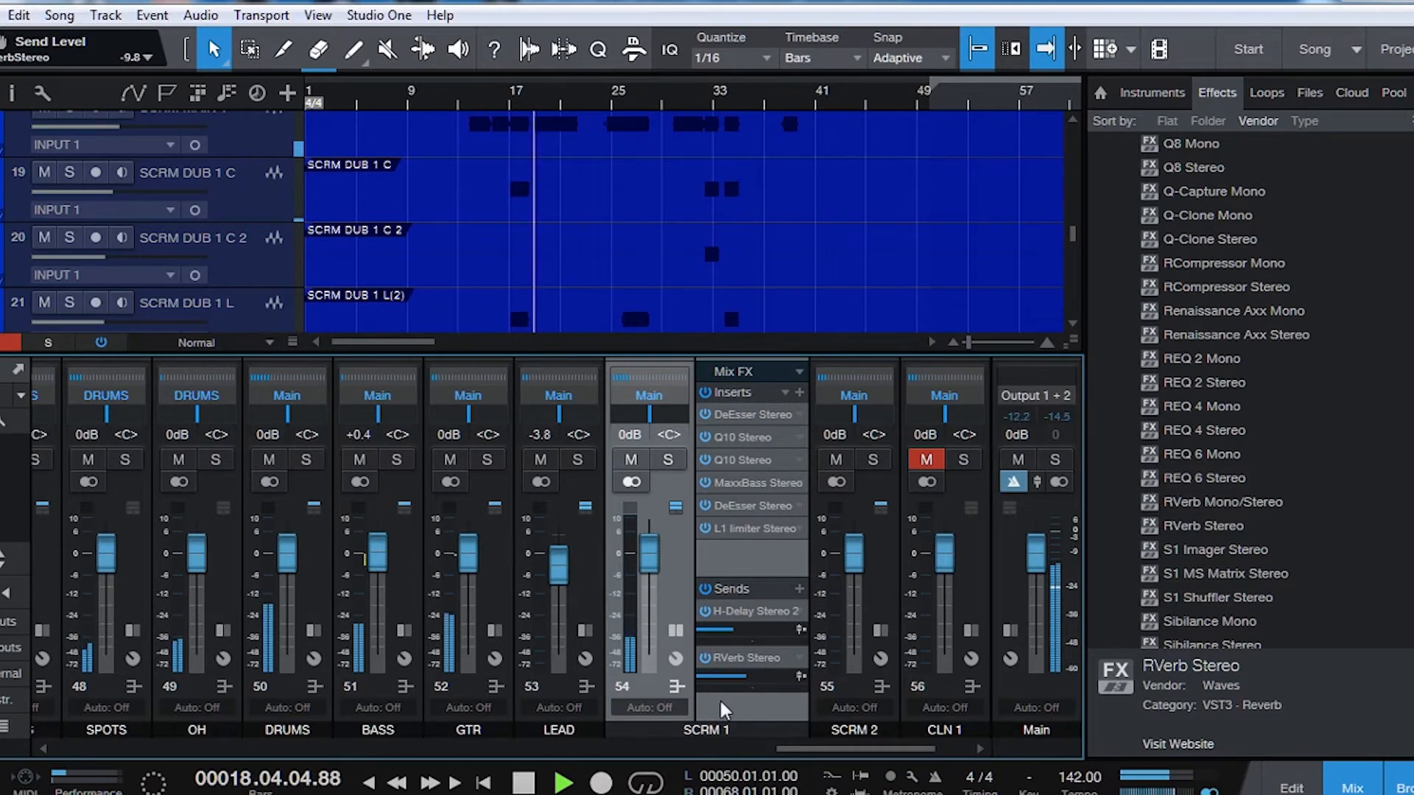
left_click_drag(744, 676, 740, 676)
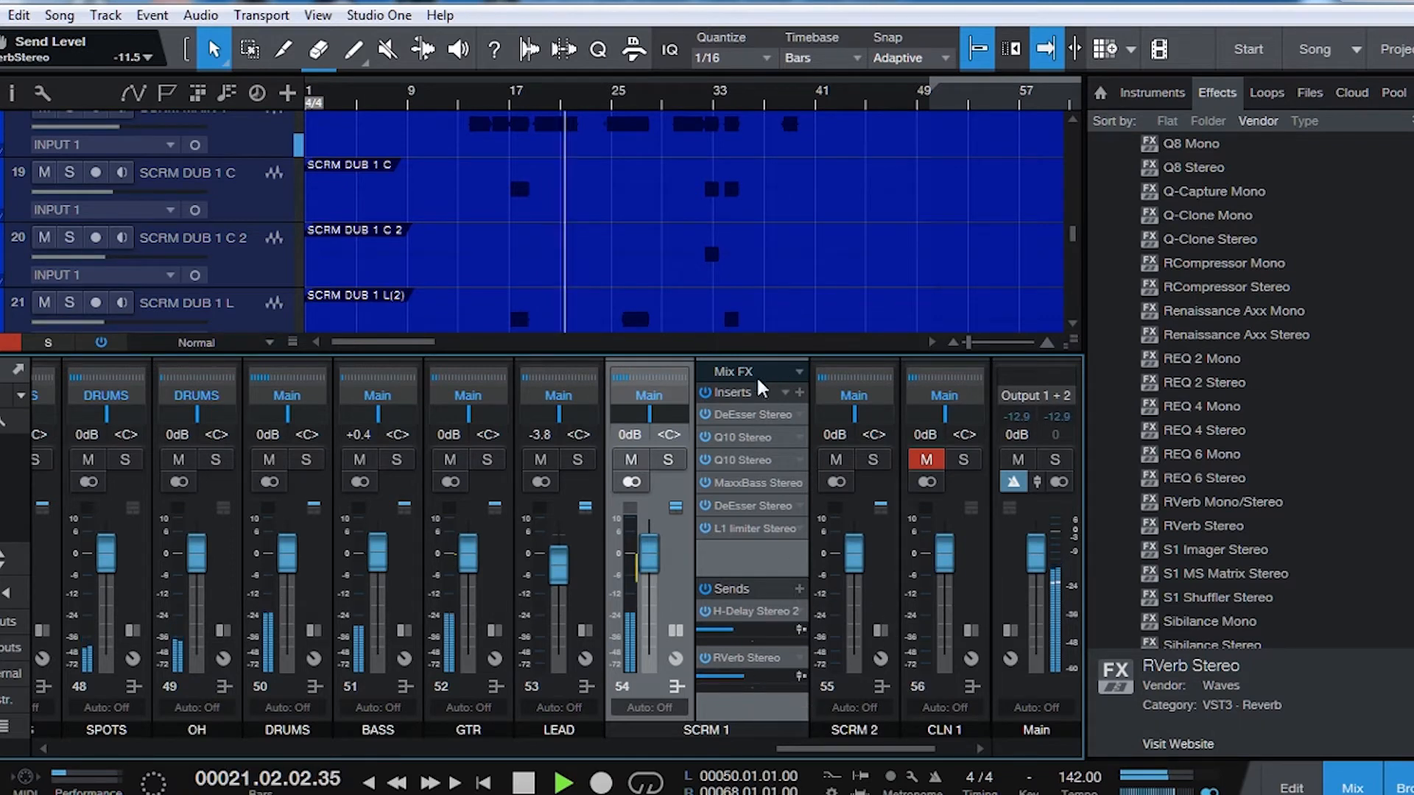
- Copy the H-Delay and RVerb sends from SCRM 1 to SCRM 2 and collapse both channel strips
left_click_drag(732, 603, 852, 619)
left_click_drag(760, 597, 635, 596)
left_click_drag(760, 593, 742, 635)
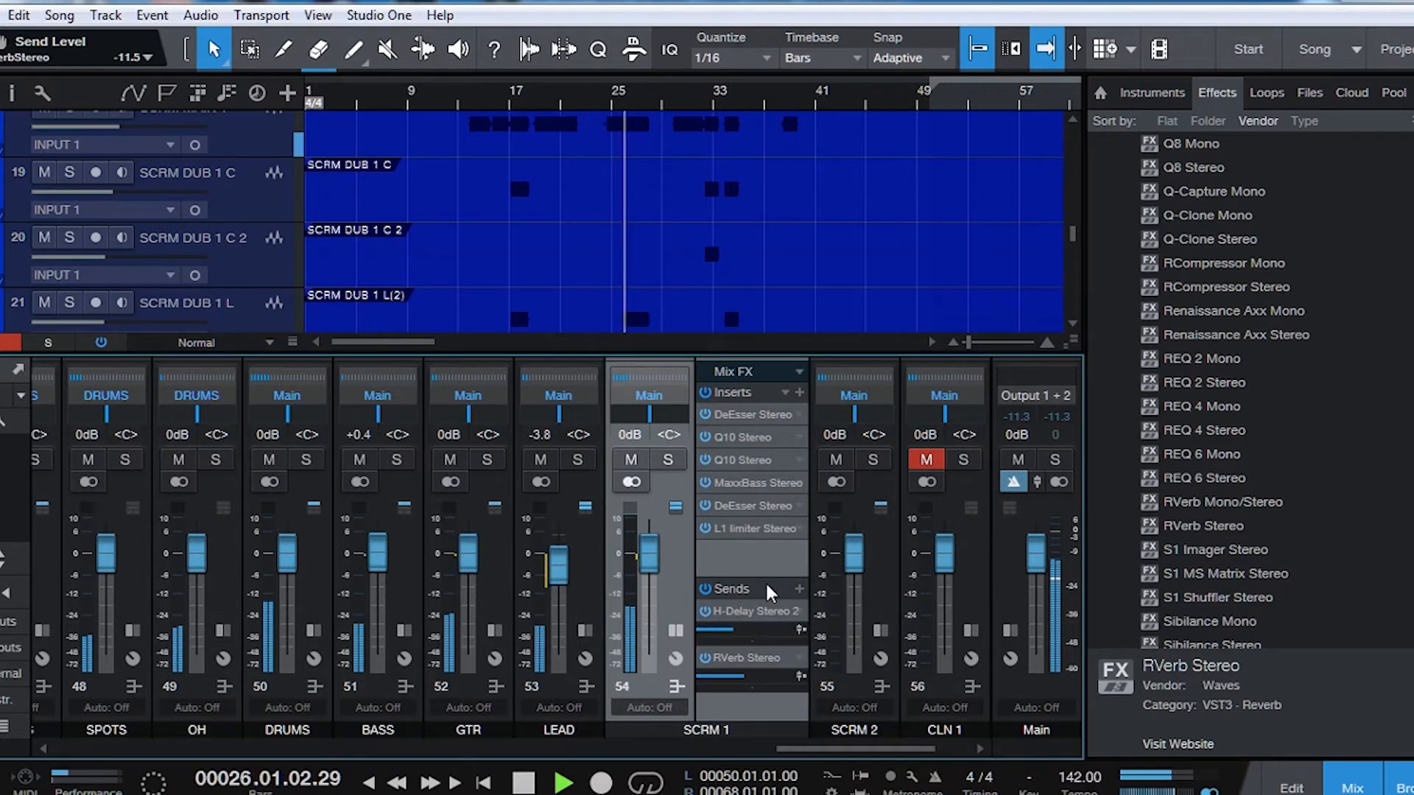
left_click(855, 607)
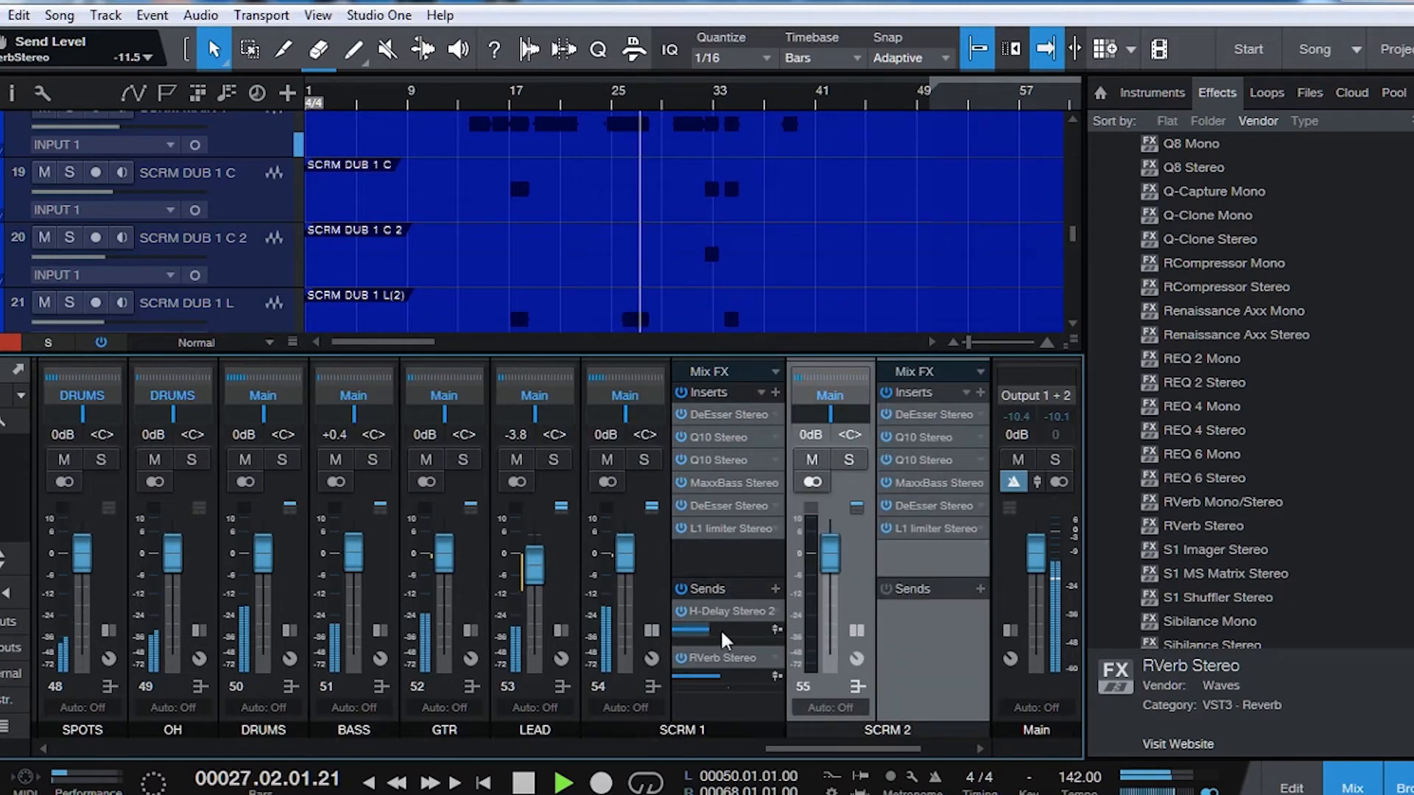
left_click_drag(747, 658, 892, 657)
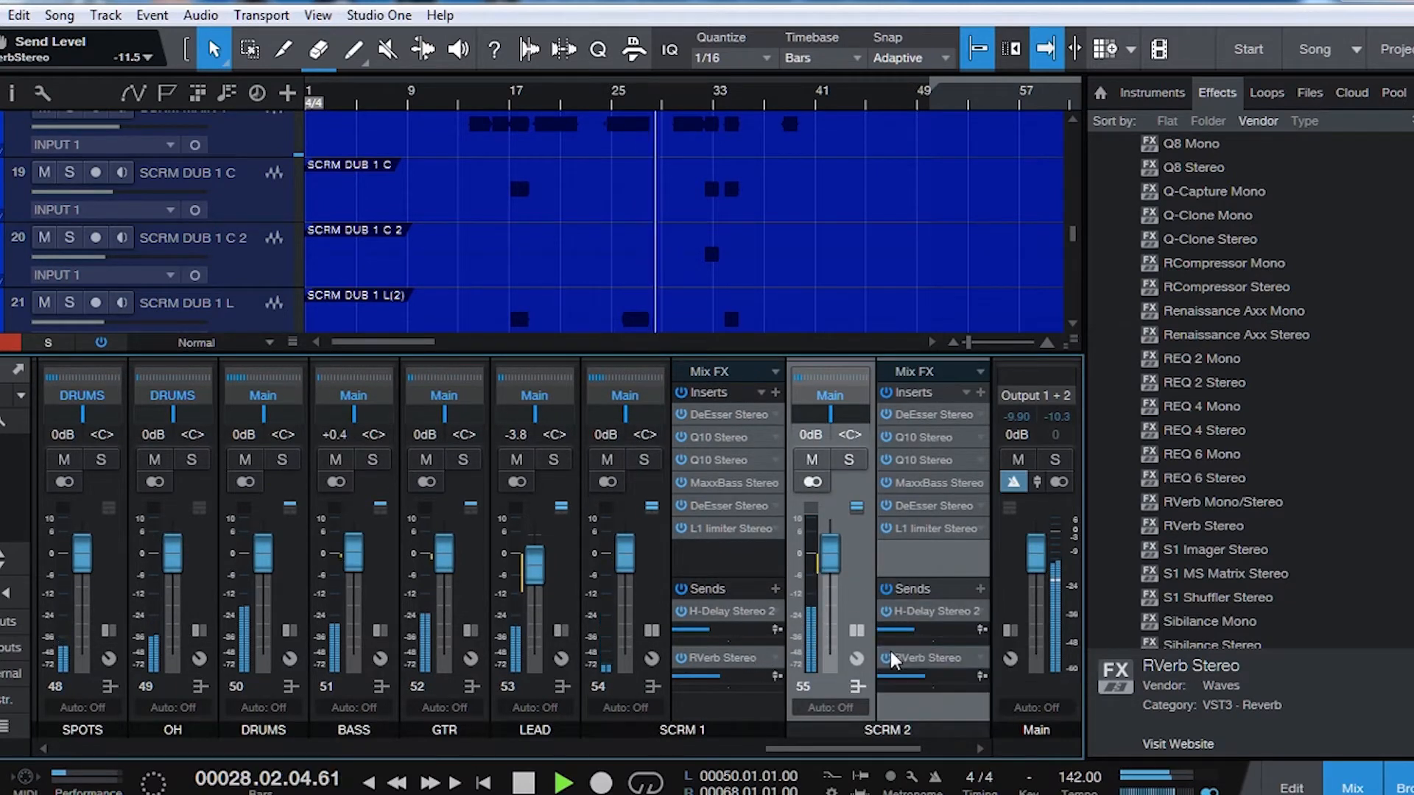
double_click(660, 581)
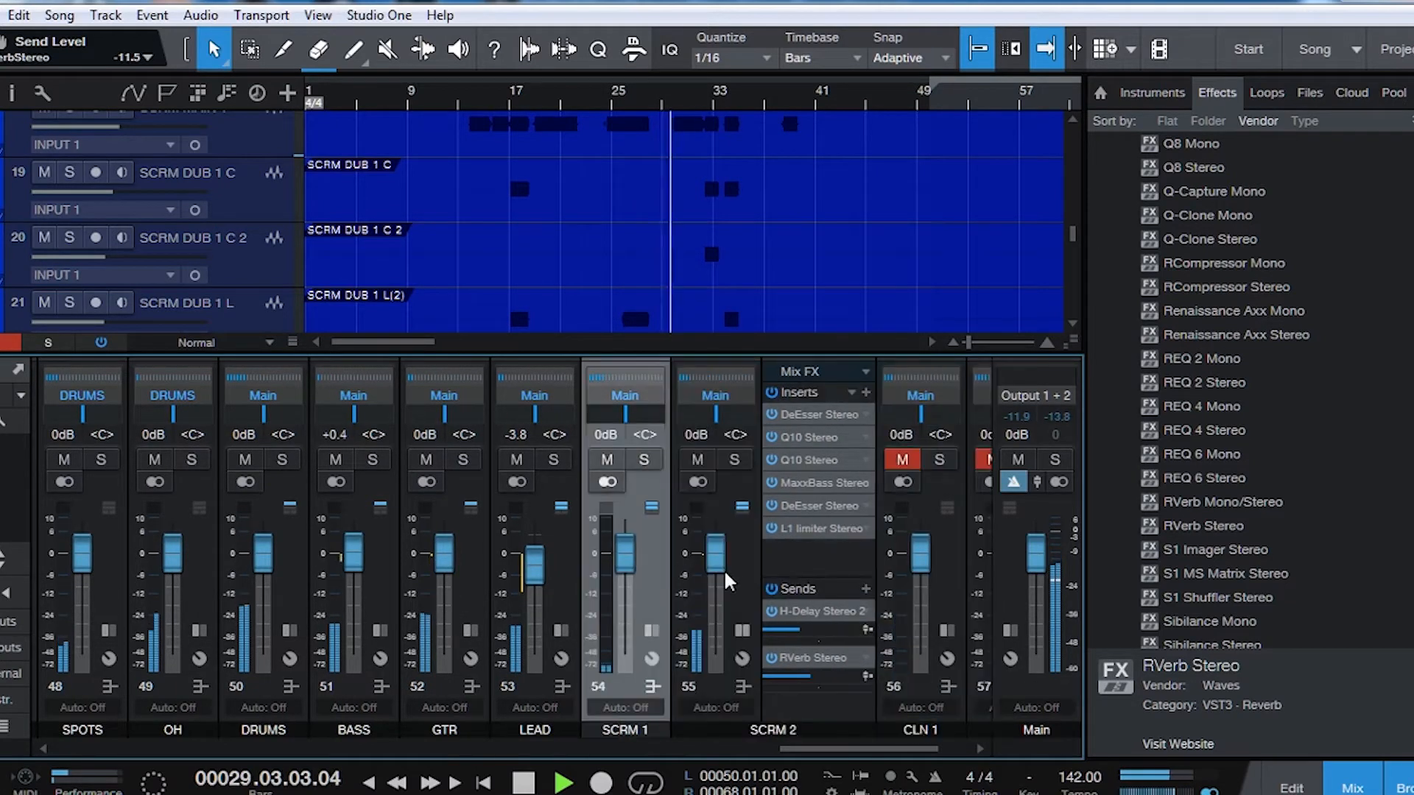
double_click(744, 586)
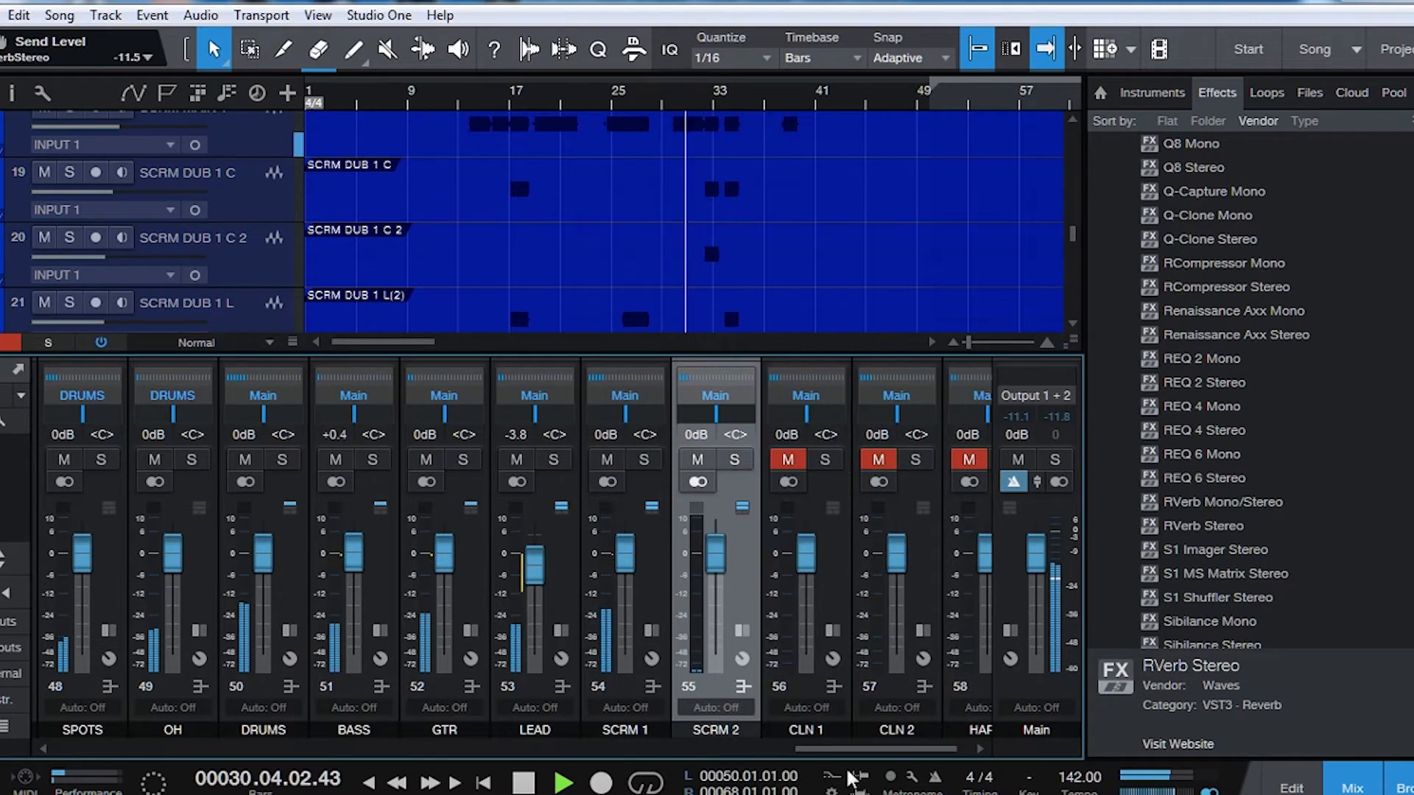
- Stop playback and copy the H-Delay and RVerb sends from SCRM 2 to the CLN 1 bus
left_click_drag(875, 752, 884, 751)
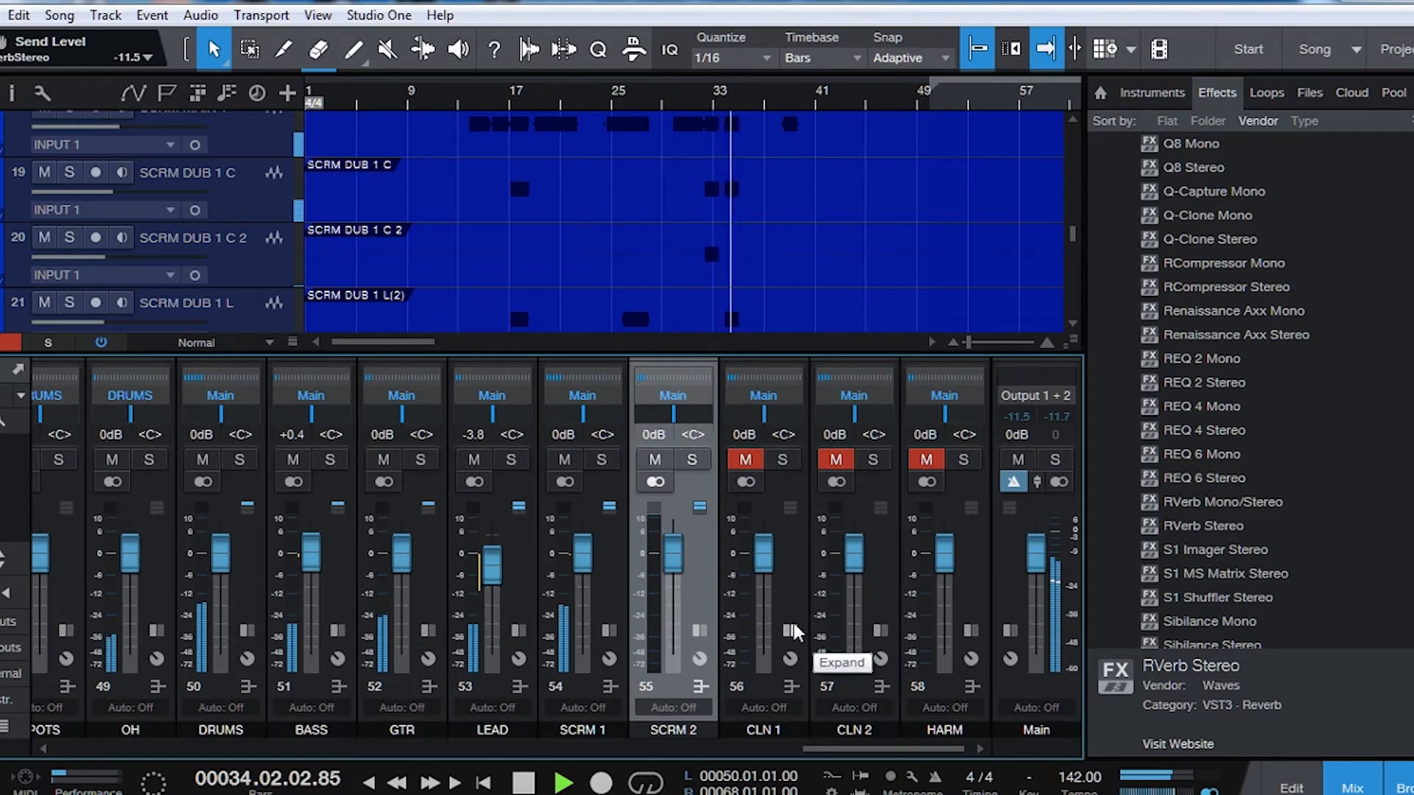
key("space")
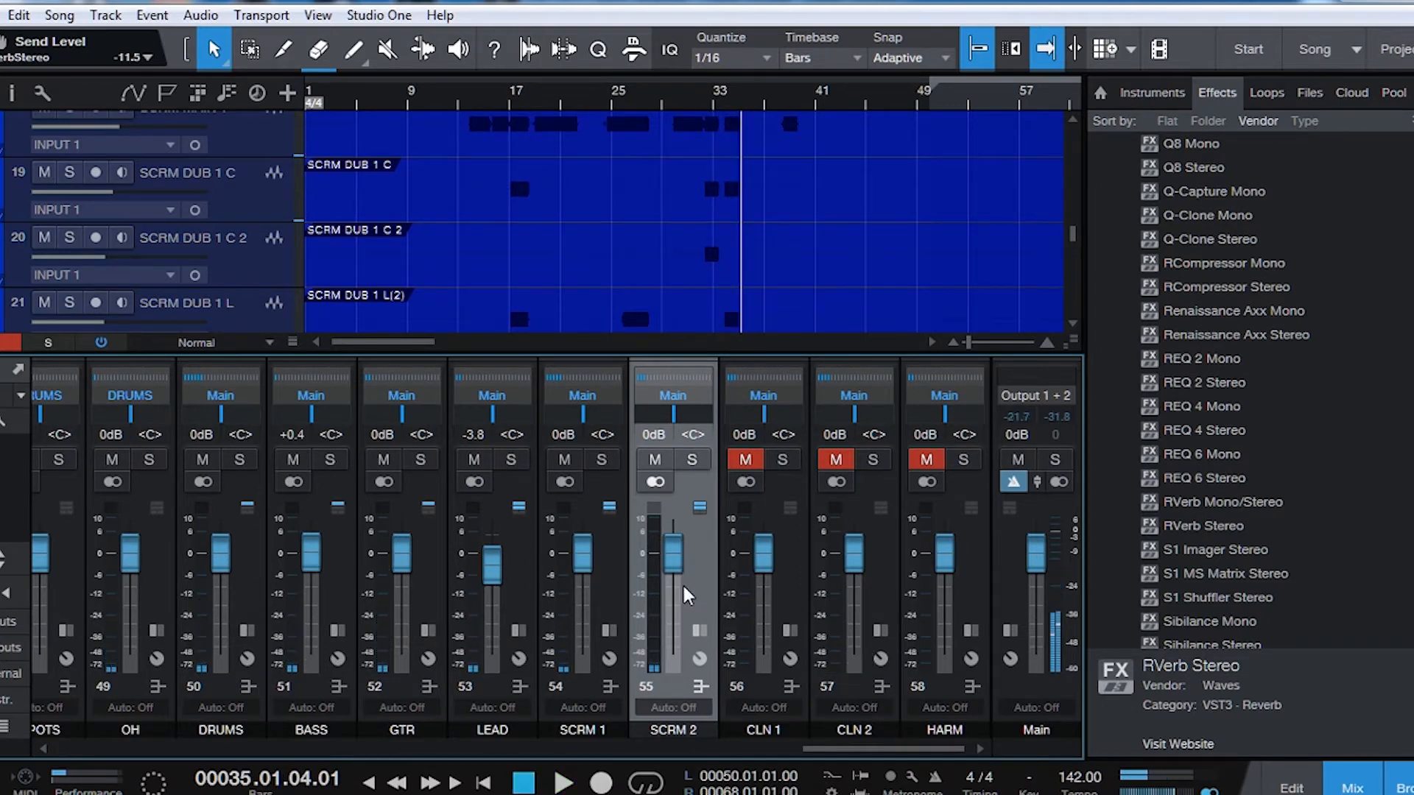
double_click(707, 590)
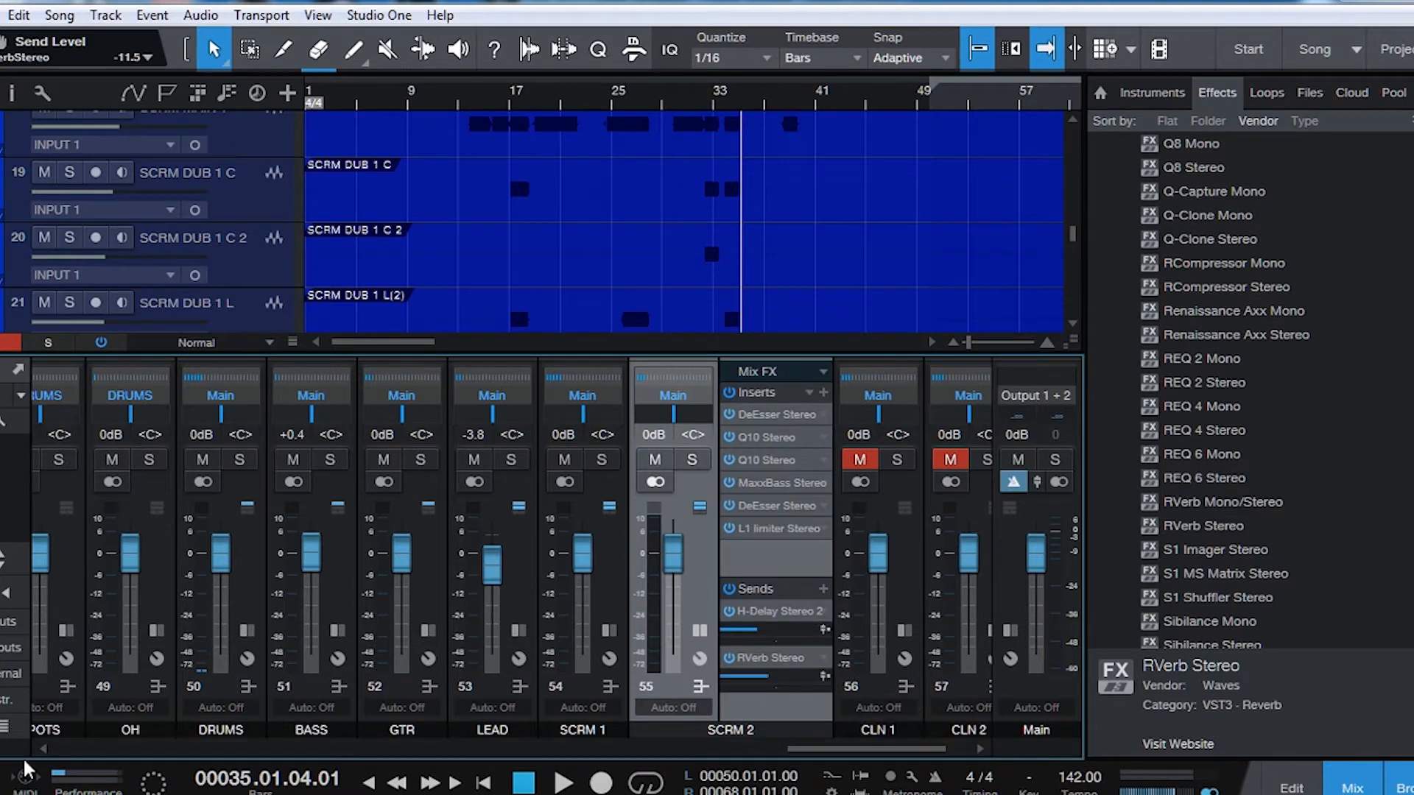
double_click(898, 602)
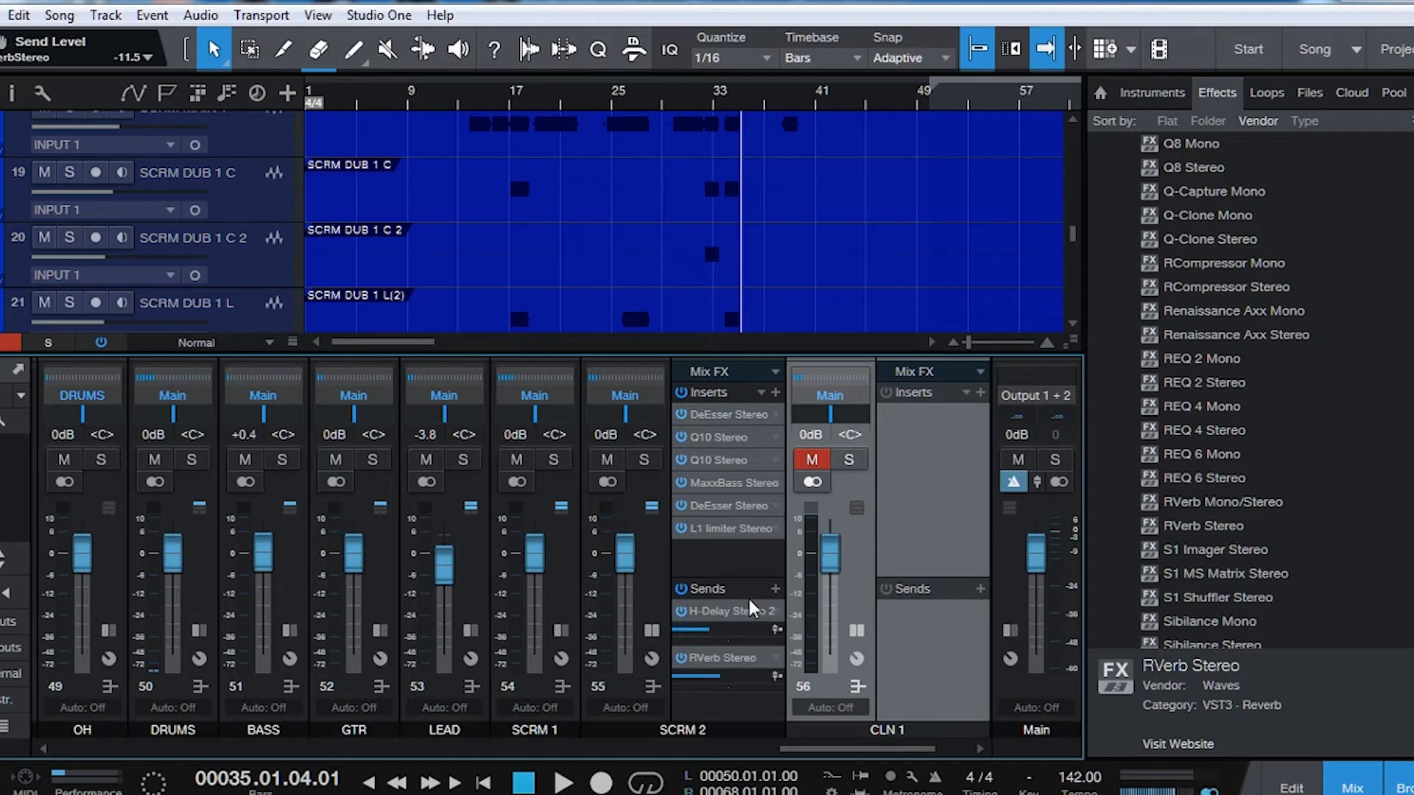
left_click_drag(724, 608, 930, 622)
left_click_drag(725, 661, 920, 671)
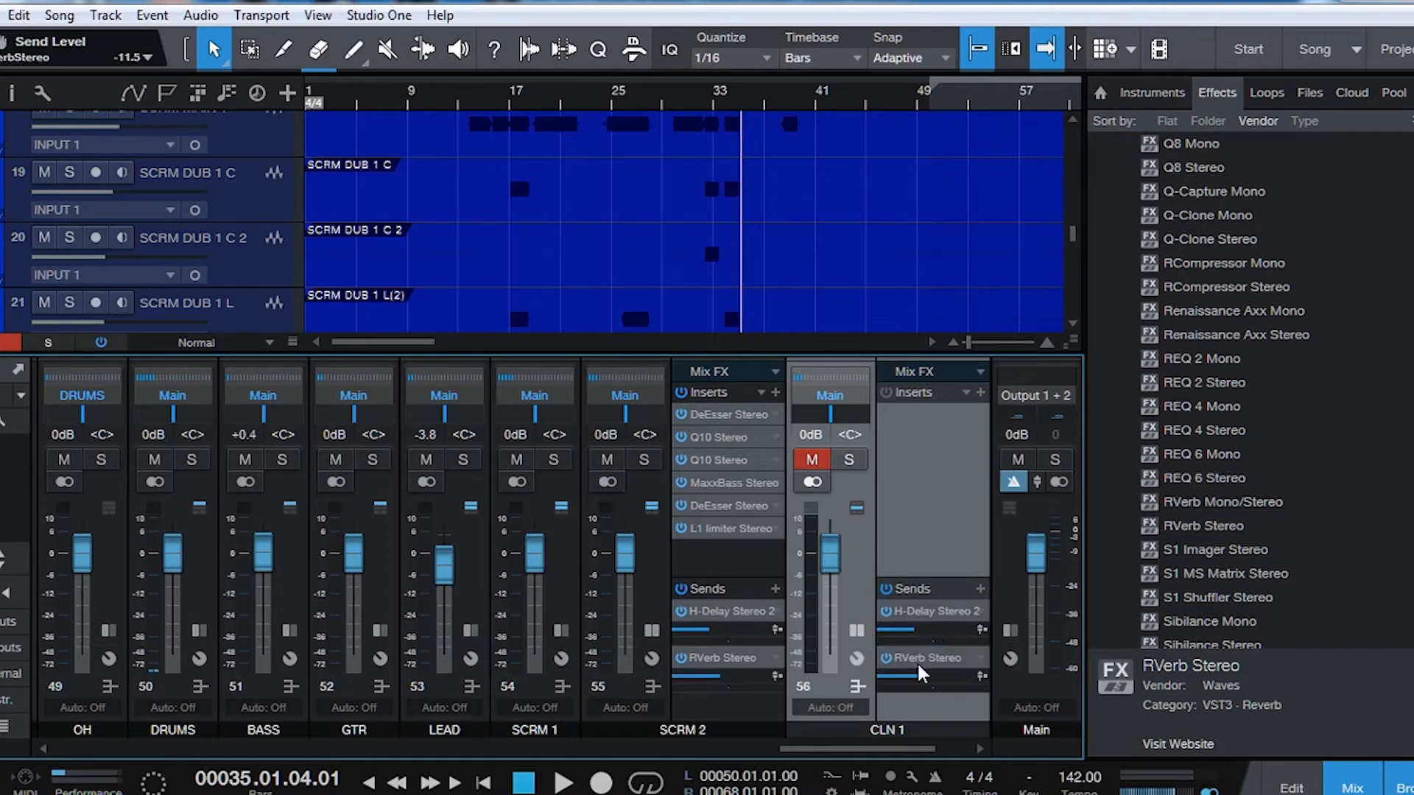
- Unmute CLN 1 and play it solo and in the mix, setting its RVerb send to -7.8 dB and H-Delay send to -18.5 dB
left_click(664, 577)
key("Right")
key("Right")
left_click(608, 461)
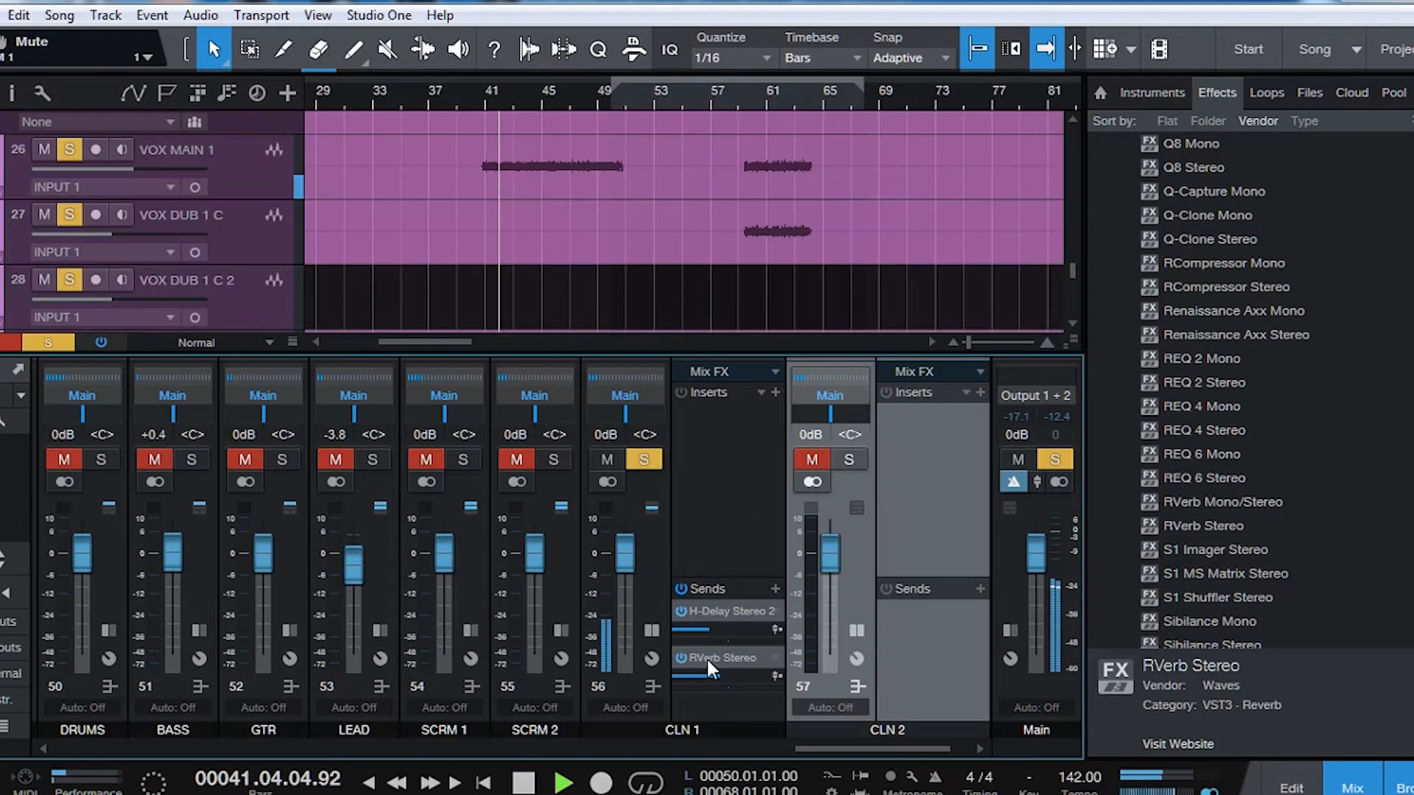
left_click_drag(698, 625, 720, 671)
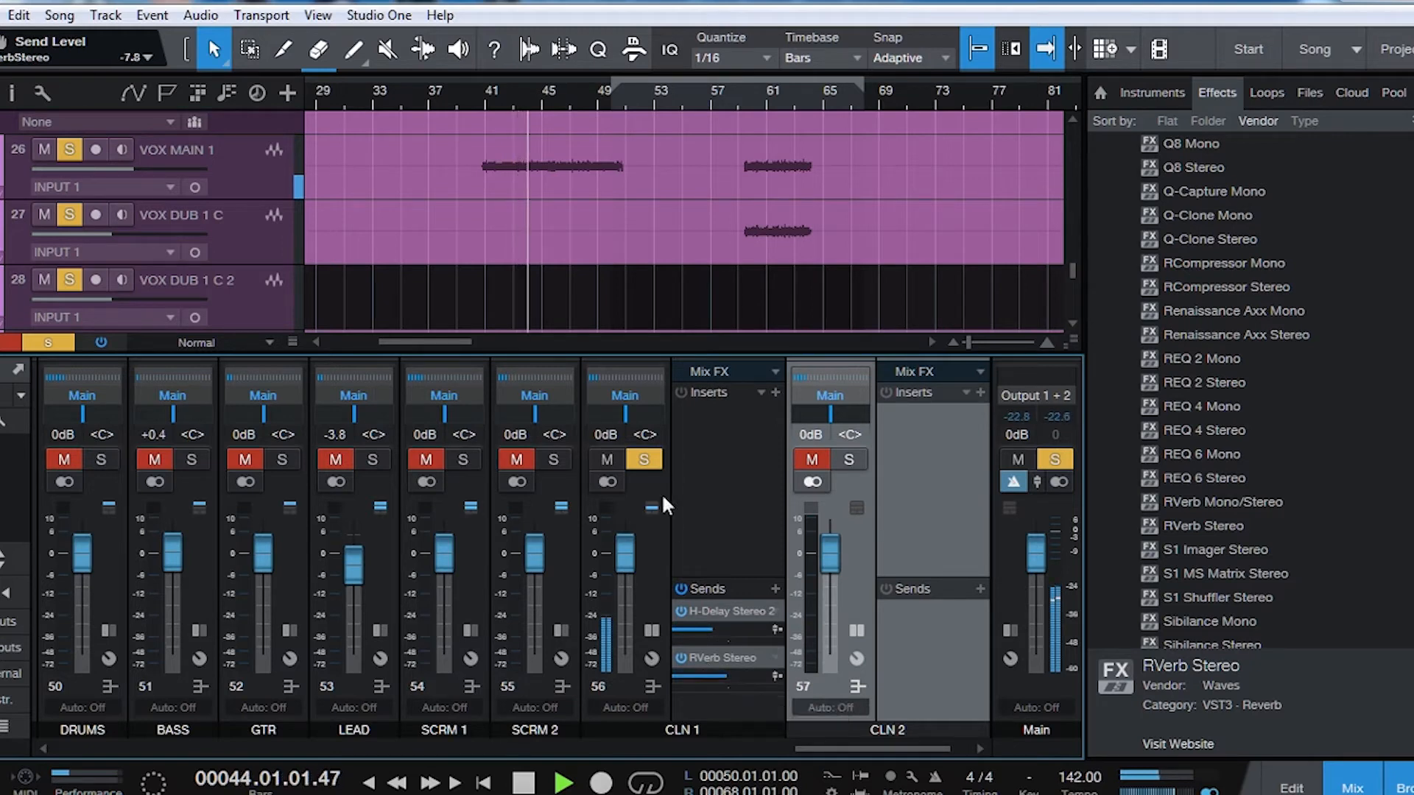
left_click(648, 458)
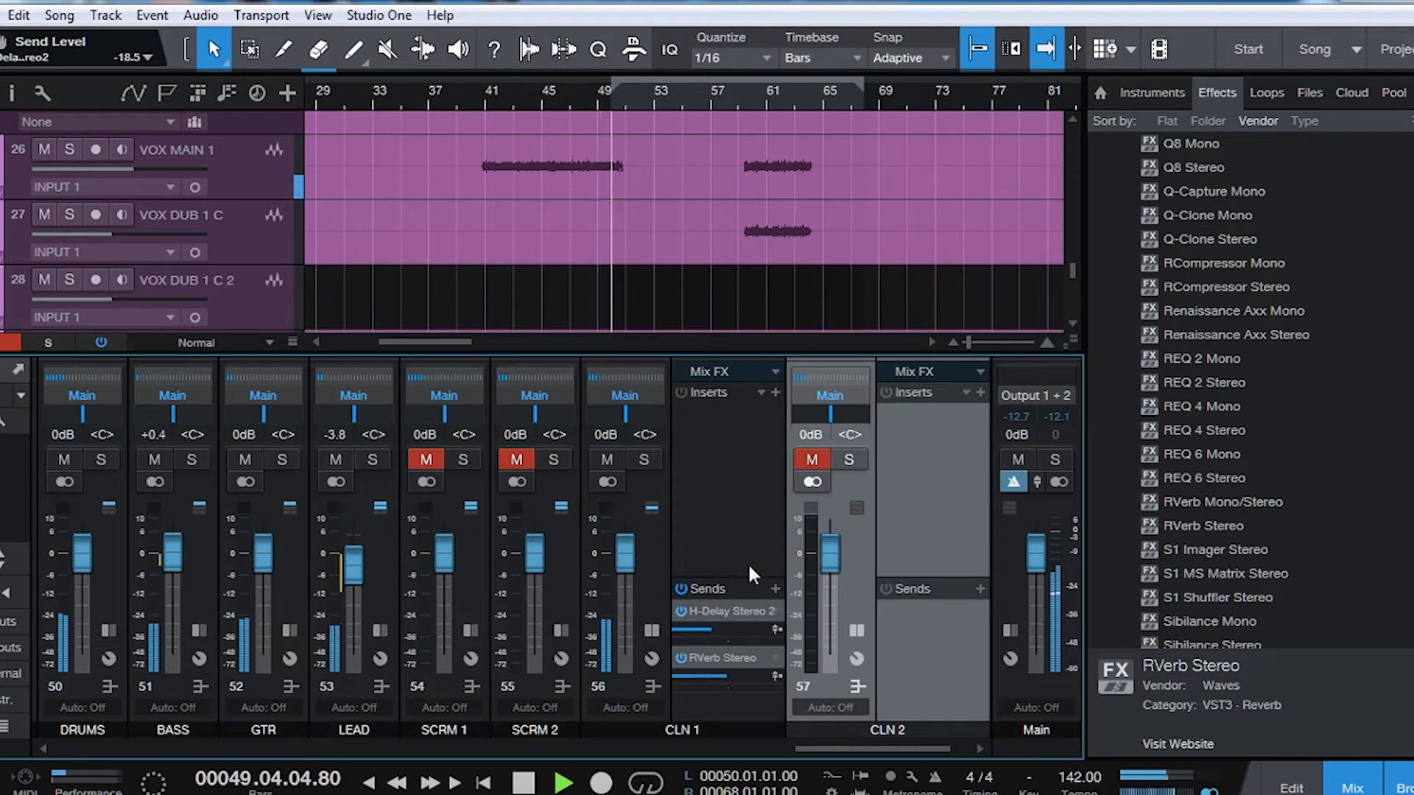
key("space")
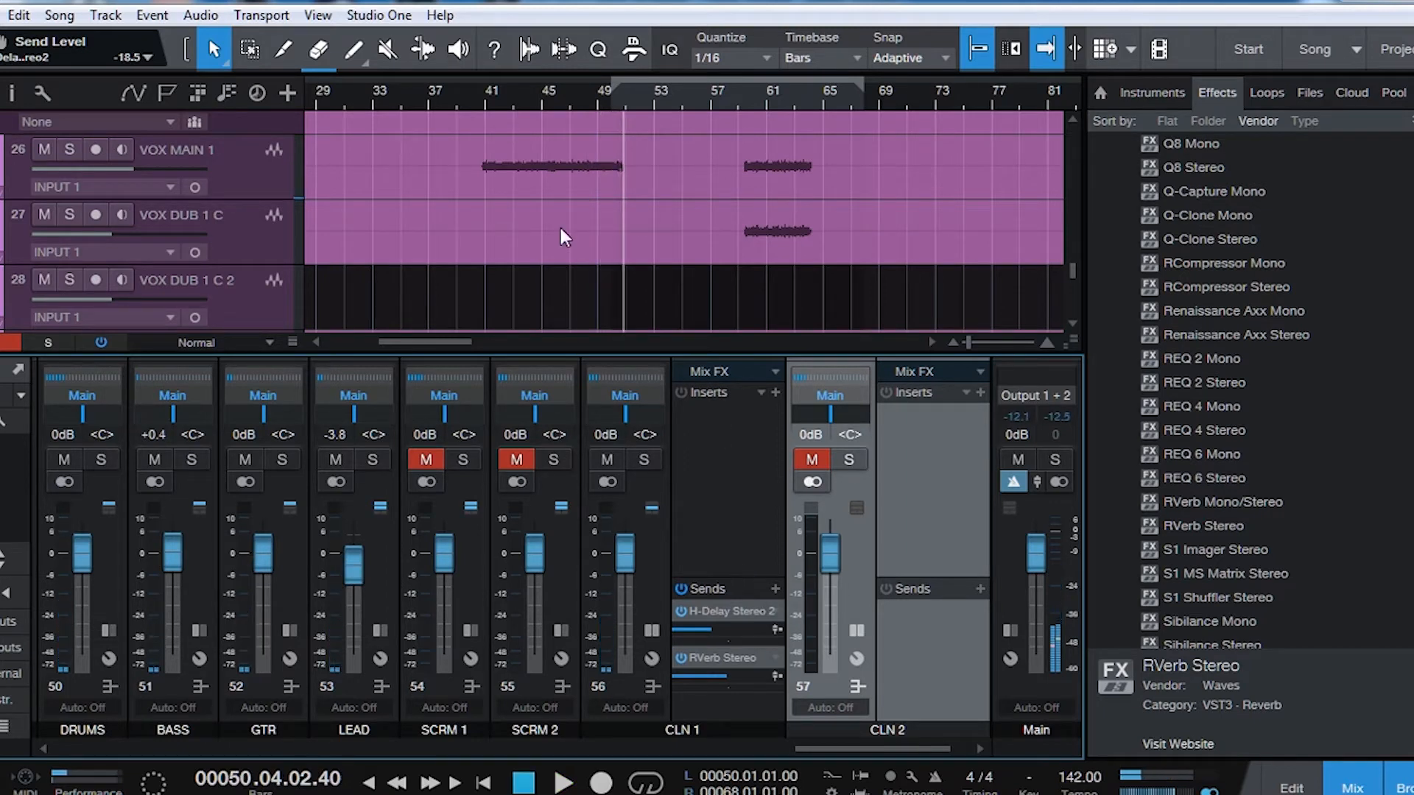
- Copy both CLN 1 sends to CLN 2, unmute it, and set H-Delay to -21.4 dB and RVerb to -5.9 dB while playing from about bar 47
left_click_drag(741, 612, 908, 614)
left_click_drag(727, 655, 894, 661)
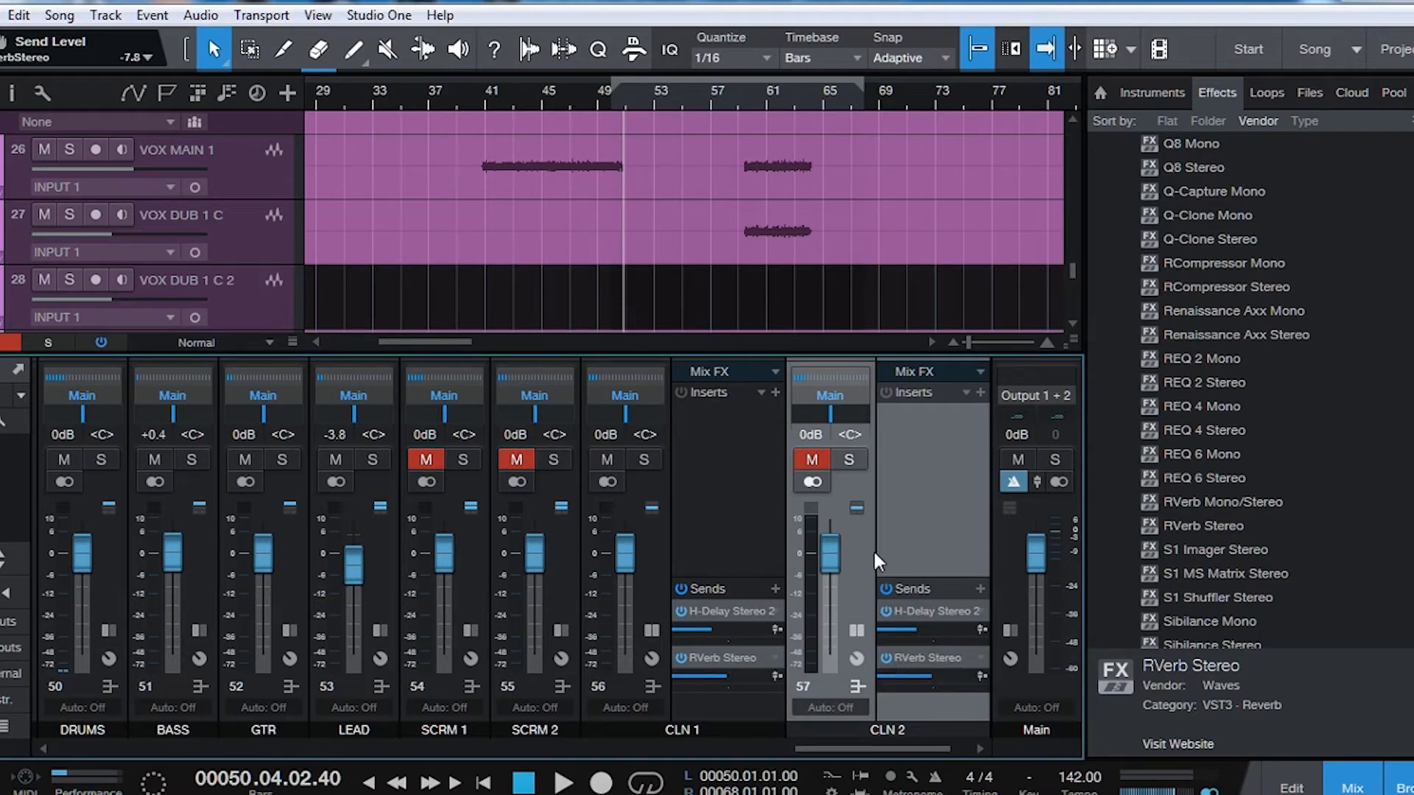
scroll(651, 222, "down", 3)
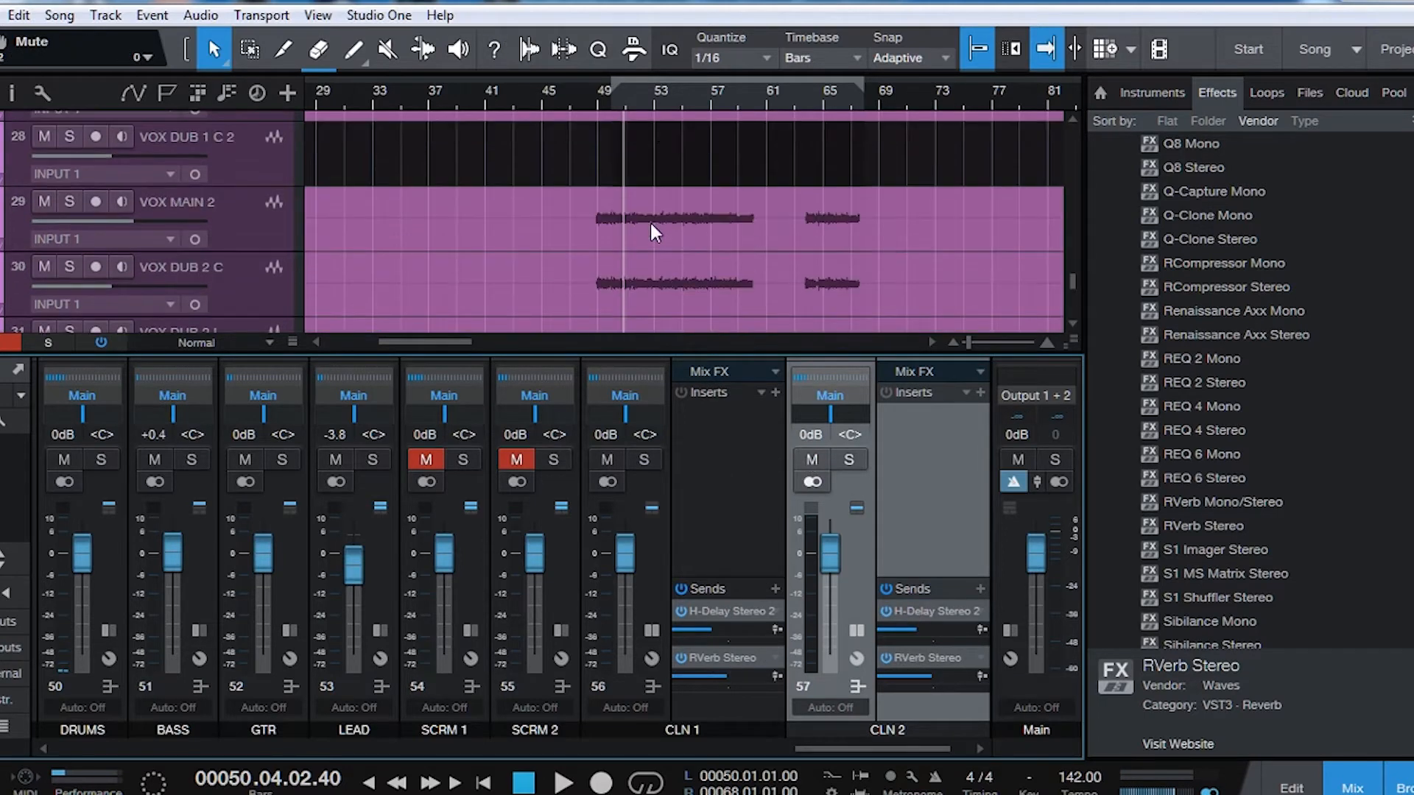
scroll(651, 222, "up", 2)
left_click(578, 84)
key("space")
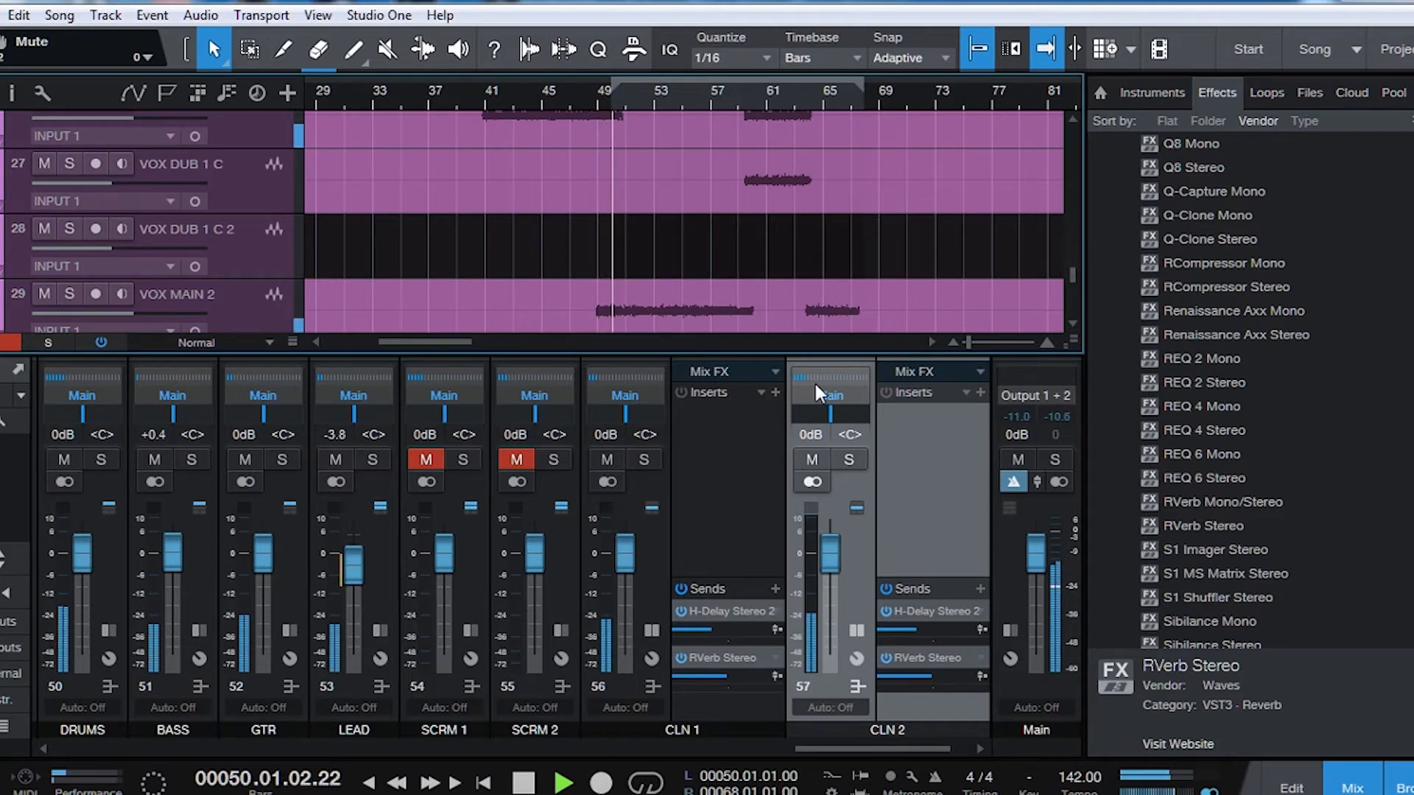
scroll(908, 629, "down", 5)
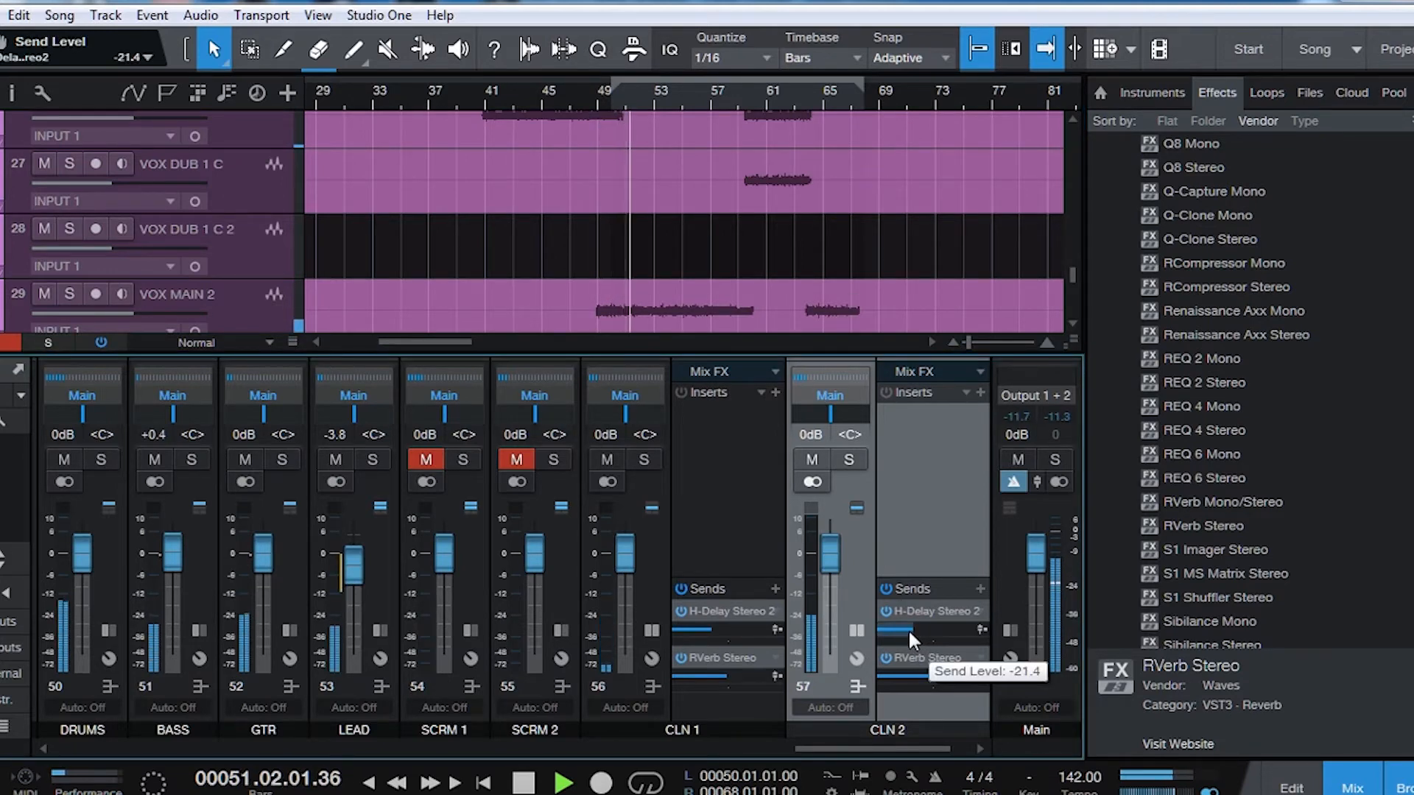
scroll(923, 667, "up", 2)
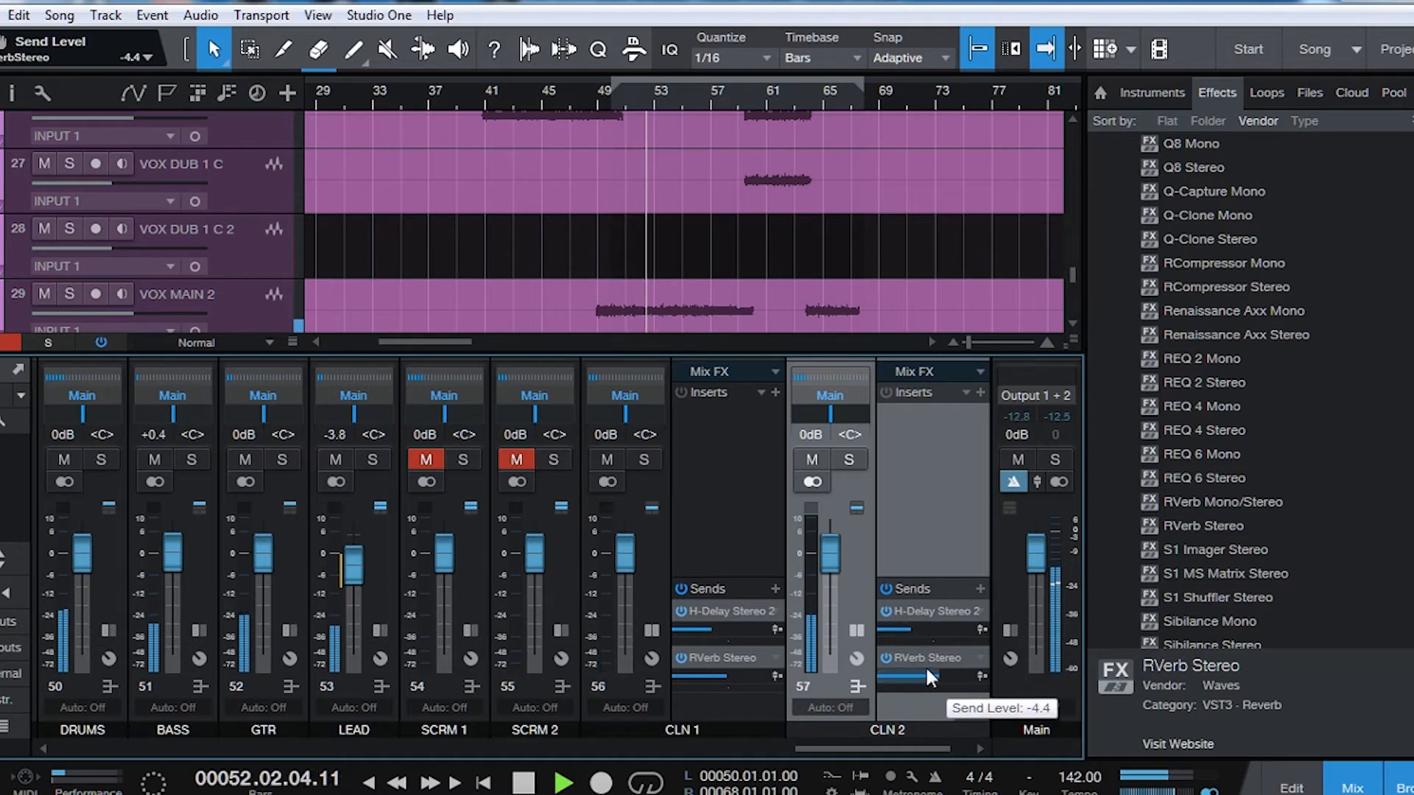
- Replace the H-Delay and RVerb sends on CLN 1 with copies of CLN 2's sends, then collapse both strips and stop playback
right_click(737, 610)
left_click(730, 663)
right_click(737, 613)
left_click(750, 665)
left_click_drag(913, 611, 729, 611)
left_click_drag(786, 662, 744, 656)
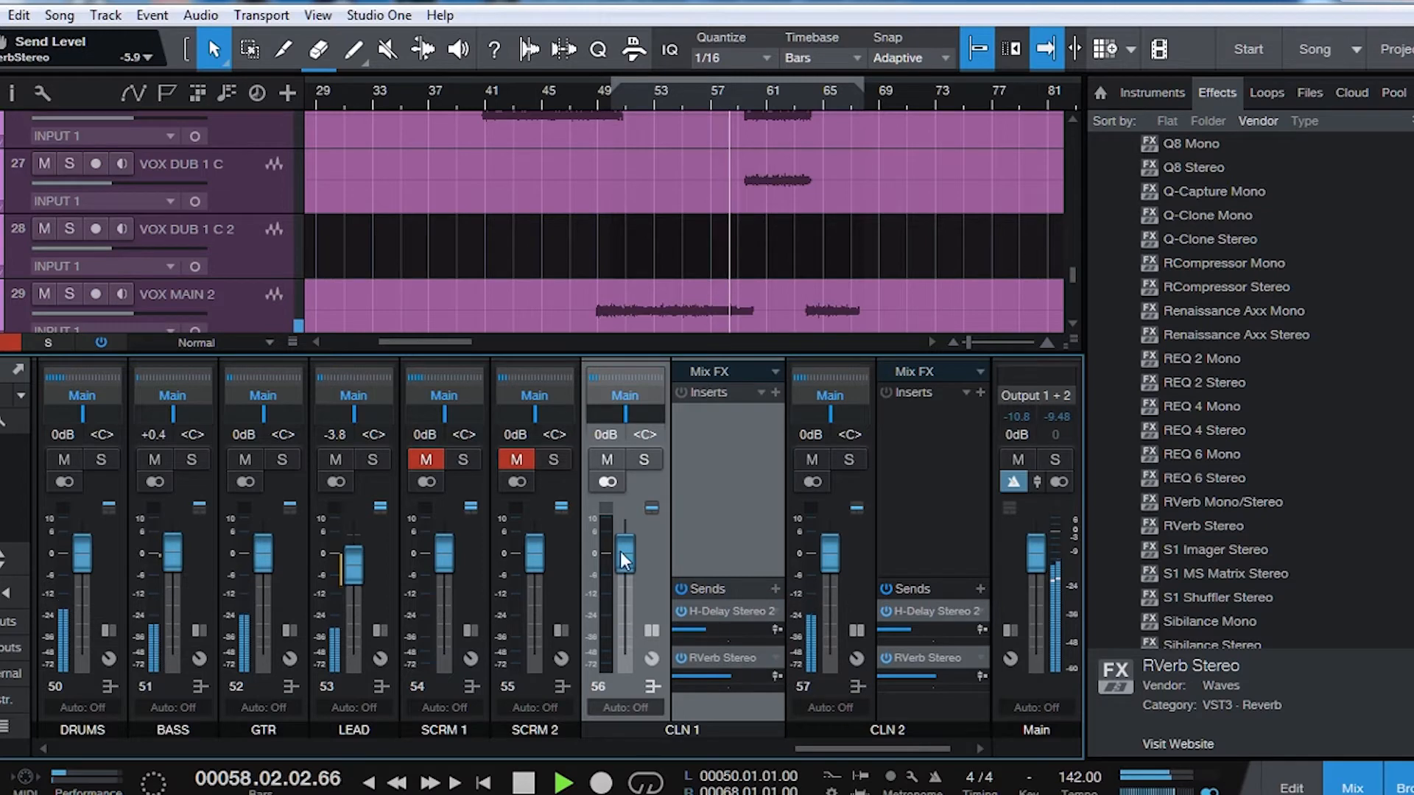
double_click(666, 587)
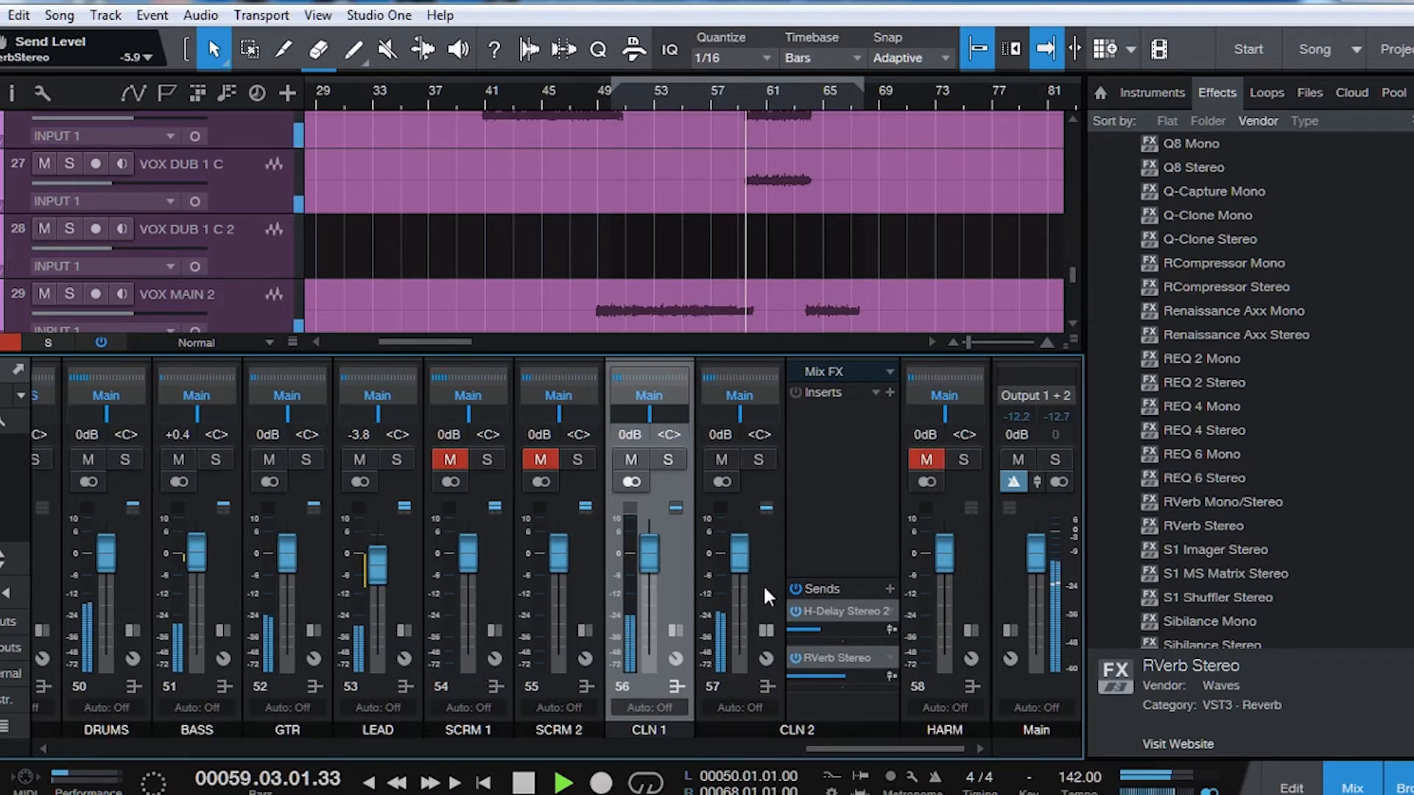
key("space")
double_click(774, 551)
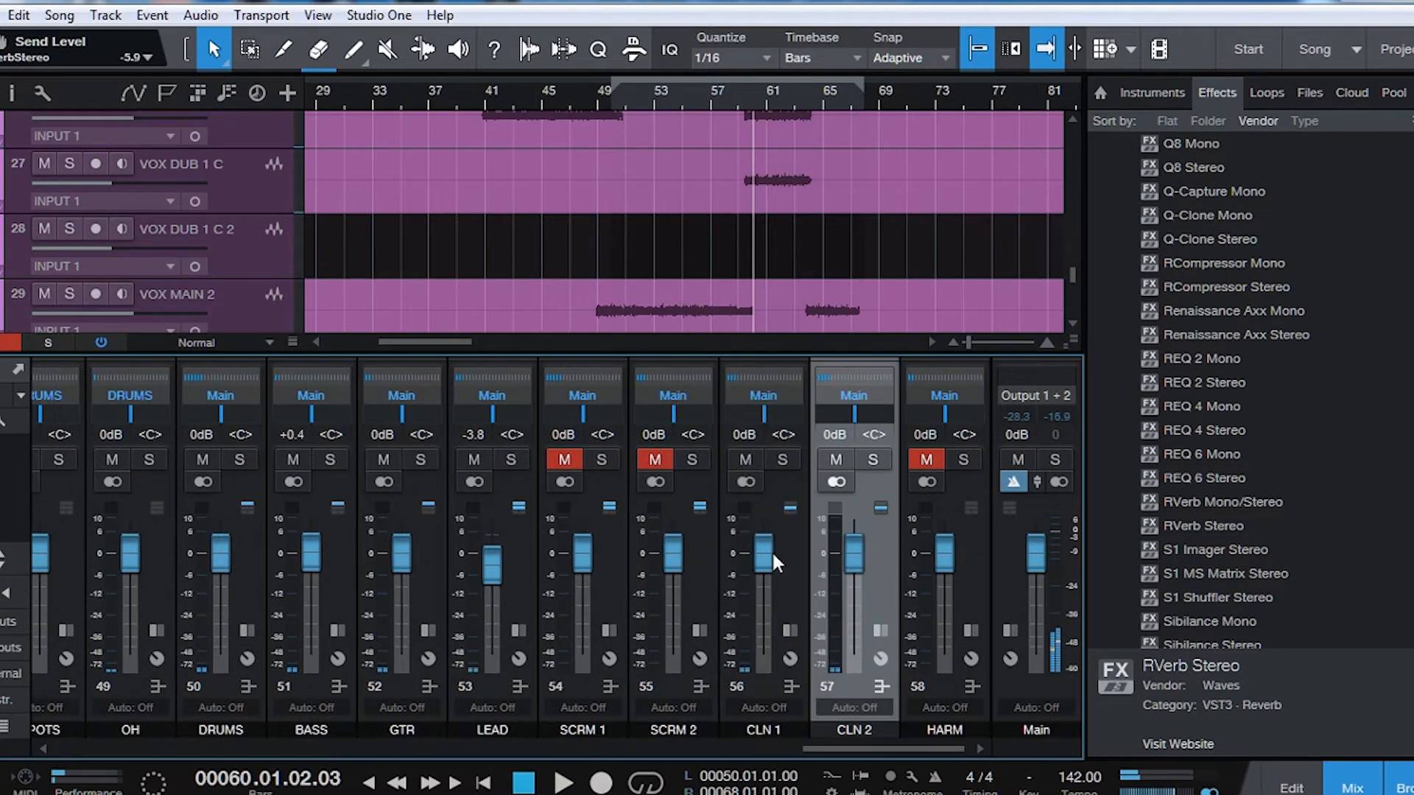
- Load the saved FX chain with DeEssers, two Q10 equalizers, MaxxBass and L1 limiter into the inserts of CLN 1
double_click(794, 545)
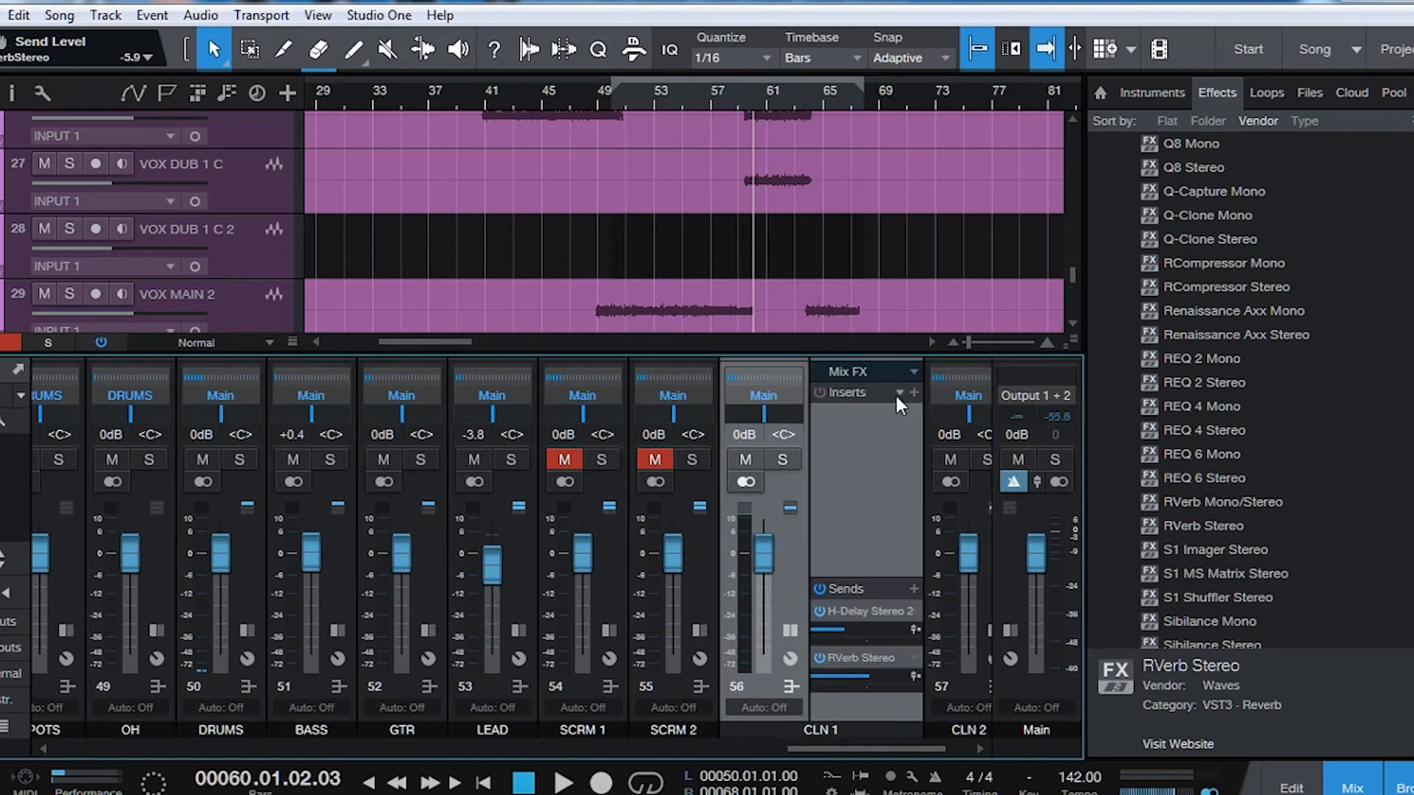
left_click(900, 391)
left_click(1013, 747)
scroll(1010, 744, "down", 10)
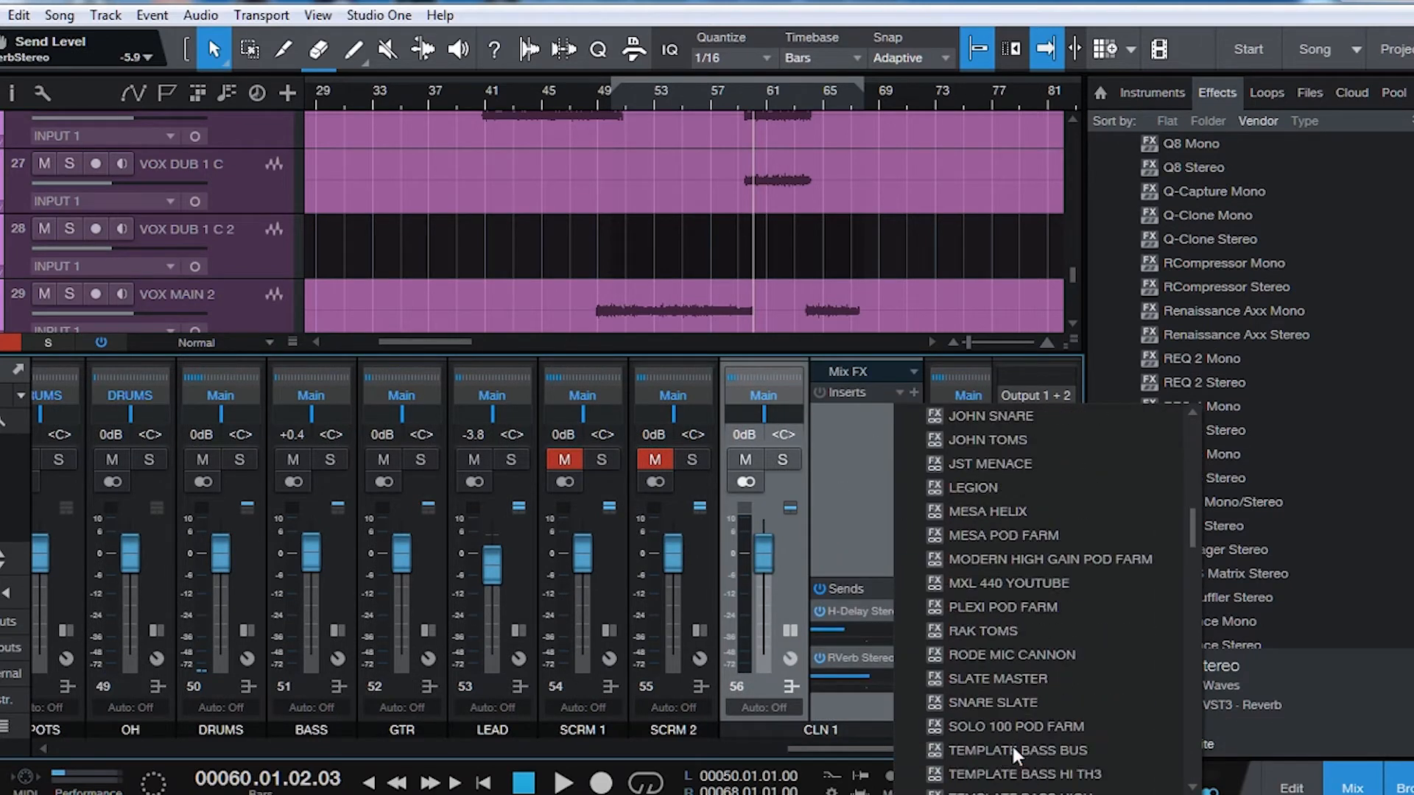
scroll(1010, 744, "down", 1)
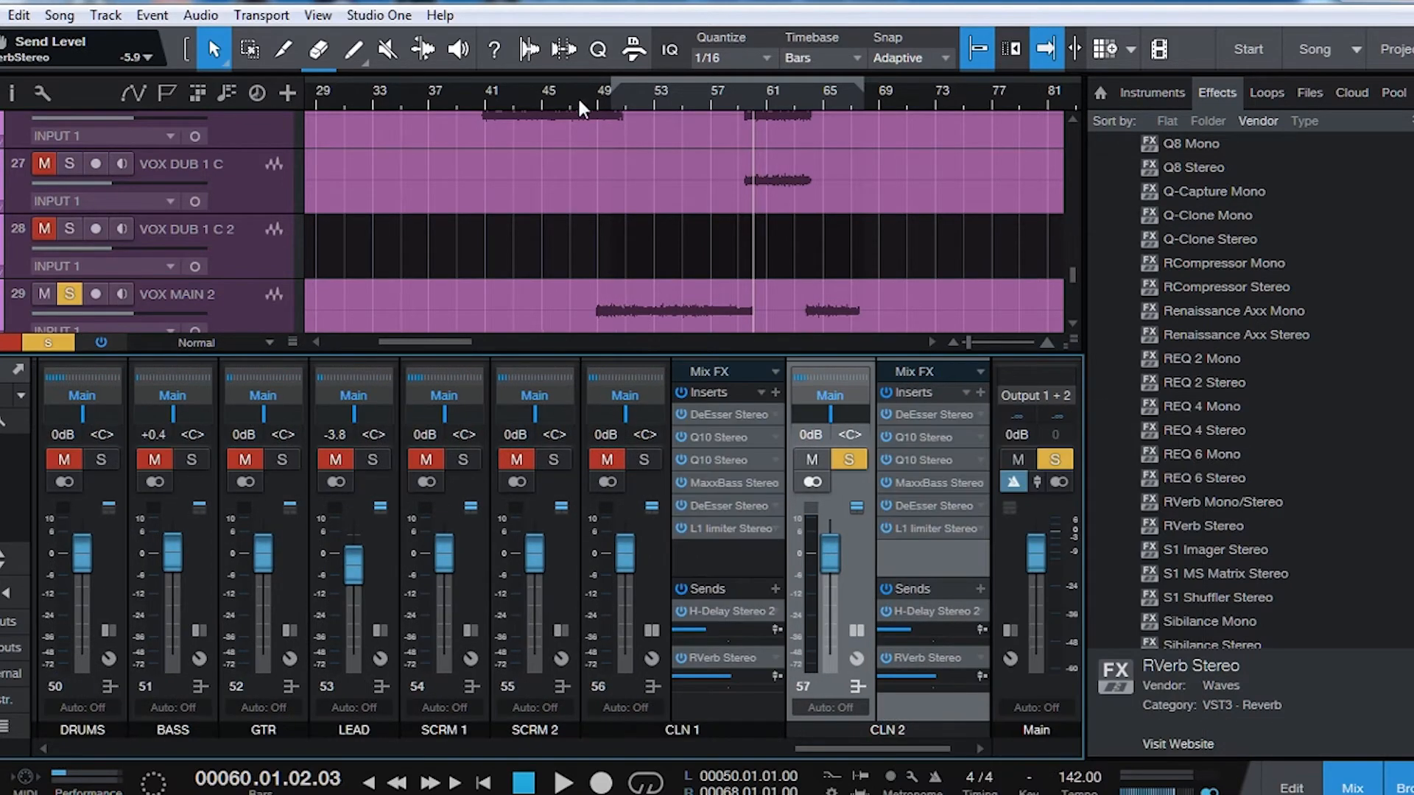
- Play the solo CLN 2 bus from bar 49 and set its first DeEsser's threshold to -36.1 dB
left_click(594, 96)
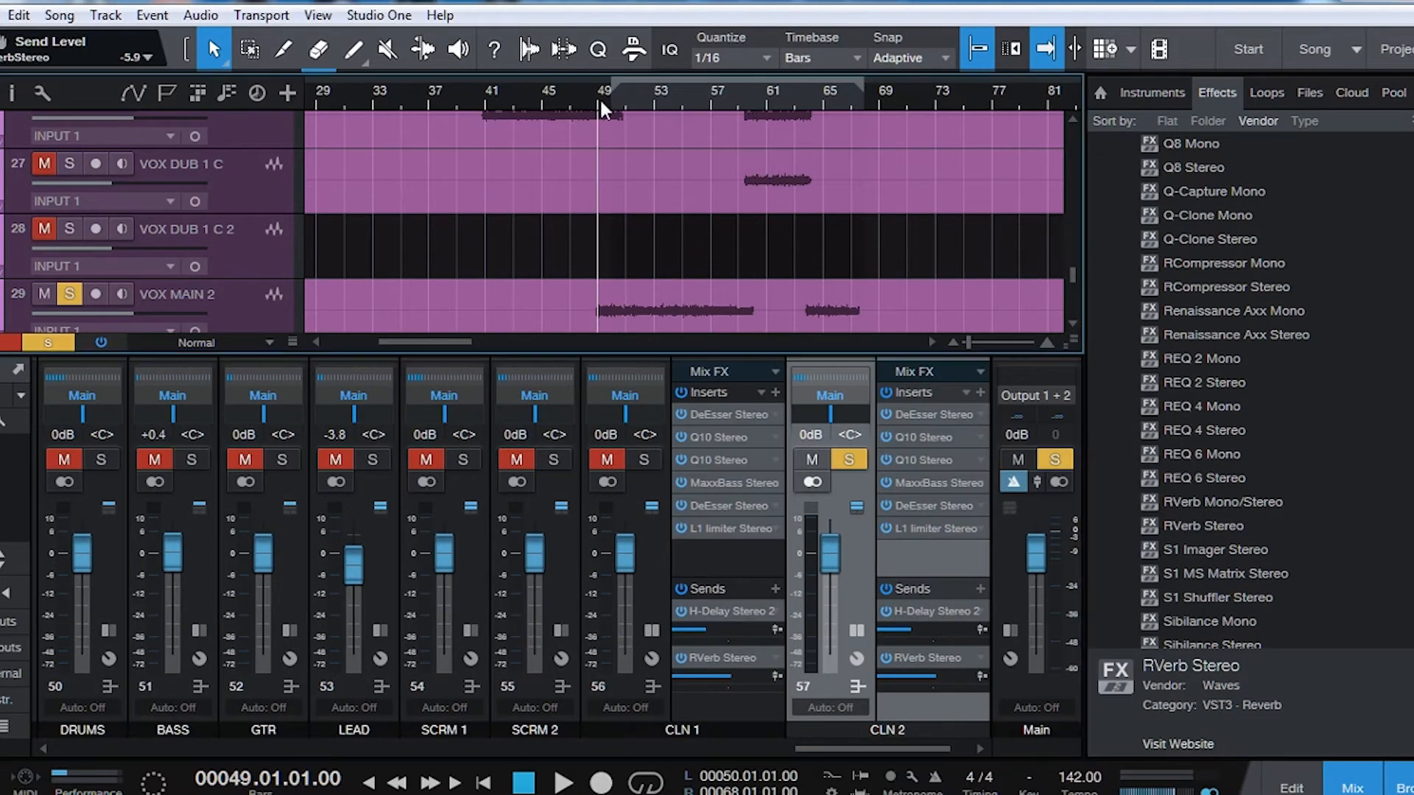
left_click_drag(886, 746, 903, 747)
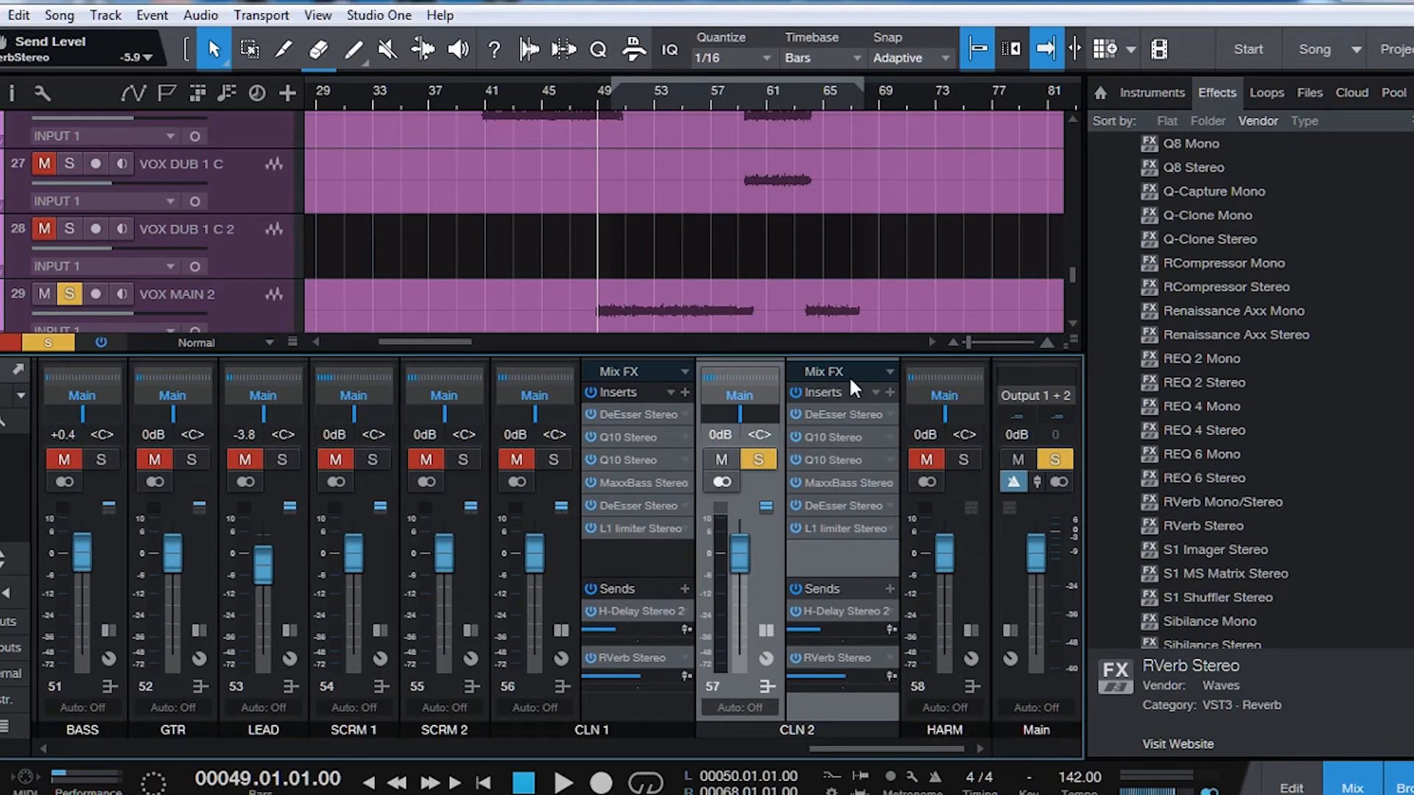
left_click(852, 412)
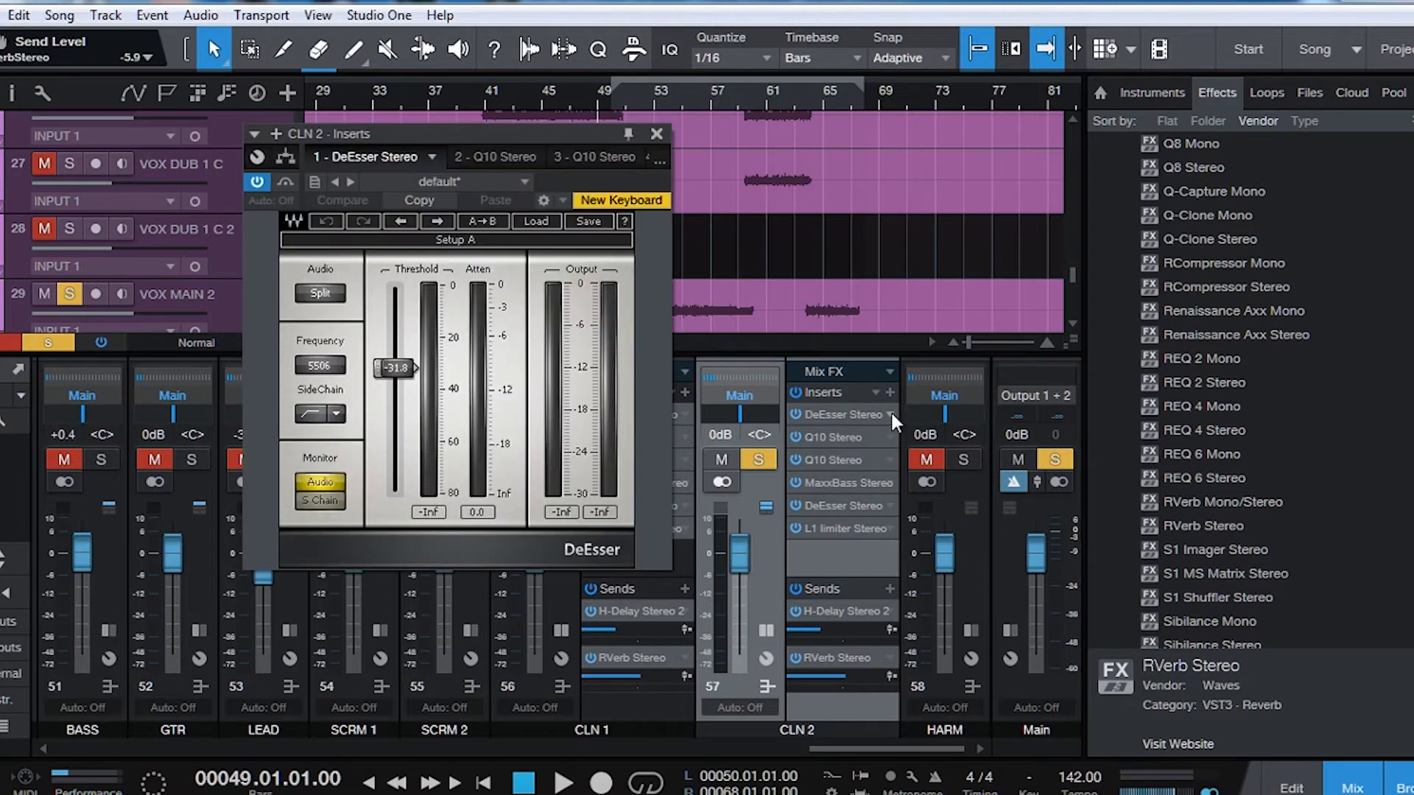
left_click_drag(462, 127, 344, 117)
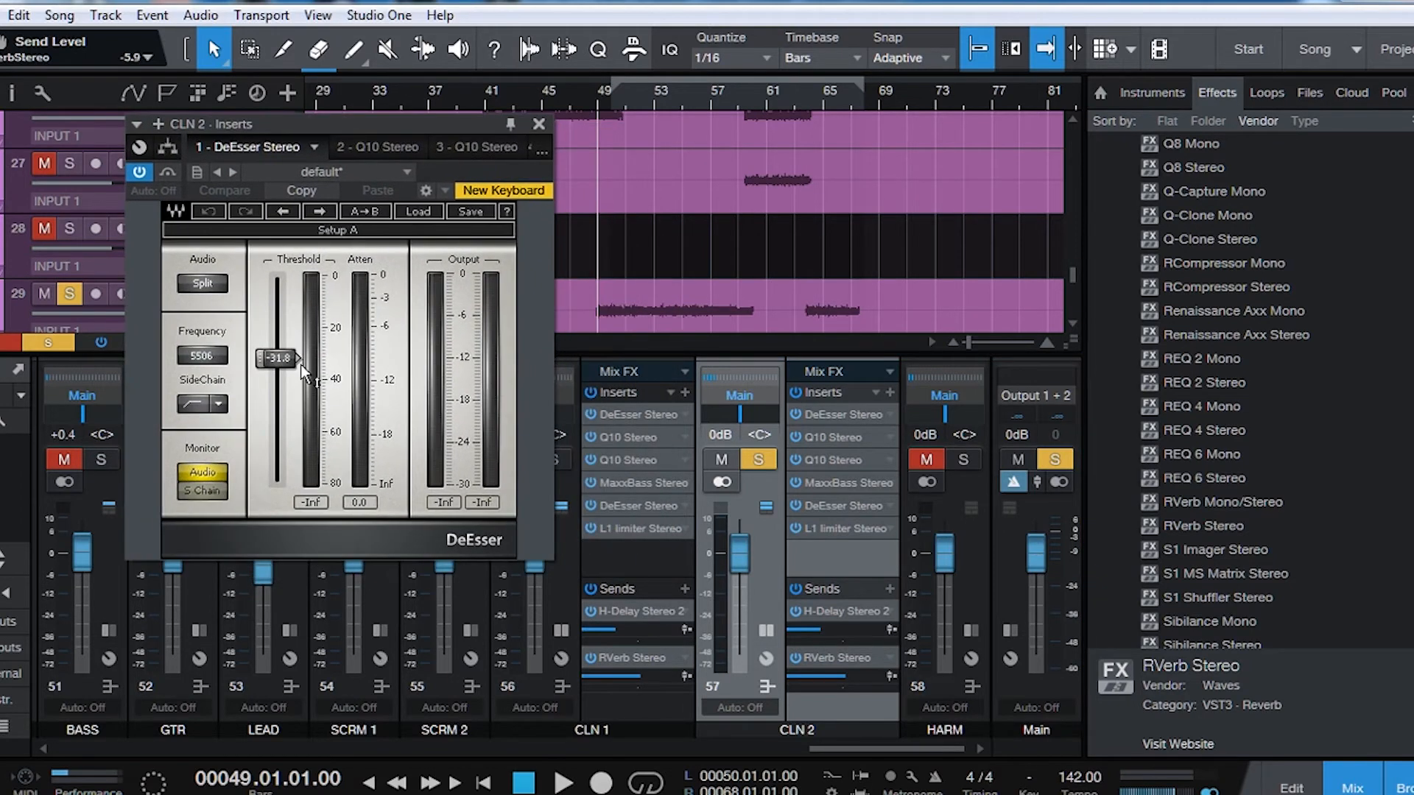
key("space")
left_click_drag(284, 357, 284, 367)
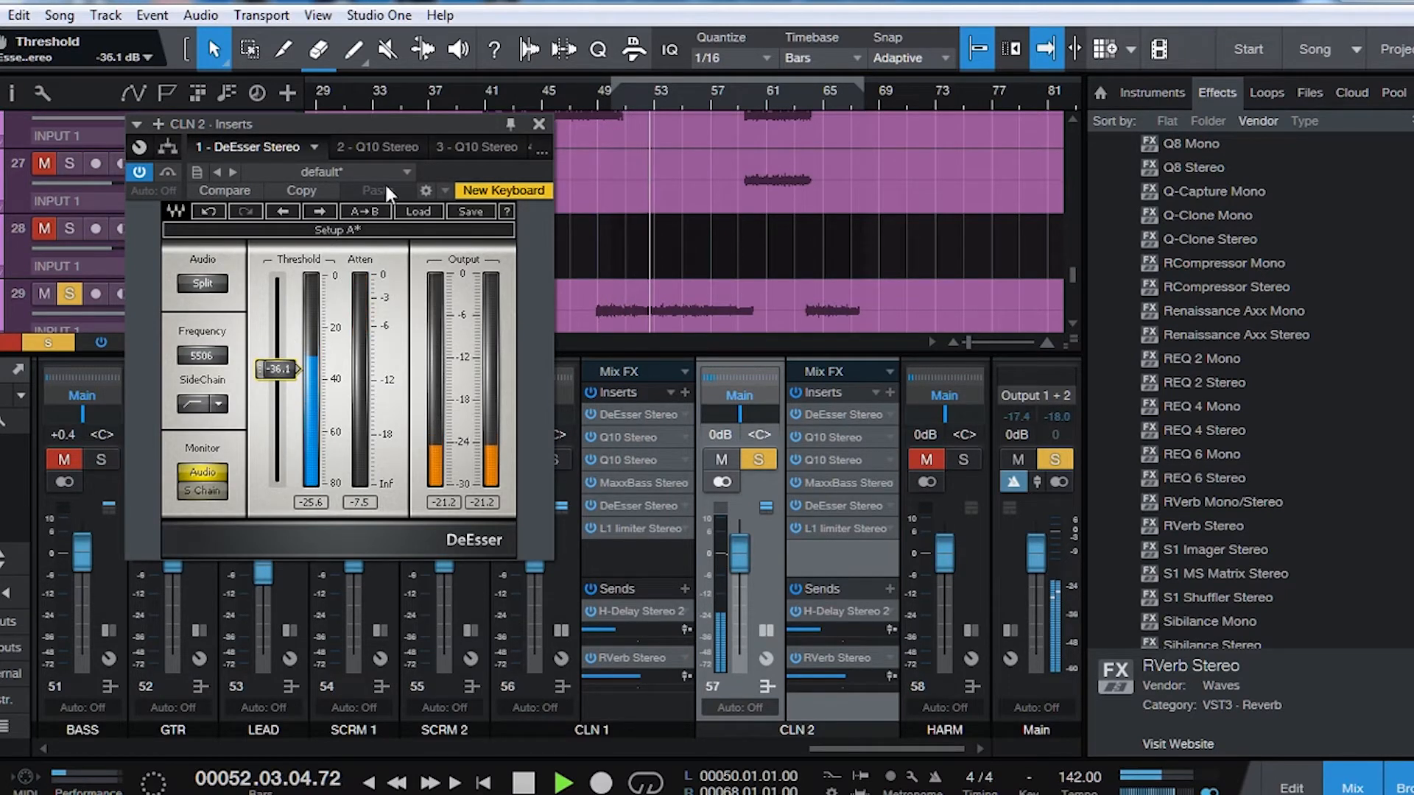
- Set the threshold of CLN 2's second DeEsser, in insert slot 5, to -32.3 dB during playback
left_click(845, 505)
left_click_drag(277, 346, 285, 359)
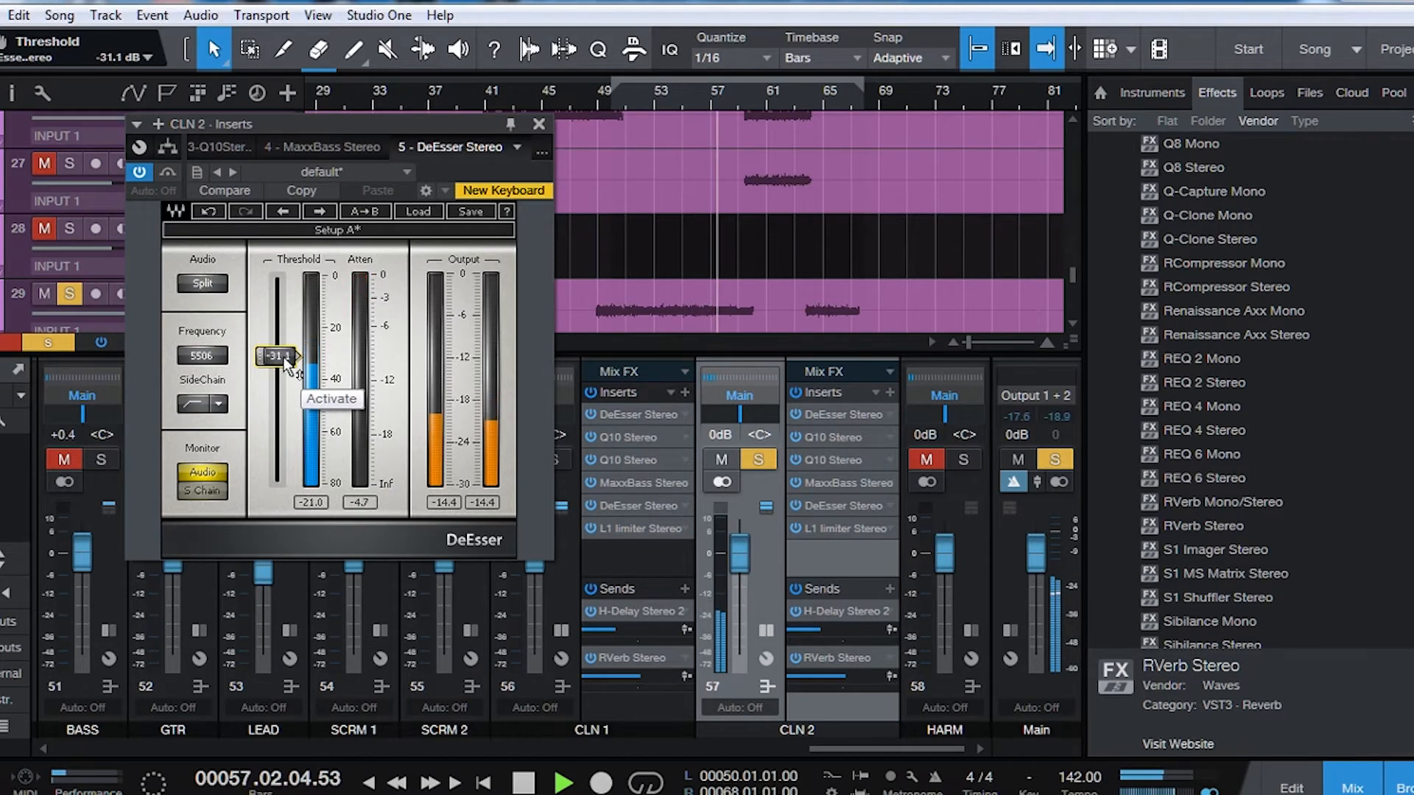
left_click_drag(284, 359, 284, 362)
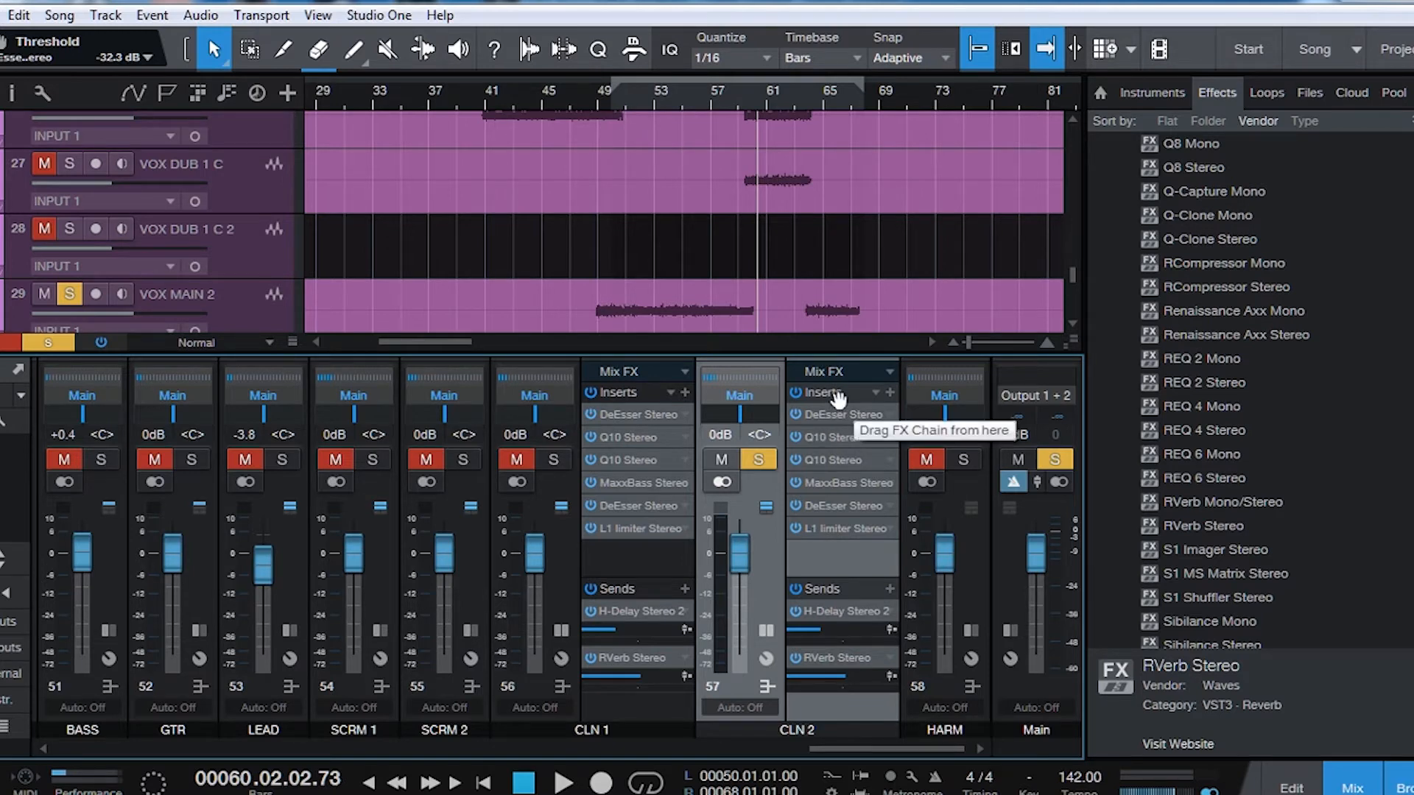
- Lower the linked threshold and output ceiling of CLN 2's L1 limiter to -21.7 dB while playing from about bar 49
left_click(833, 527)
key("space")
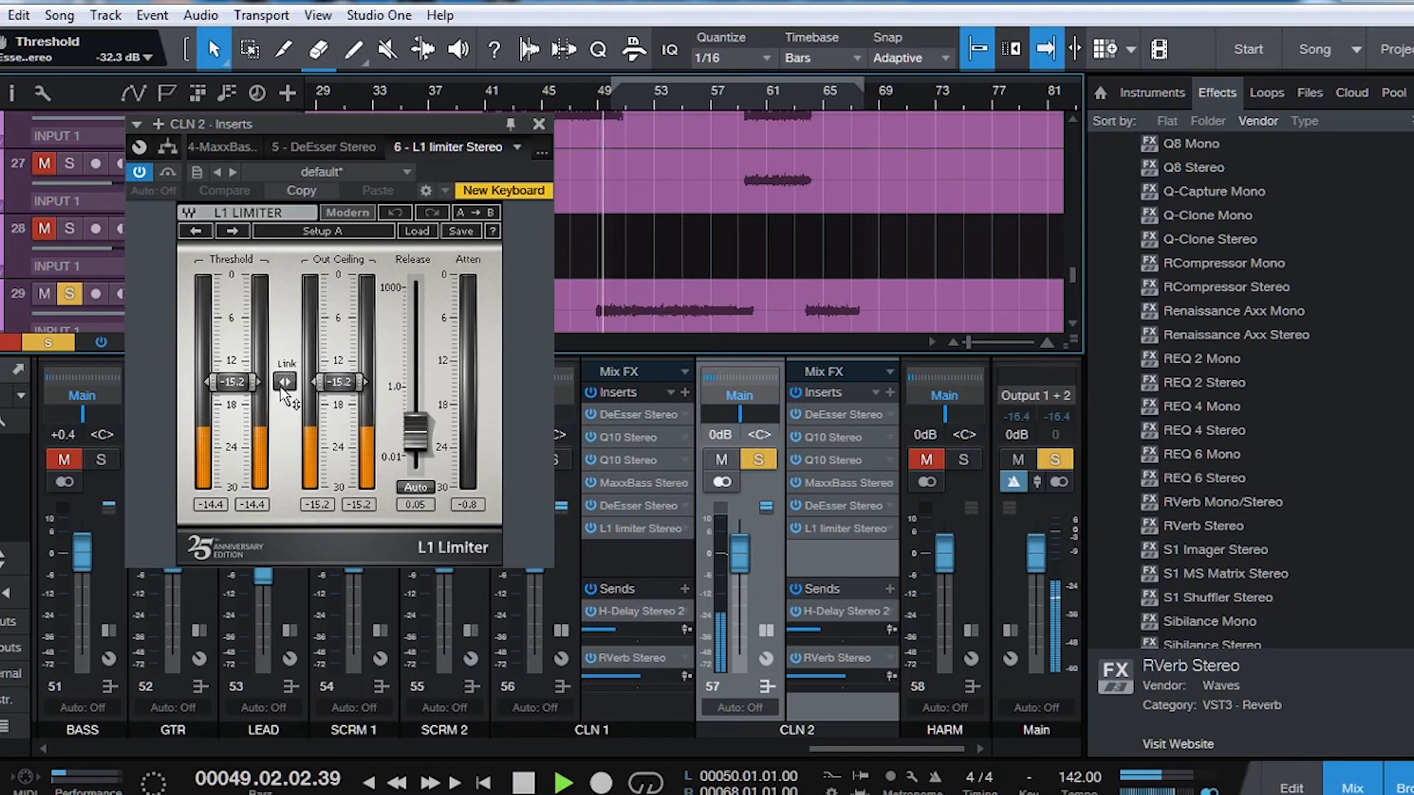
left_click_drag(233, 388, 233, 407)
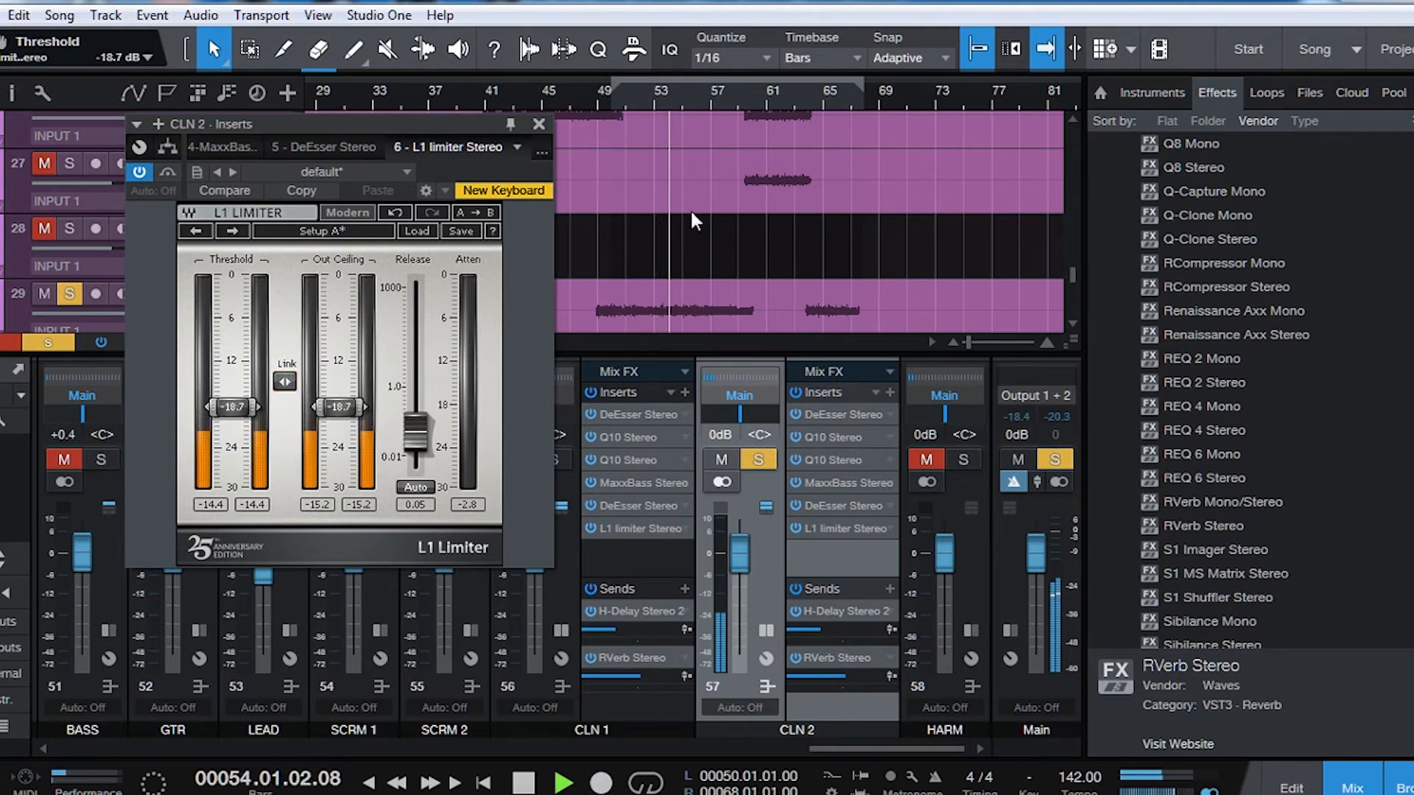
left_click_drag(285, 382, 285, 403)
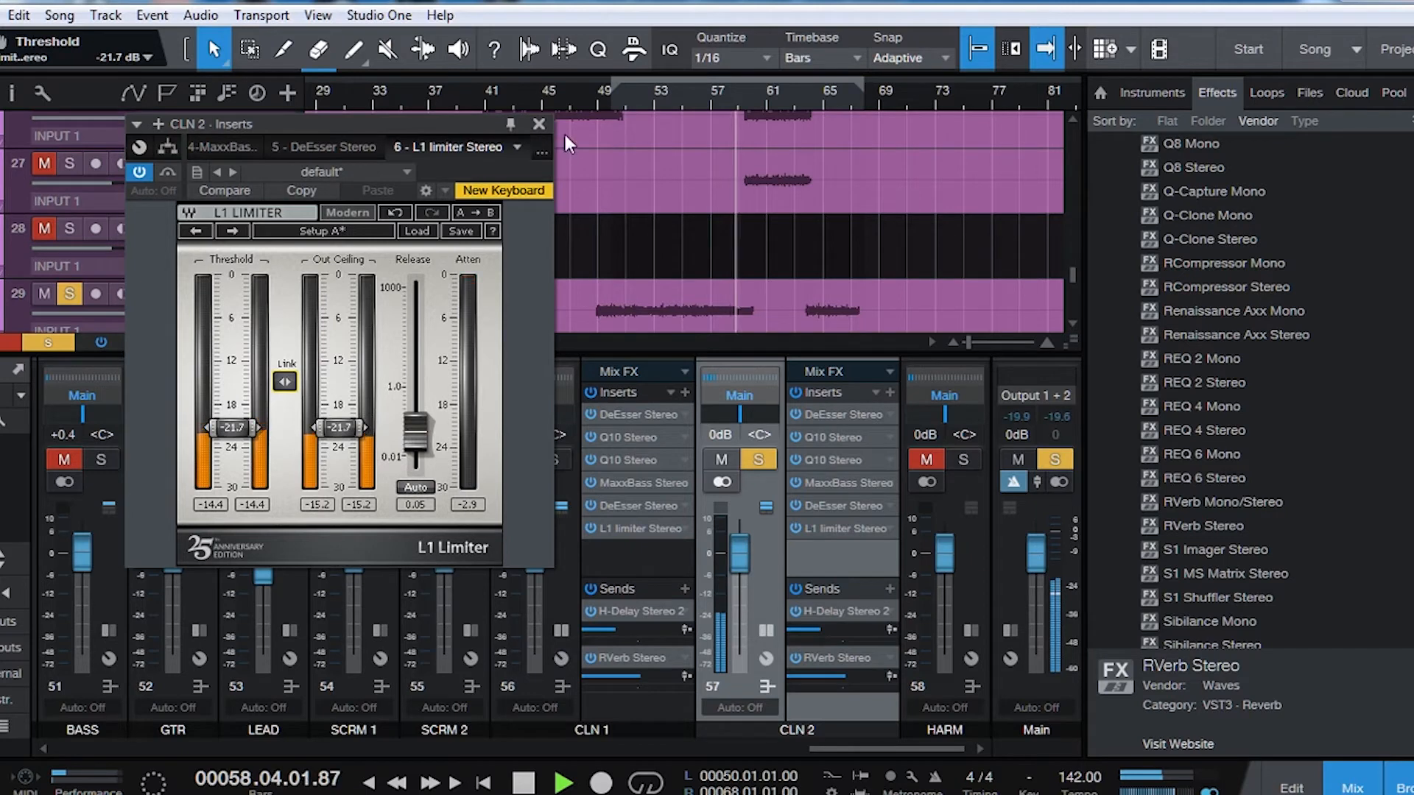
left_click(538, 124)
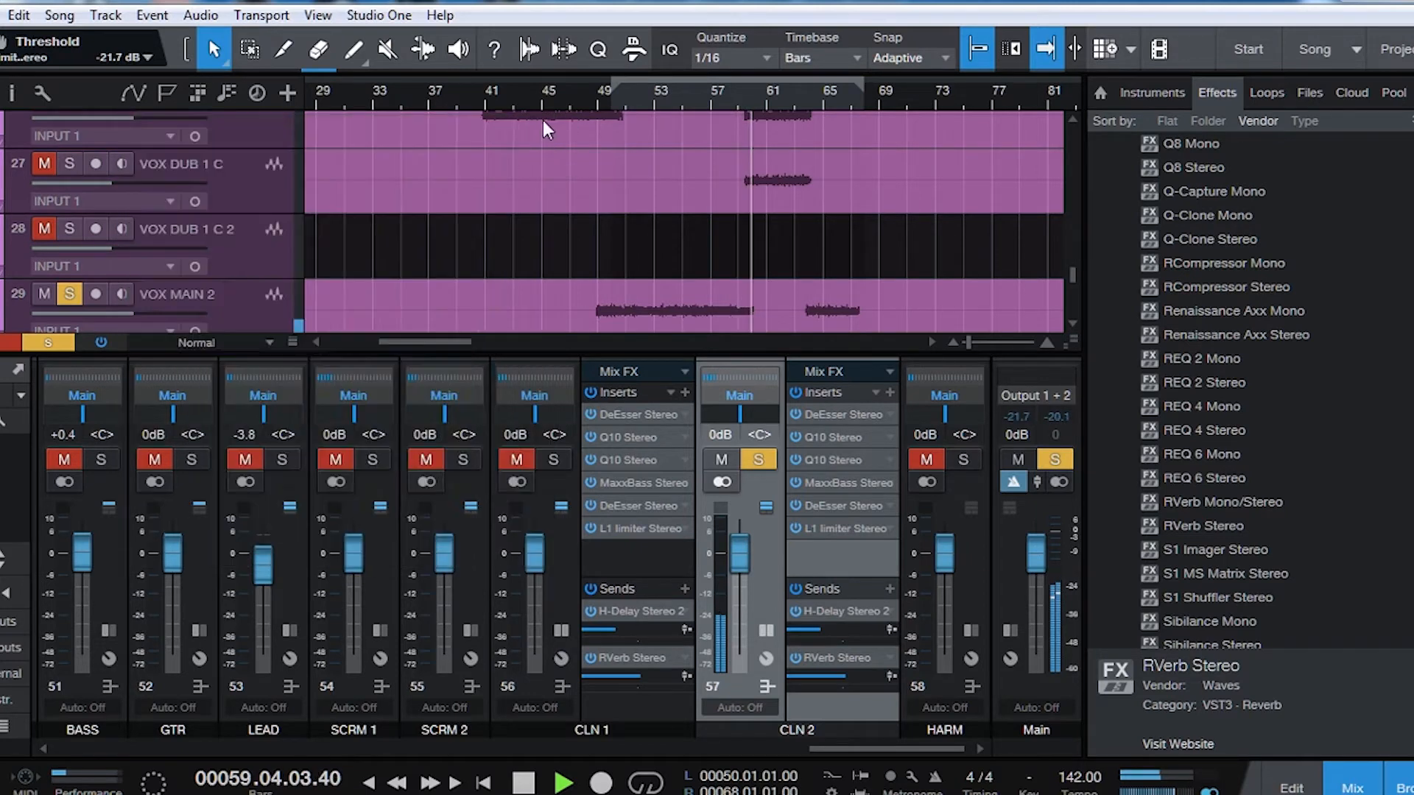
- Stop playback, solo and expand the HARM bus, and copy CLN 2's whole insert chain onto it
scroll(542, 121, "down", 2)
key("space")
double_click(980, 556)
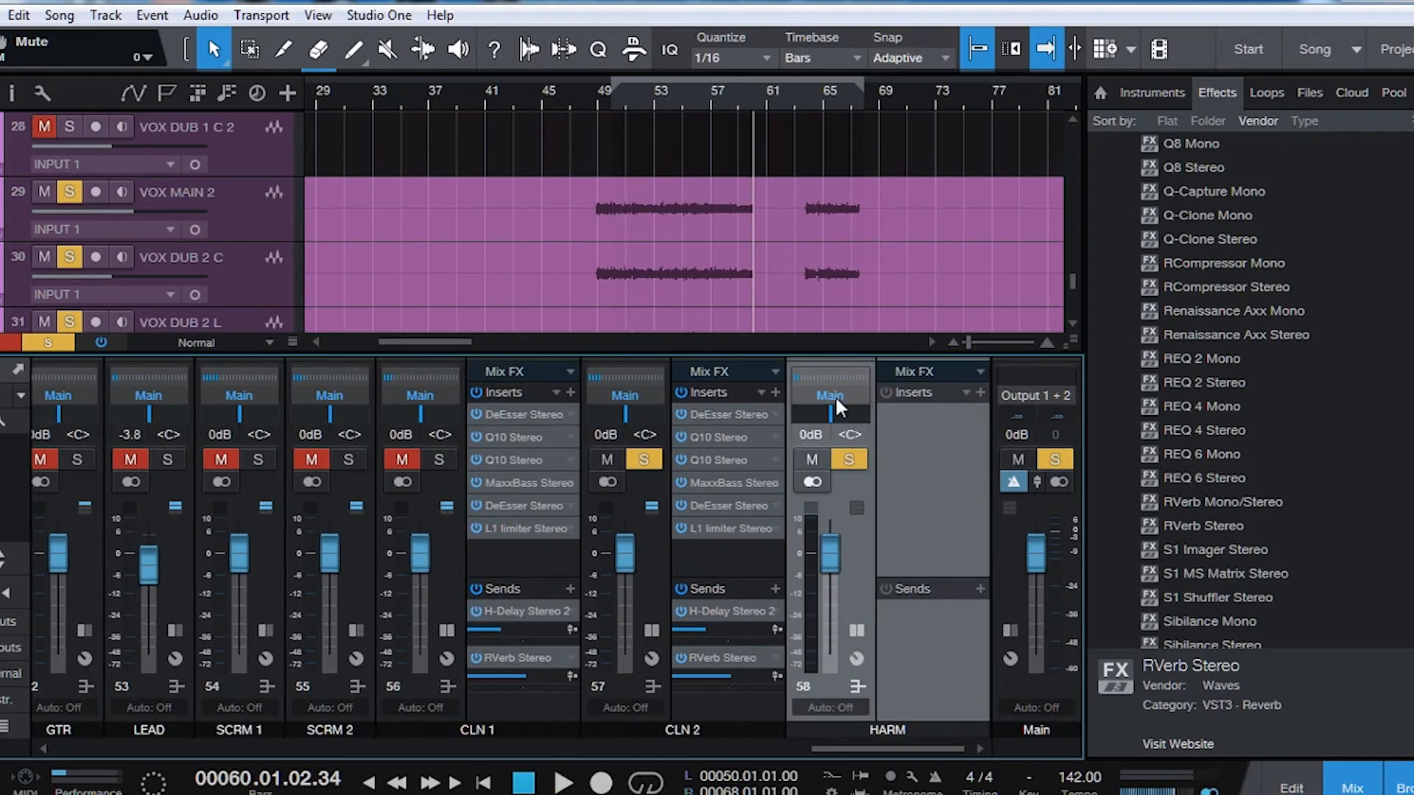
left_click_drag(720, 398, 941, 430)
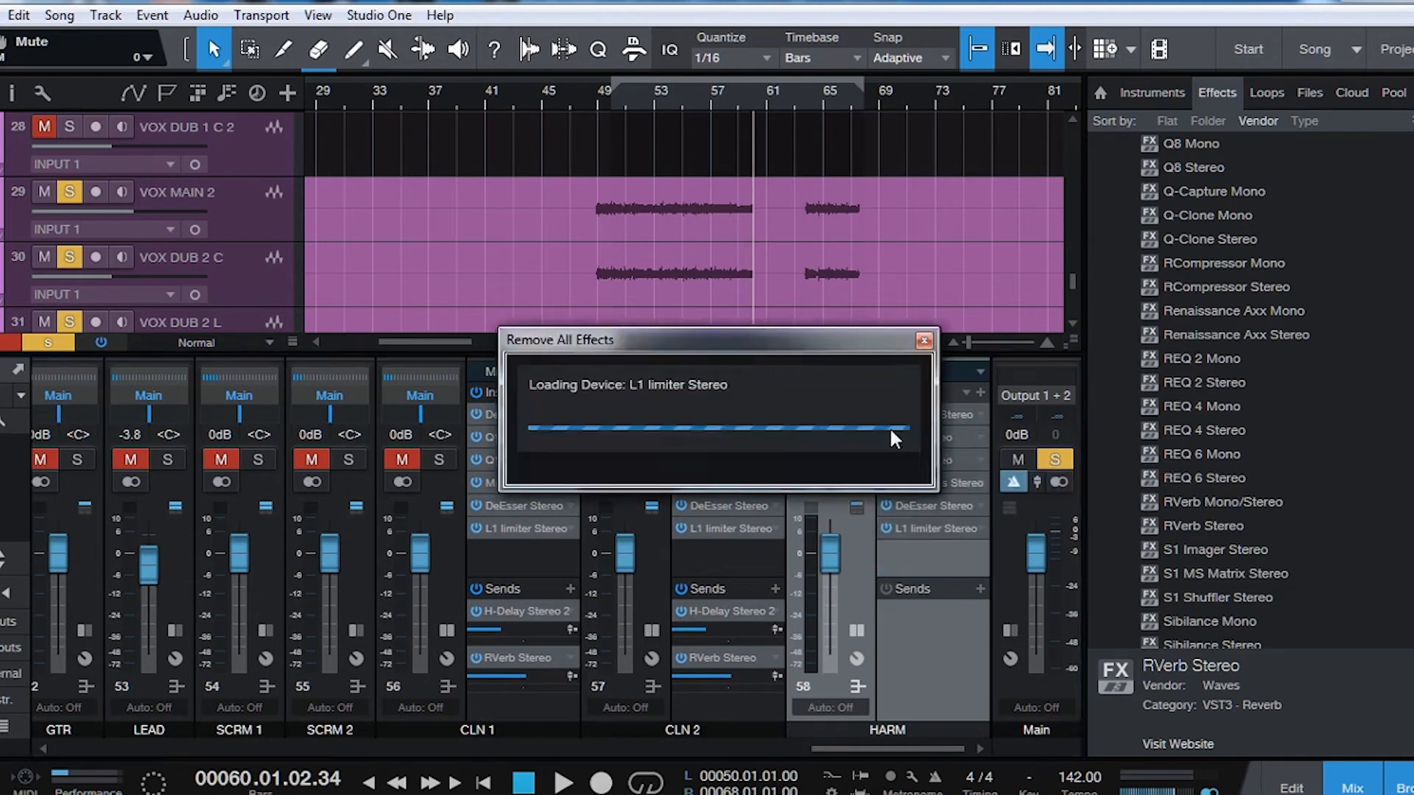
- Lower HARM's L1 limiter threshold and ceiling to -27.1 dB while playing the harmony section, then close the limiter and stop playback
double_click(925, 527)
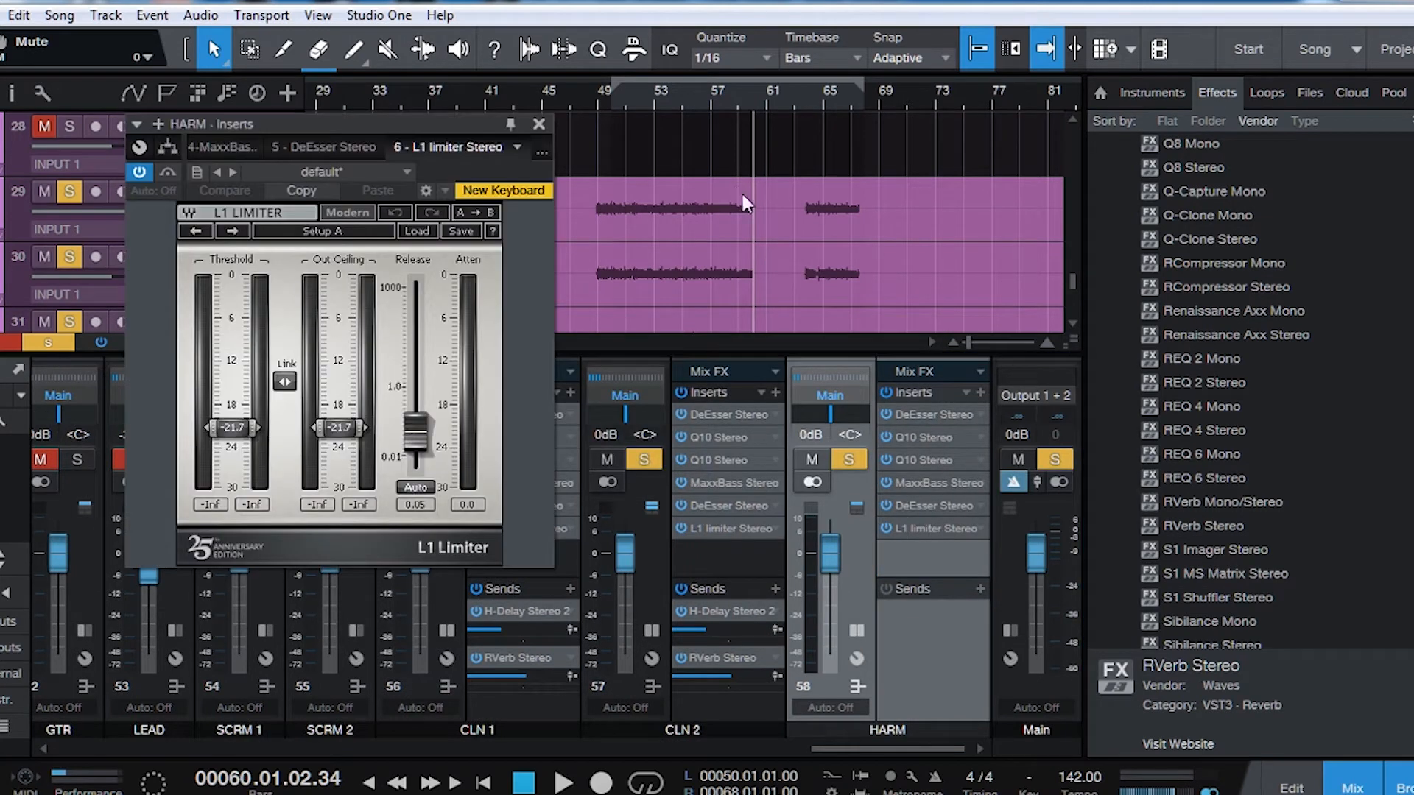
scroll(822, 264, "down", 2)
scroll(819, 261, "down", 1)
left_click(698, 93)
key("space")
left_click_drag(284, 381, 284, 420)
left_click(728, 103)
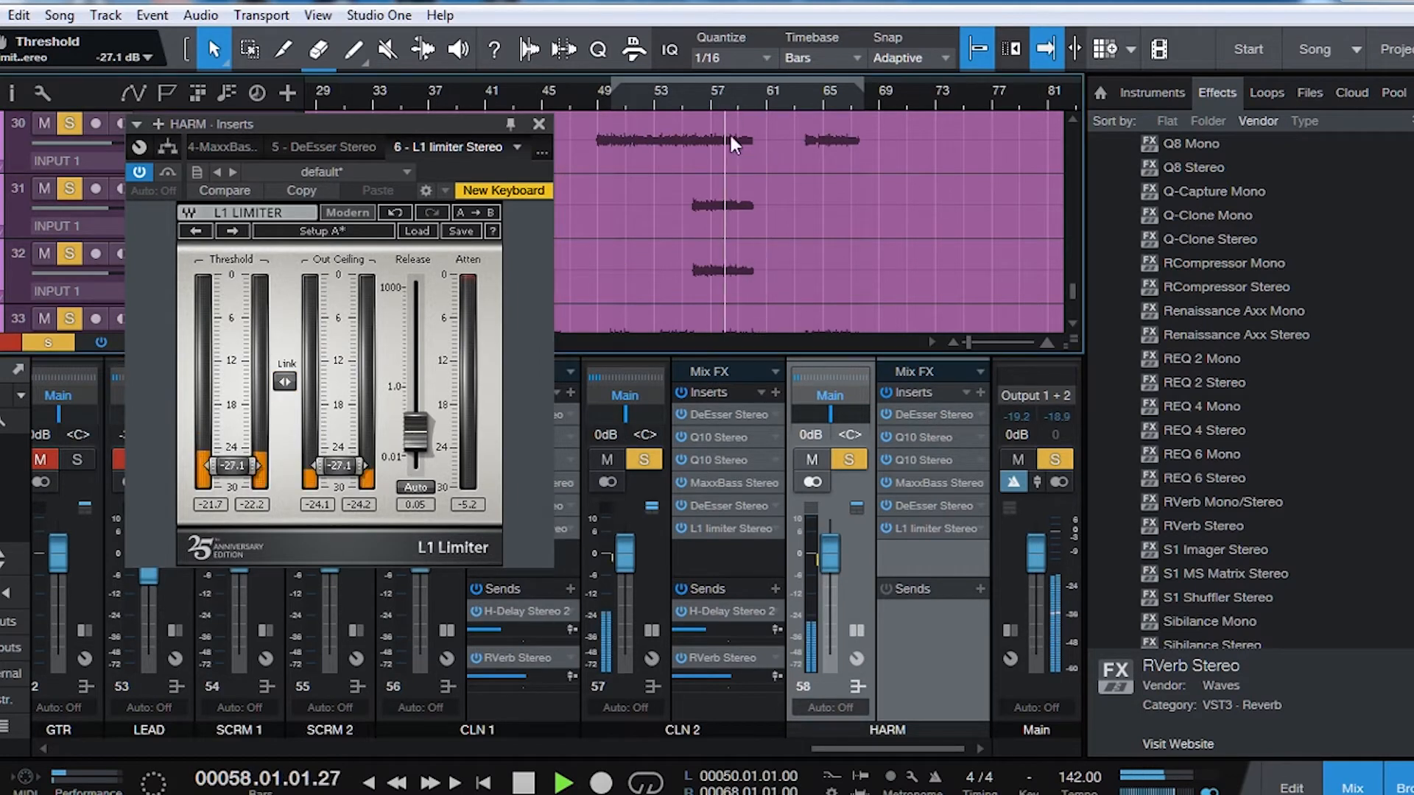
left_click(539, 123)
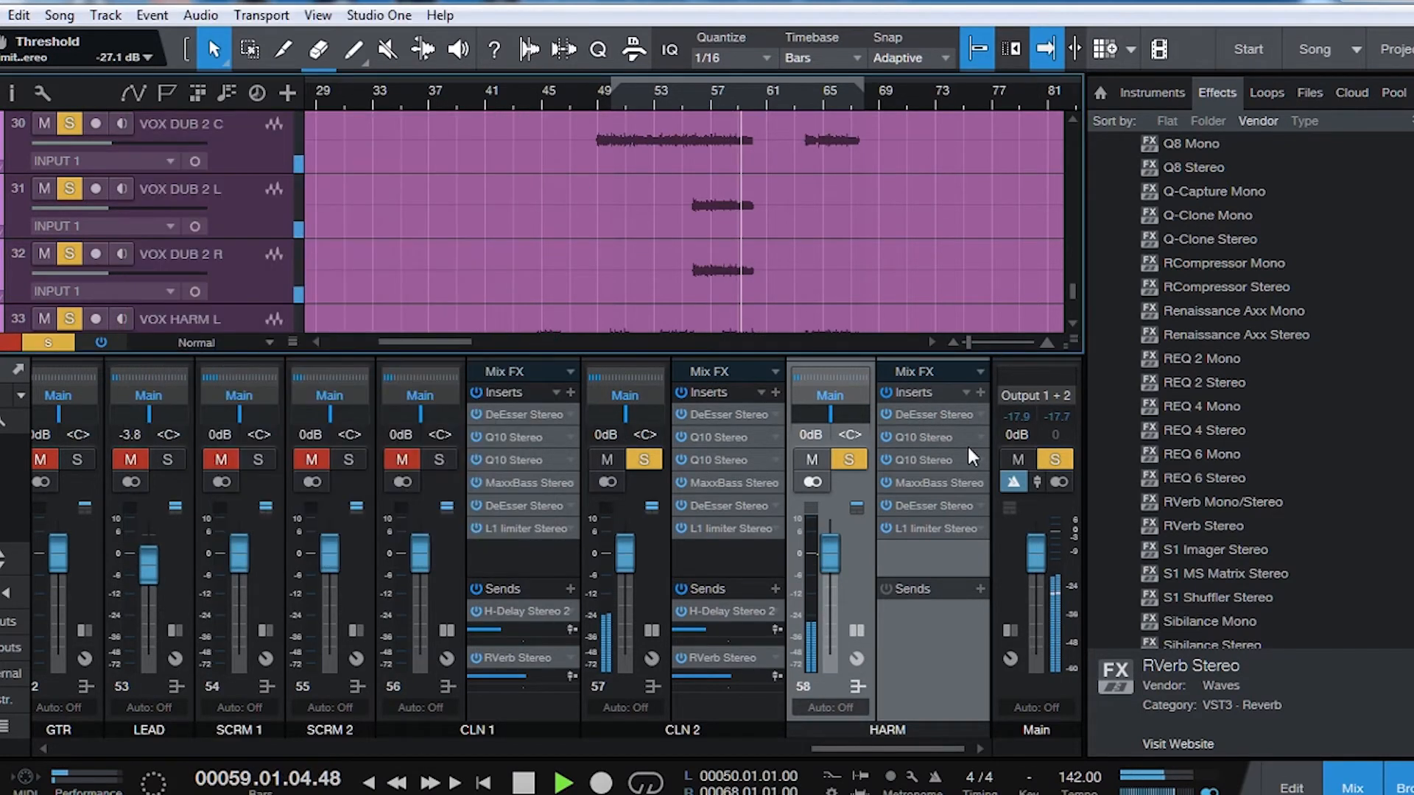
key("space")
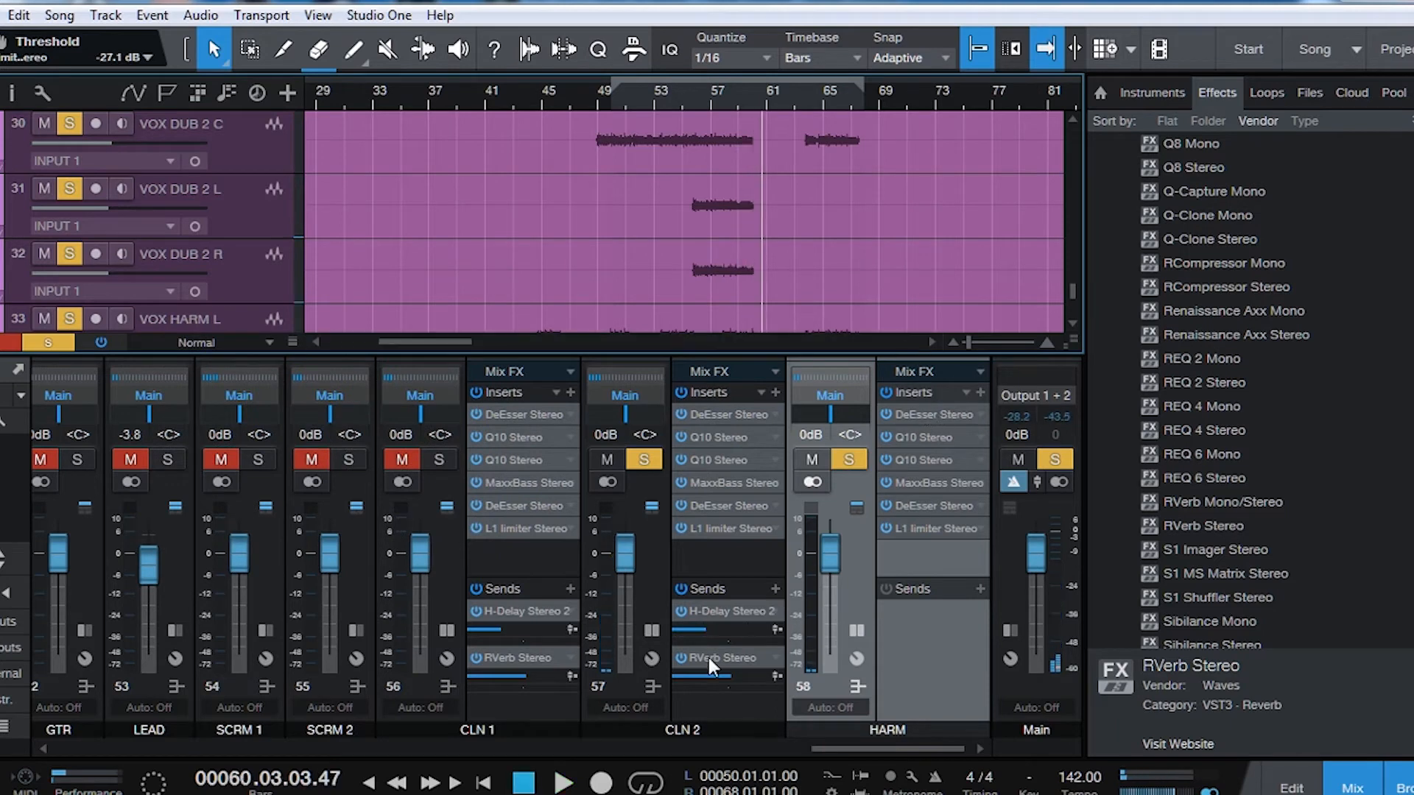
- Copy CLN 2's RVerb send to the HARM bus, set its level to -1.5 dB, and audition it
left_click_drag(708, 658, 934, 631)
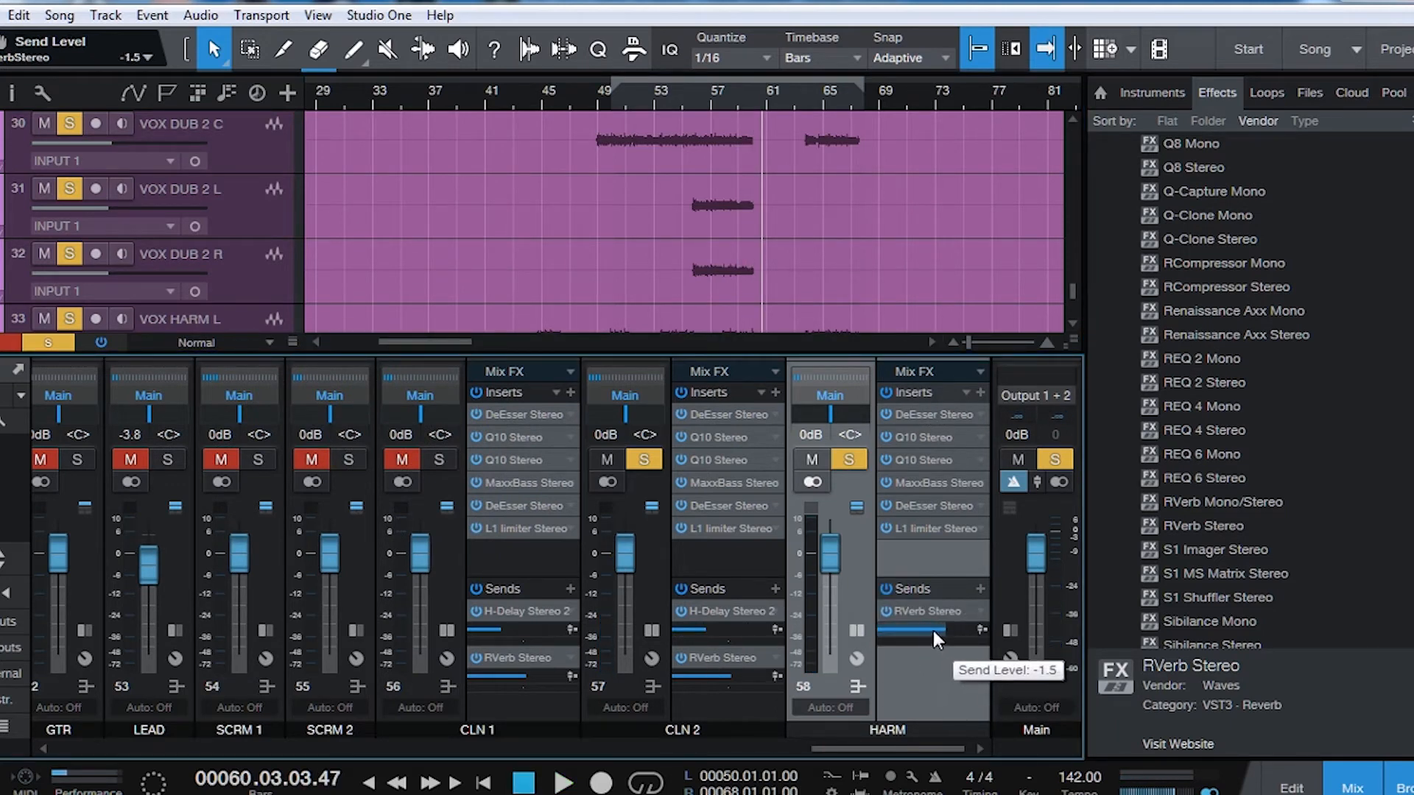
key("space")
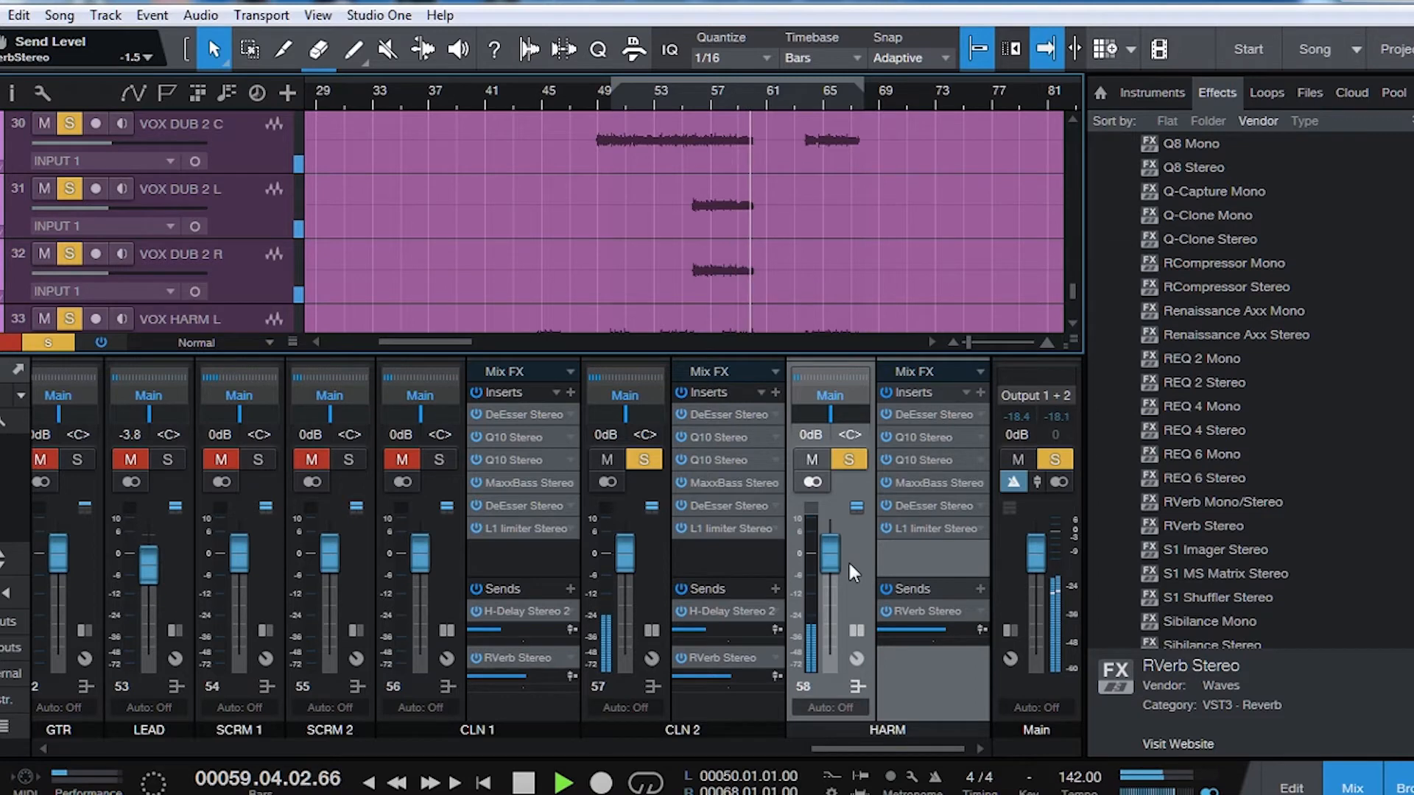
key("space")
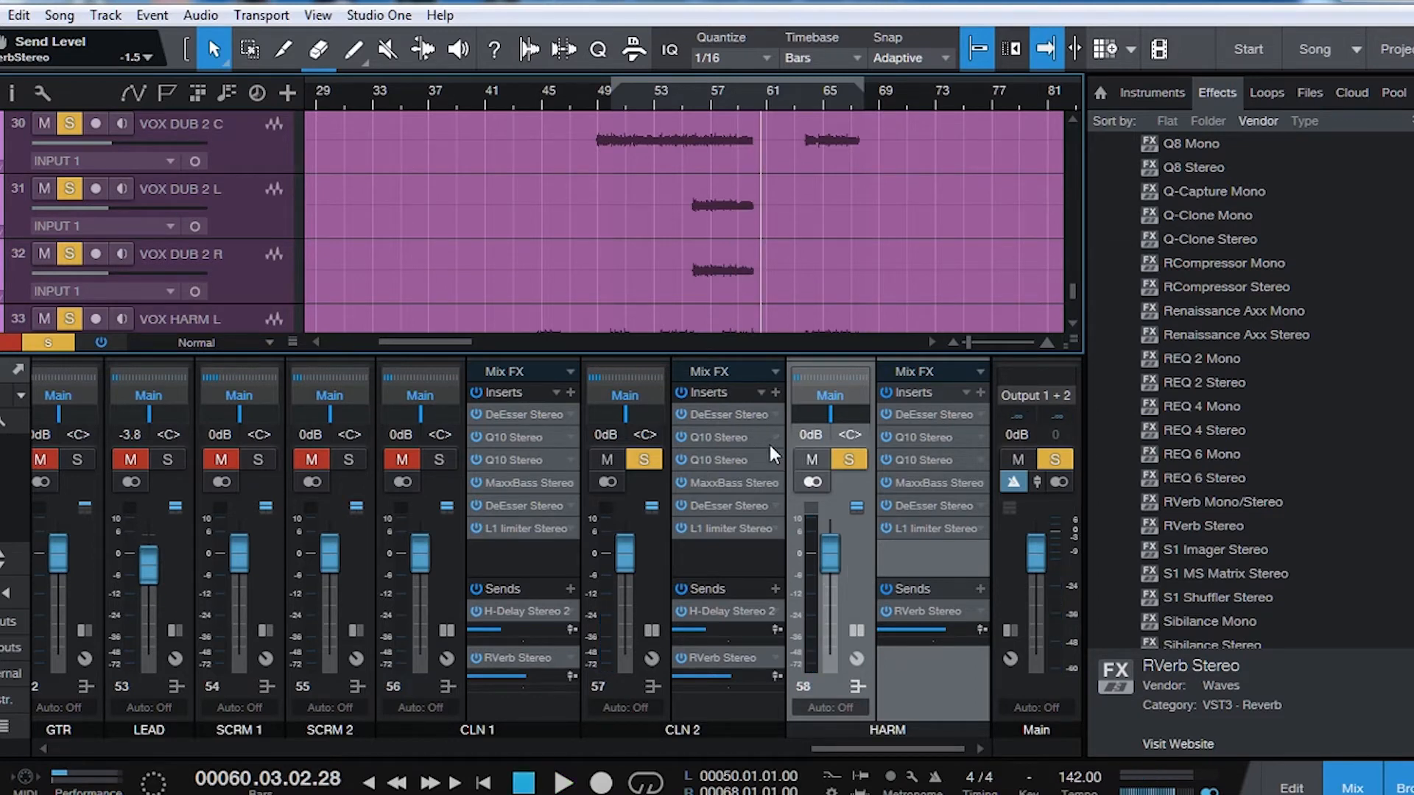
- Review CLN 2's insert settings in order: both Q10 equalizers, MaxxBass, the second DeEsser and the L1 limiter
left_click(727, 439)
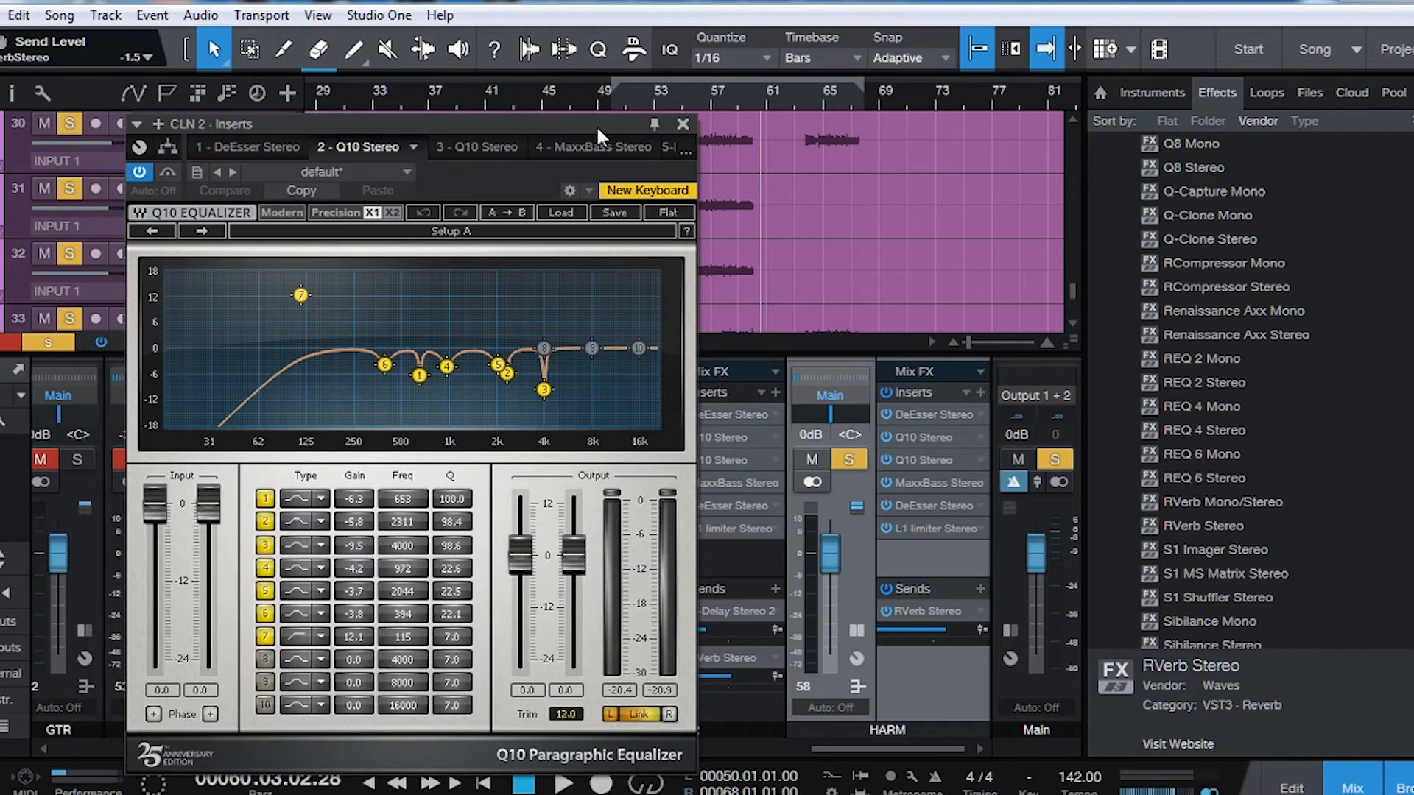
left_click_drag(595, 125, 498, 51)
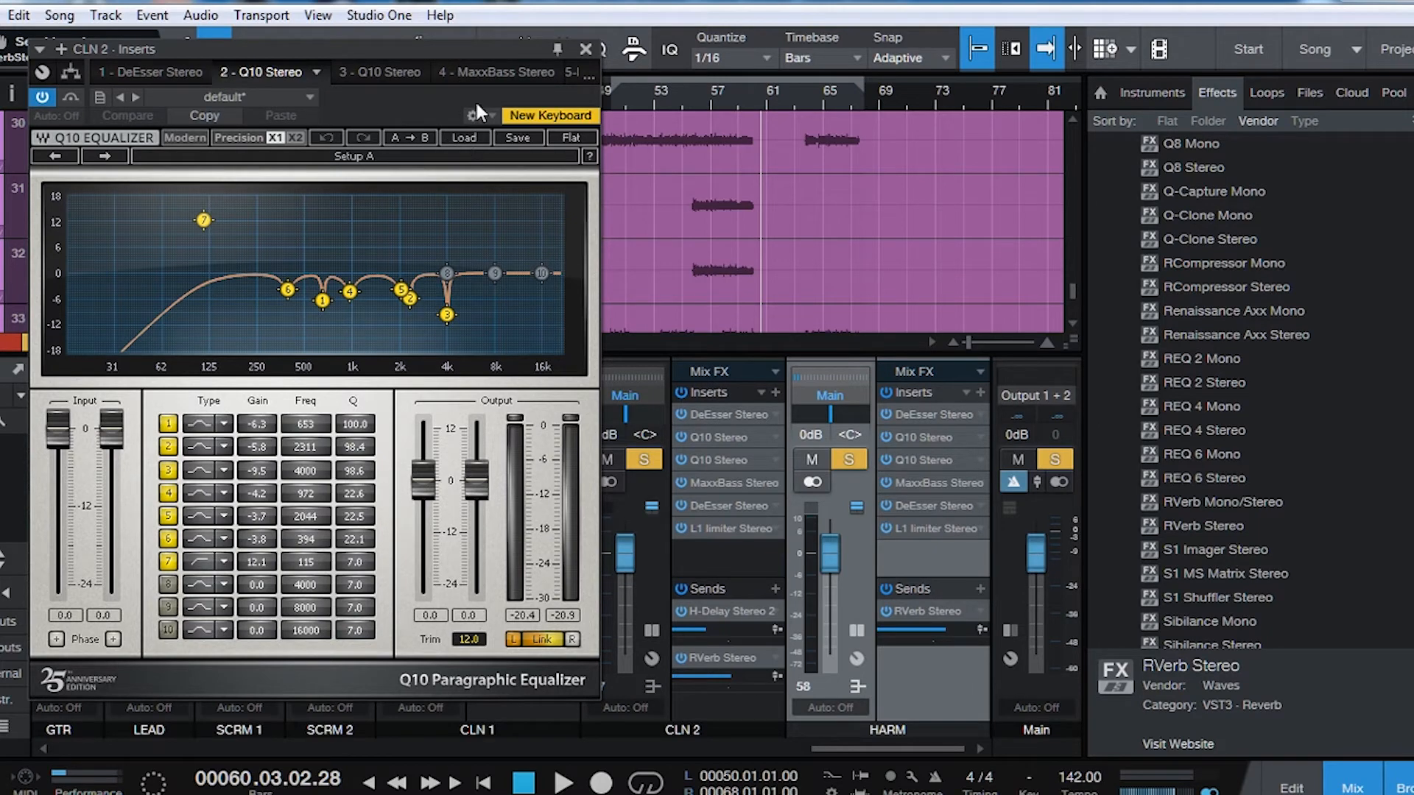
left_click(387, 71)
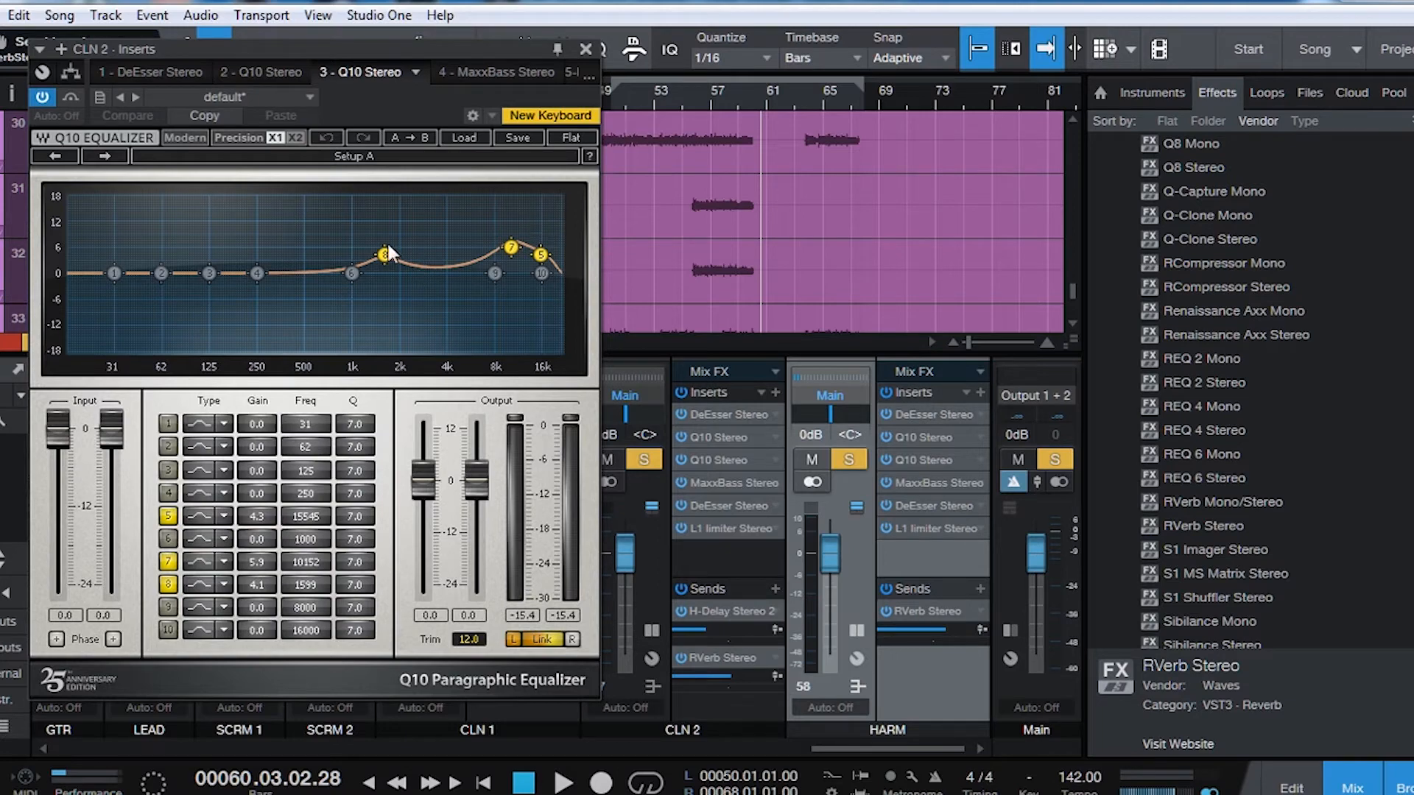
left_click(503, 74)
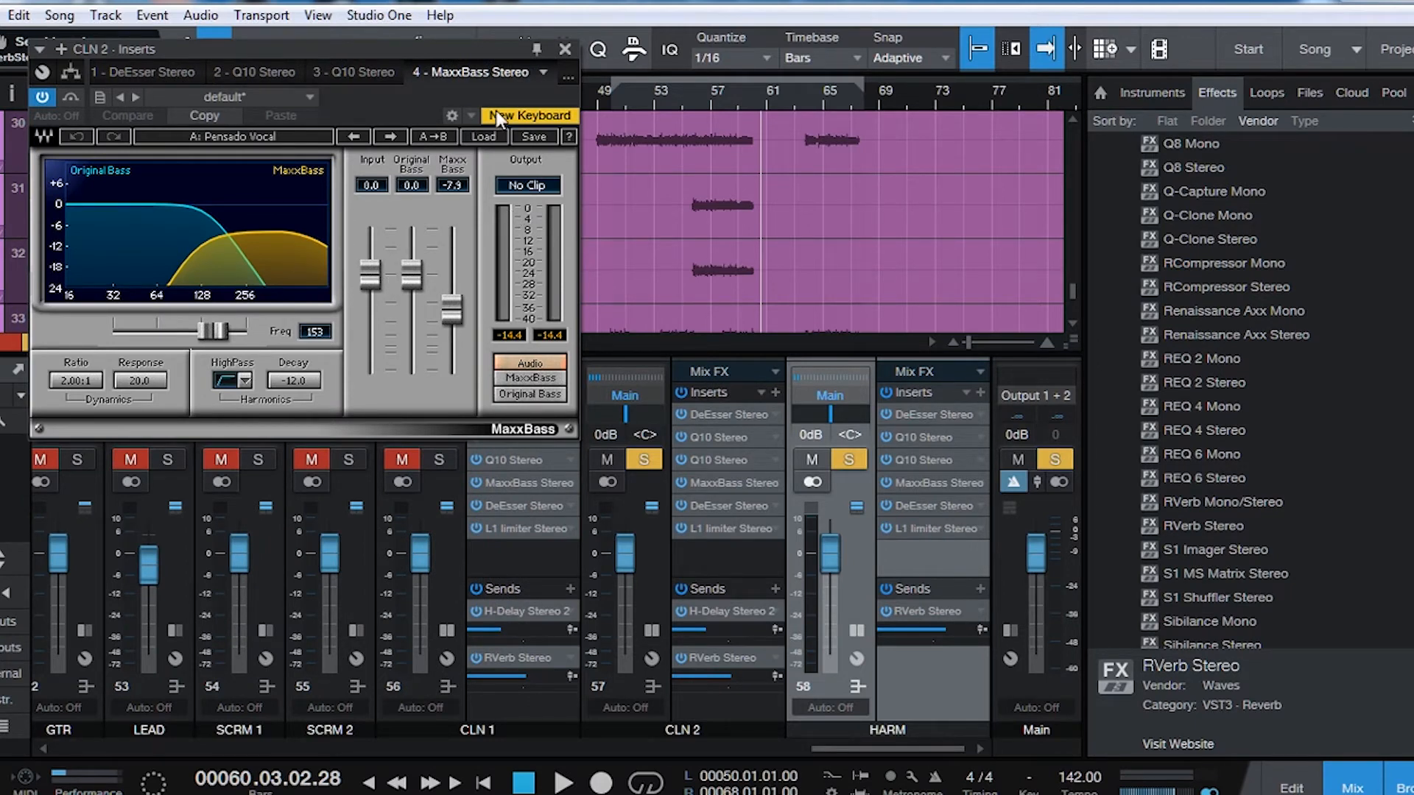
left_click(745, 505)
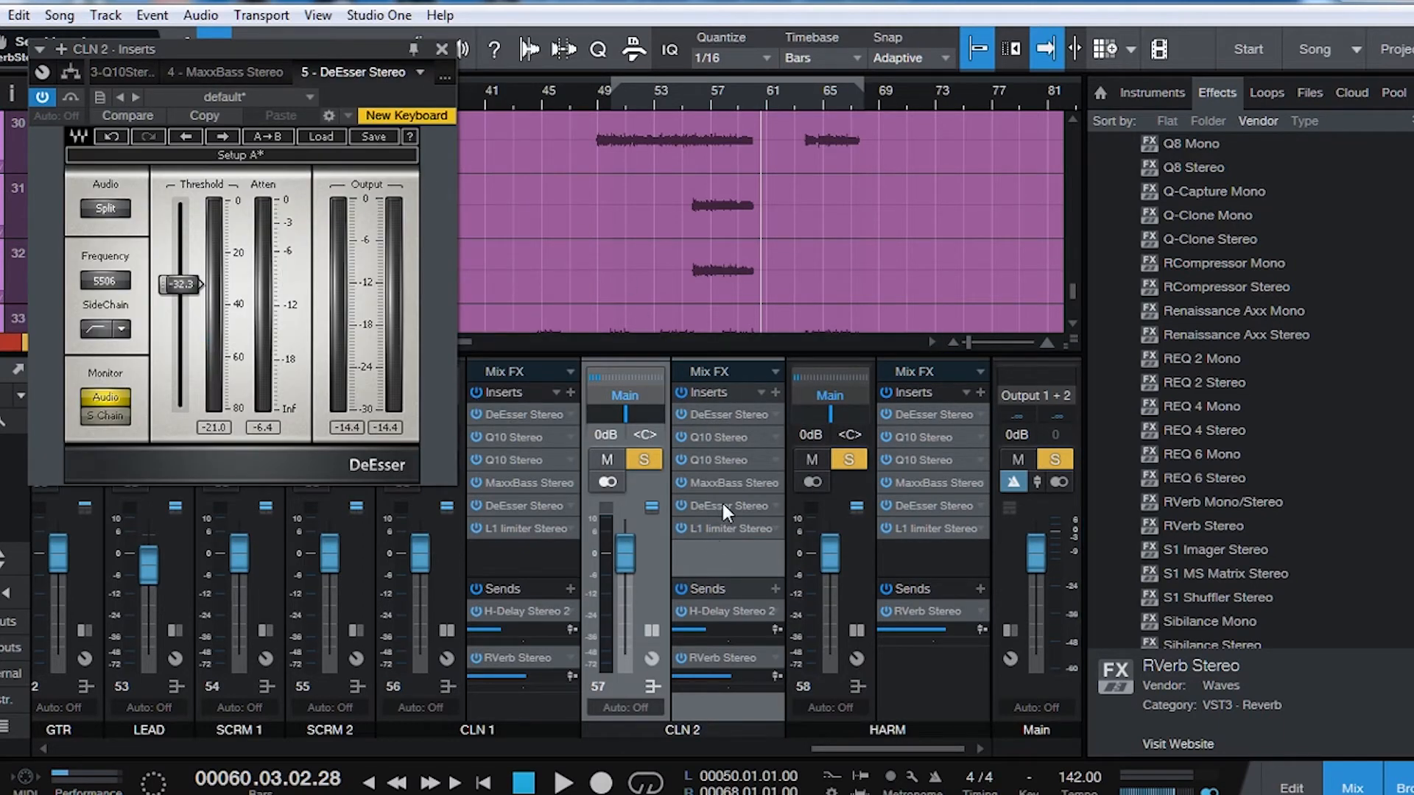
left_click(442, 48)
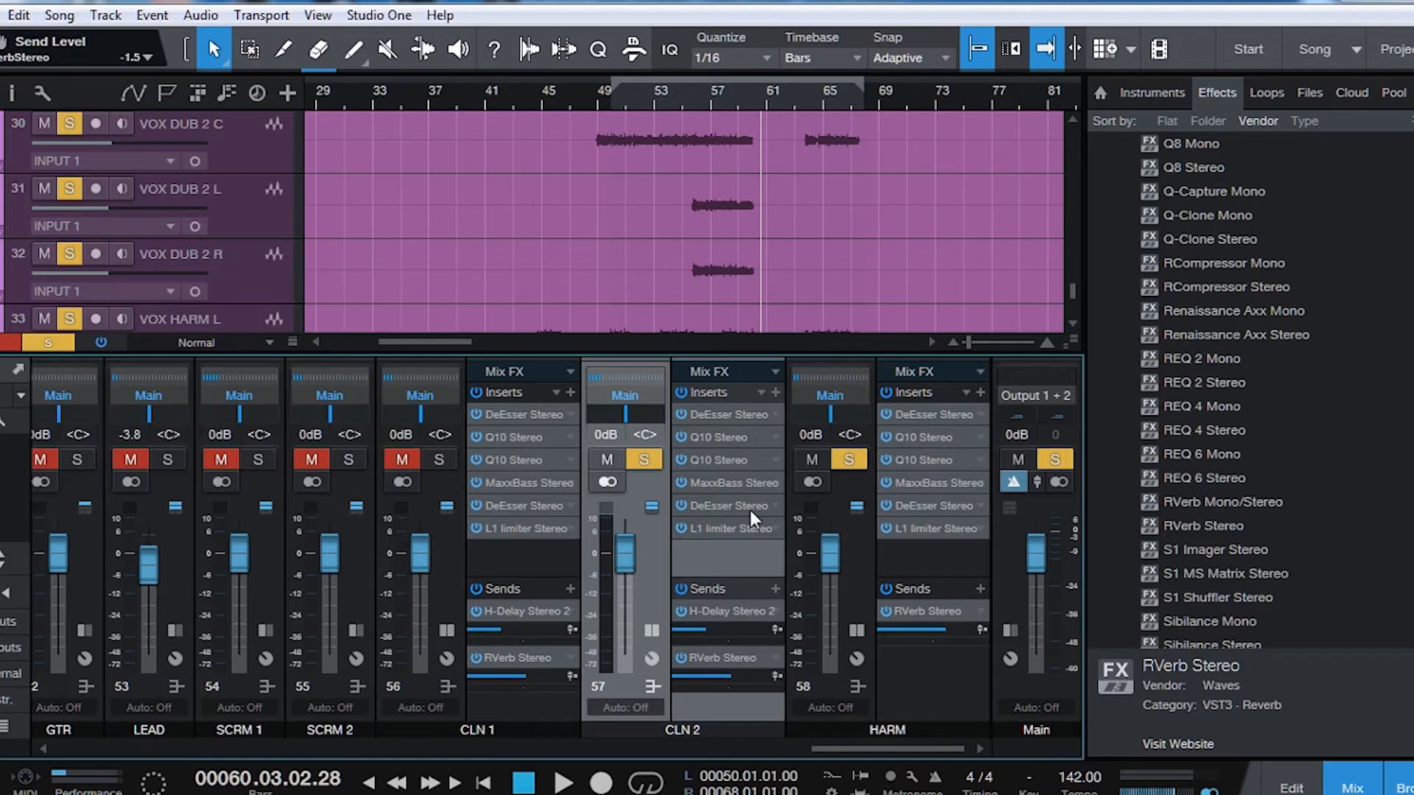
left_click(744, 528)
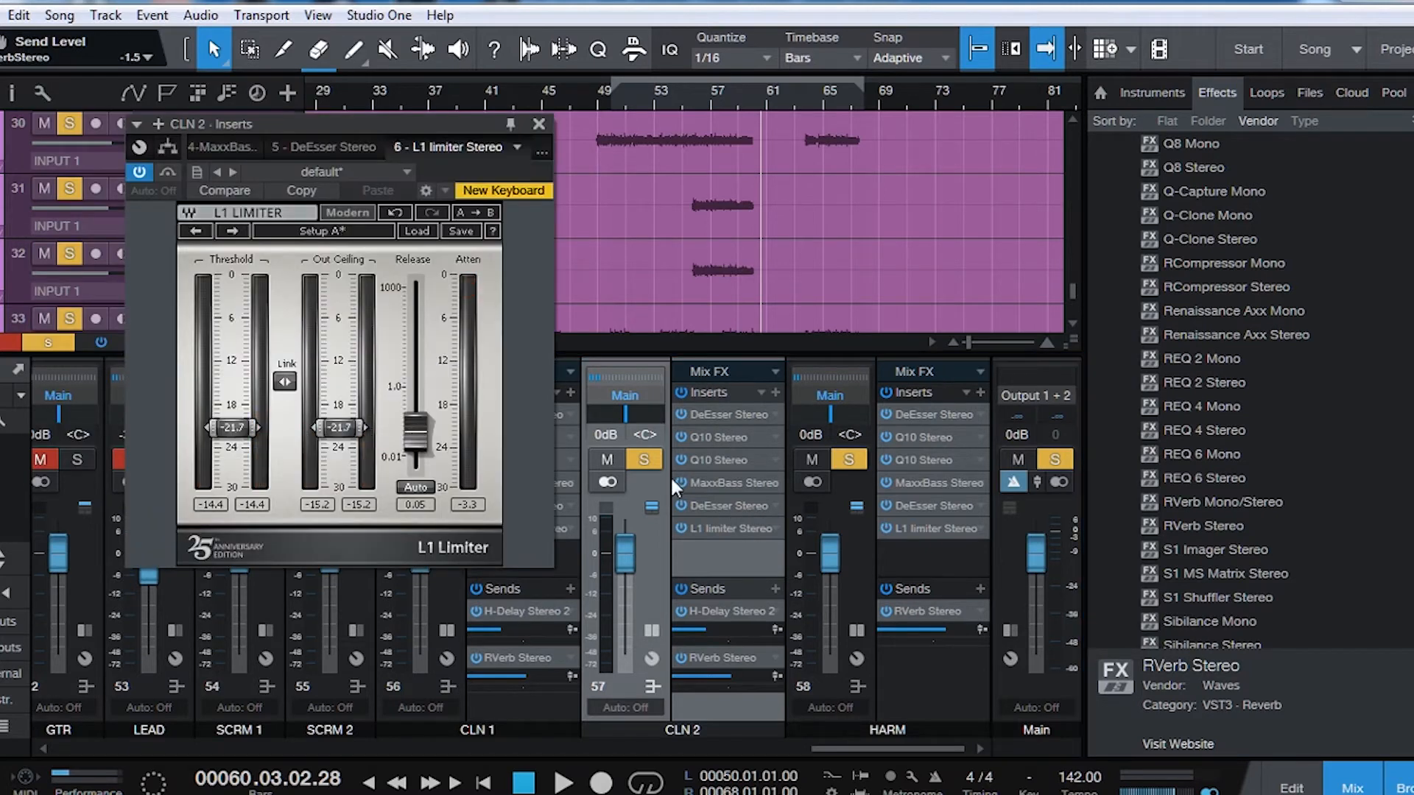
left_click(538, 123)
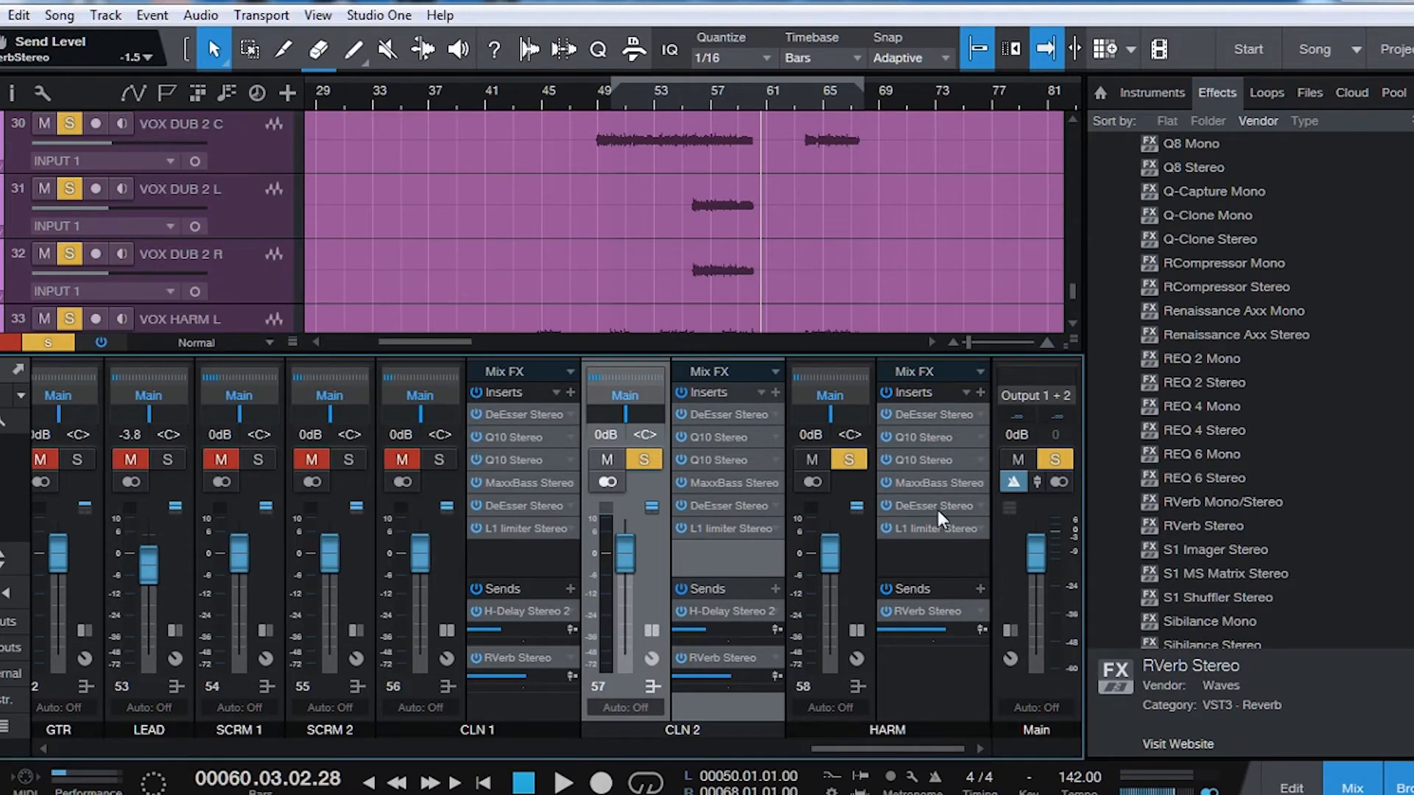
- Clear all solos, collapse the vocal bus strips, and play the sung vocals within the full mix
left_click(1058, 459)
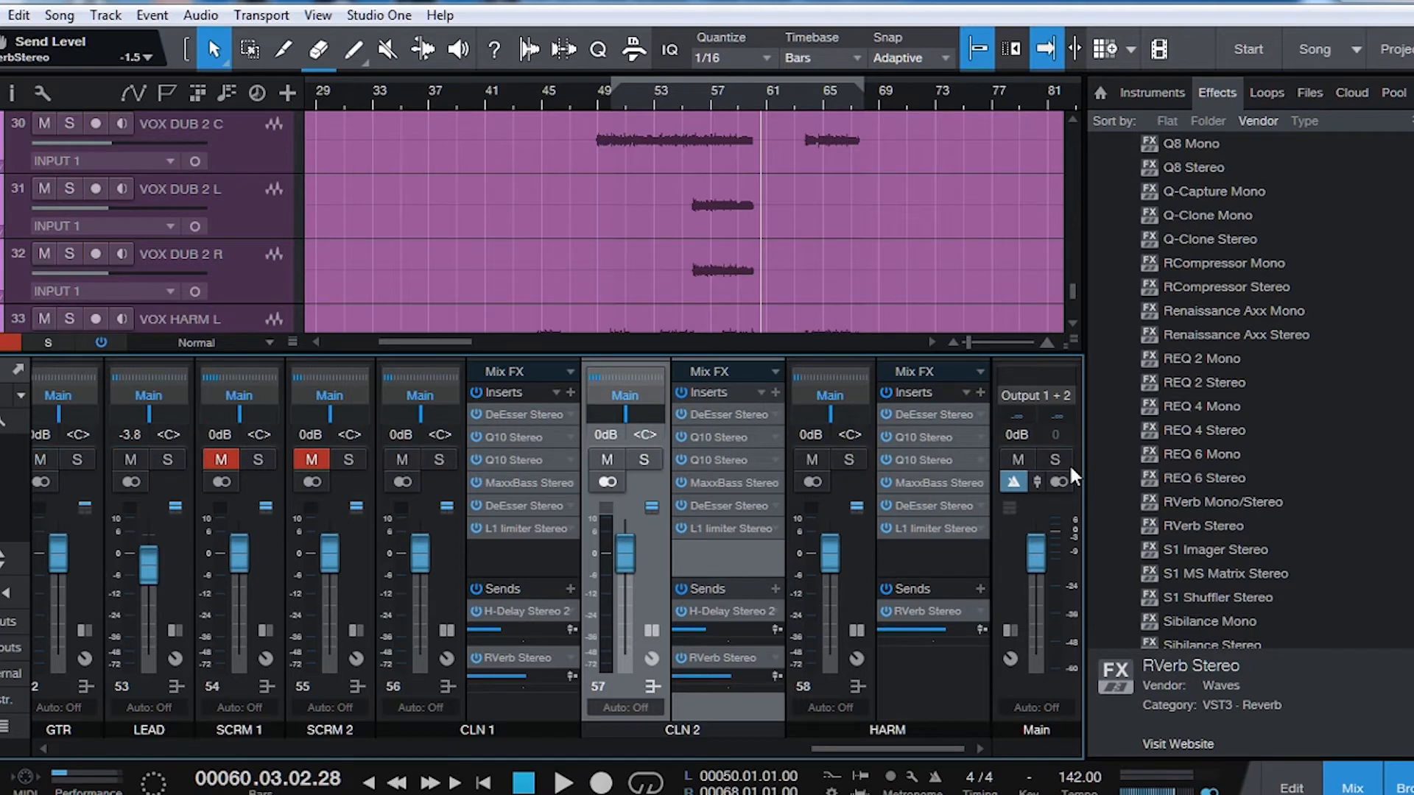
double_click(451, 552)
key("space")
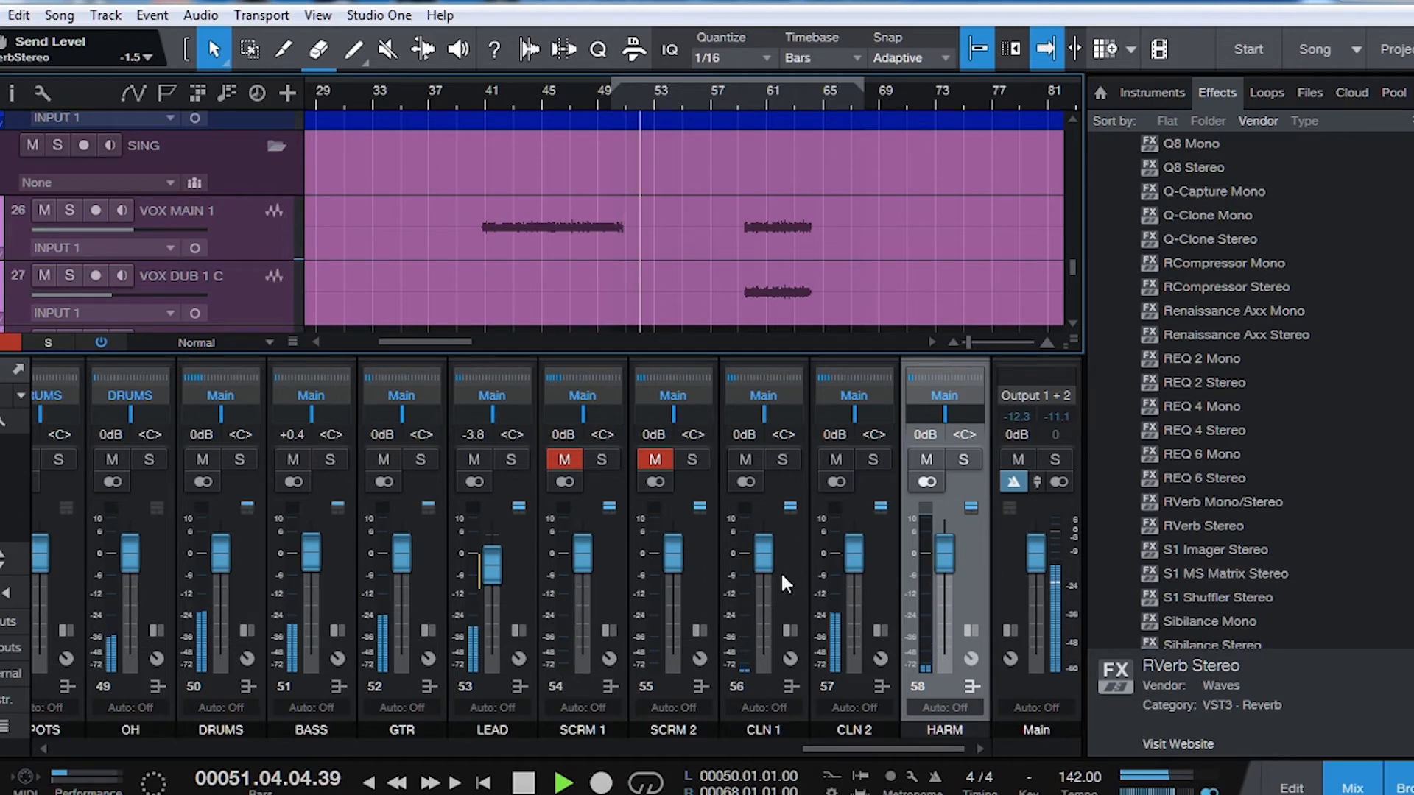
key("space")
- Set CLN 2's second DeEsser threshold to -34.2 dB while playing the full mix from about bar 49, then close it
left_click(792, 550)
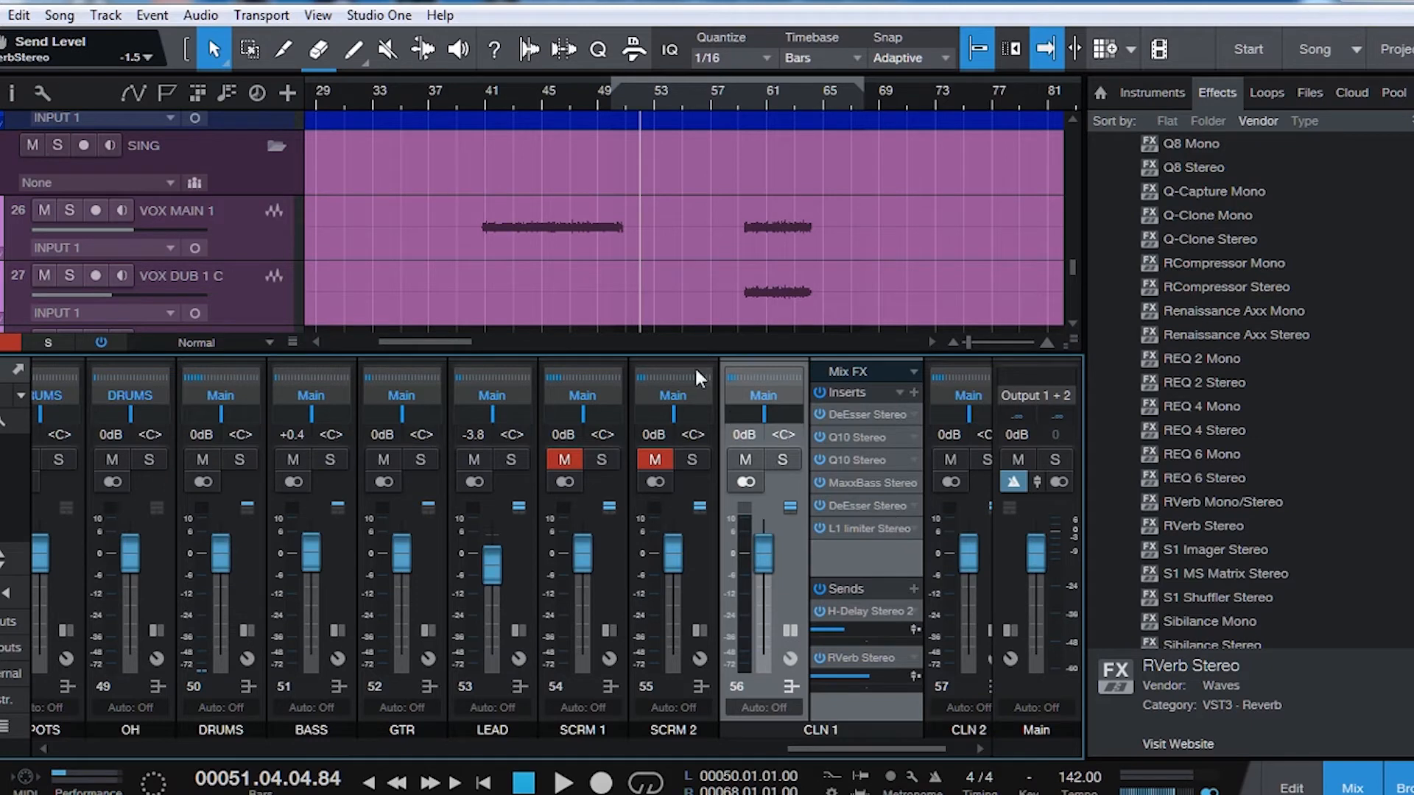
left_click(930, 562)
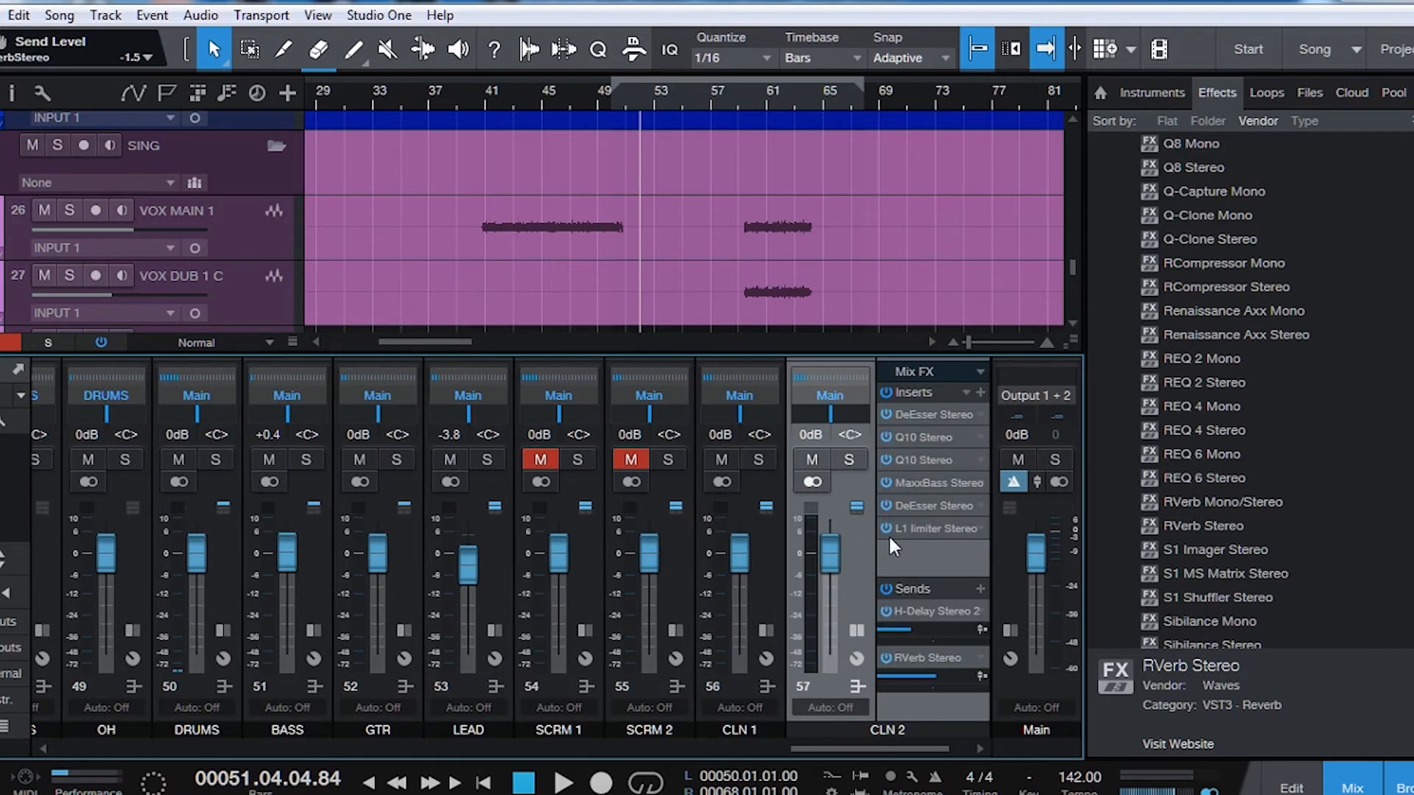
double_click(930, 506)
scroll(688, 192, "down", 2)
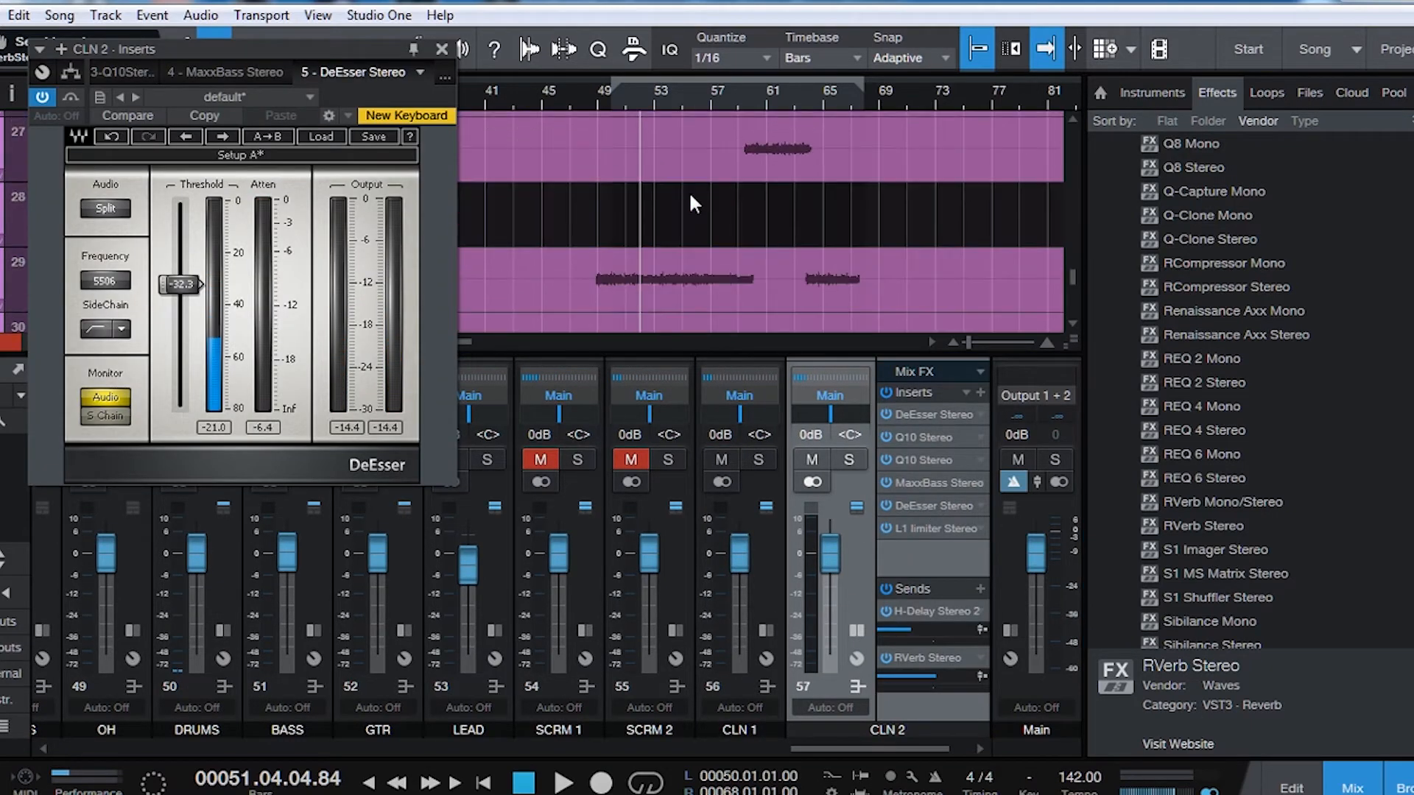
scroll(643, 156, "down", 2)
left_click(599, 101)
key("space")
left_click(182, 285)
left_click_drag(182, 284, 184, 291)
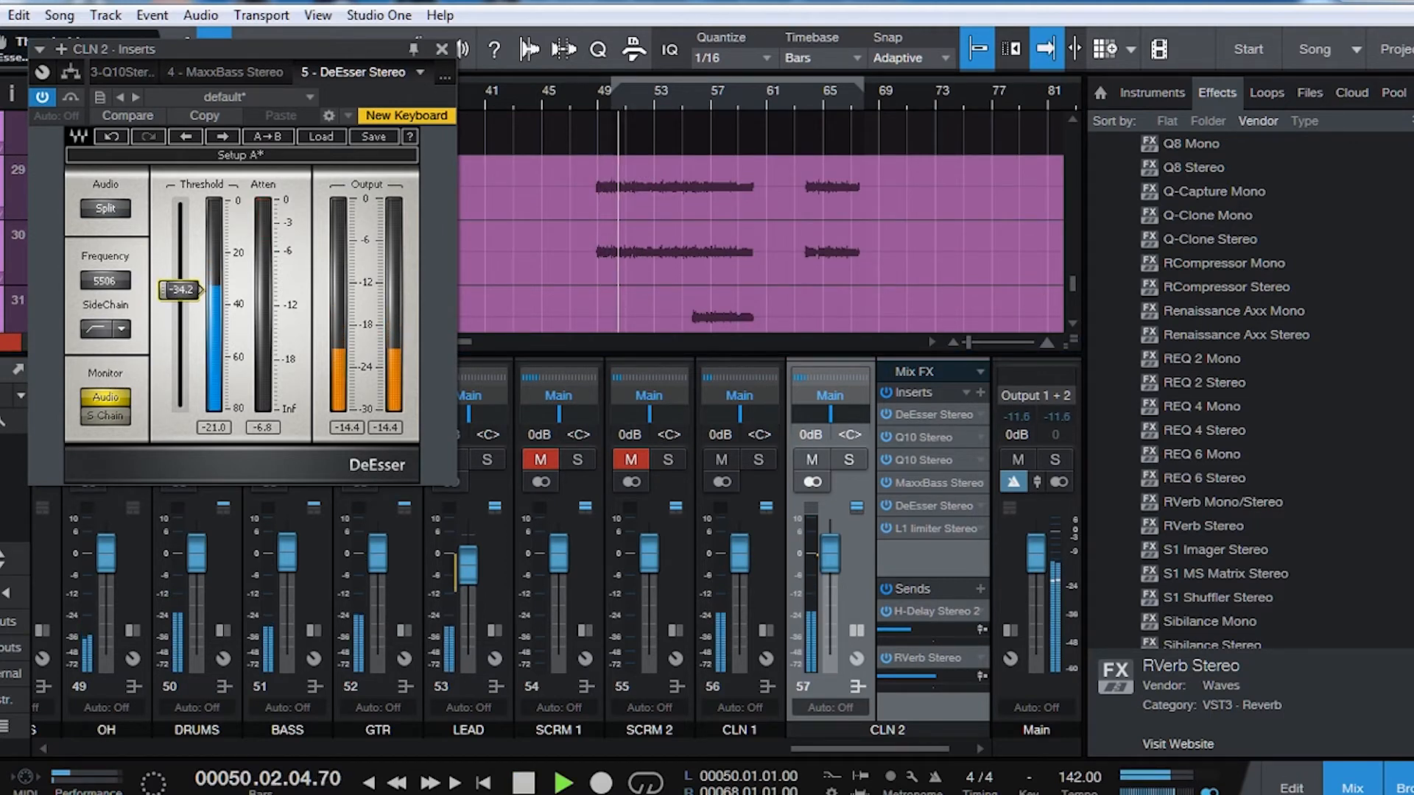
left_click(442, 50)
- Copy CLN 2's second DeEsser to the HARM bus inserts and close its window
left_click(867, 573)
double_click(867, 572)
double_click(971, 572)
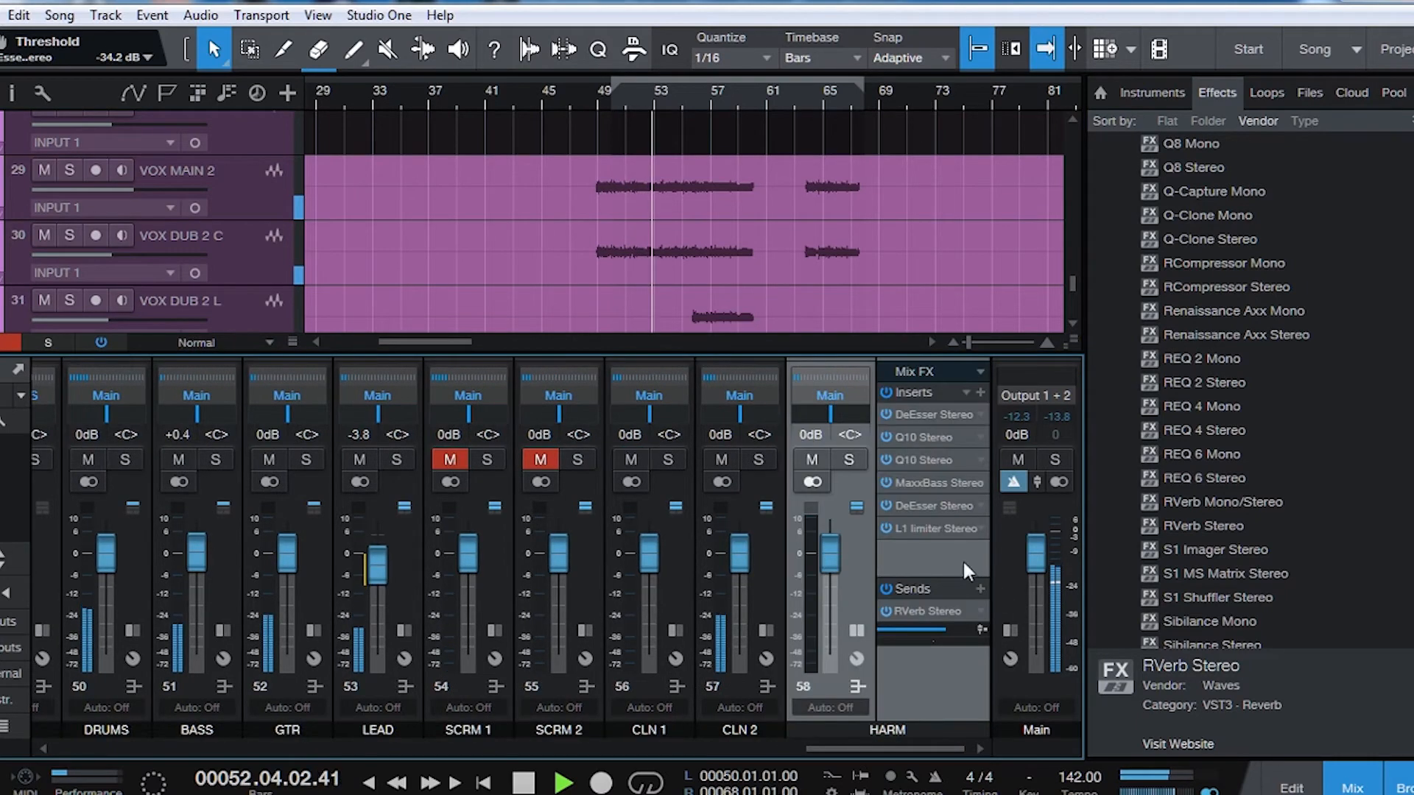
left_click(753, 523)
double_click(766, 555)
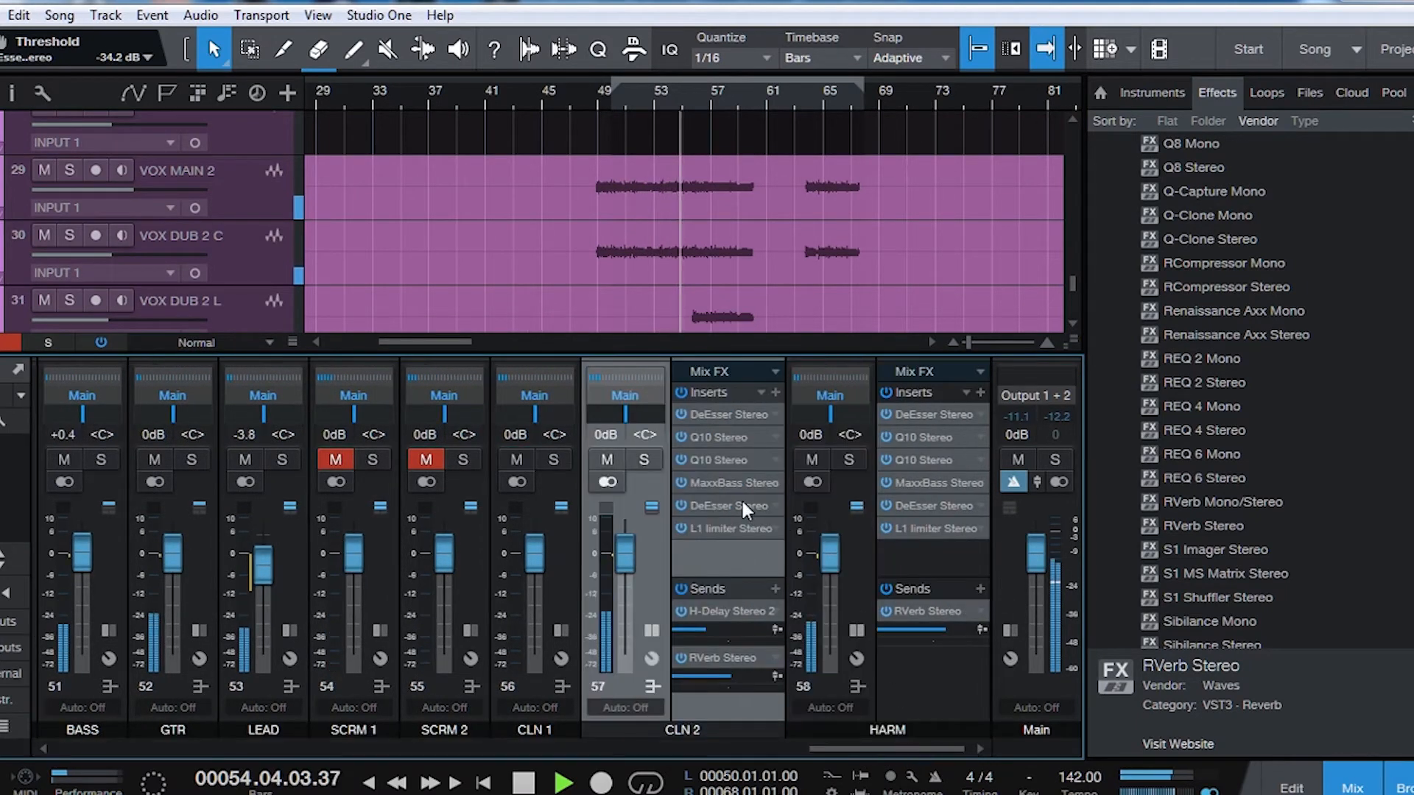
left_click(891, 503)
left_click(442, 50)
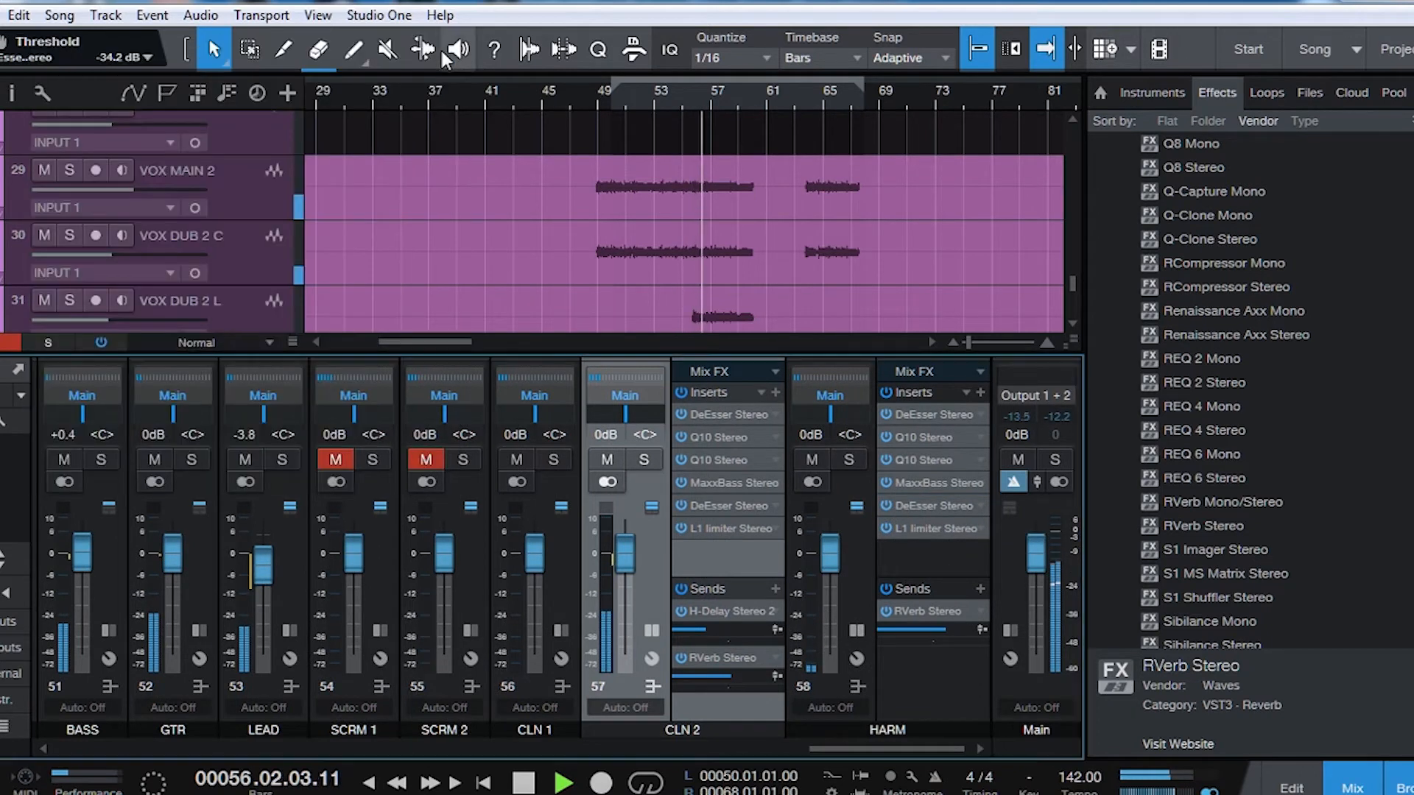
- Copy CLN 2's second DeEsser to the CLN 1 inserts, then collapse the vocal bus strips
double_click(565, 545)
left_click_drag(858, 505, 635, 506)
double_click(567, 528)
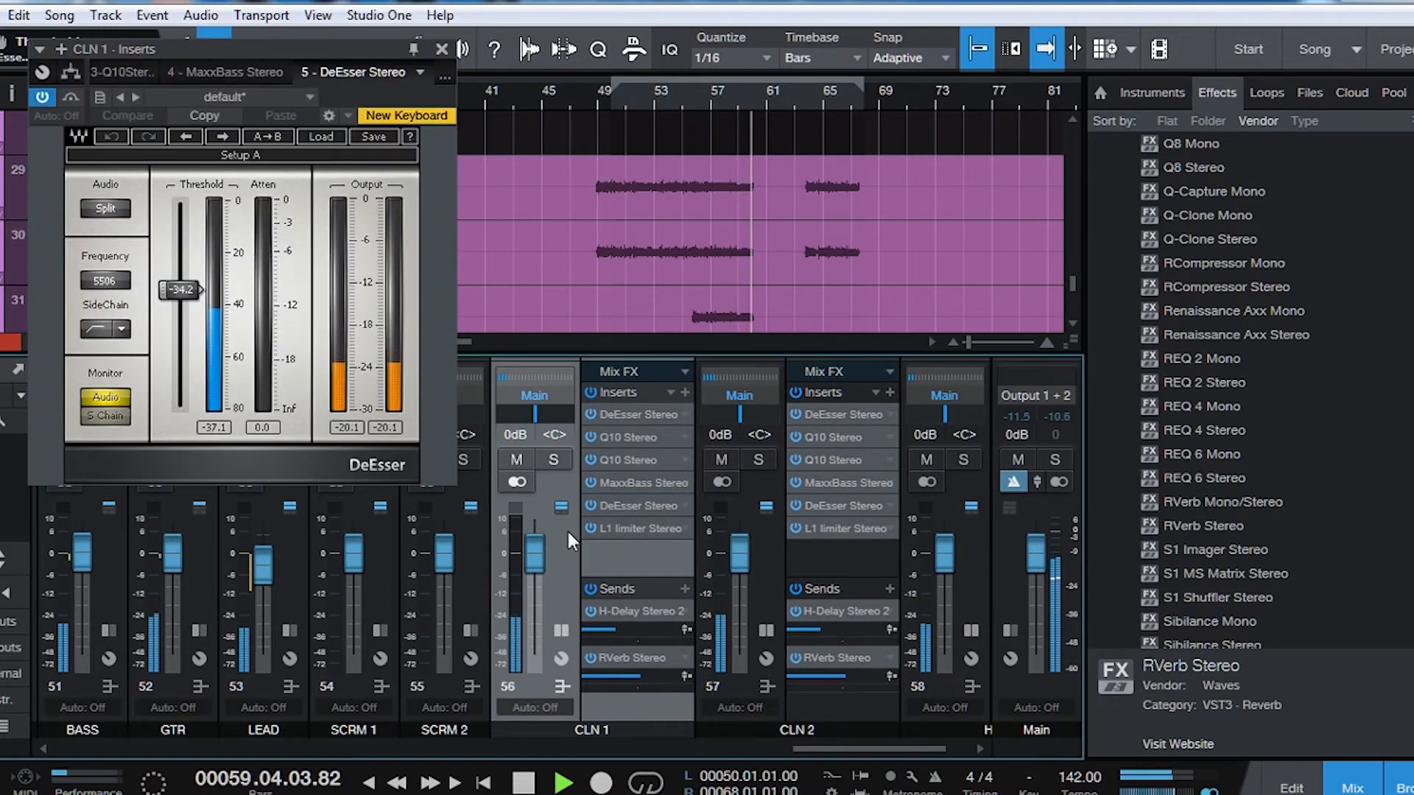
double_click(653, 547)
double_click(858, 545)
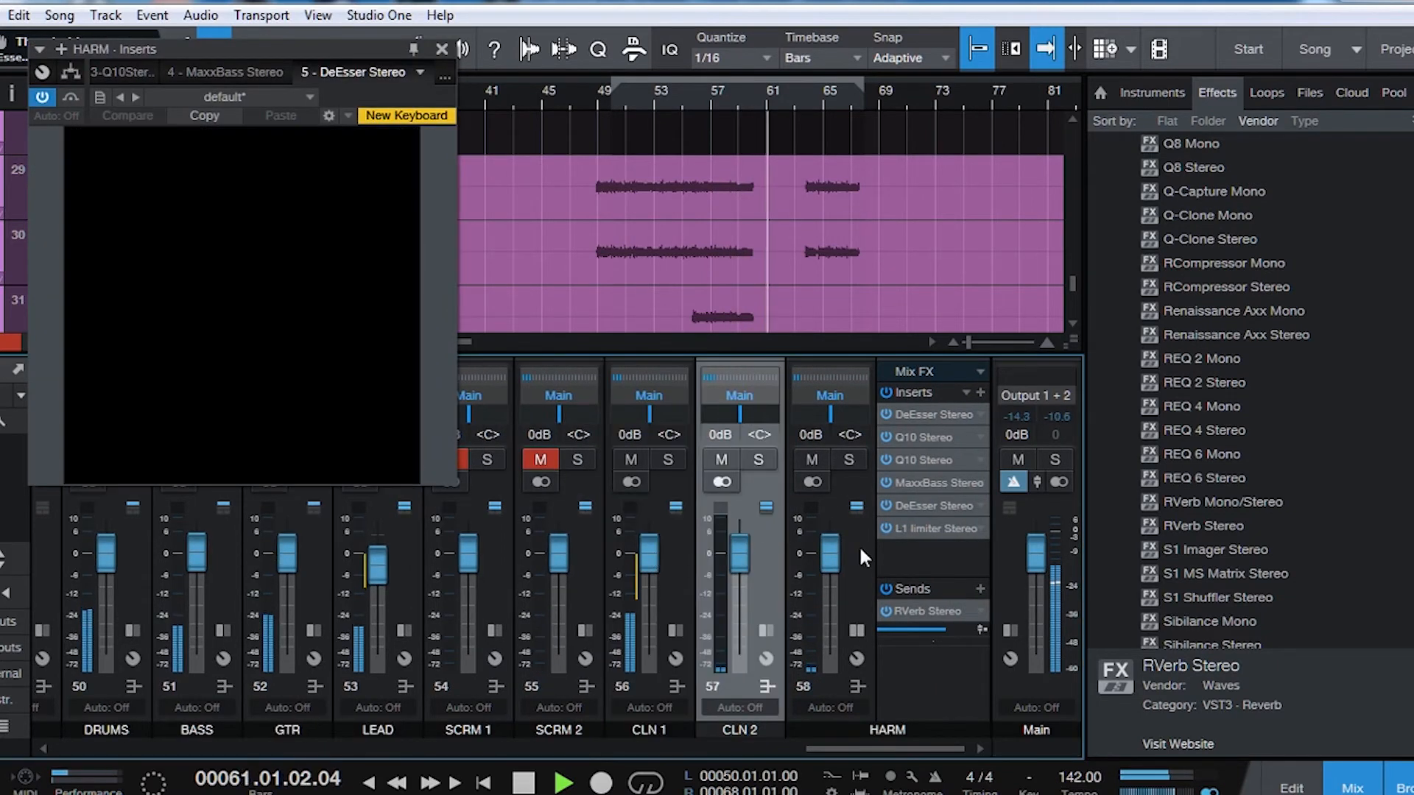
left_click(442, 49)
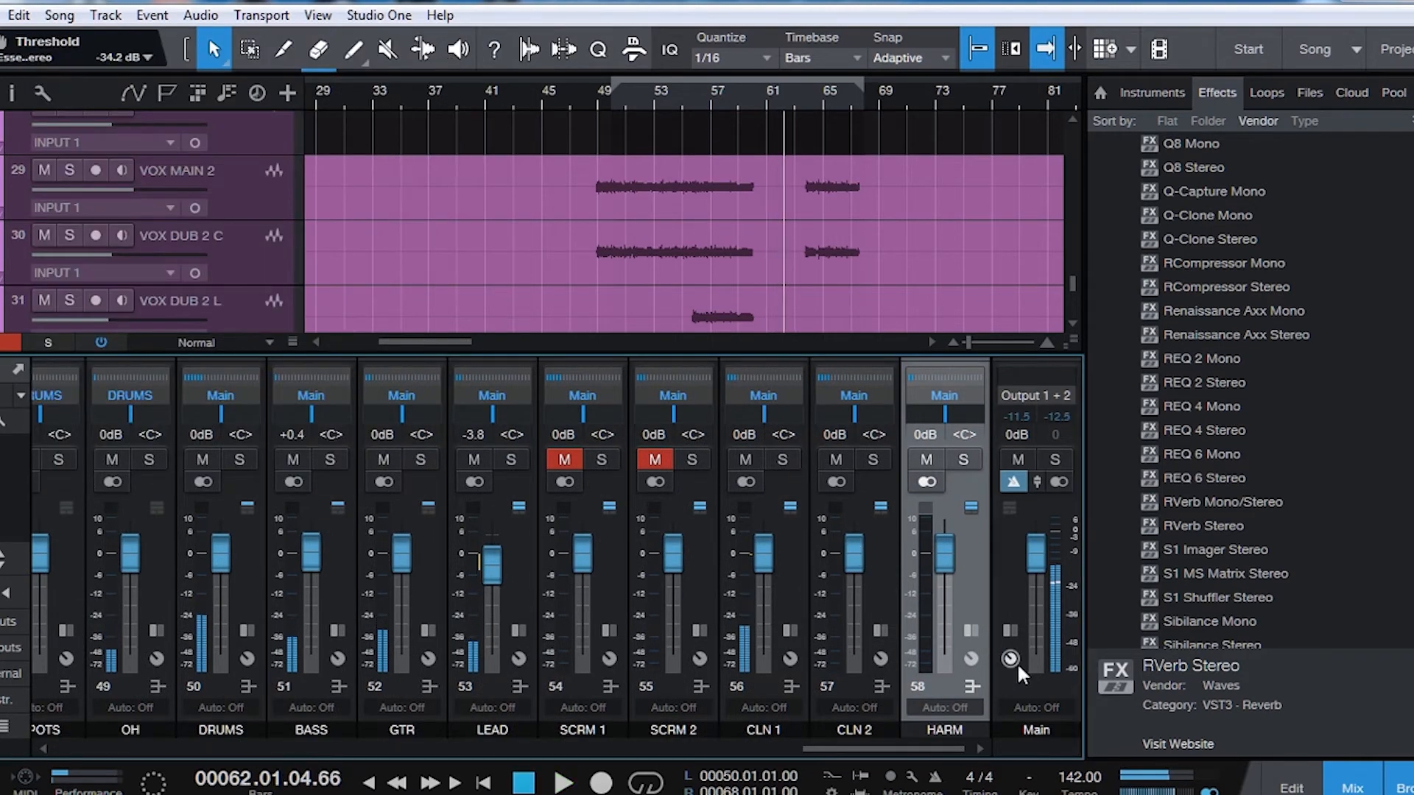
- Unmute the SCRM 1 and SCRM 2 buses and play the full mix through to about bar 68
key("F3")
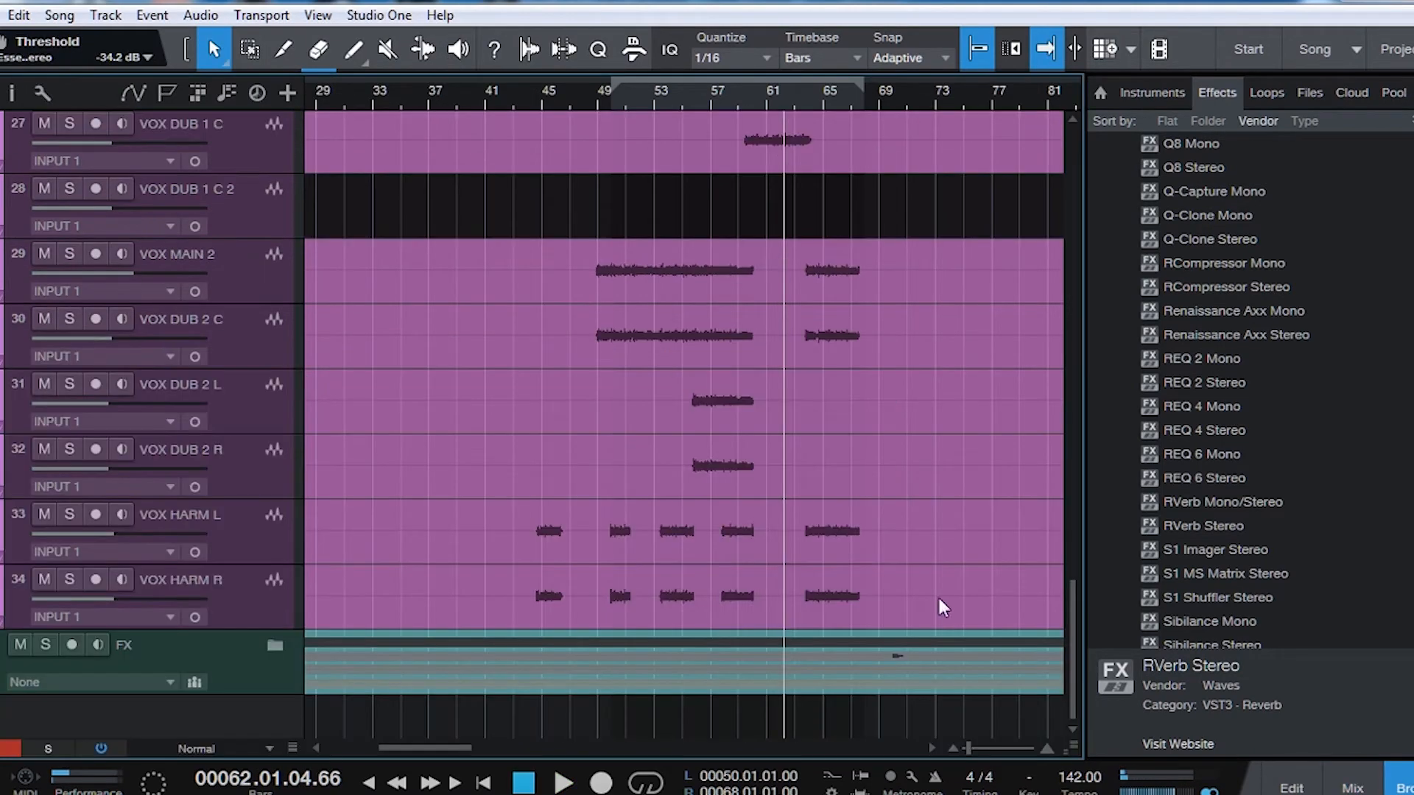
left_click(1351, 788)
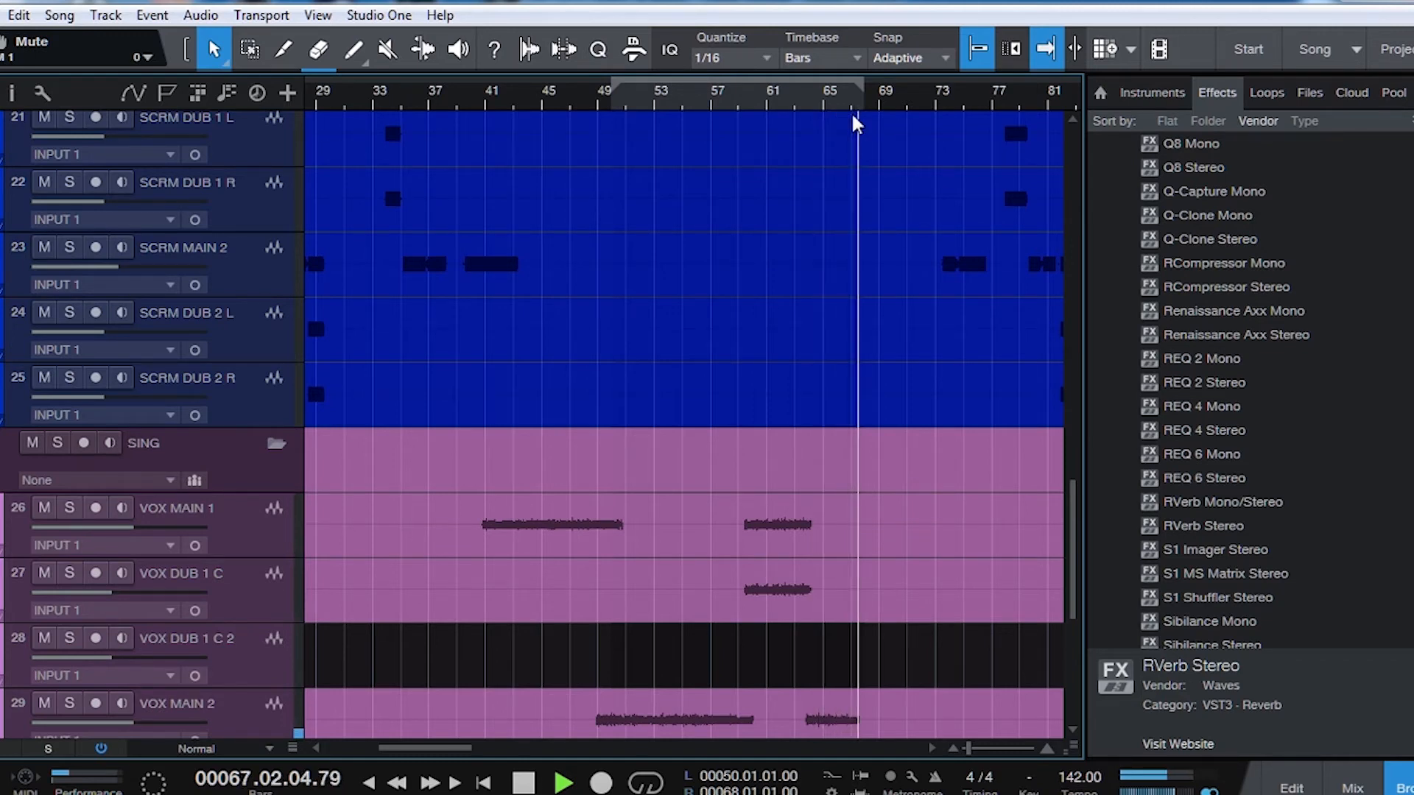
key("space")
scroll(902, 346, "down", 4)
scroll(906, 373, "down", 1)
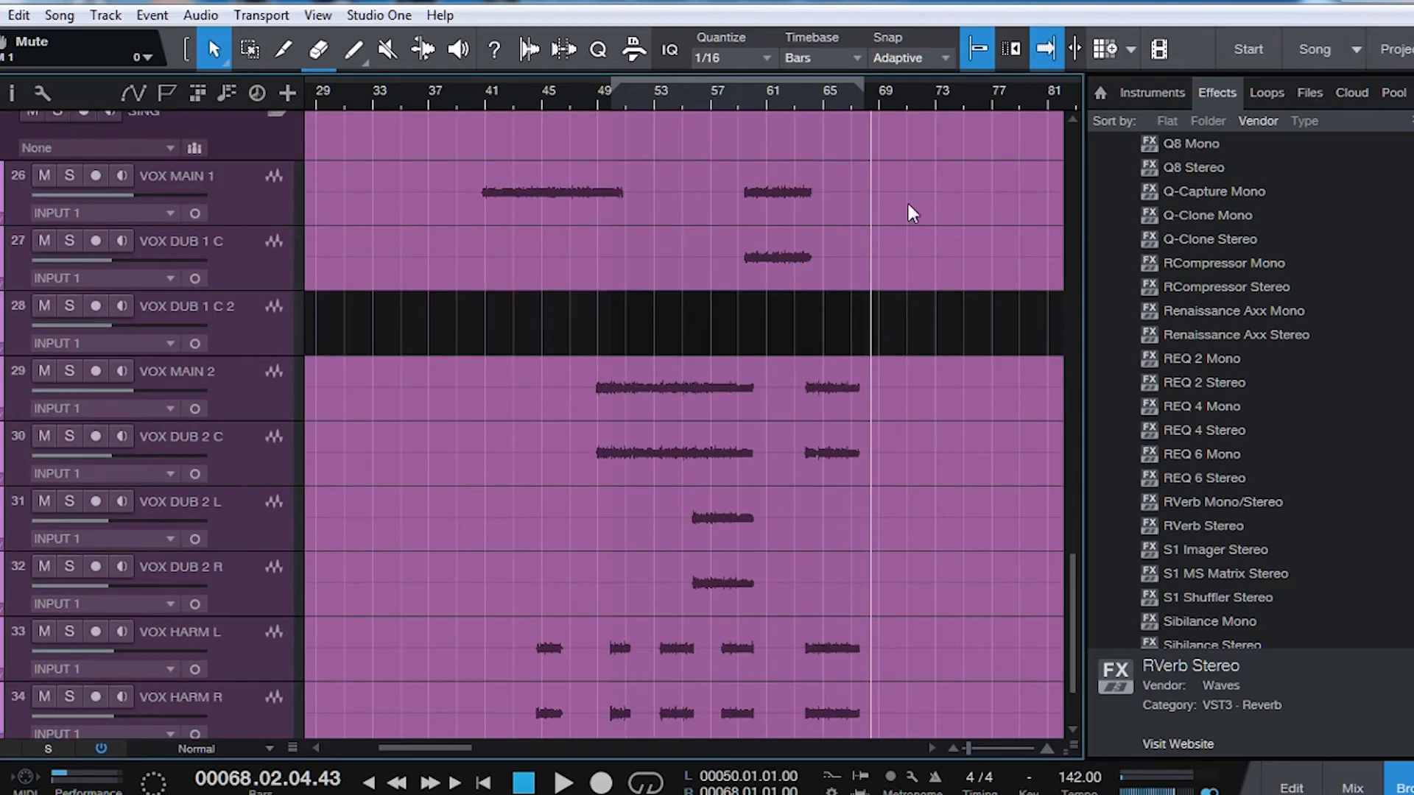
- Select the mixer channels from KICK through LEAD and add a bus for the selected channels
left_click_drag(928, 100, 815, 70)
left_click(1350, 777)
left_click_drag(880, 753, 909, 736)
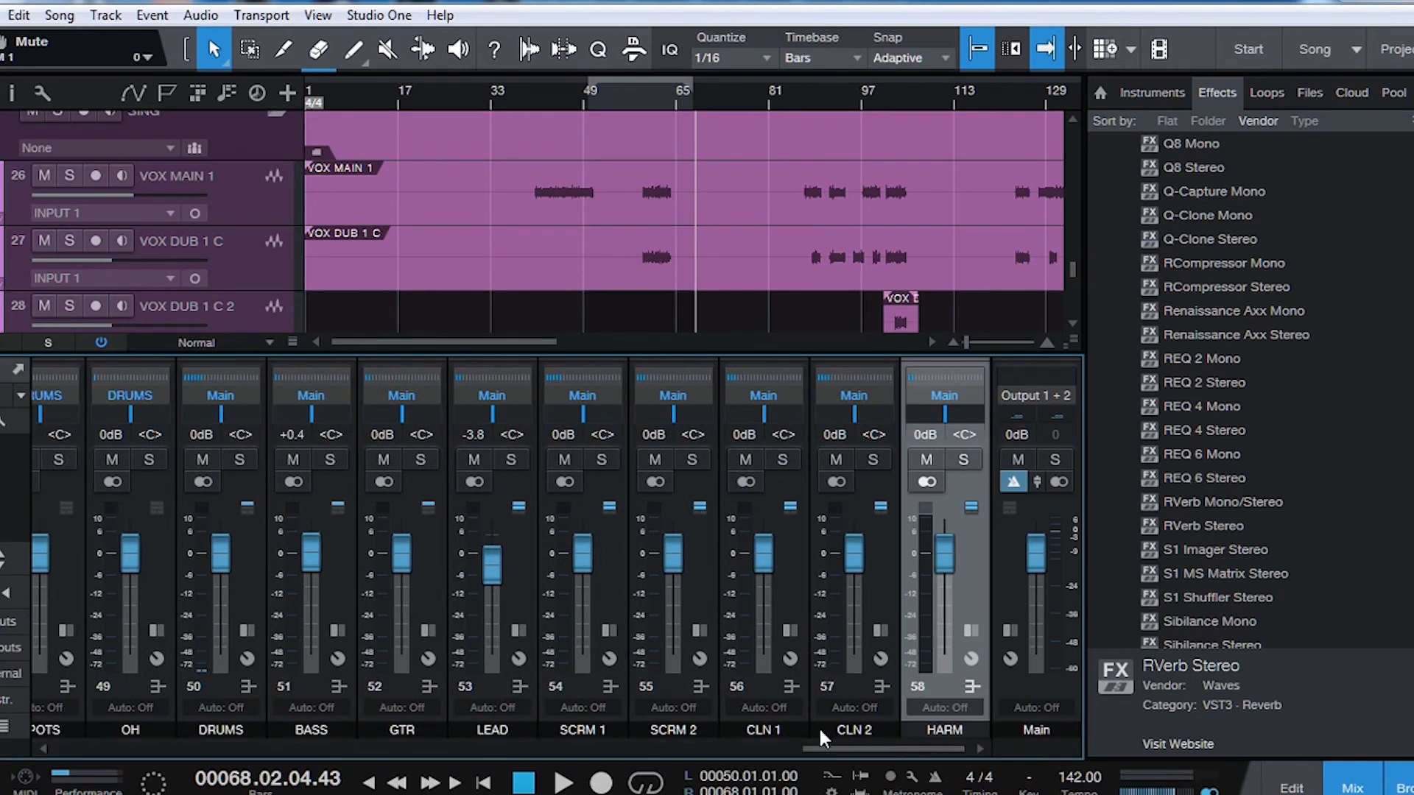
left_click(1405, 786)
left_click_drag(1171, 748, 1129, 741)
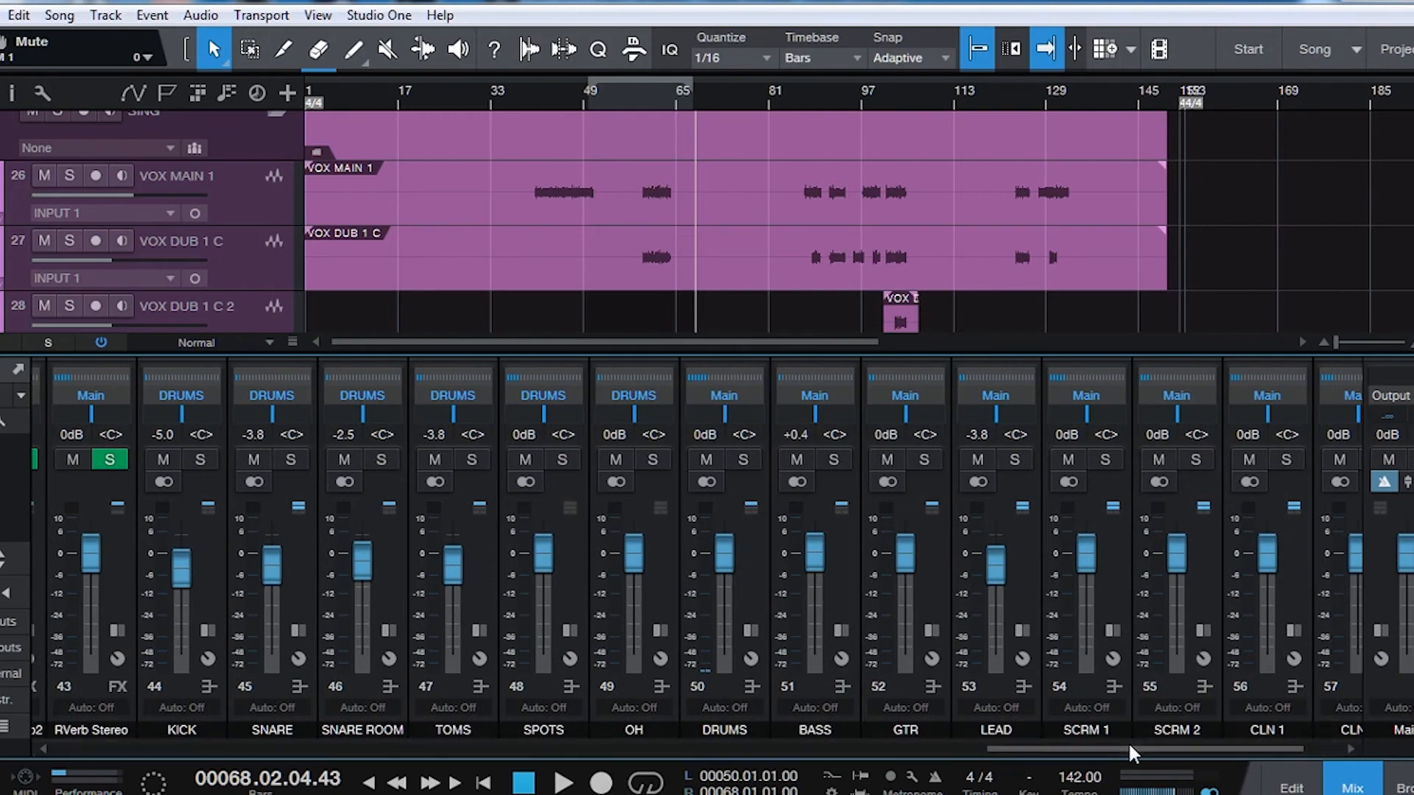
left_click(1031, 569)
left_click(198, 545, "shift")
right_click(198, 545)
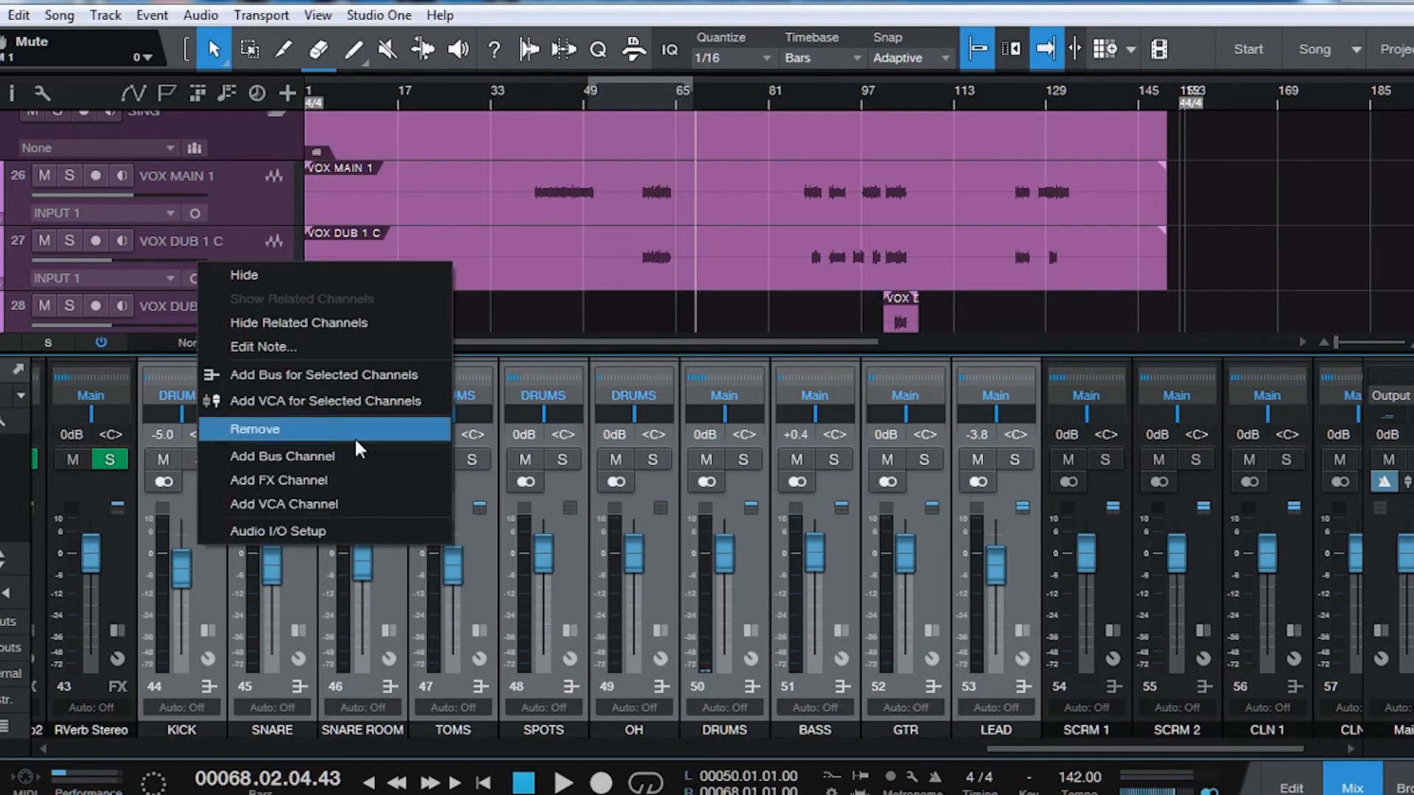
left_click(369, 374)
- Rename the new bus as MIX and collapse its strip
left_click(1319, 729)
double_click(1253, 729)
type("MIX")
key("Return")
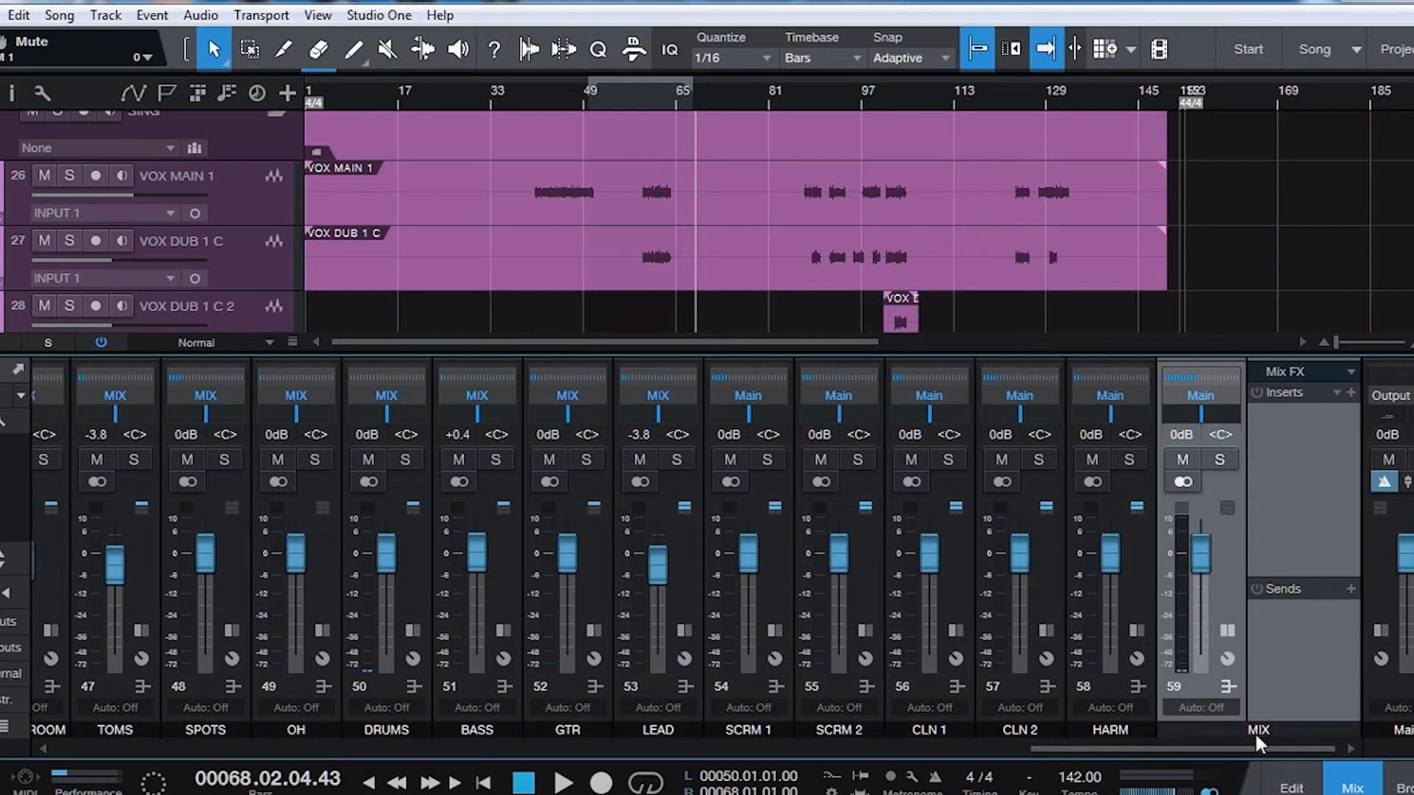
double_click(1234, 577)
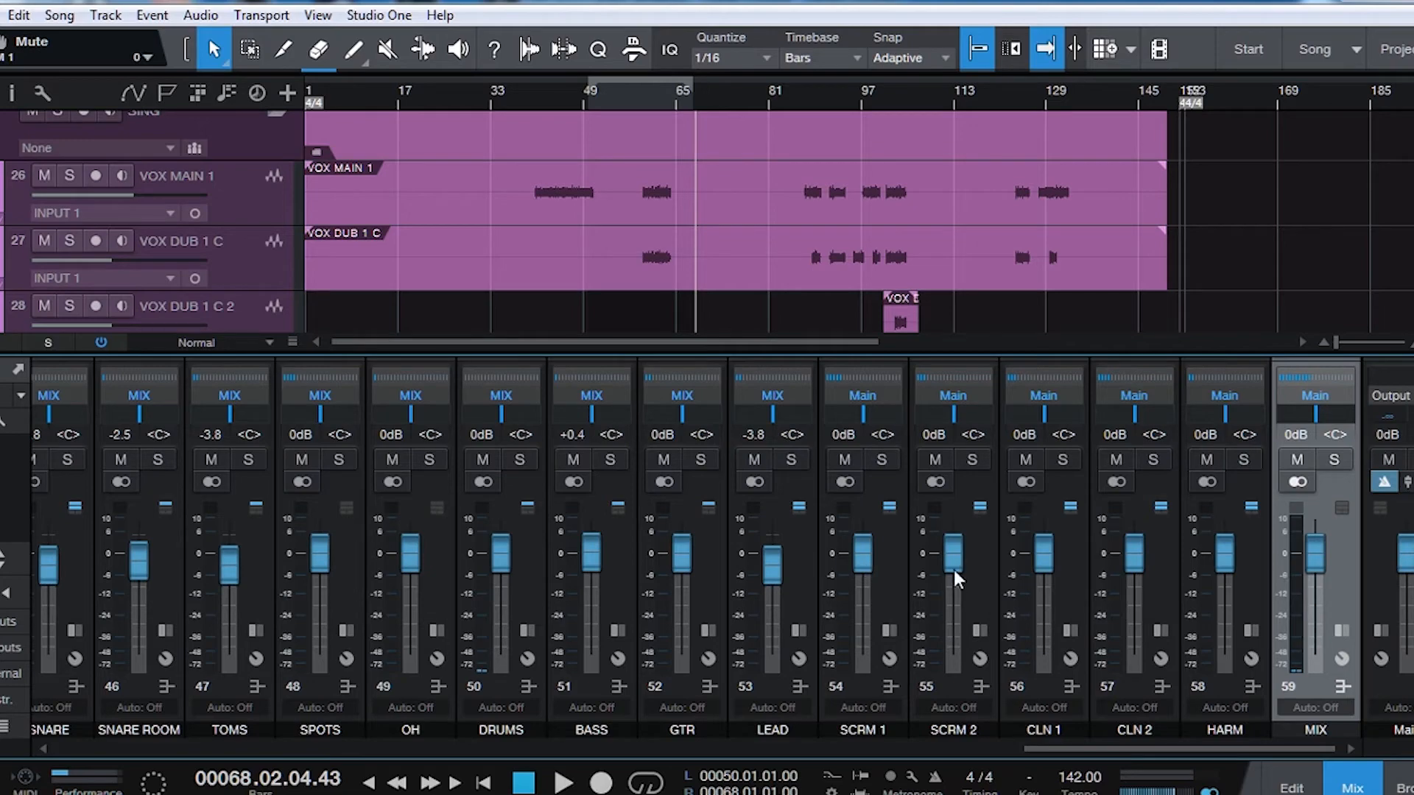
- Add Vocal Rider Stereo after the L1 limiter on SCRM 1 and play the screams from bar 34
double_click(890, 556)
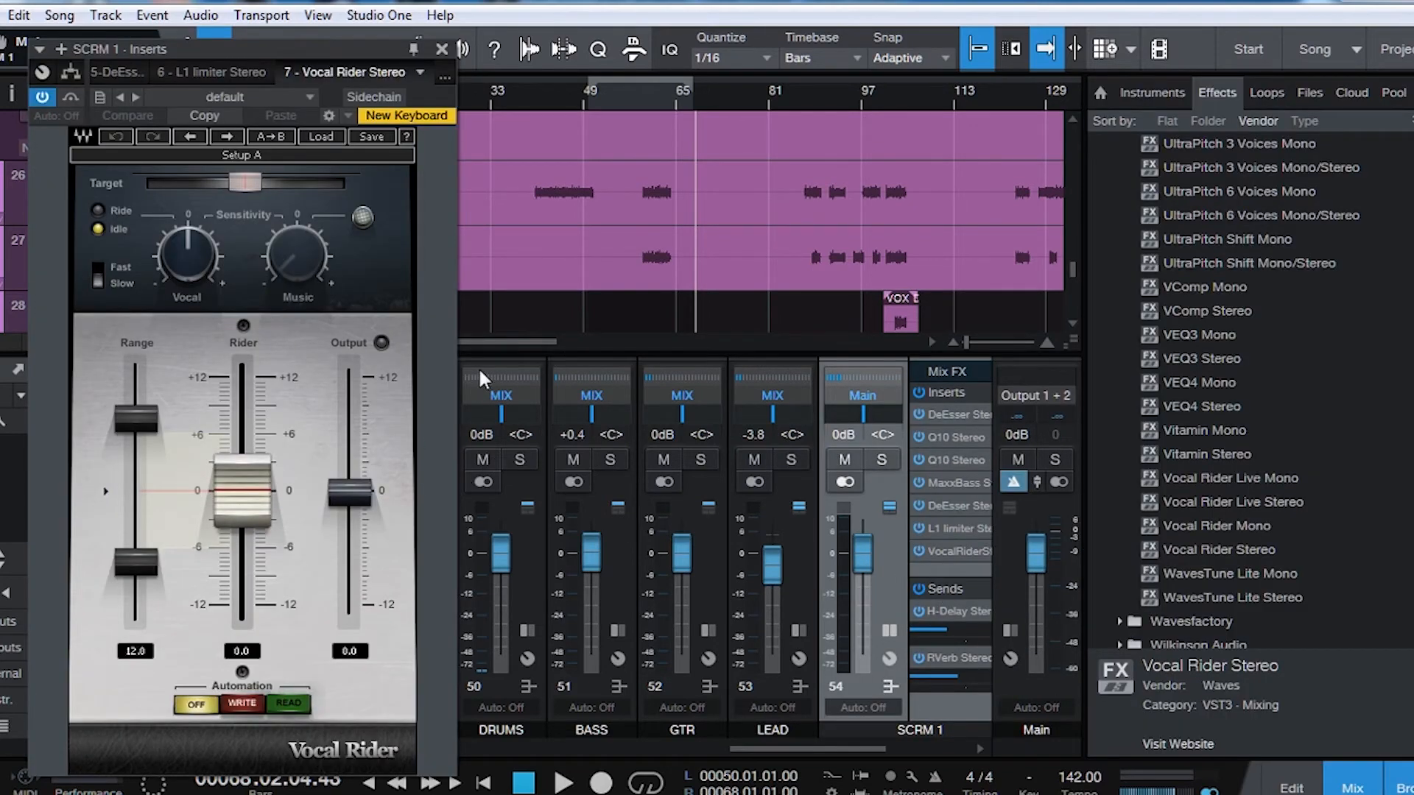
left_click_drag(334, 54, 616, 262)
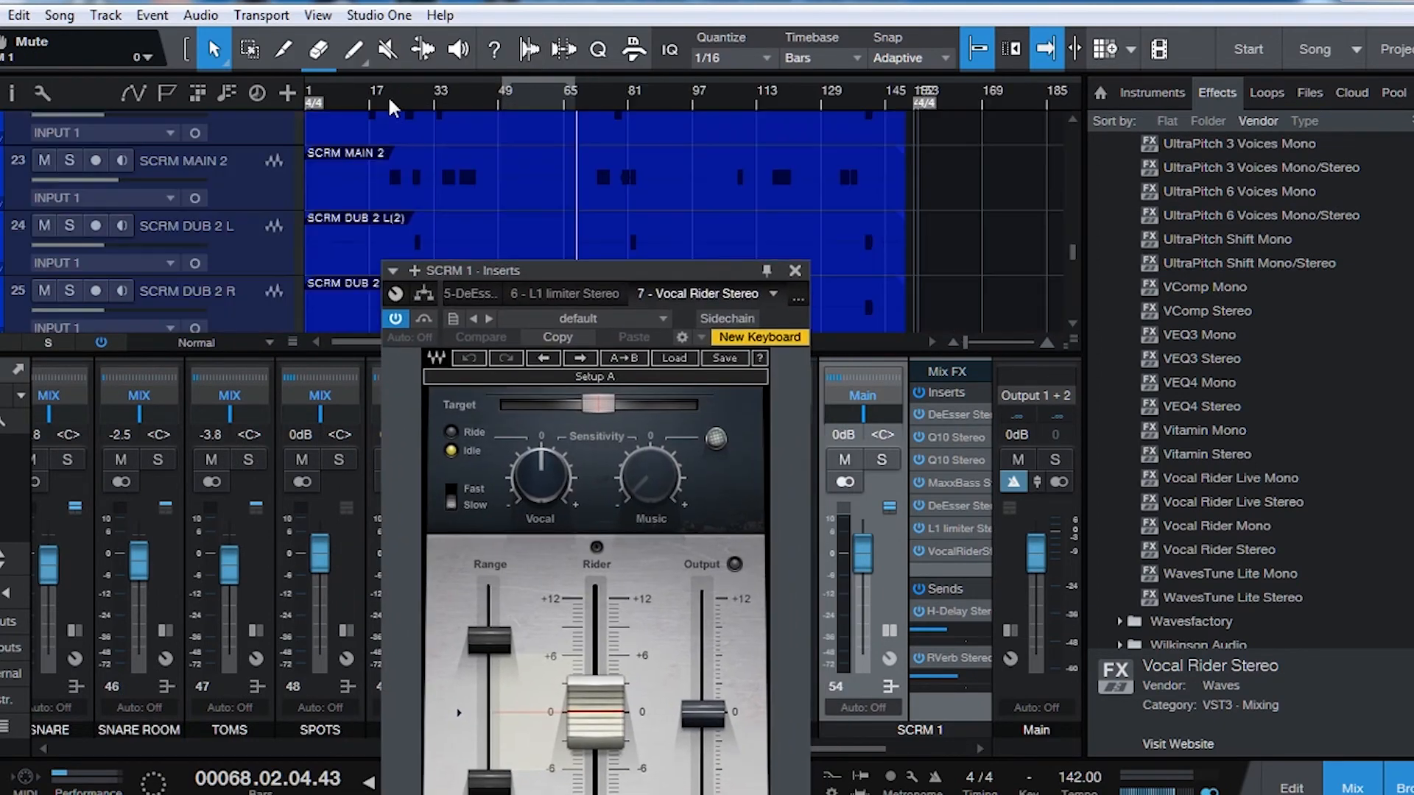
left_click(439, 110)
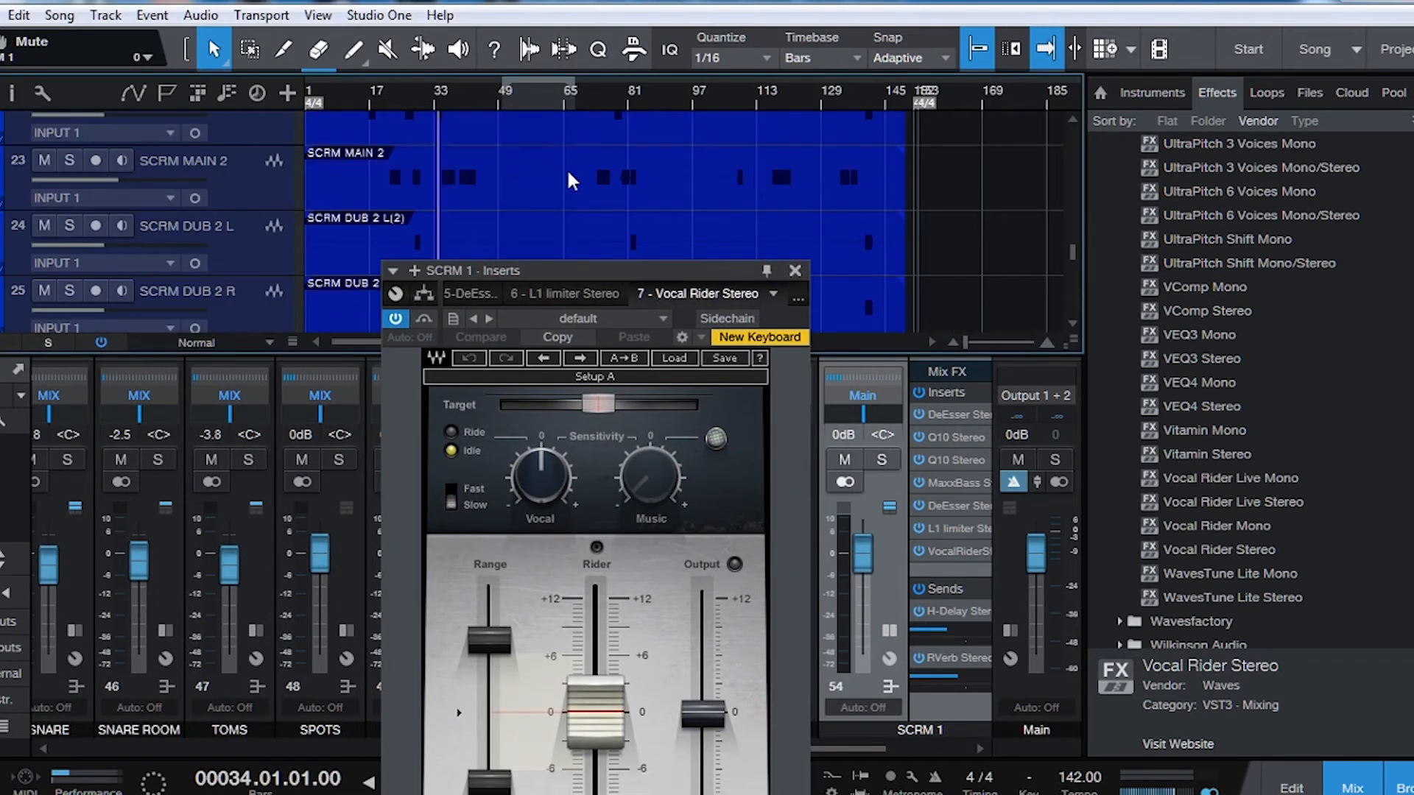
left_click_drag(649, 270, 653, 23)
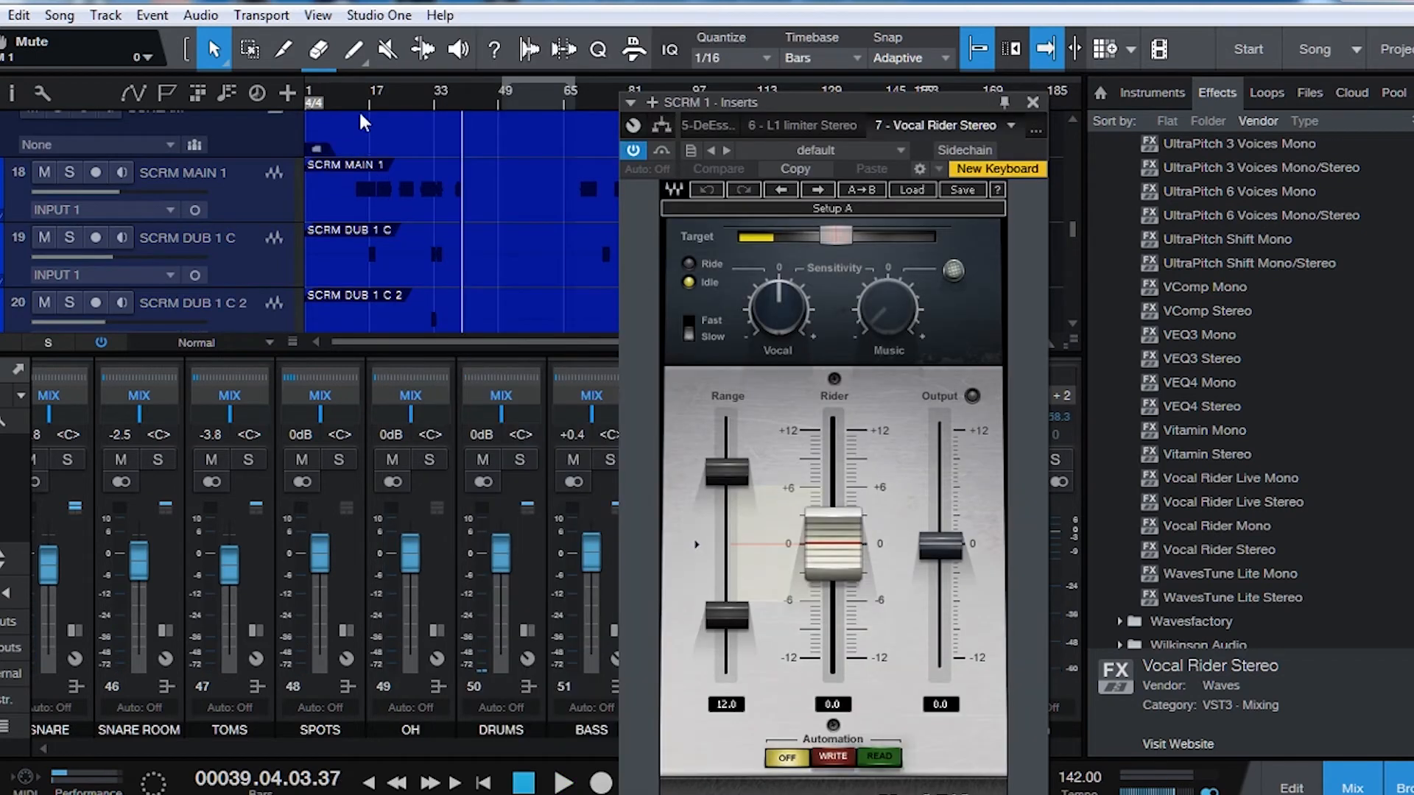
- Cue playback at bar 14, set SCRM 1's Vocal Rider attack to Fast and enable its sidechain
left_click(359, 109)
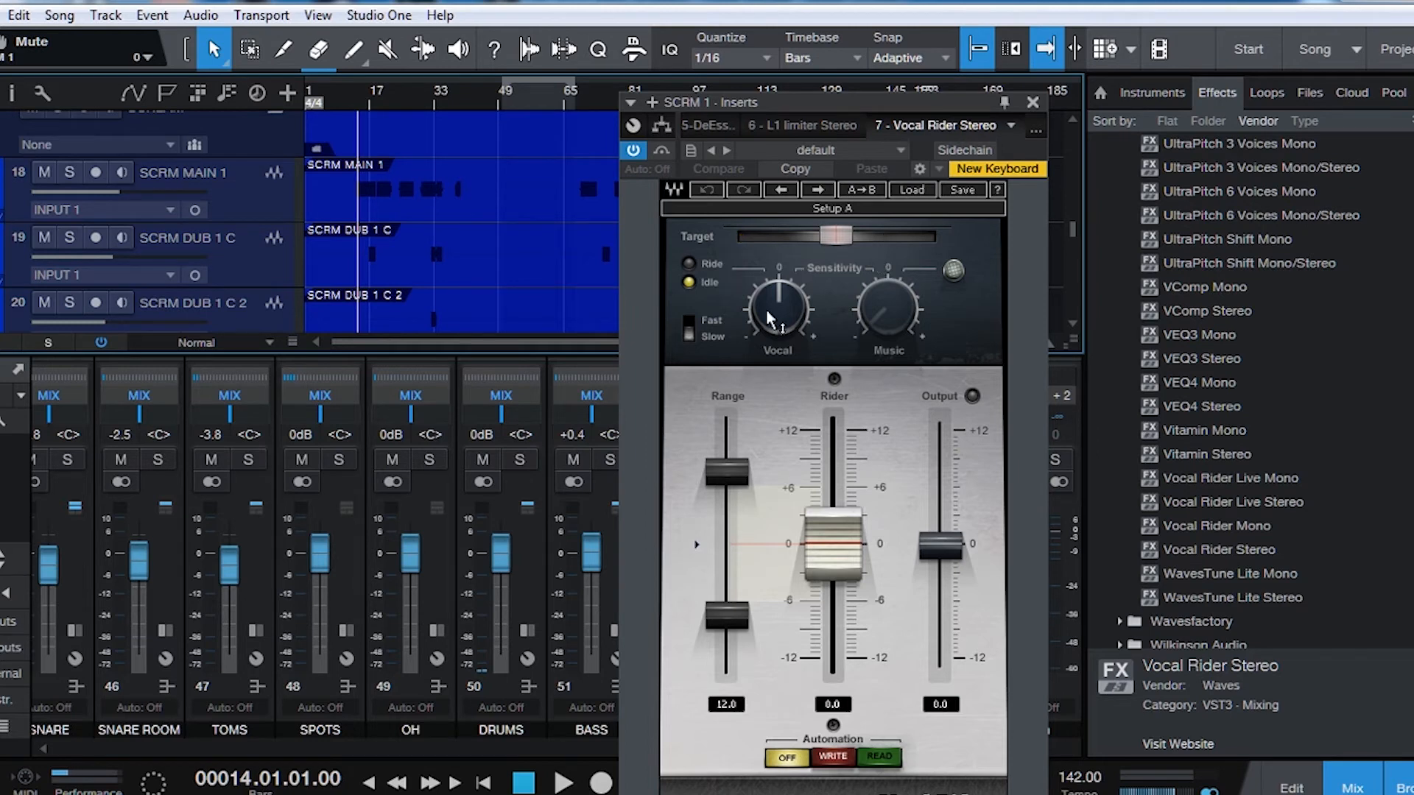
left_click(690, 328)
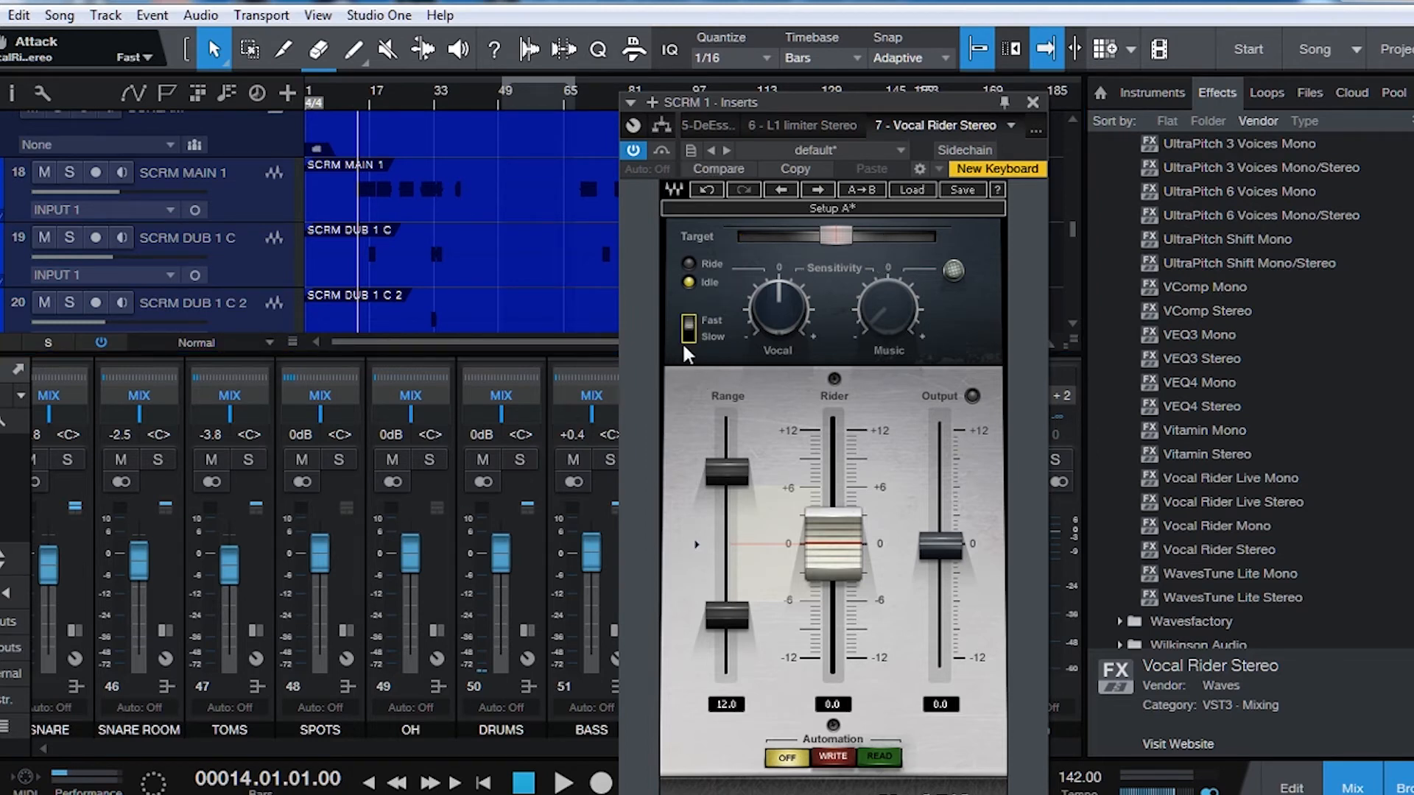
left_click(943, 151)
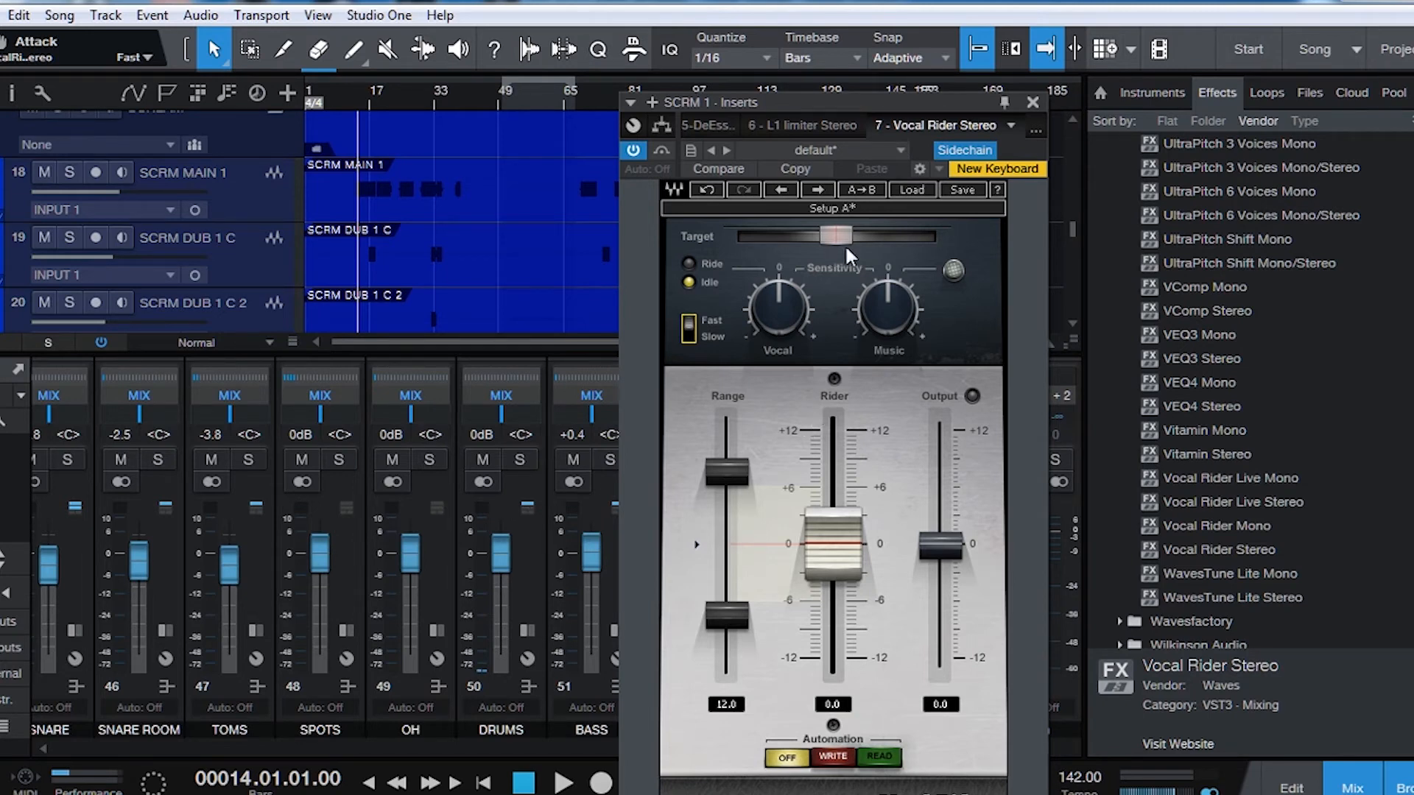
- Set the Vocal Rider's Target to -24.5 dB while playing the screams, then close the plug-in
left_click_drag(392, 96, 394, 136)
key("space")
left_click_drag(837, 235, 819, 236)
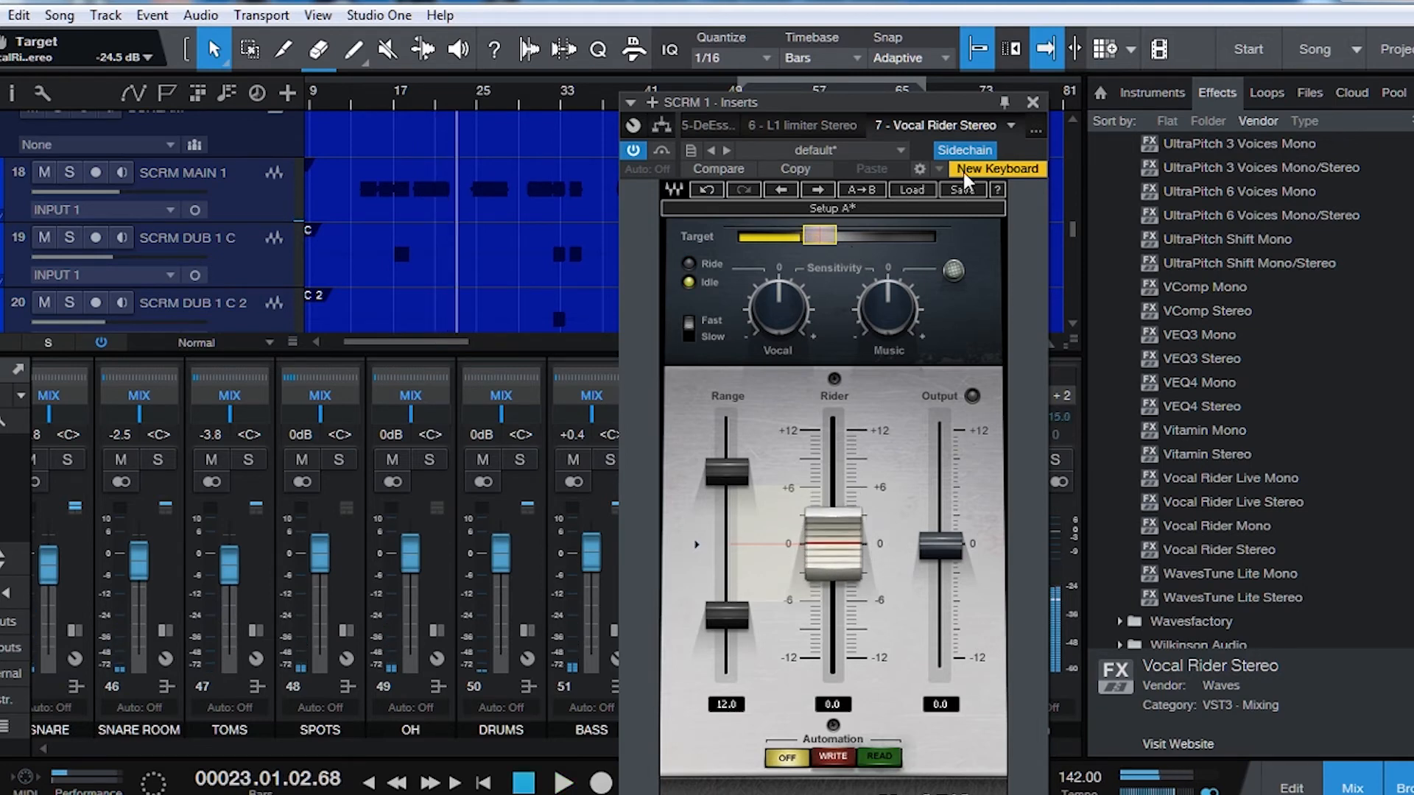
left_click(1034, 105)
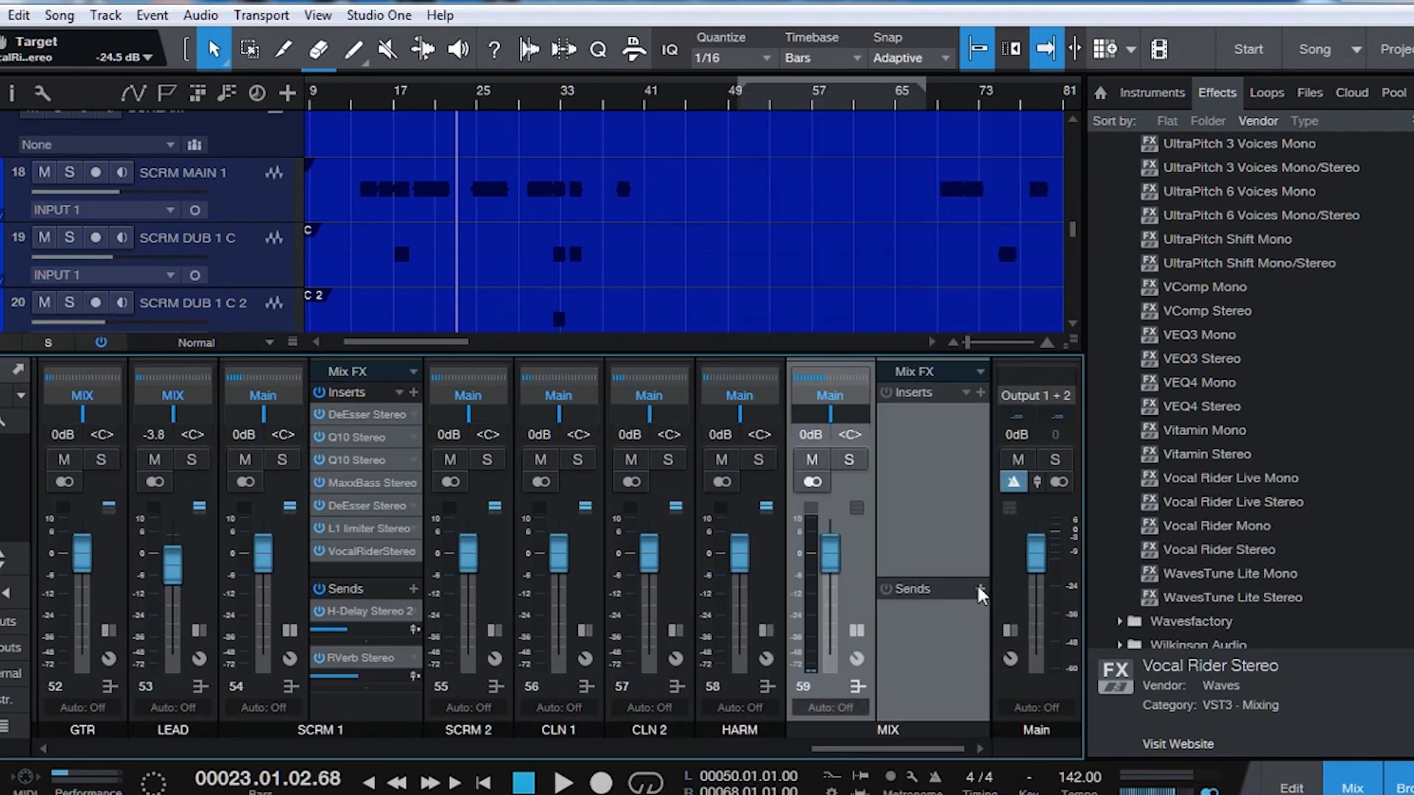
- Add a send on the MIX bus to the sidechain input of SCRM 1's Vocal Rider Stereo
left_click(982, 589)
scroll(1067, 391, "down", 3)
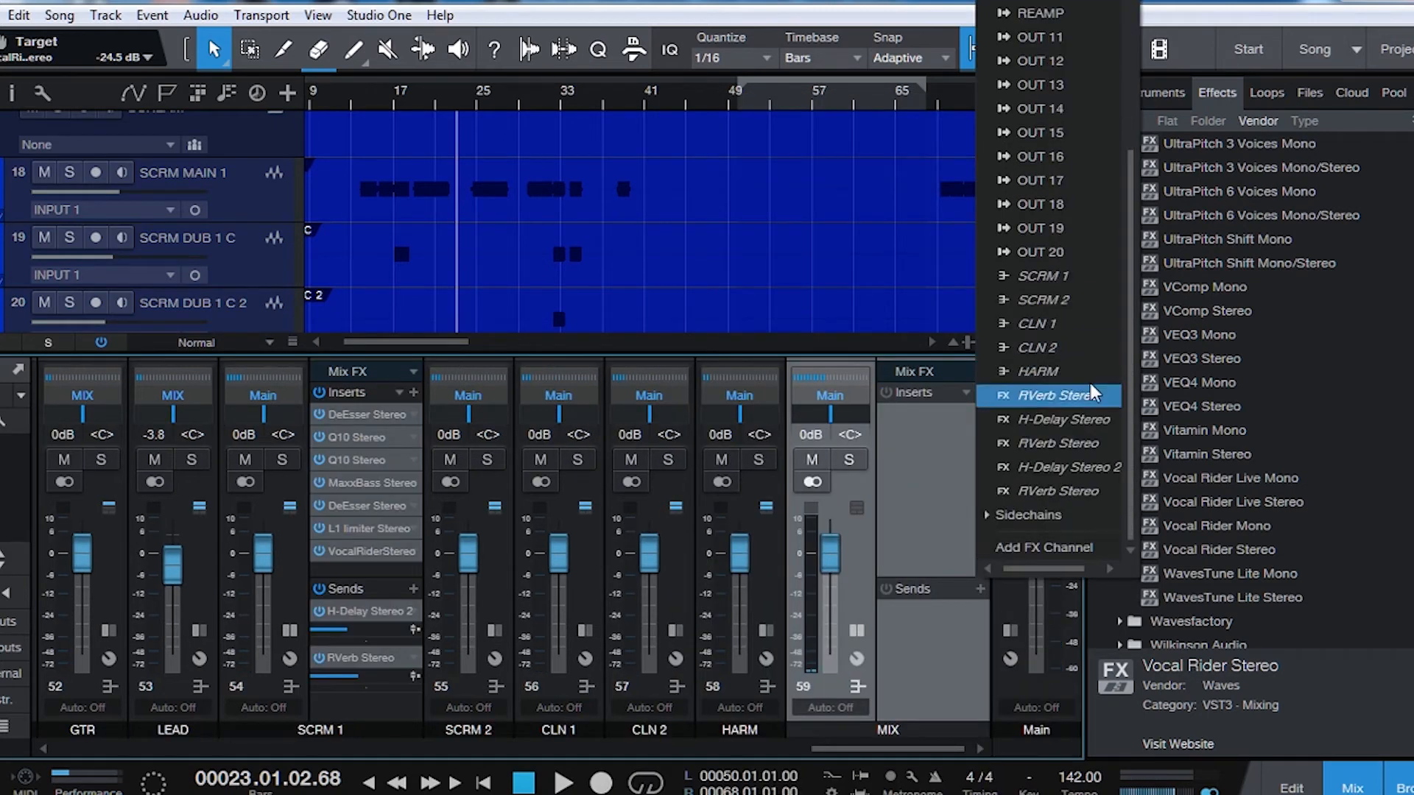
left_click(1068, 519)
scroll(1068, 519, "down", 1)
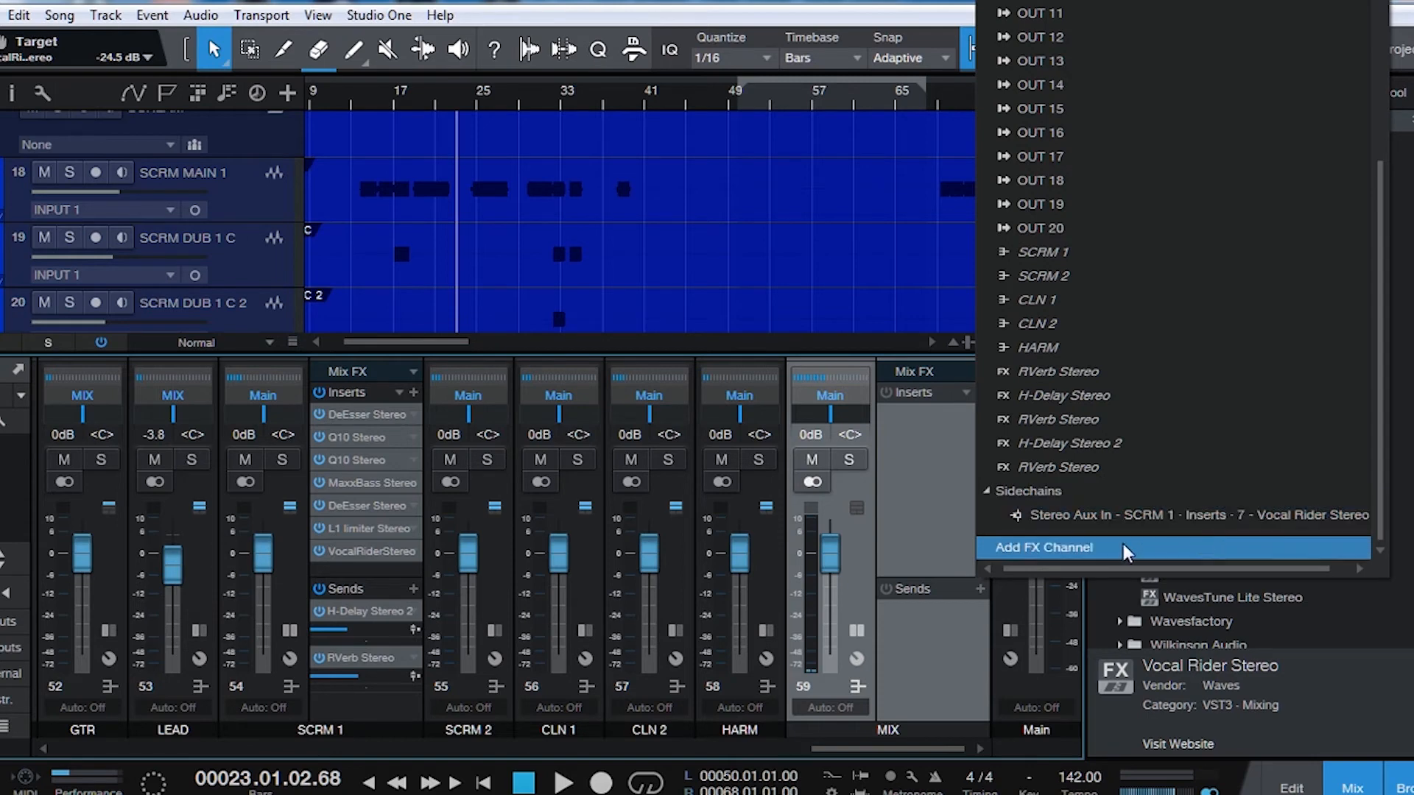
left_click(1243, 520)
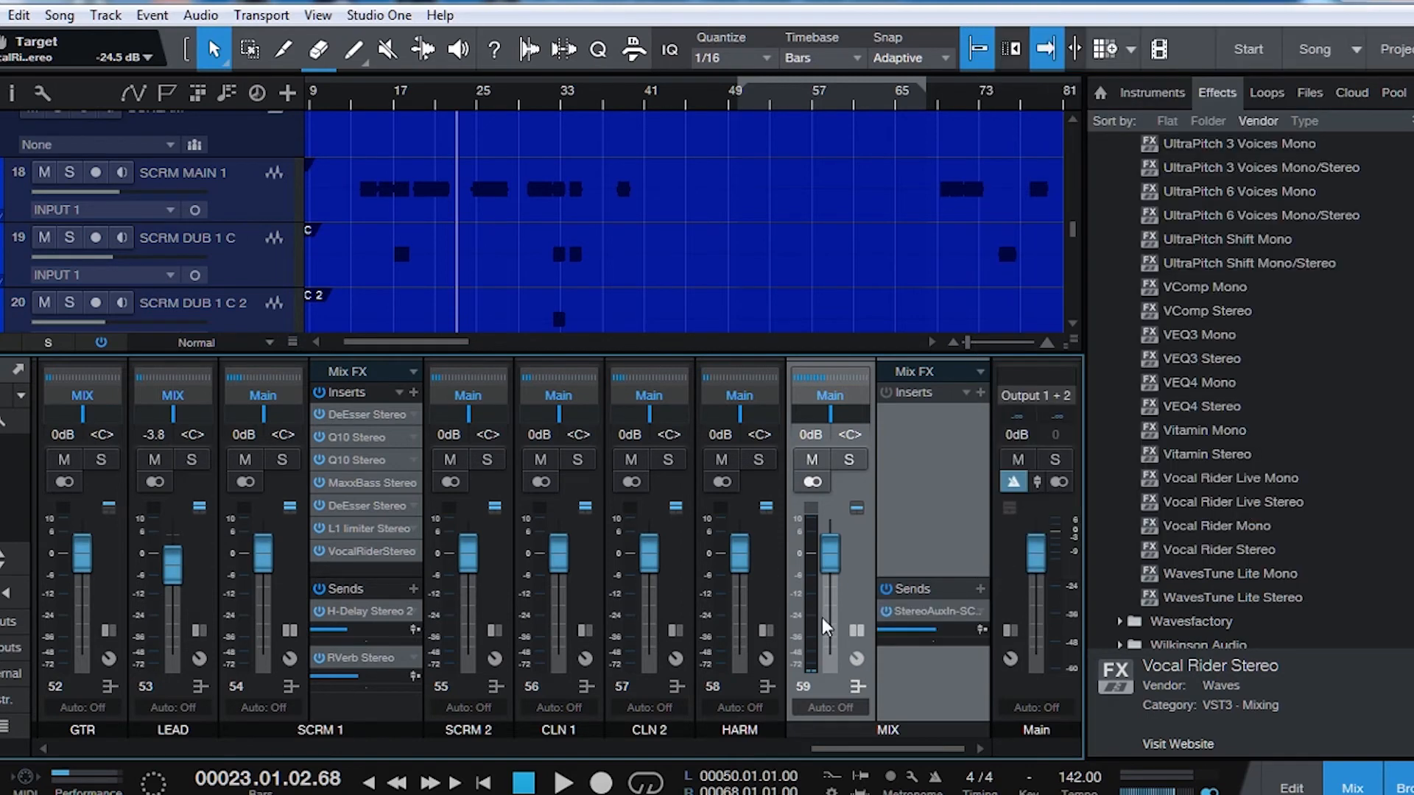
- Reopen SCRM 1's Vocal Rider and play from about bar 14 to check how the rider fader responds
left_click(352, 556)
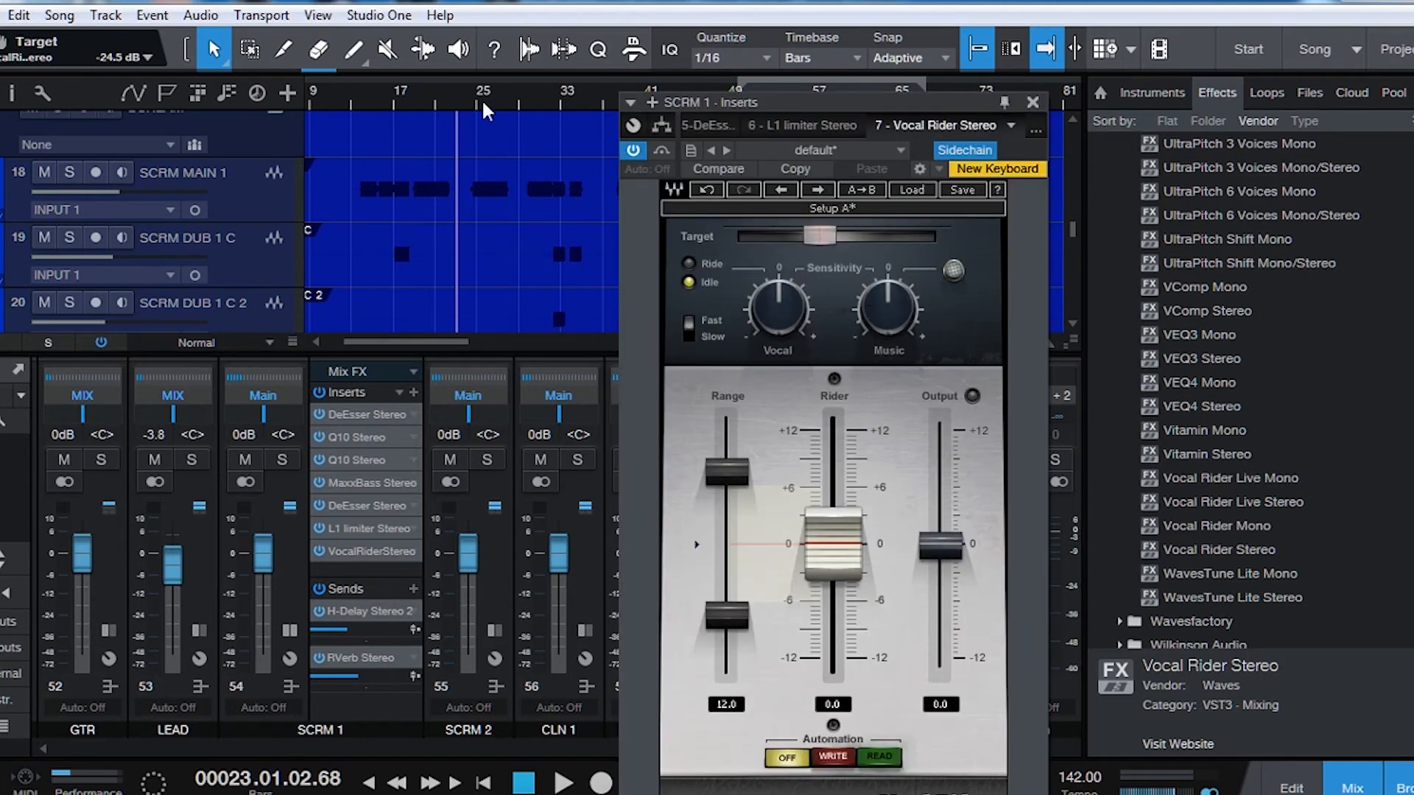
left_click(366, 105)
key("space")
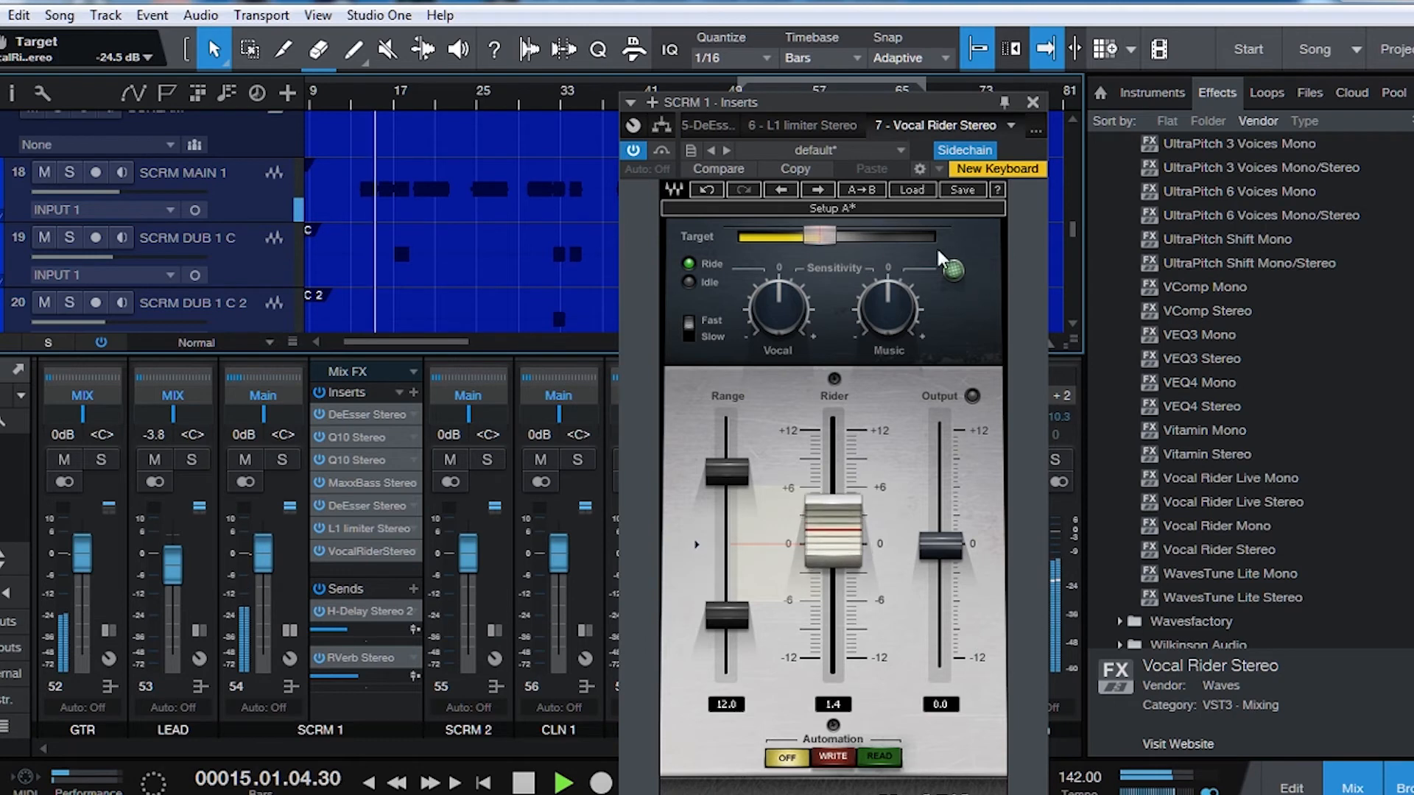
key("space")
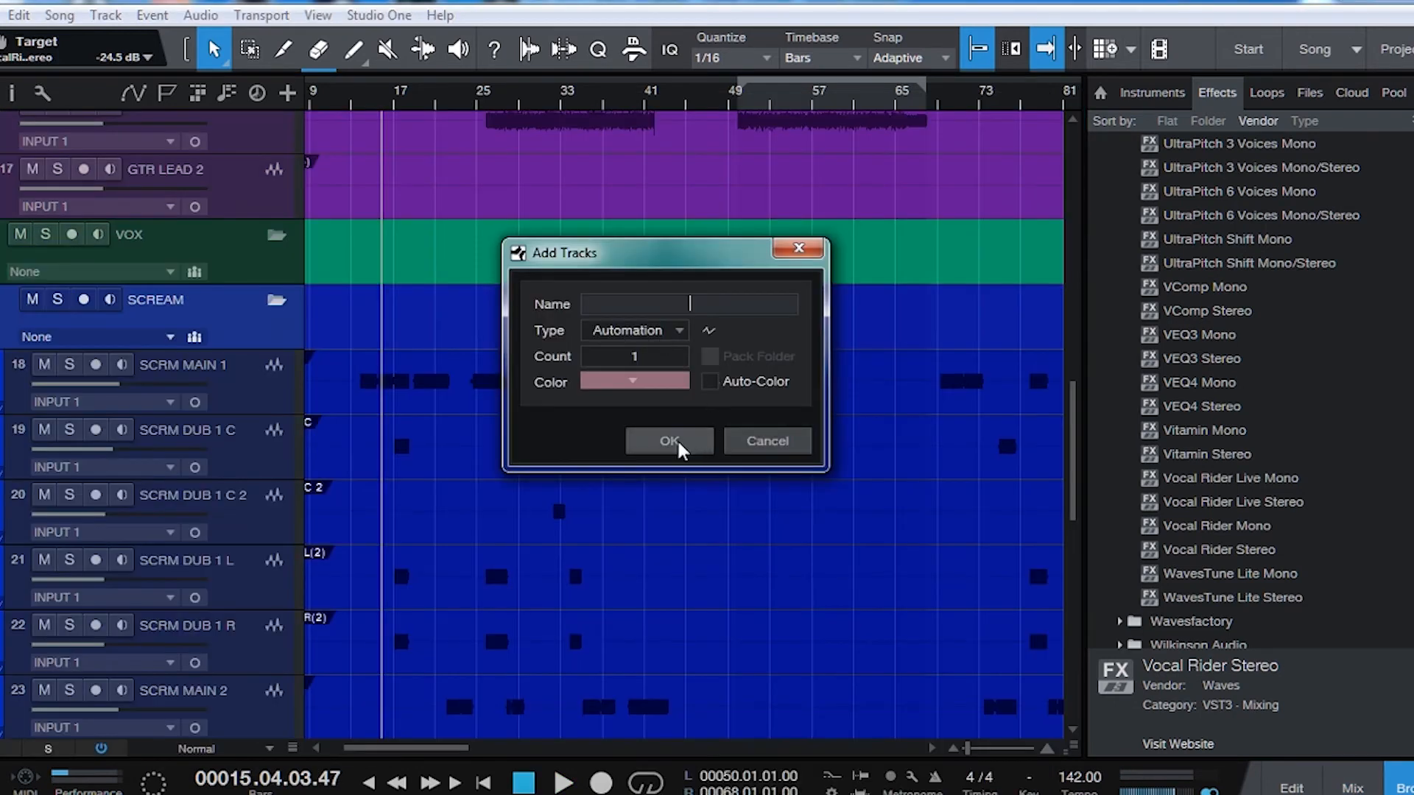
- Add an automation track for the Rider Fader of SCRM 1's Vocal Rider Stereo, and place the playhead just before the first scream
left_click(670, 441)
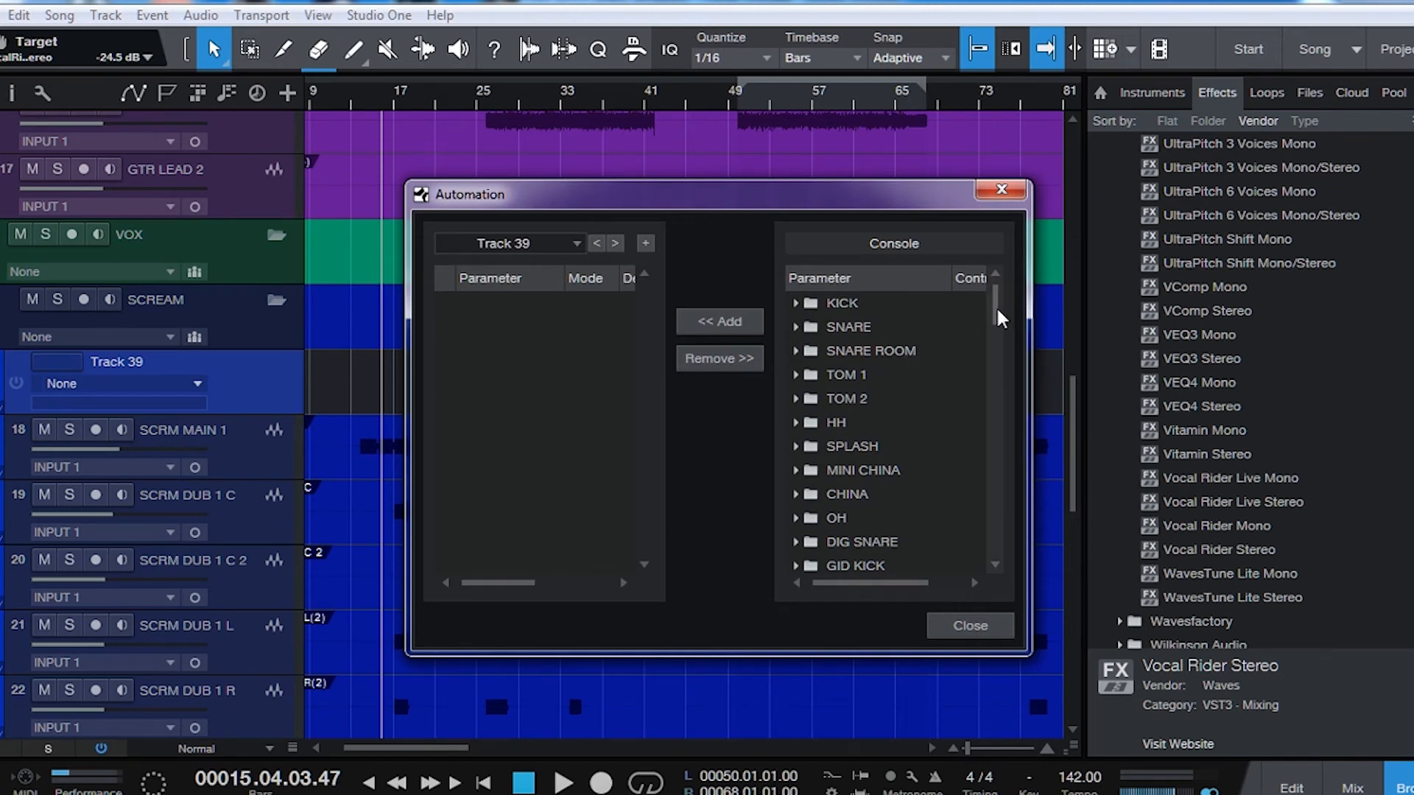
left_click_drag(998, 310, 1000, 356)
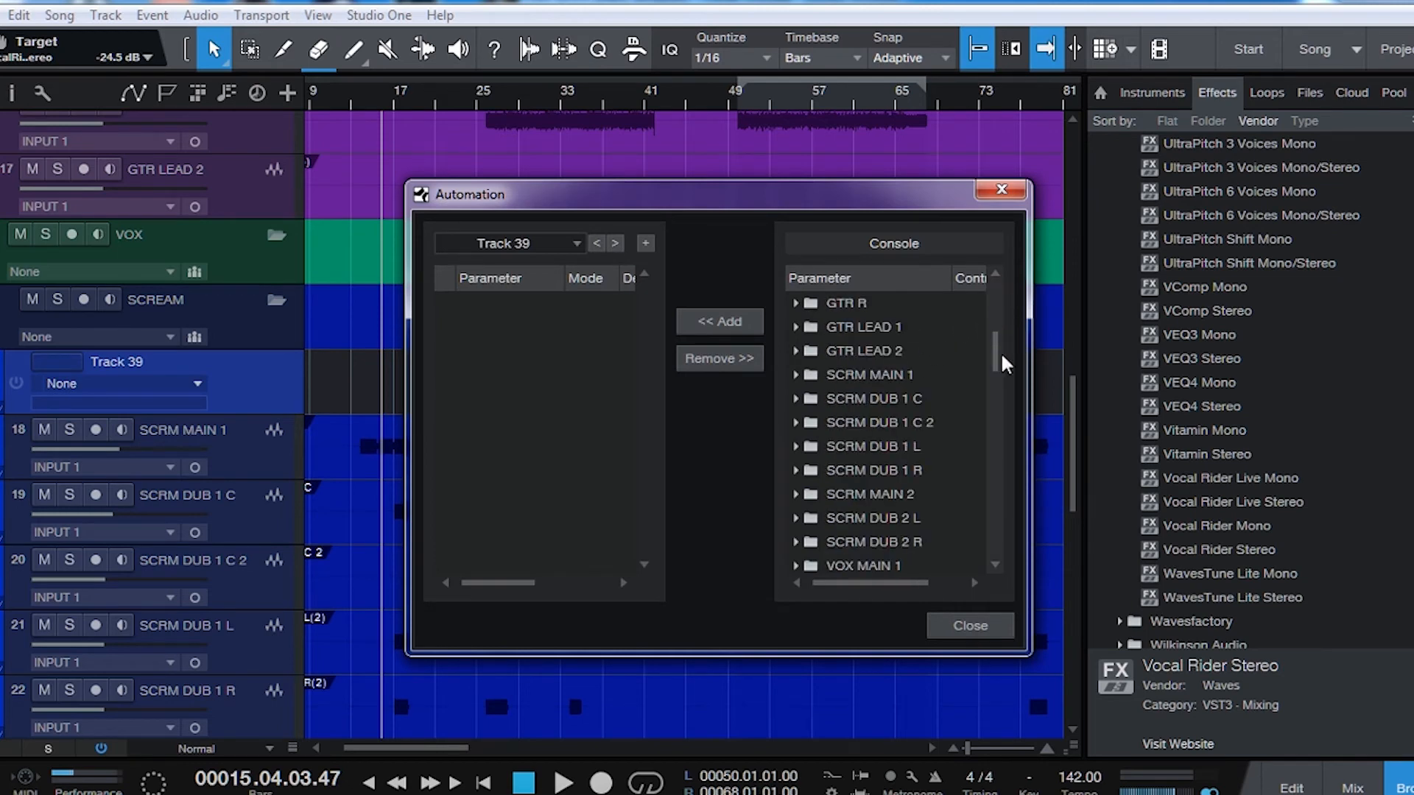
left_click(871, 377)
left_click(827, 379)
scroll(930, 468, "down", 1)
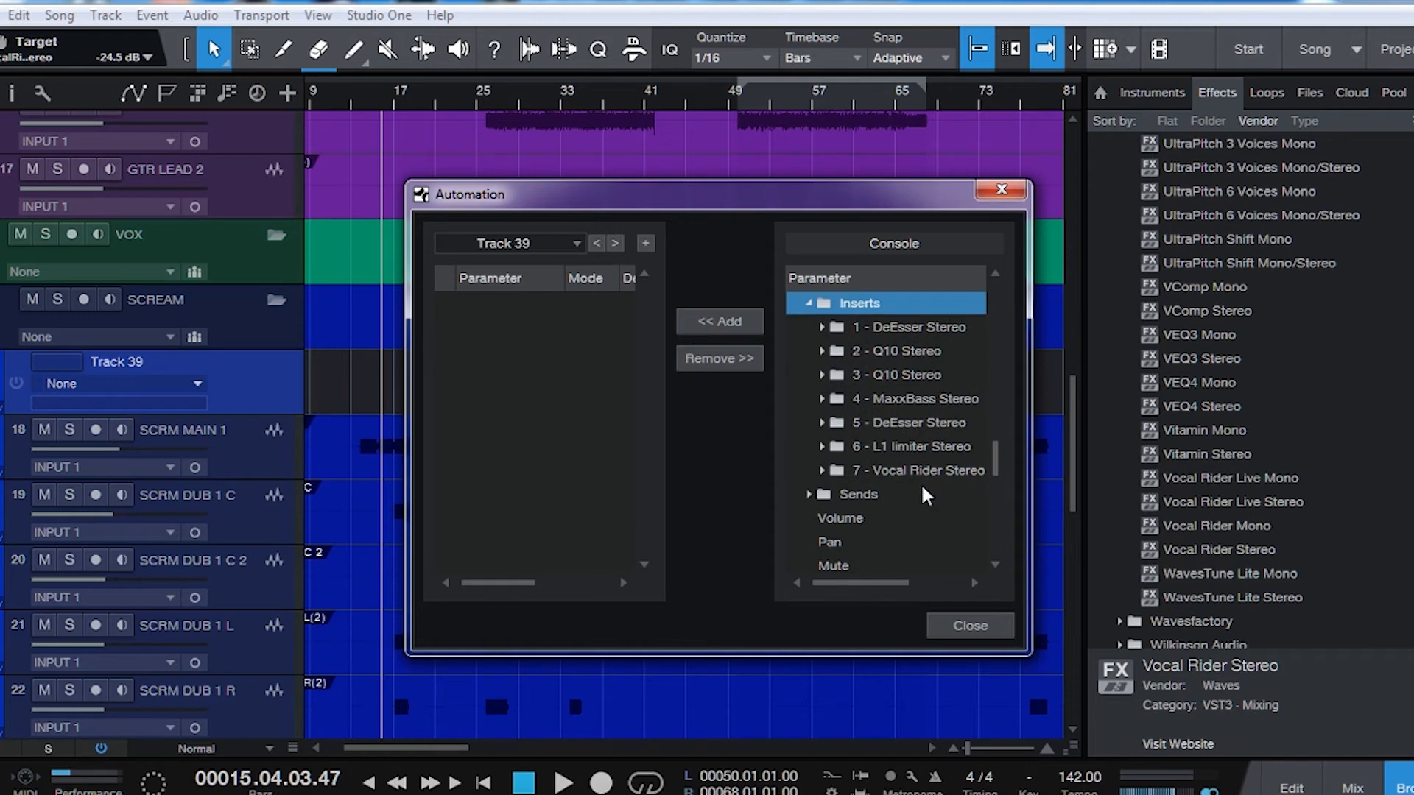
left_click(917, 471)
scroll(913, 466, "down", 1)
scroll(917, 479, "down", 1)
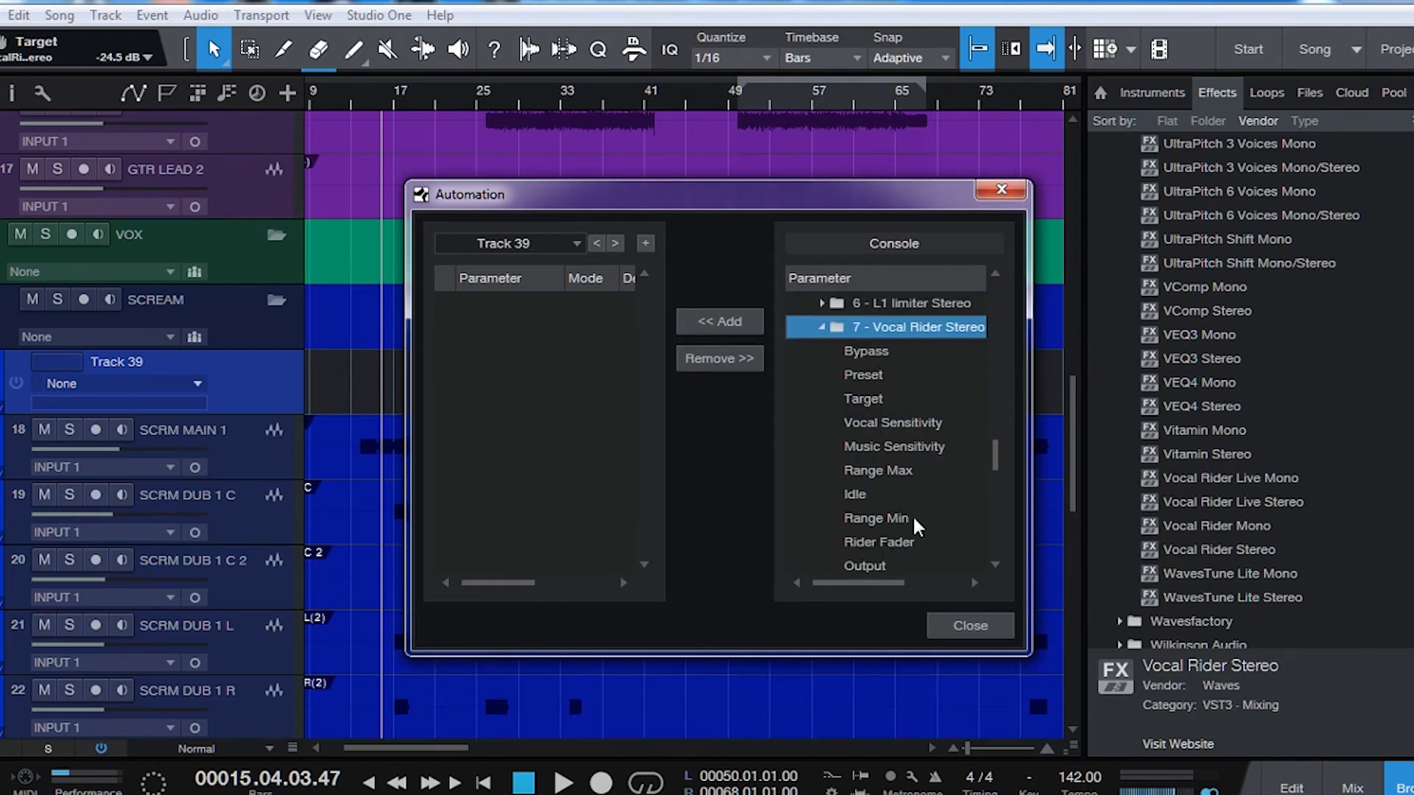
left_click(919, 543)
left_click(732, 322)
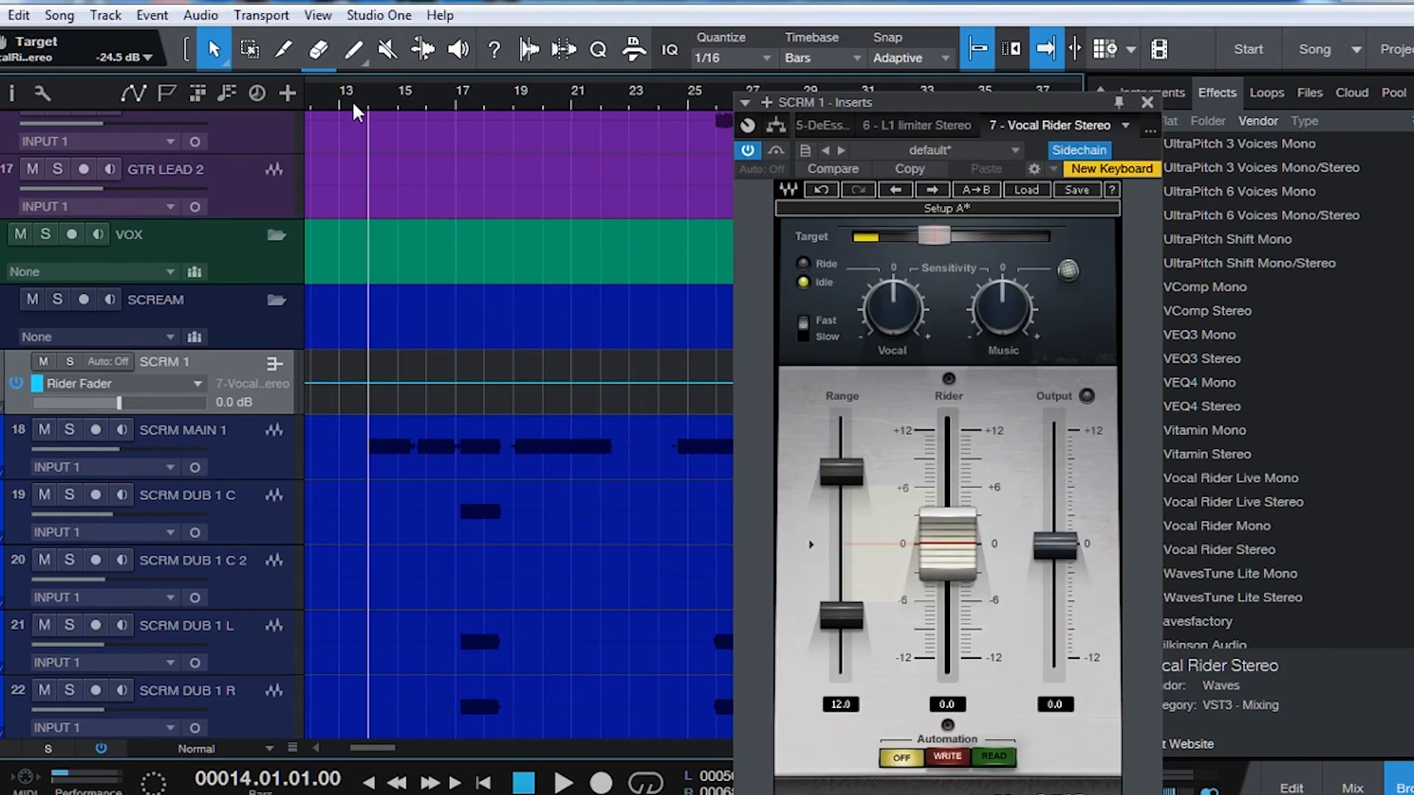
left_click(353, 109)
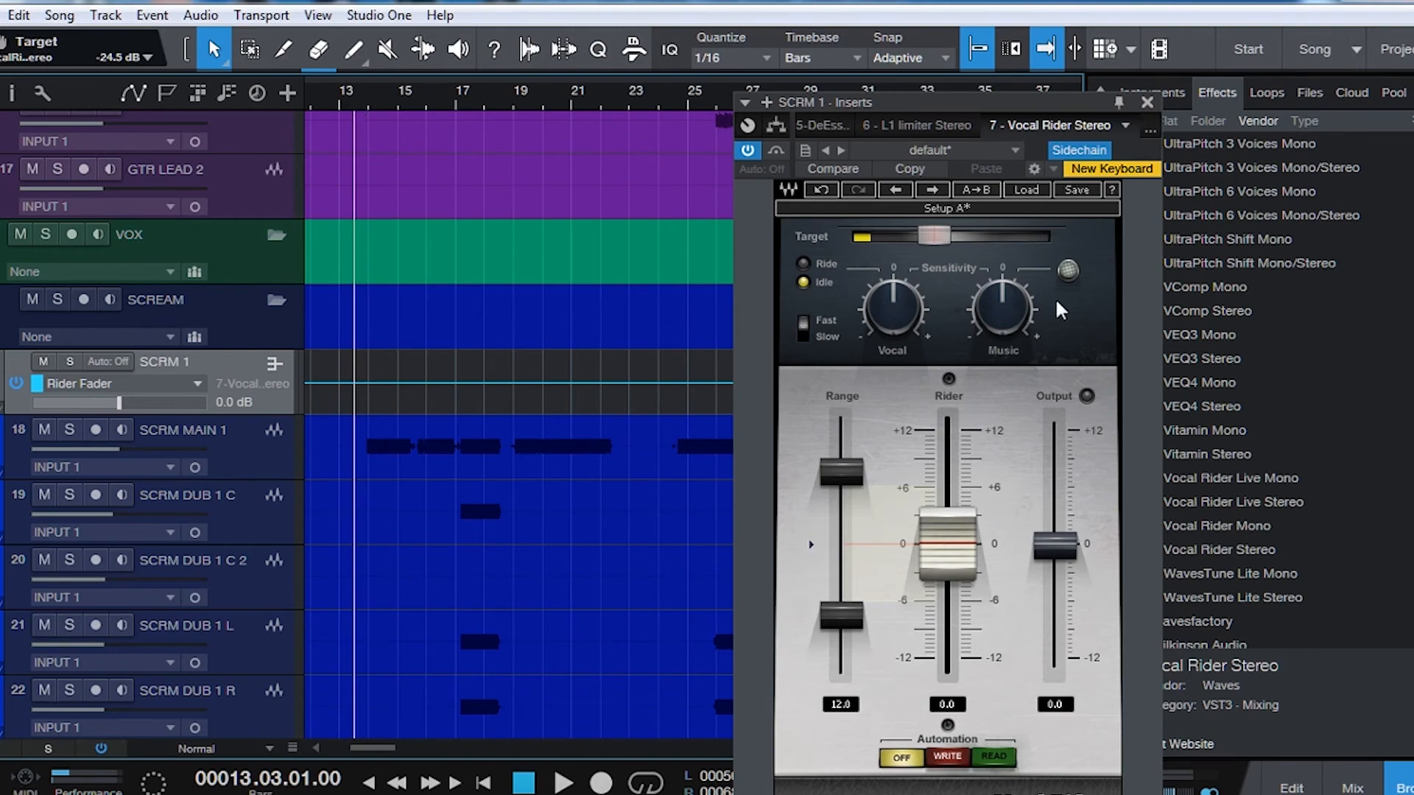
- Set SCRM 1's Vocal Rider Stereo and its channel automation to Write, and play from bar 13 to record the Rider Fader automation
left_click_drag(595, 102, 483, 35)
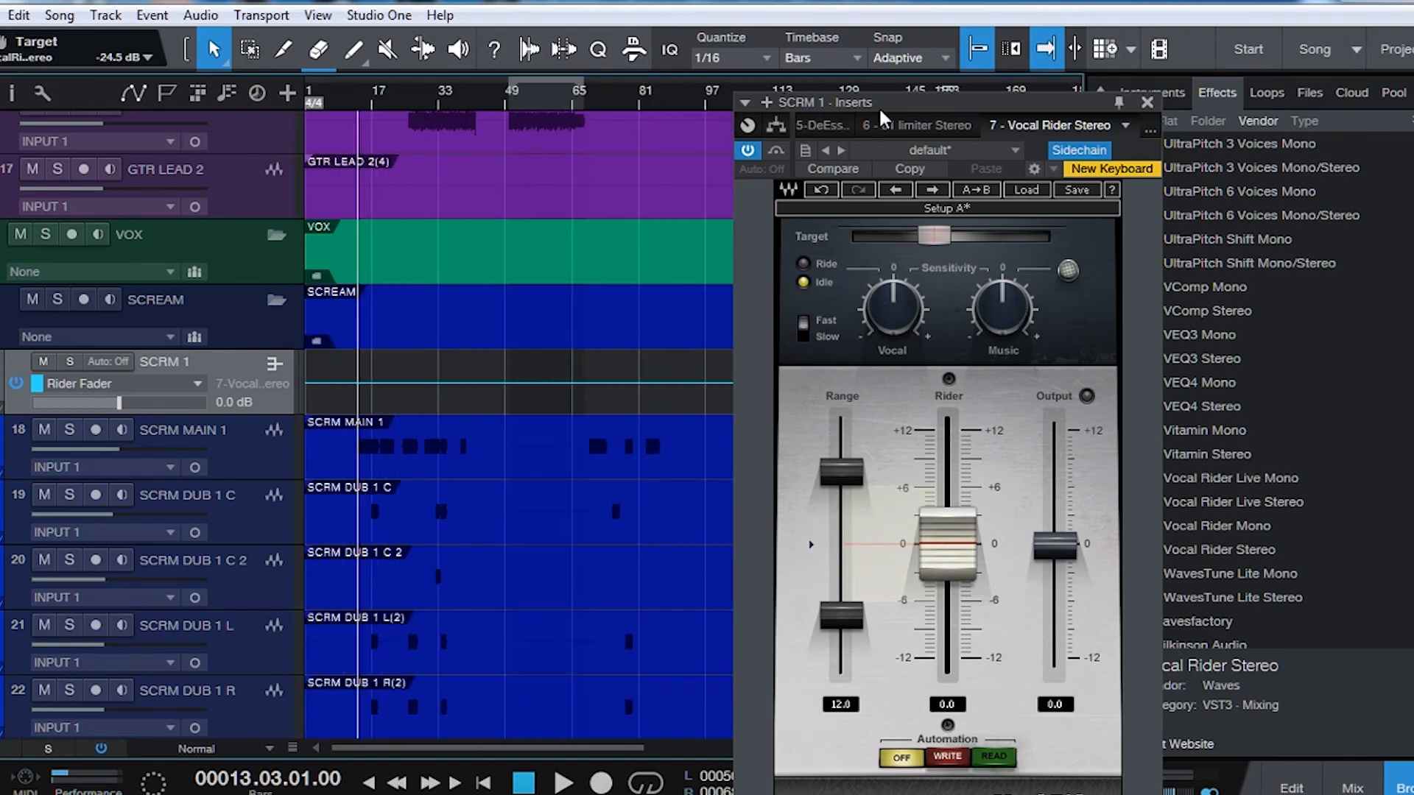
left_click_drag(882, 109, 833, 625)
scroll(681, 426, "down", 4)
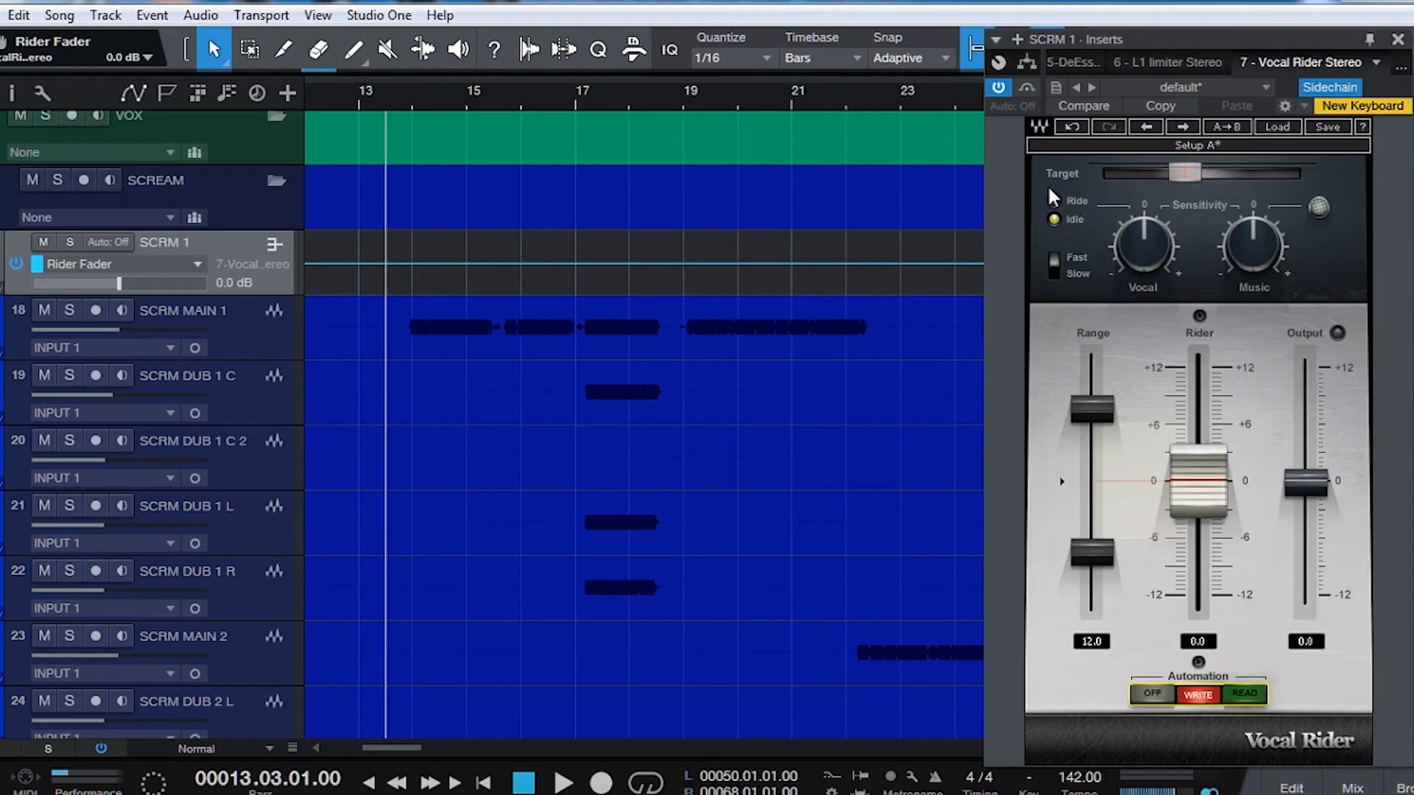
left_click(1013, 106)
left_click(1061, 219)
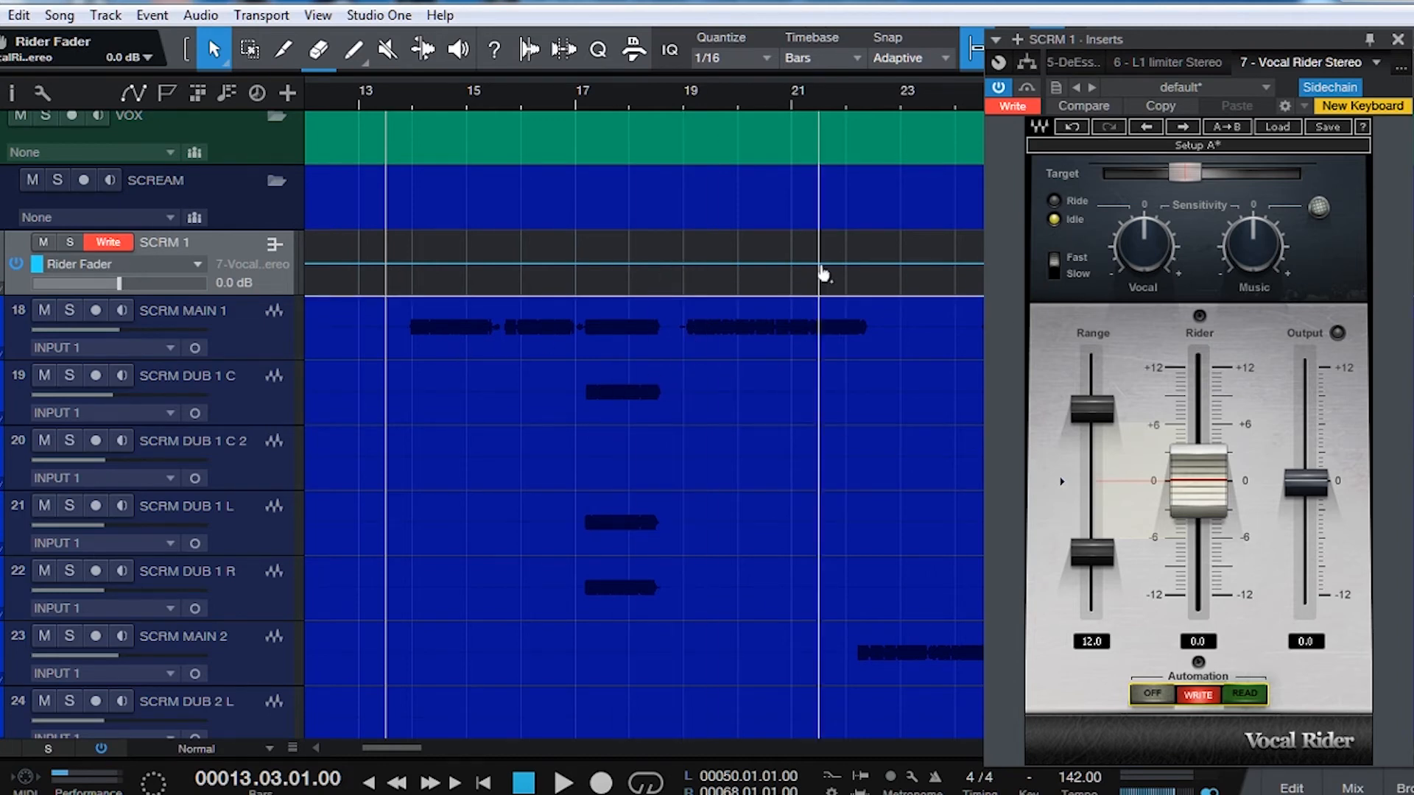
key("space")
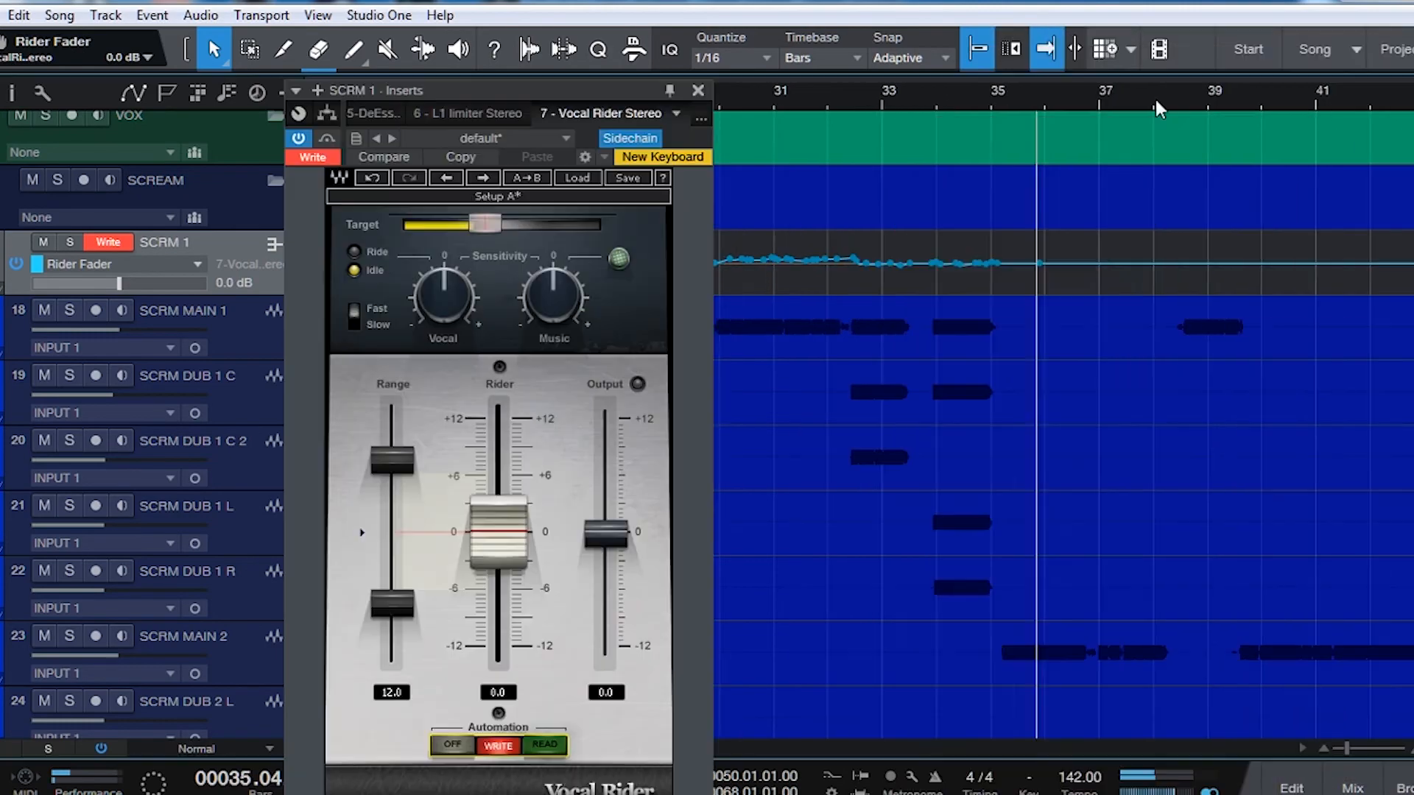
- Review the Rider Fader automation written across the song and set SCRM 1's automation mode to Read
left_click_drag(562, 89, 677, 451)
left_click_drag(590, 103, 472, 127)
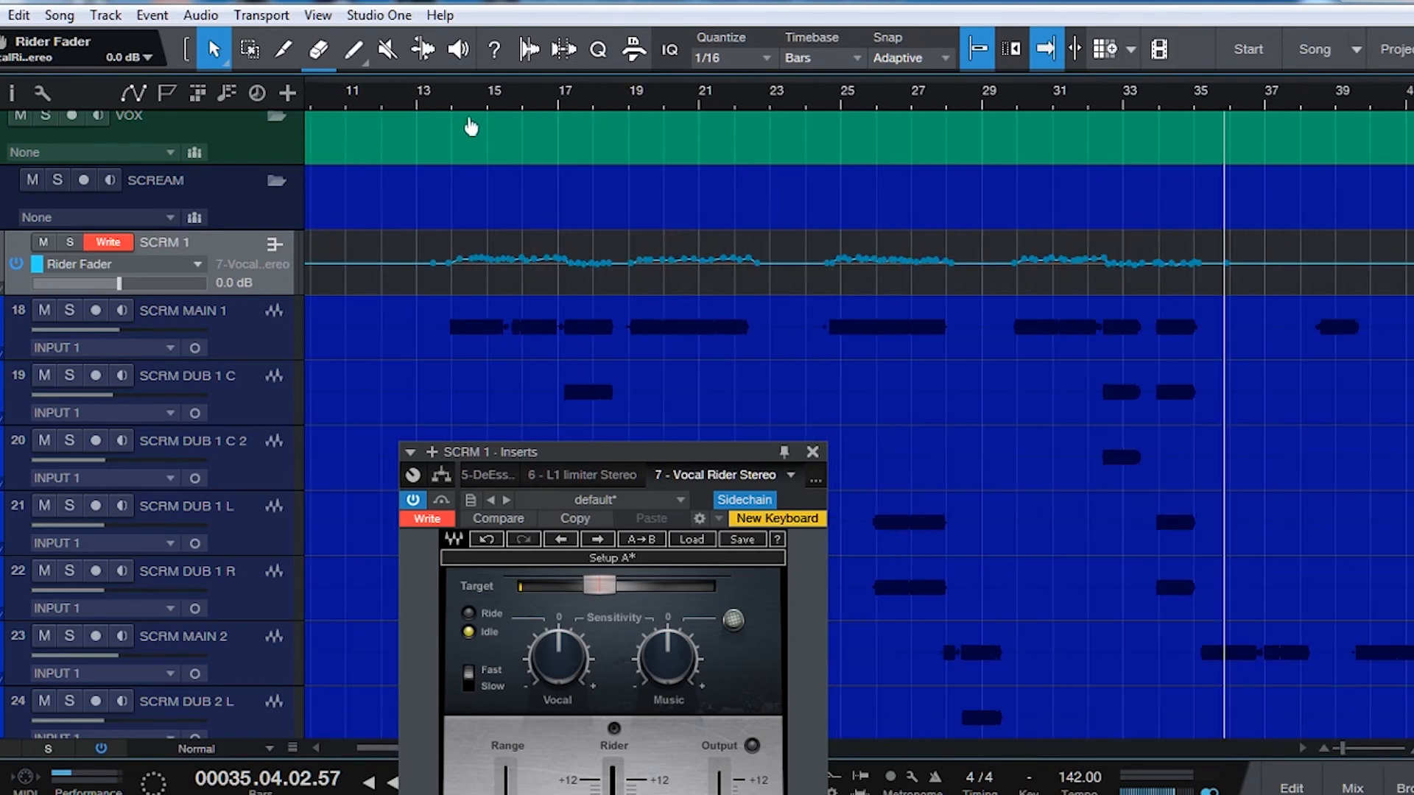
left_click_drag(1325, 107, 785, 141)
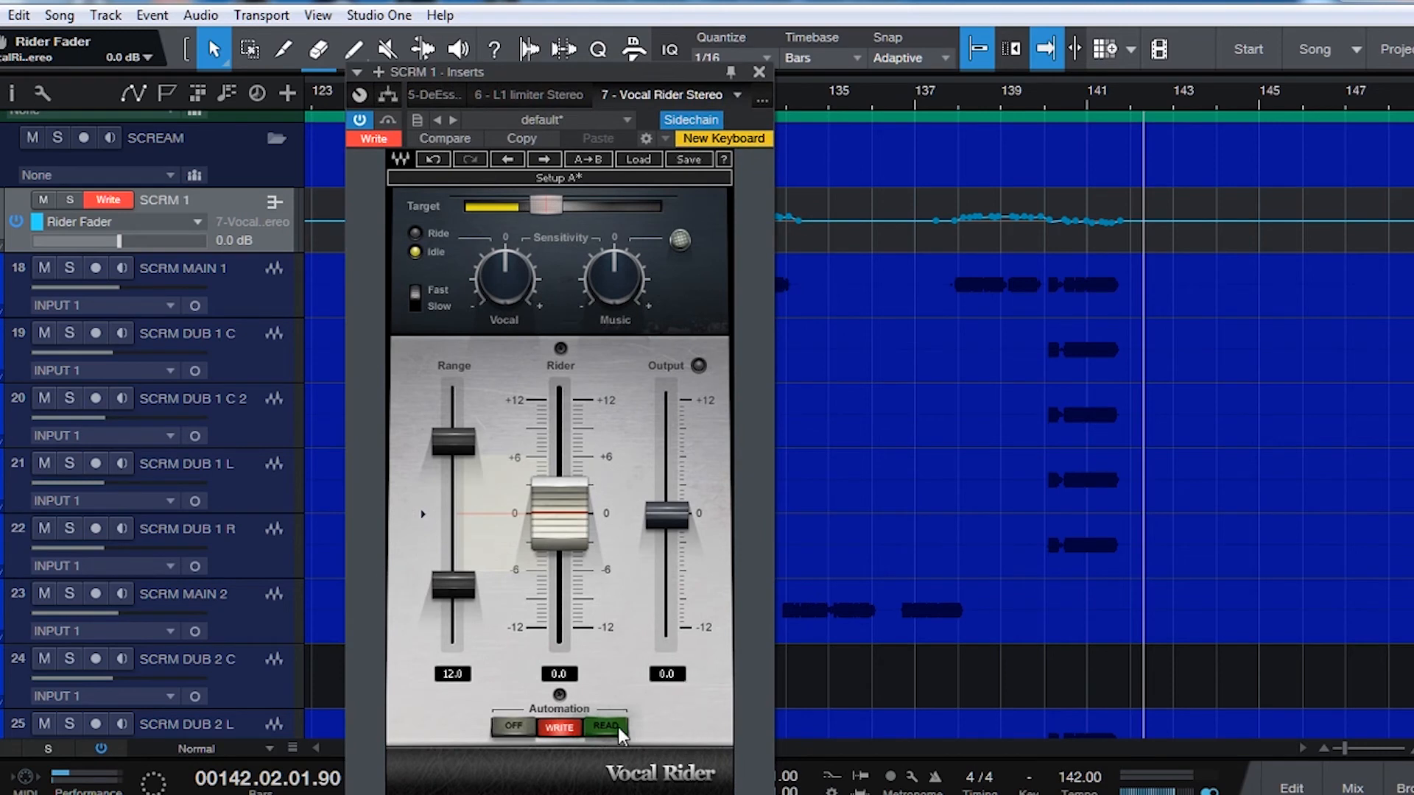
left_click(393, 135)
left_click(409, 184)
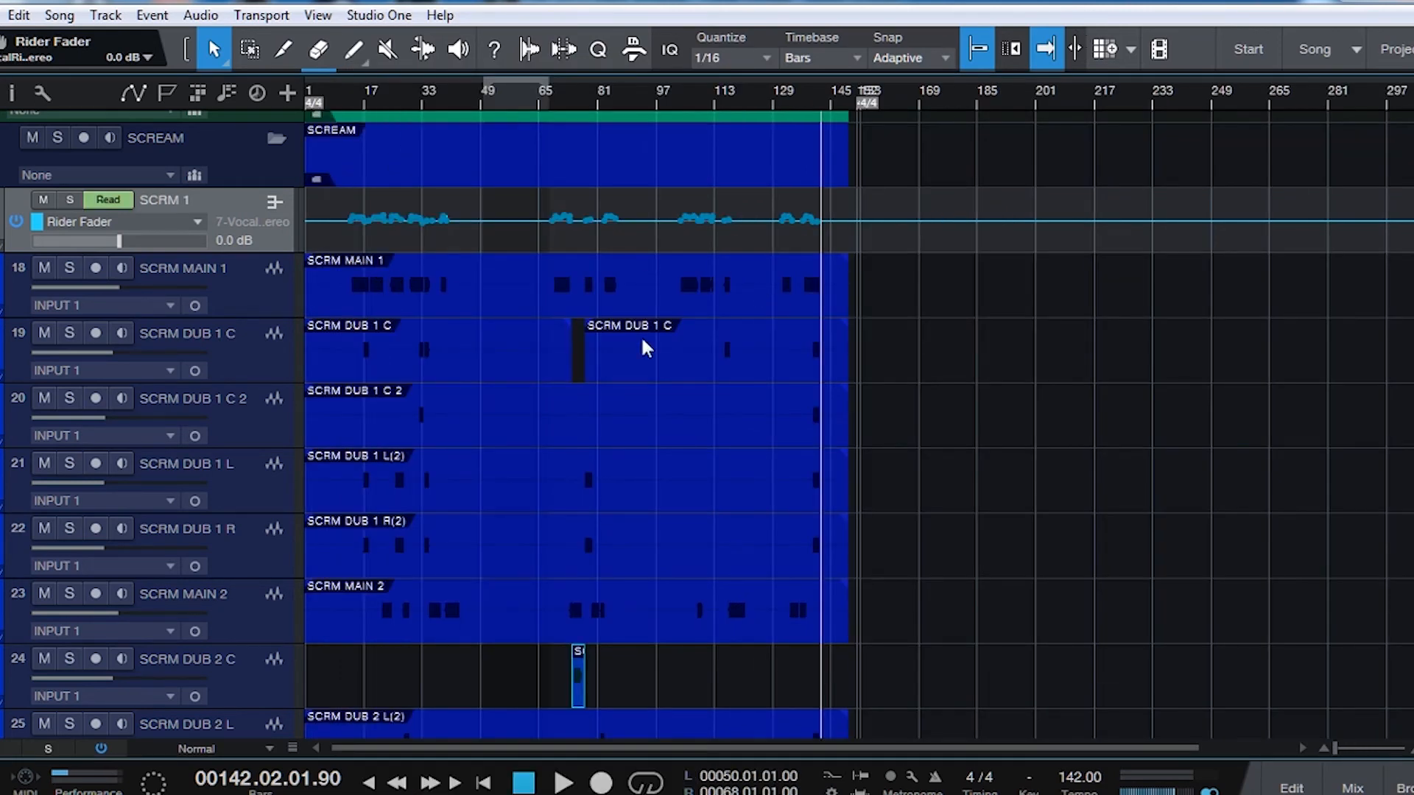
- Add a new automation track under the SING folder
scroll(732, 395, "down", 1)
scroll(722, 376, "up", 1)
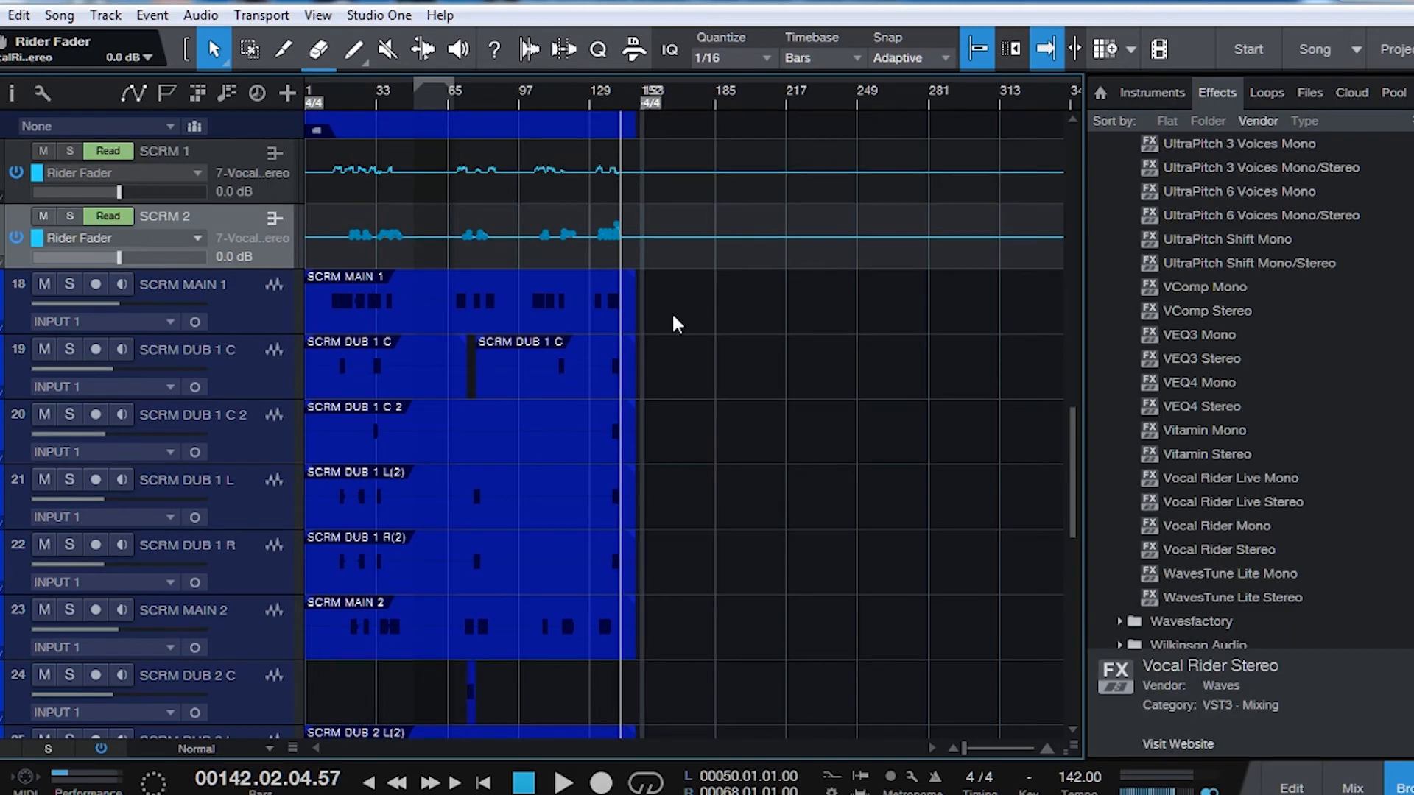
left_click(221, 160)
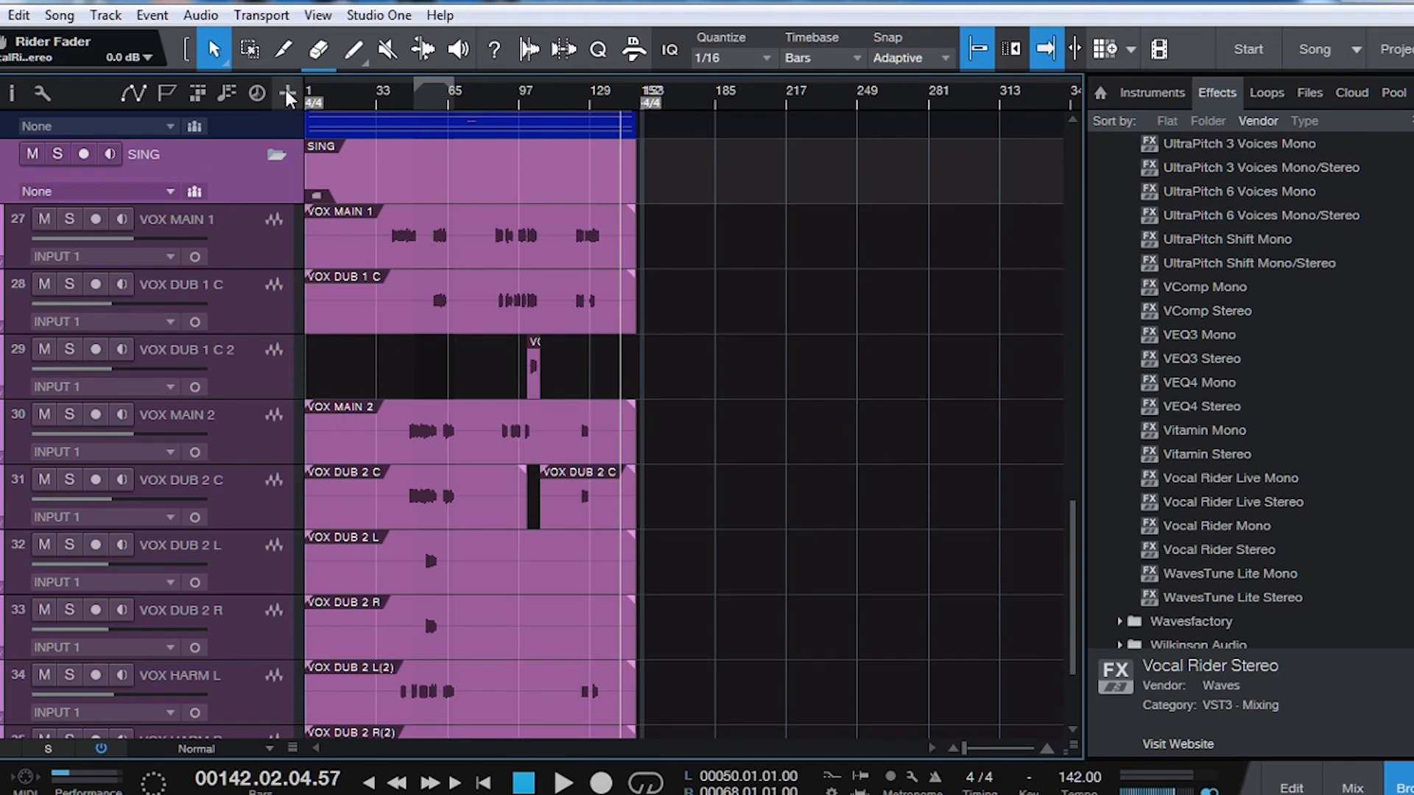
scroll(433, 352, "up", 1)
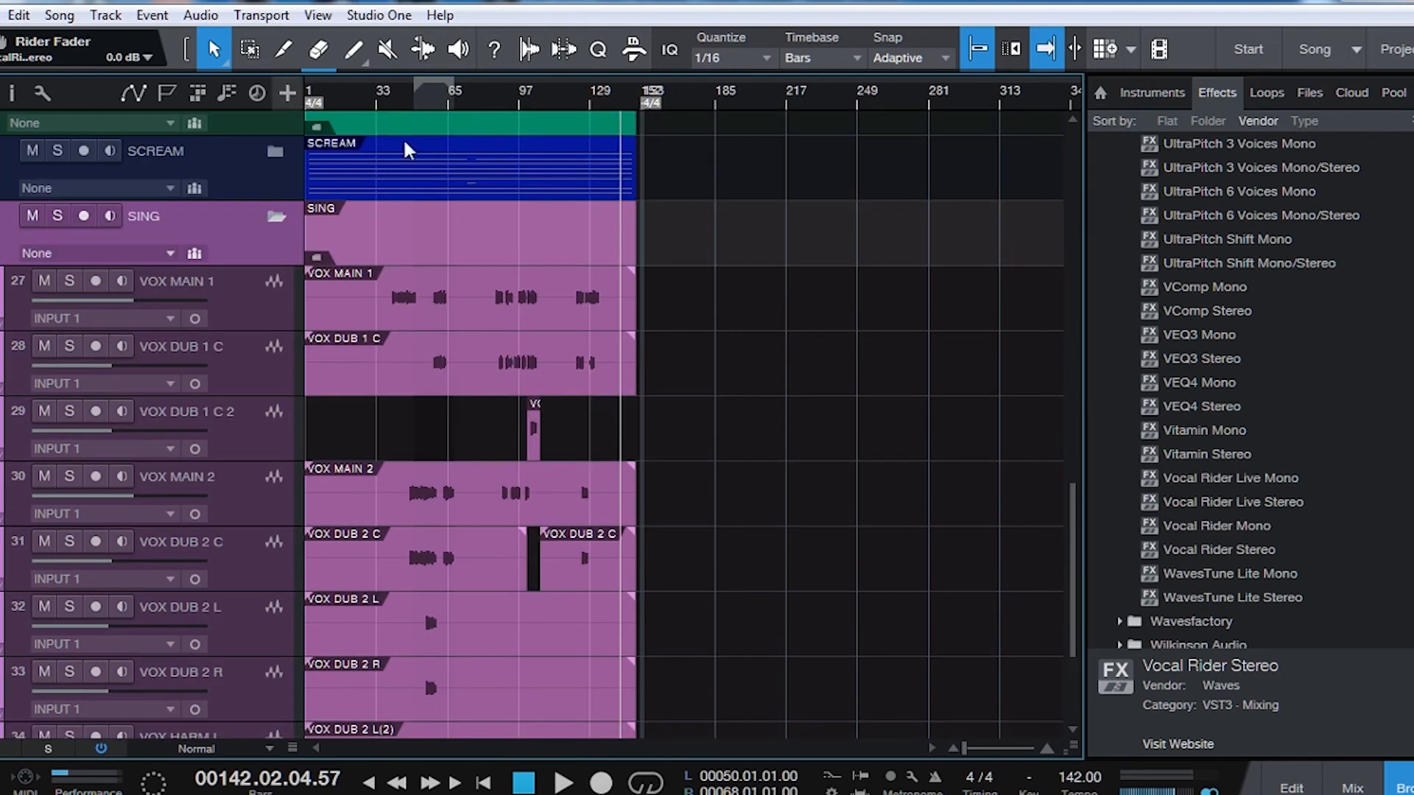
left_click(287, 92)
left_click(723, 504)
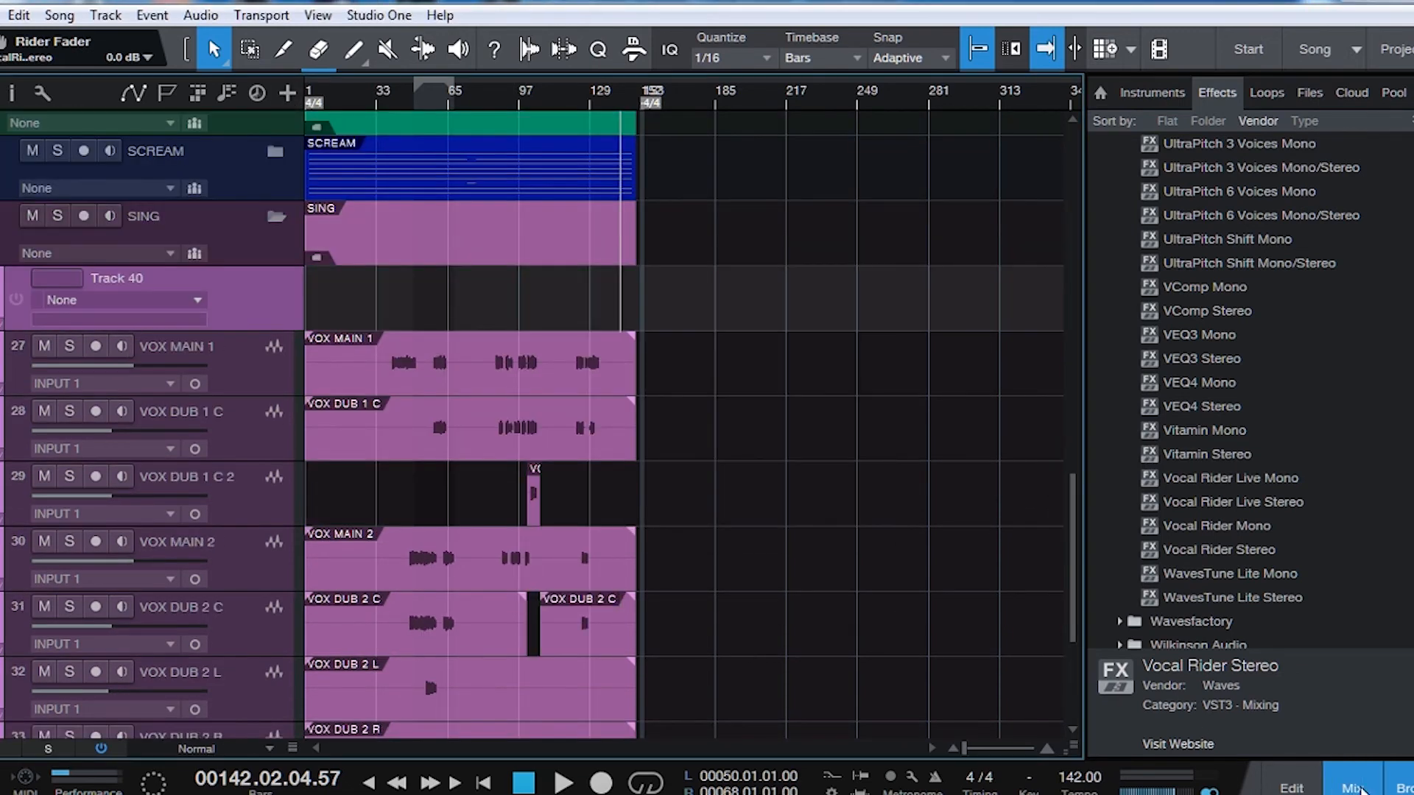
- Show the mixer, play from bar 13 and lower the SCRM 1 bus volume to -2.1 dB
left_click(1352, 779)
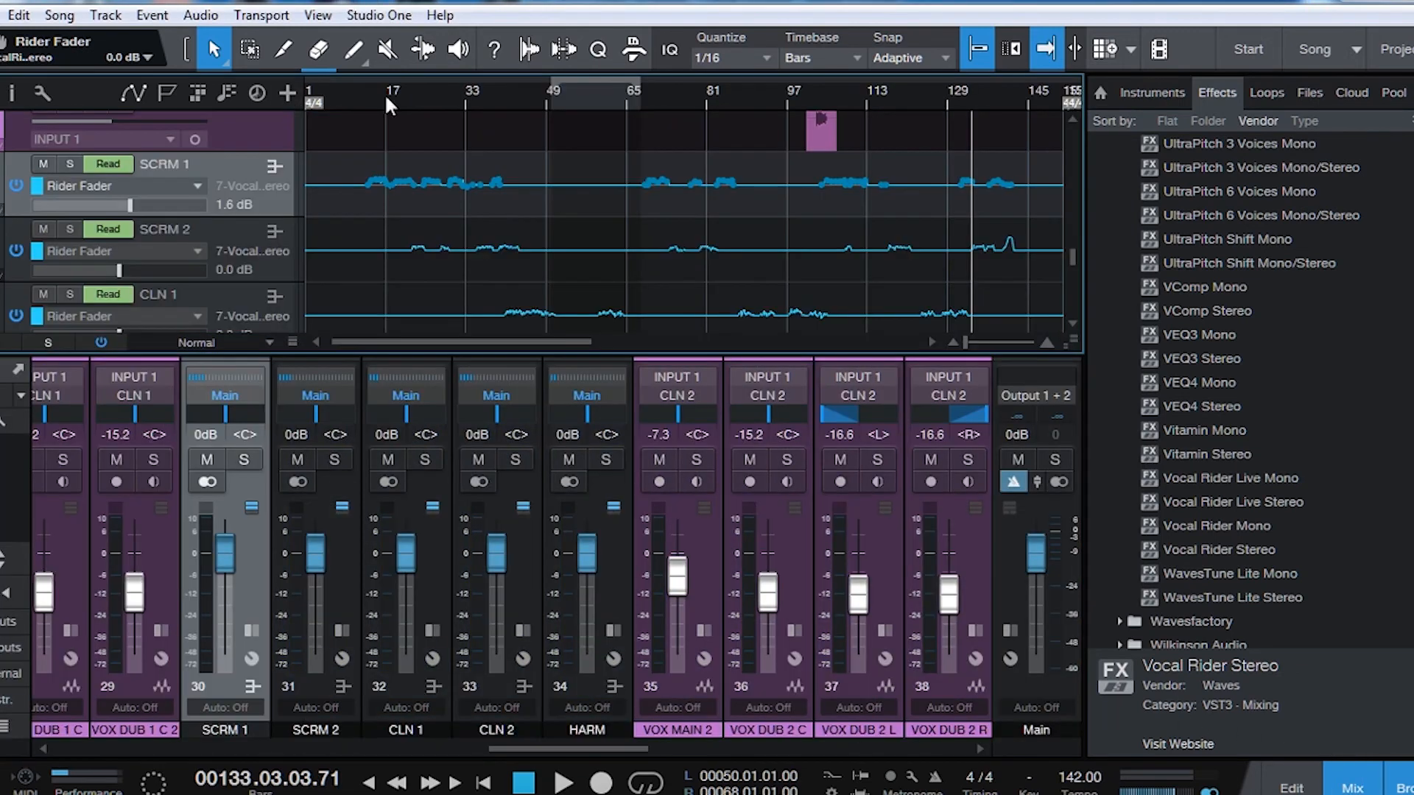
left_click_drag(389, 103, 380, 124)
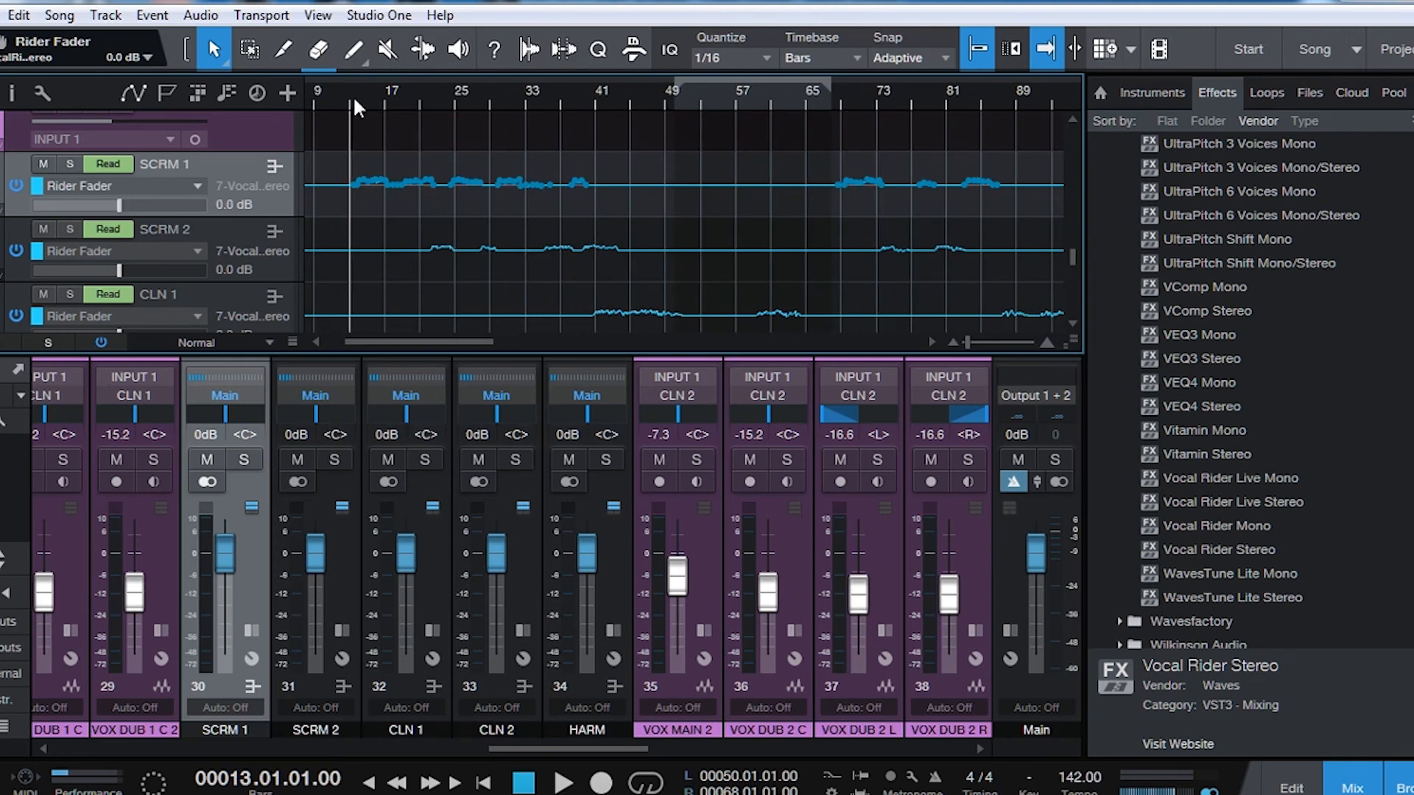
key("space")
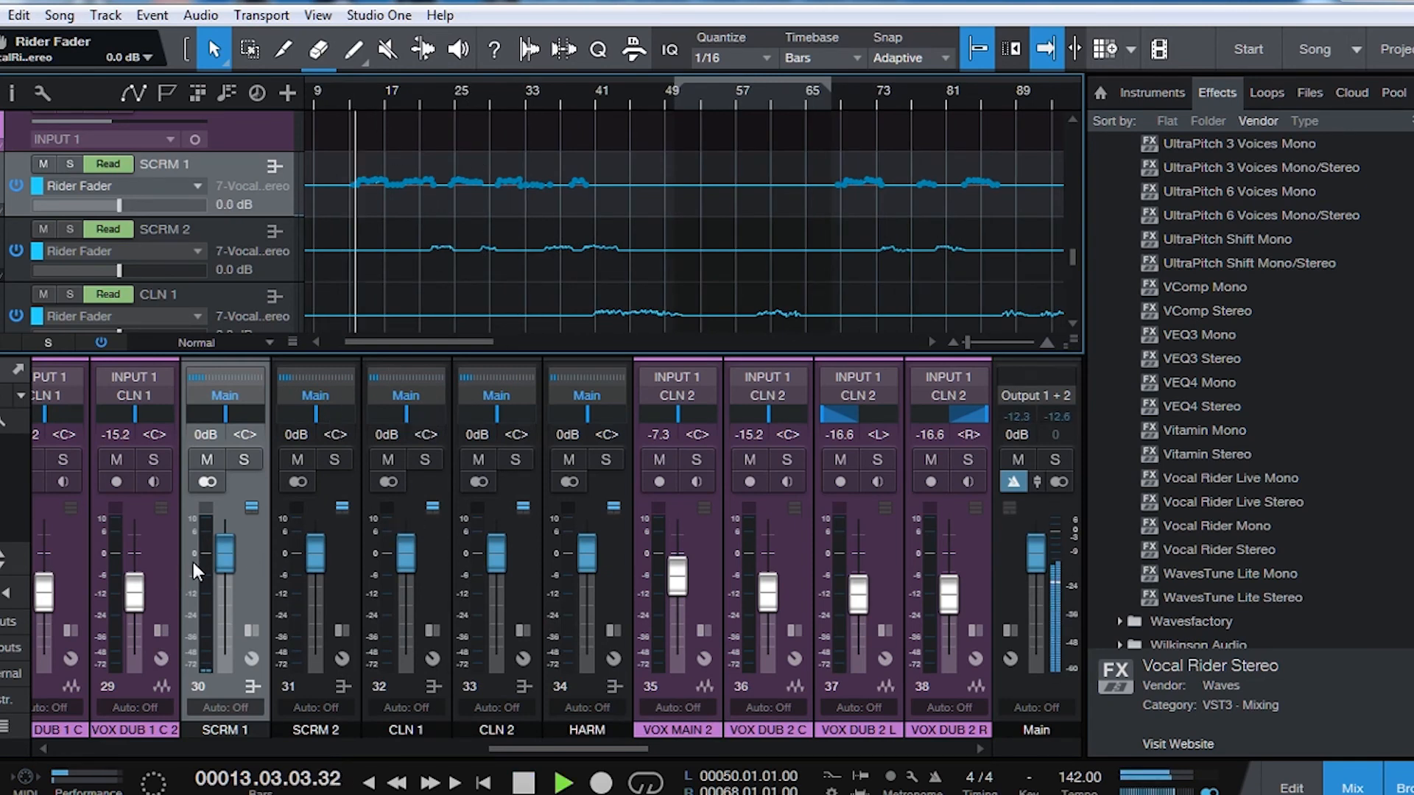
left_click_drag(219, 557, 219, 559)
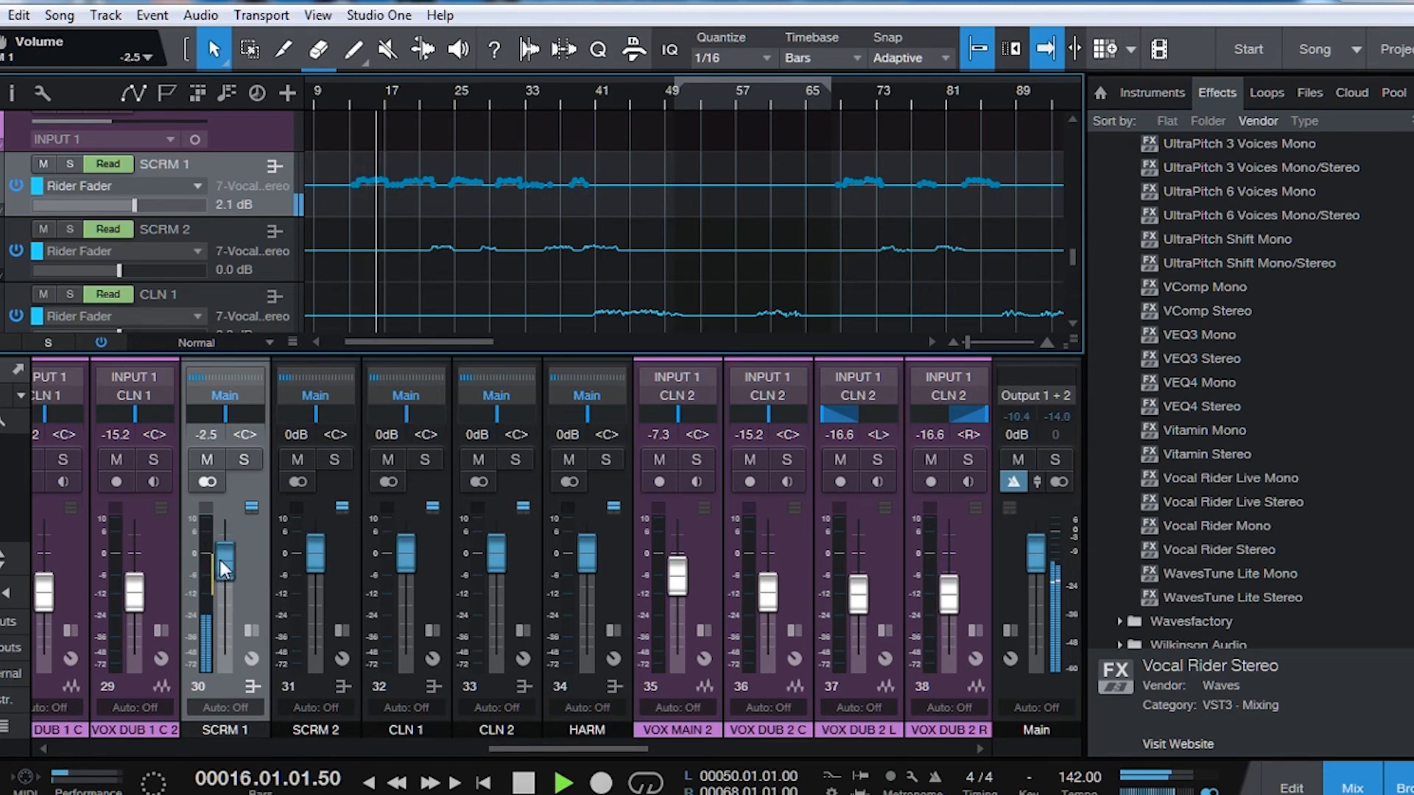
scroll(221, 560, "up", 1)
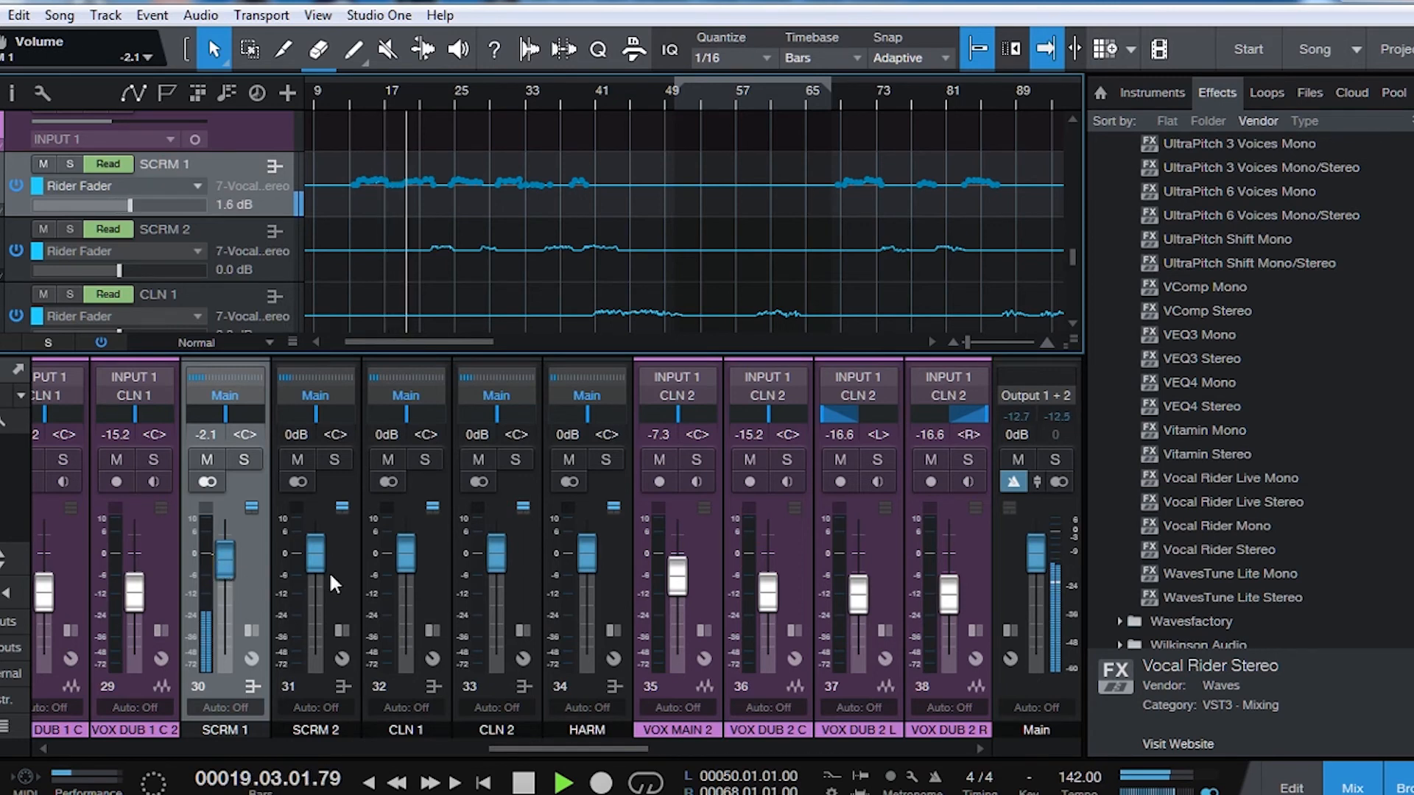
- Set the SCRM 2 bus volume to -2.1 dB to match SCRM 1
left_click(292, 433)
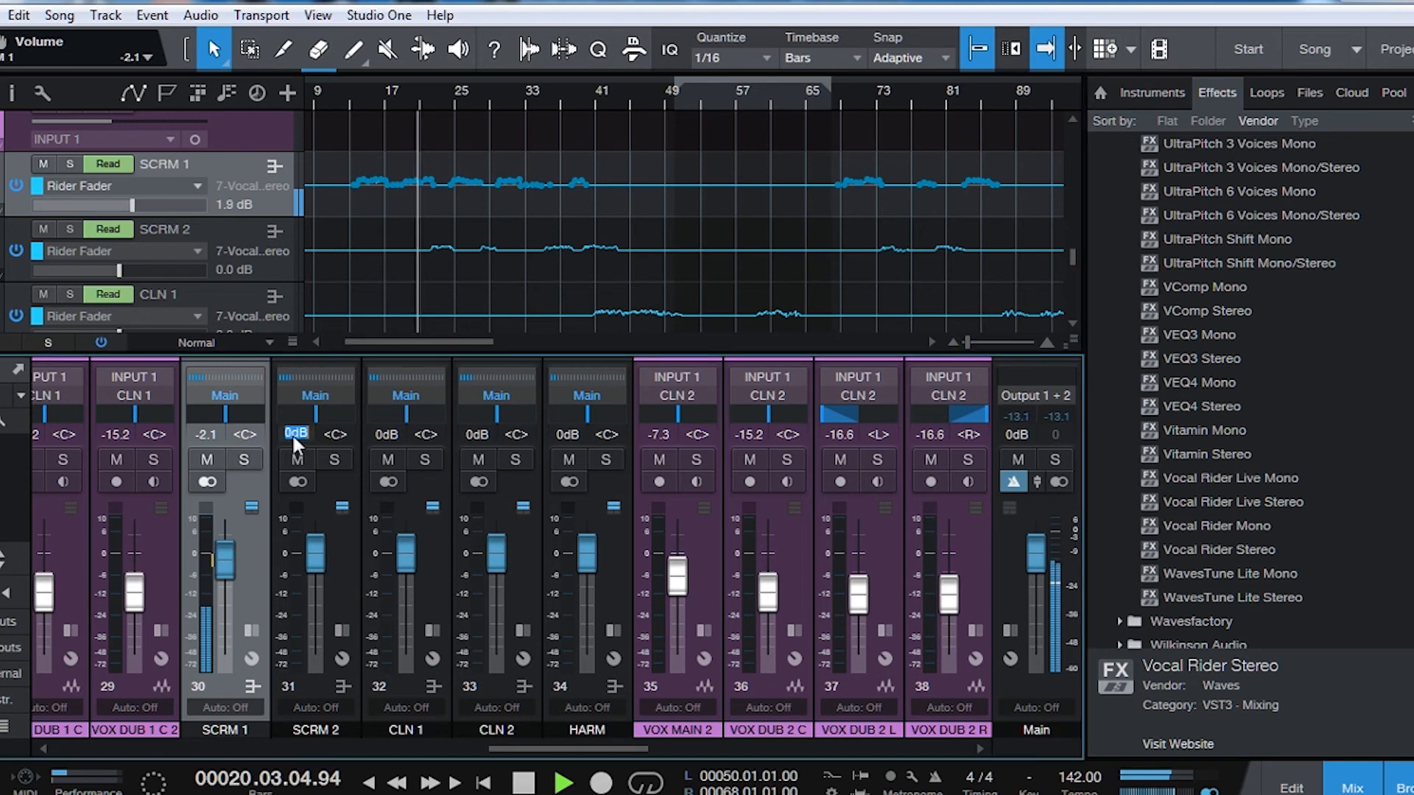
type("-2.1")
key("Return")
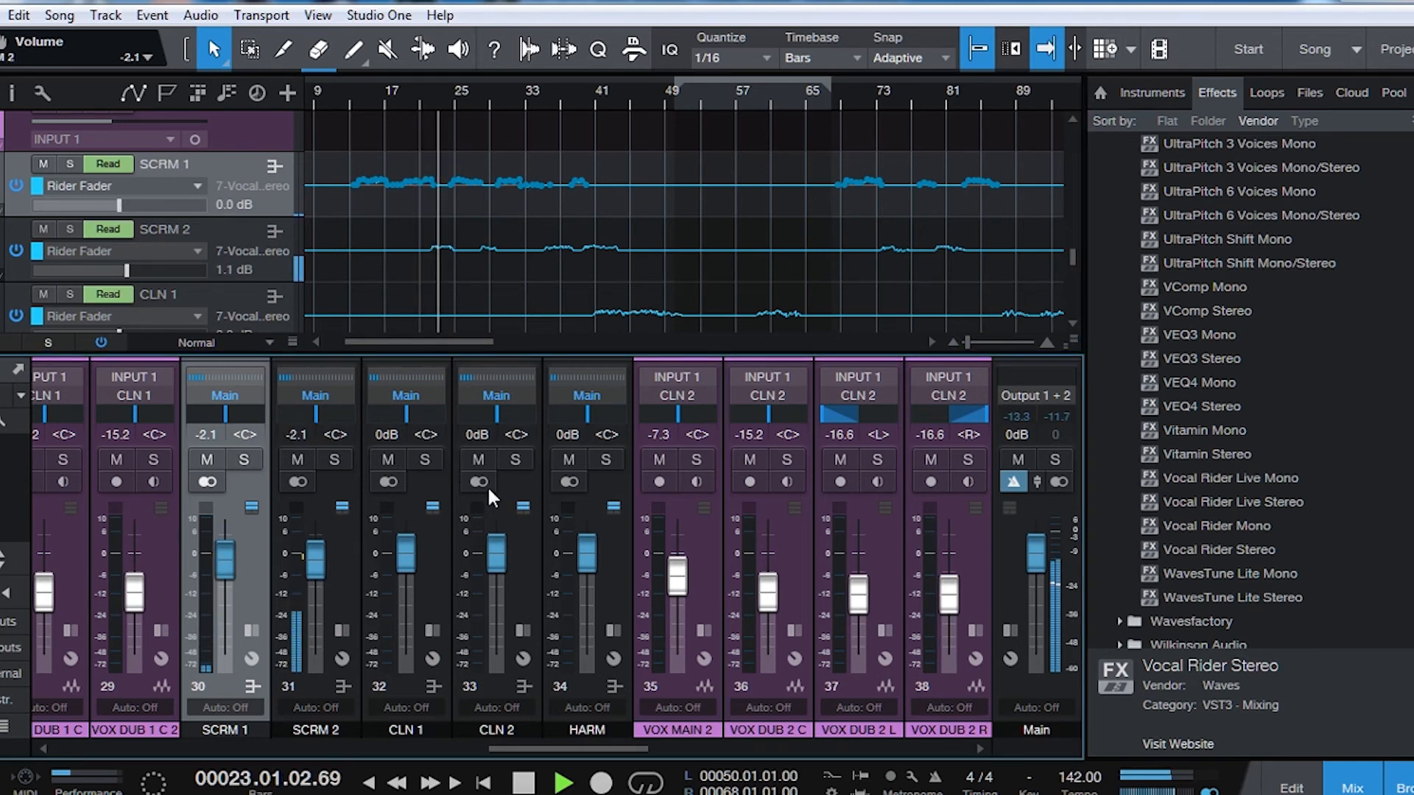
- Play the first clean vocal section and lower the CLN 1 bus to -0.8 dB and the HARM bus to -0.4 dB
scroll(589, 197, "down", 2)
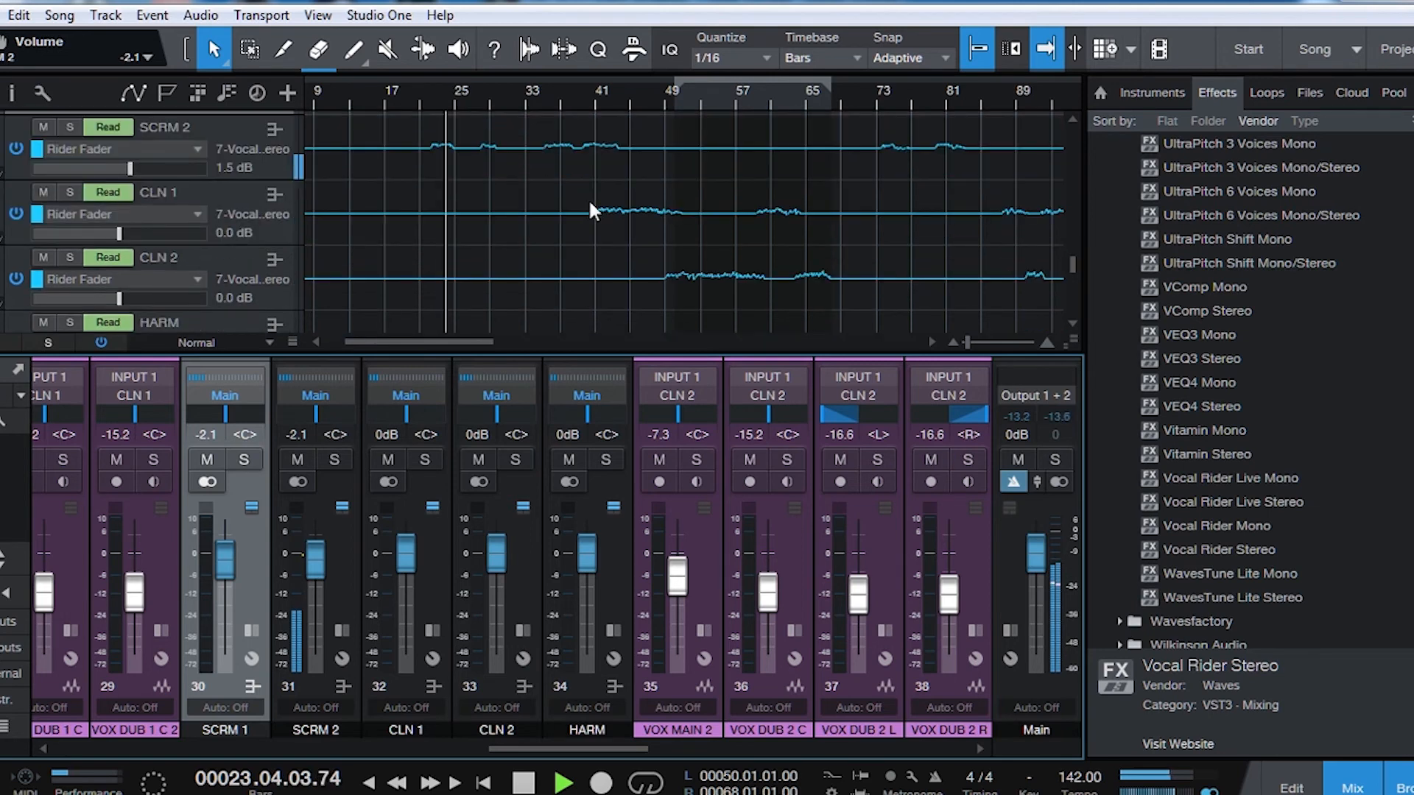
left_click(579, 91)
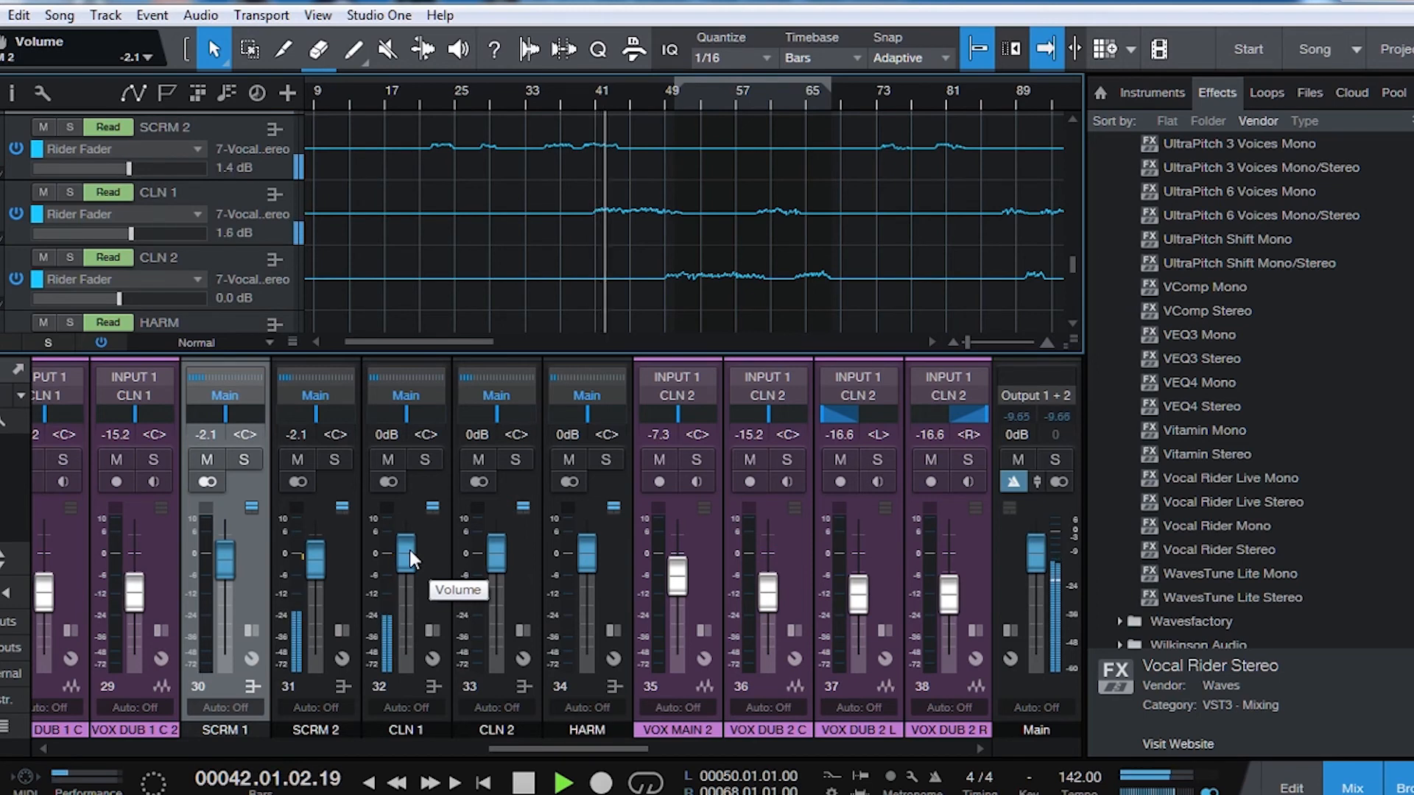
left_click_drag(409, 550, 409, 552)
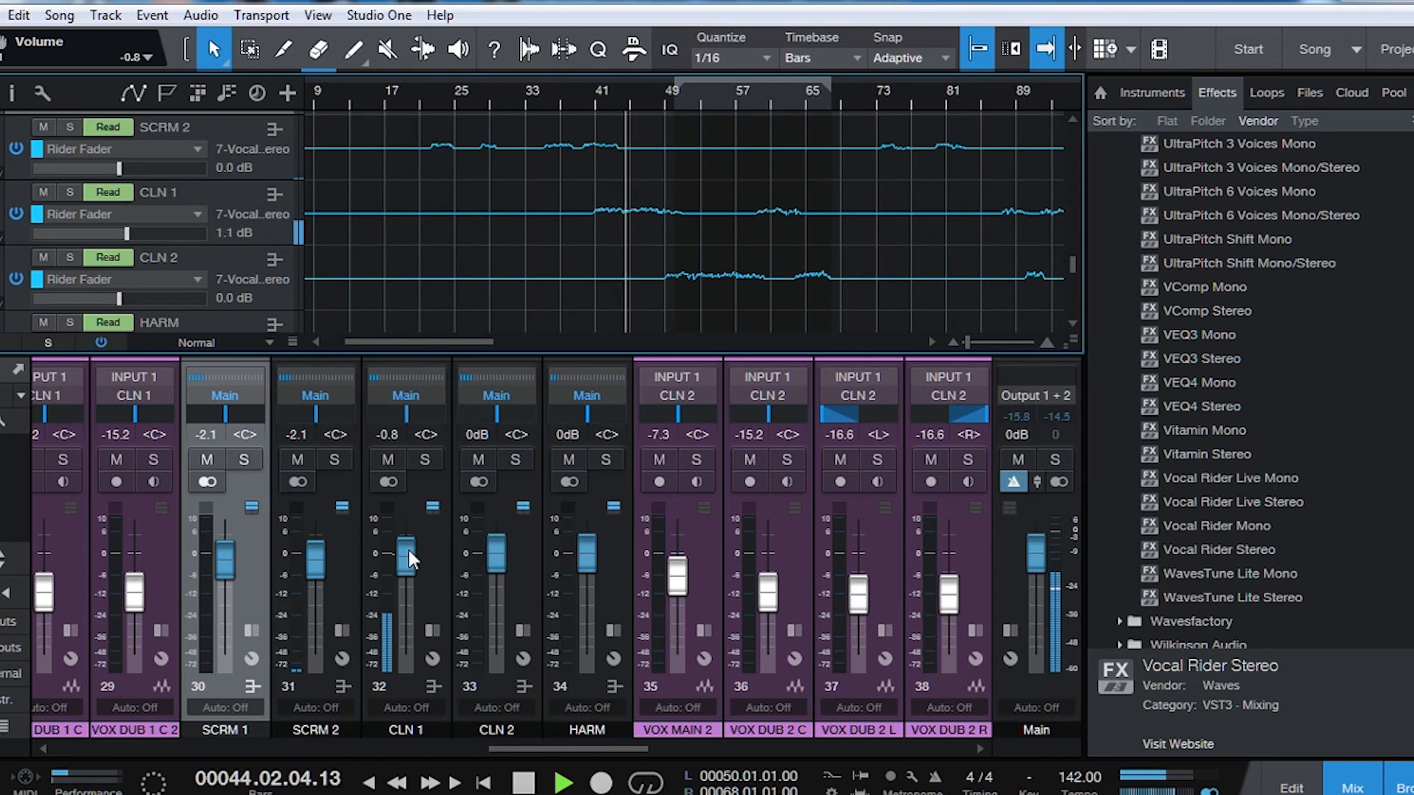
left_click_drag(592, 561, 593, 562)
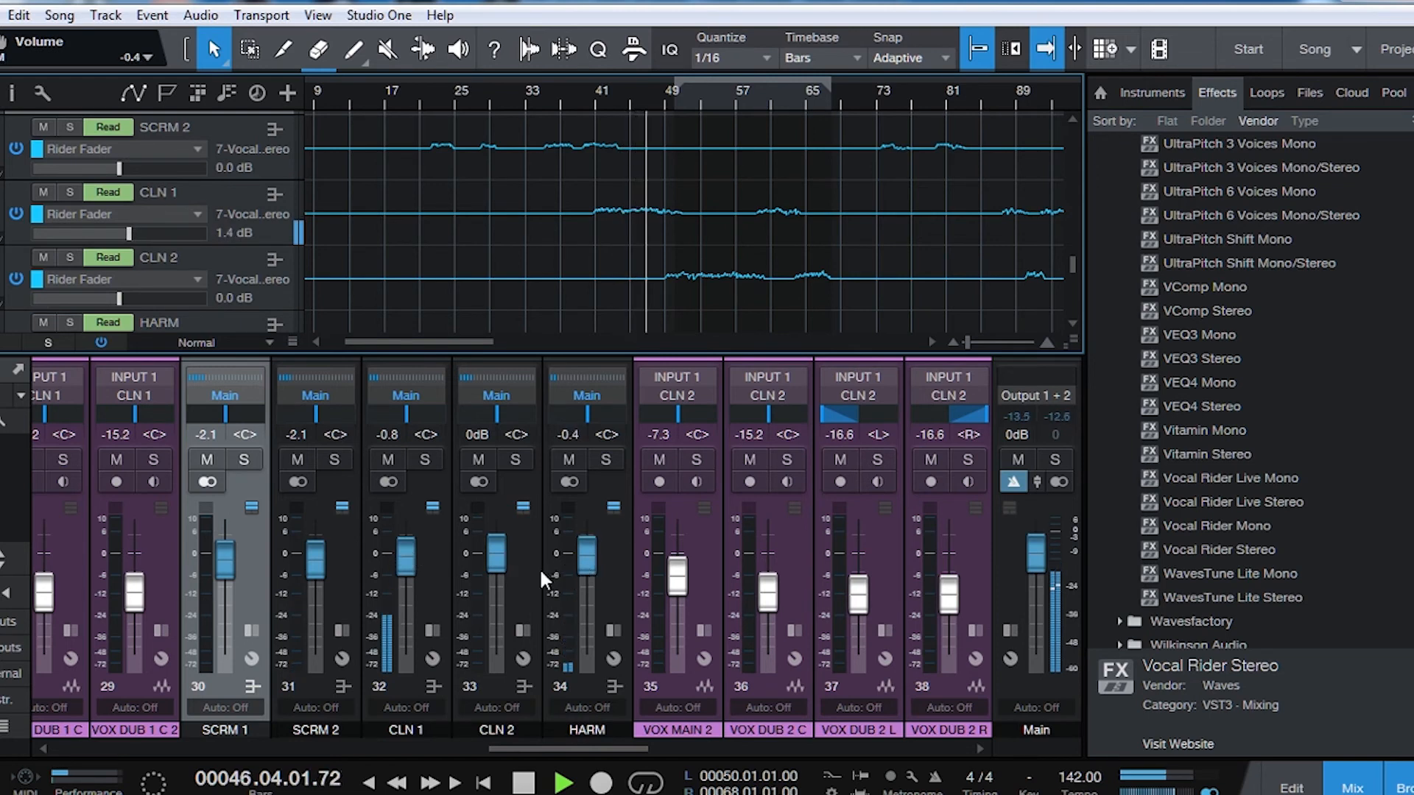
- Set the CLN 2 bus volume to -0.8 dB
left_click(476, 432)
type("-0.8")
key("Return")
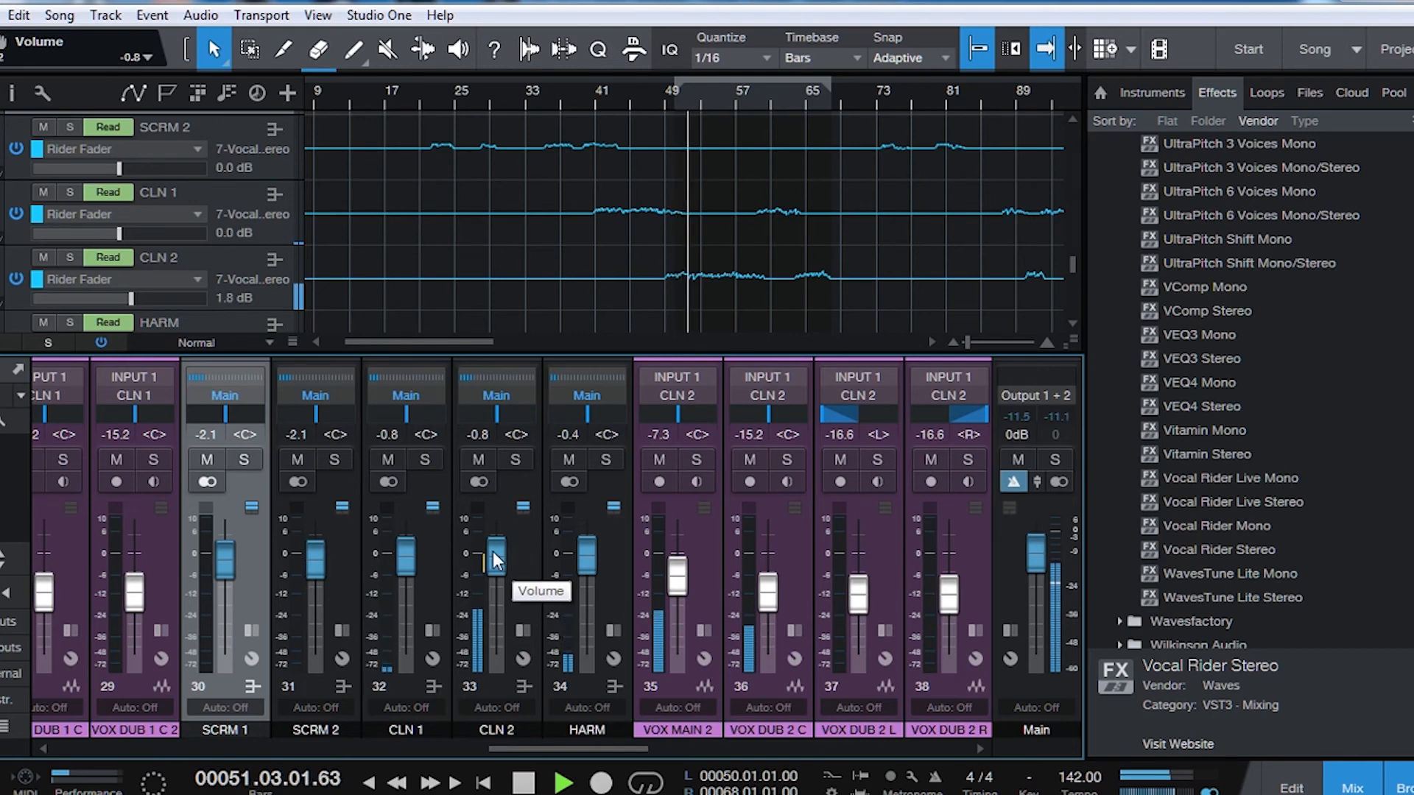
- Lower the CLN 2 bus to -2.1 dB while monitoring the Main output in mono, and switch it back to stereo
left_click(1062, 483)
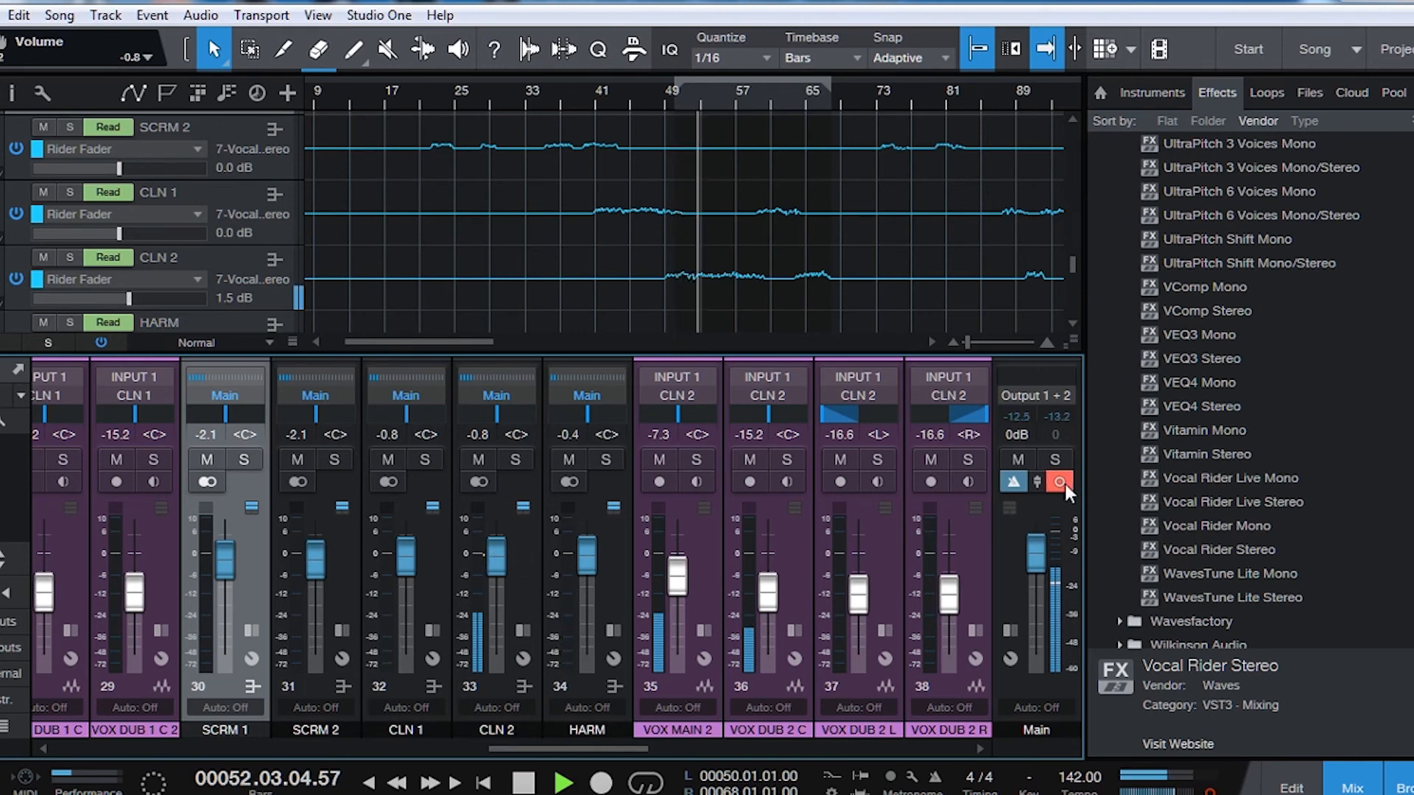
scroll(497, 548, "down", 2)
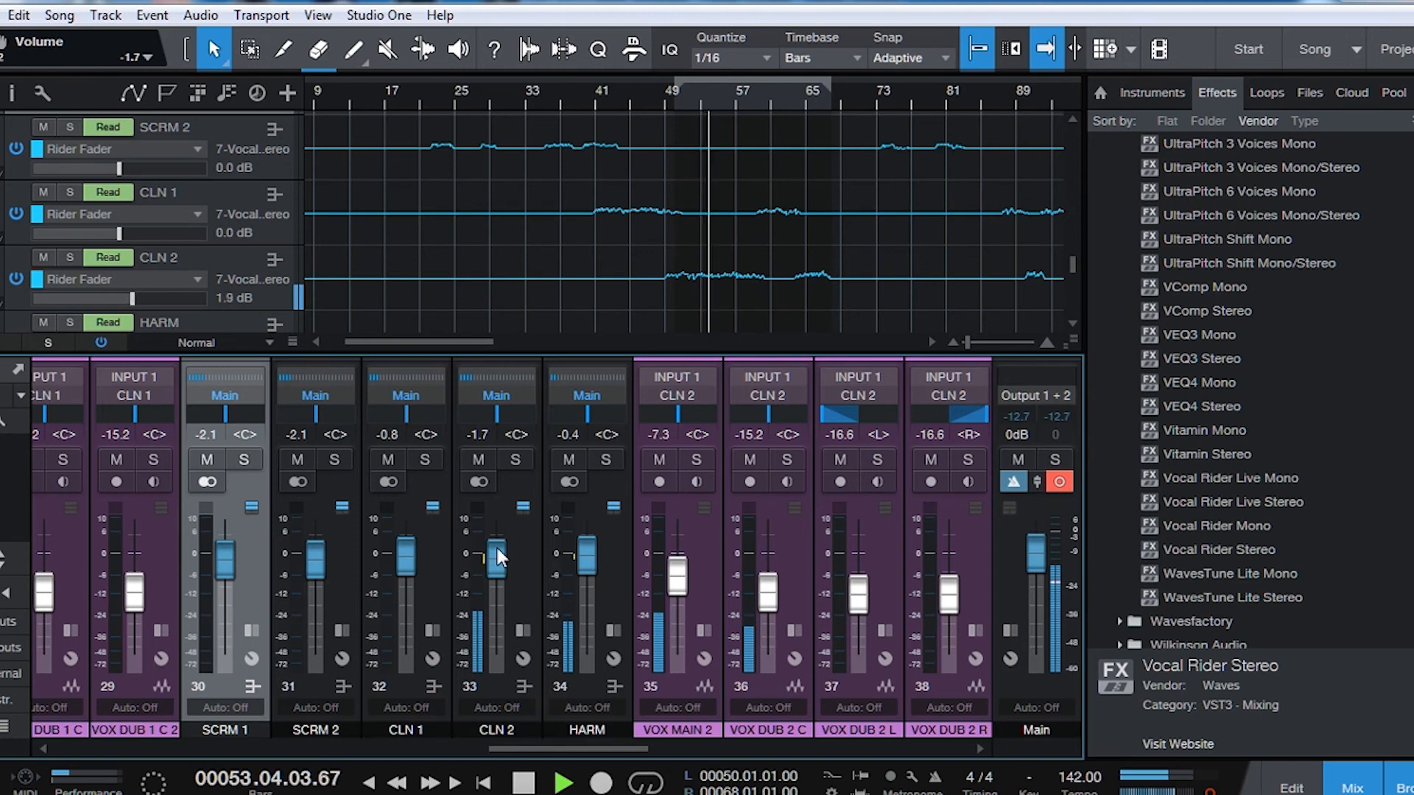
scroll(497, 547, "down", 1)
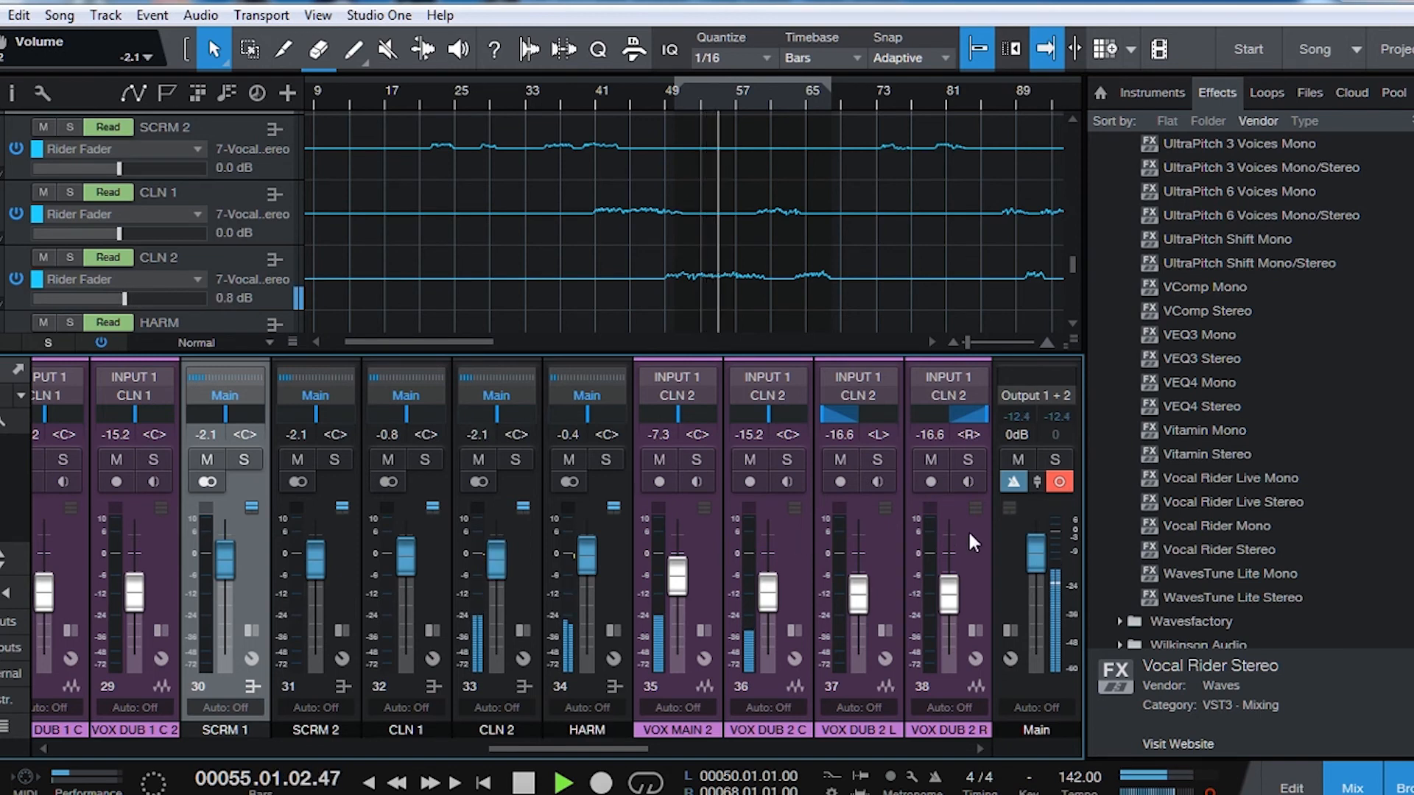
left_click(1058, 483)
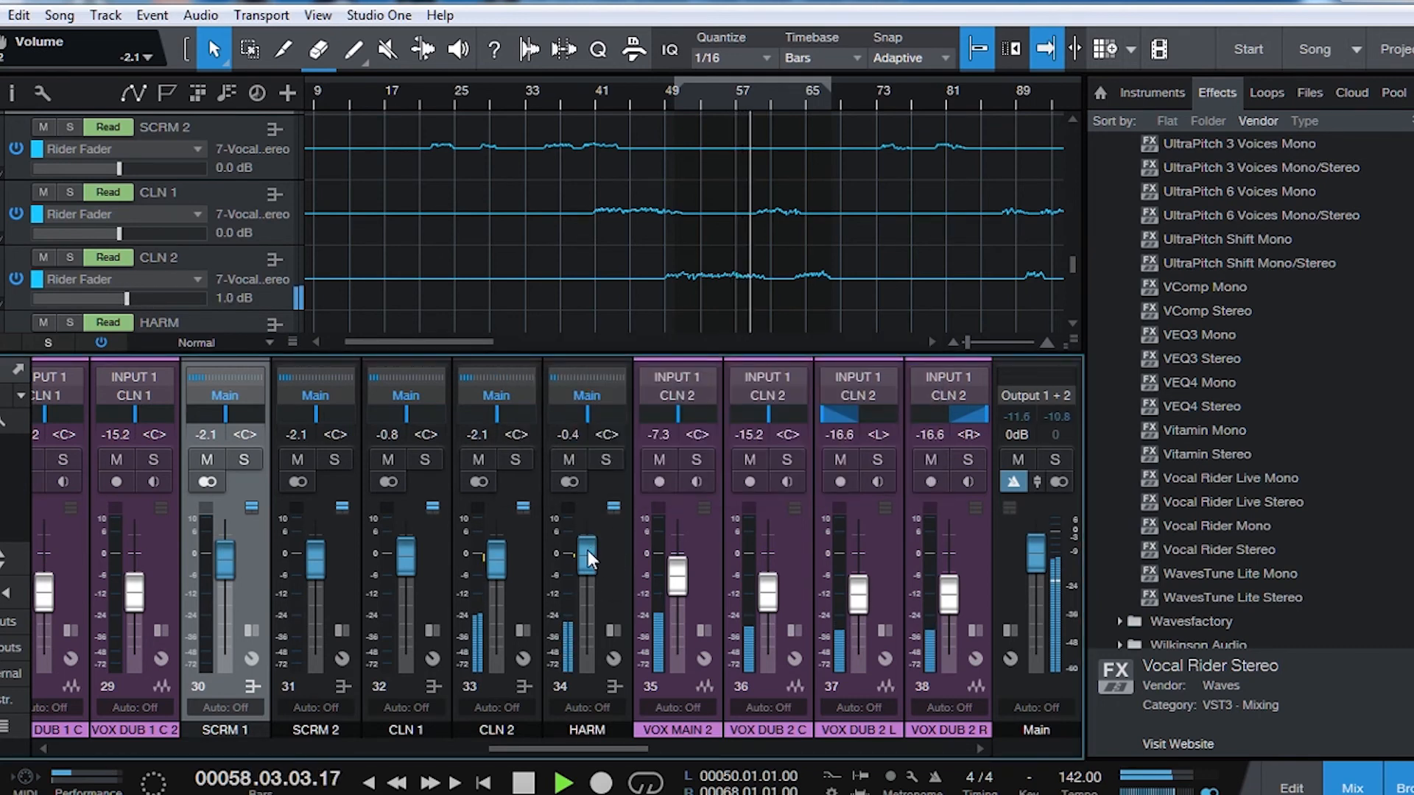
- Lower the HARM bus to -0.8 dB, look over the neighbouring vocal channels, stop playback and hide the mixer
scroll(587, 550, "down", 1)
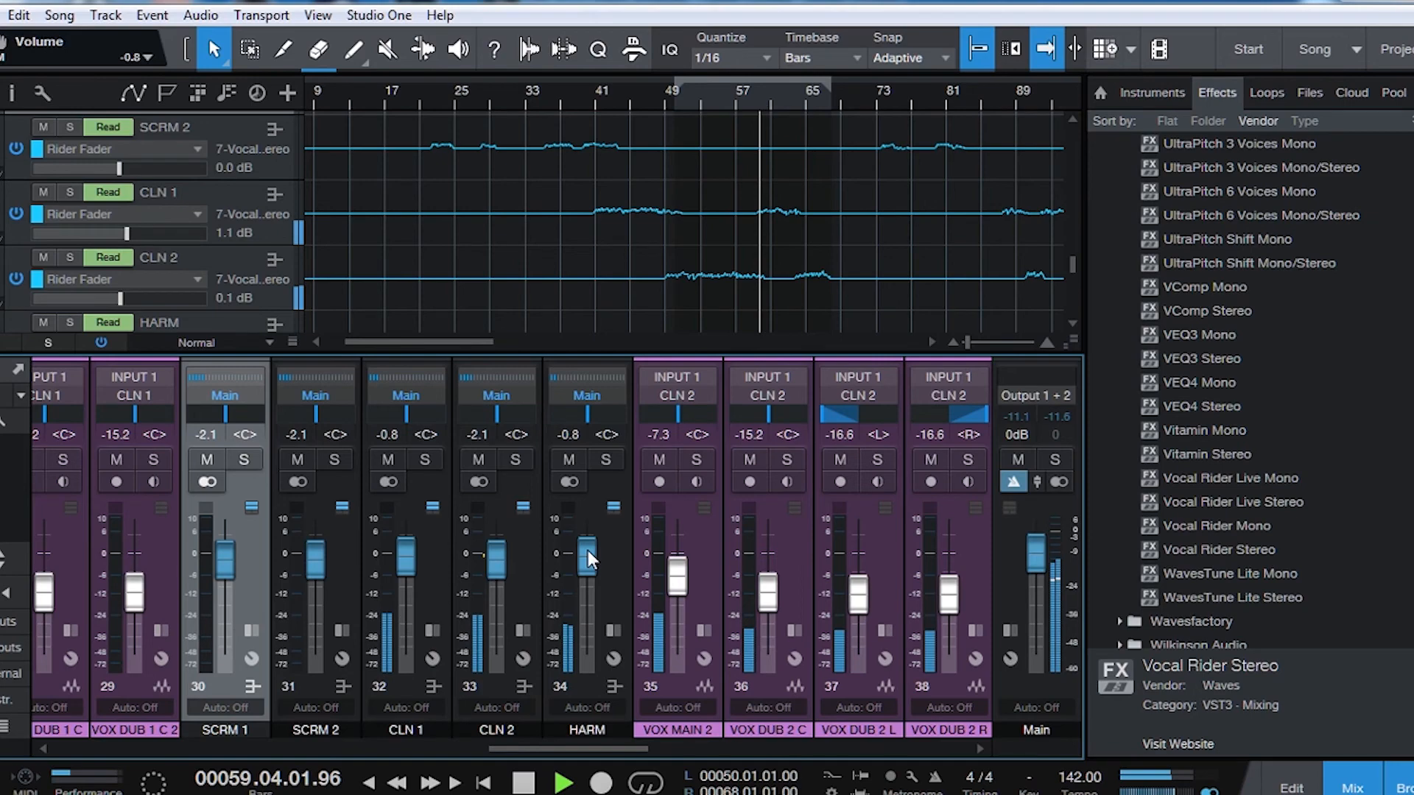
left_click_drag(572, 748, 518, 718)
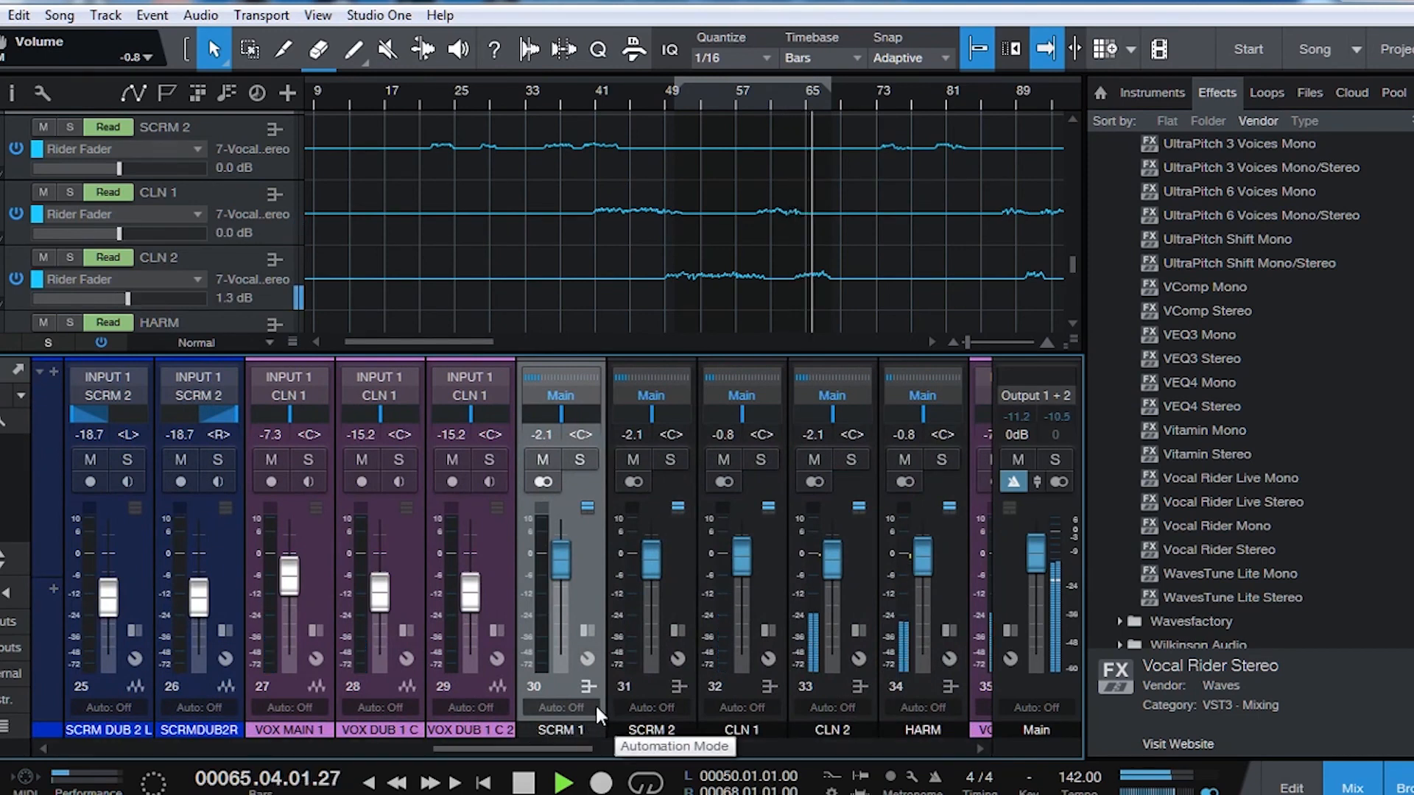
left_click_drag(553, 747, 616, 748)
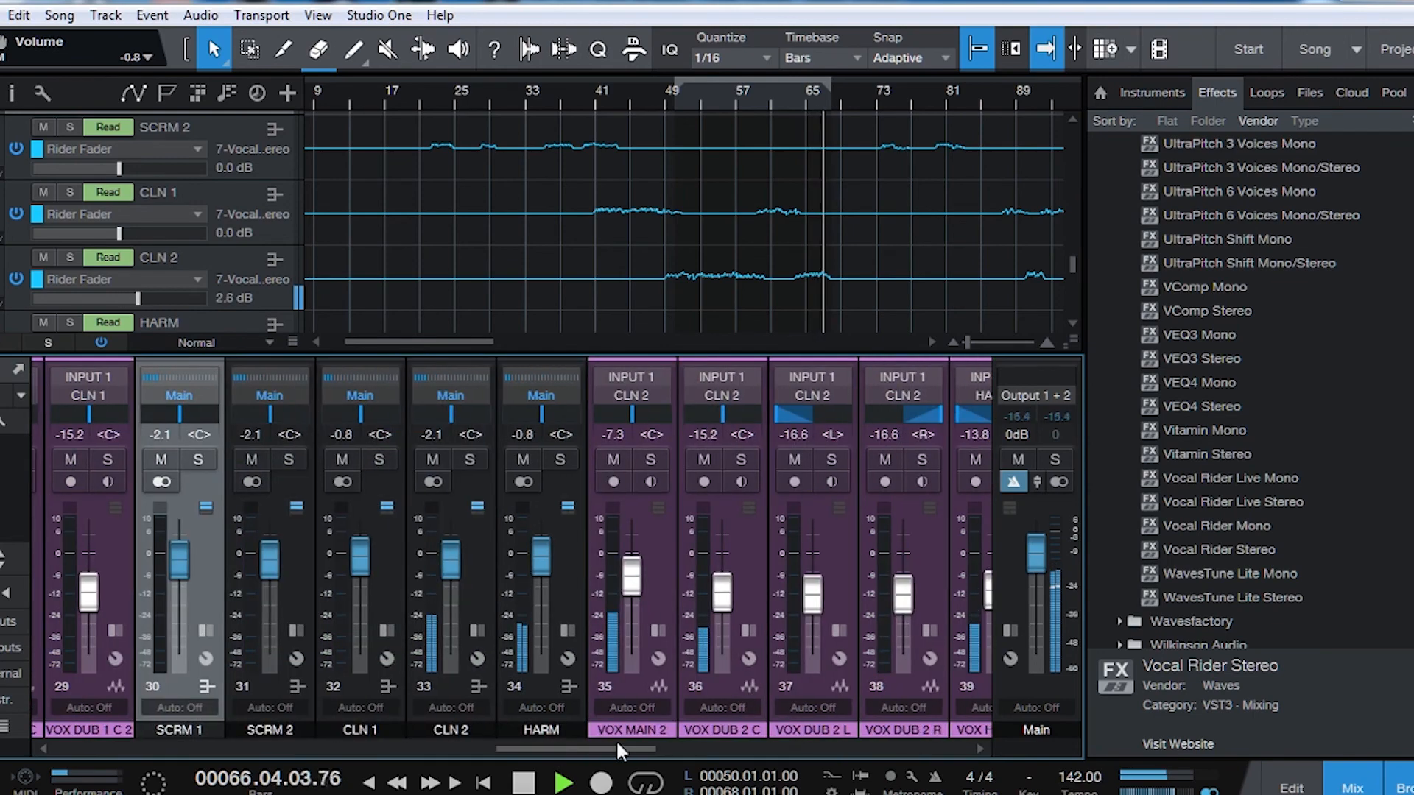
key("space")
key("F3")
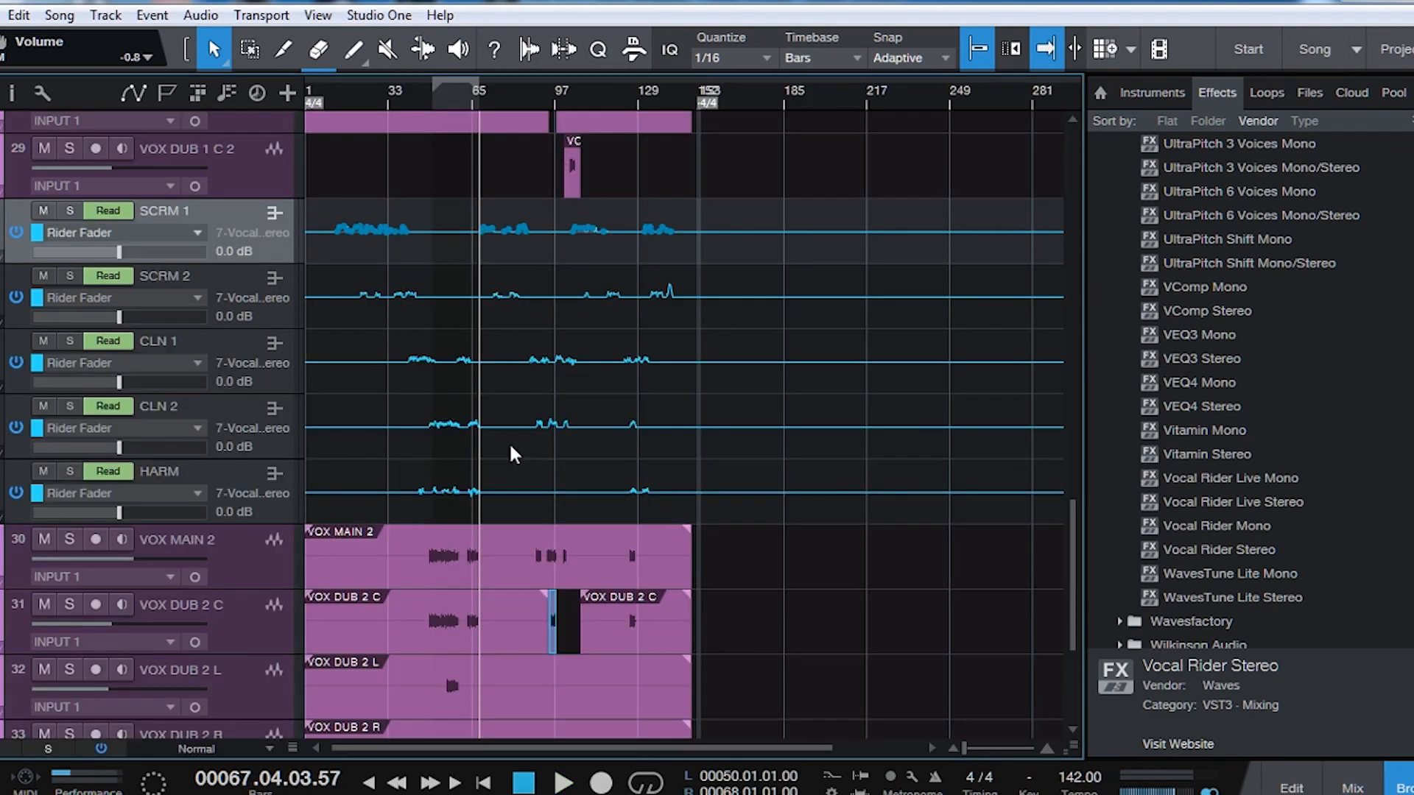
- Examine the Rider Fader automation of the SCRM, CLN and HARM buses alongside the vocal tracks across the song
mouse_move(361, 105)
left_mouse_down()
mouse_move(489, 144)
mouse_move(376, 118)
left_mouse_up()
scroll(430, 379, "up", 5)
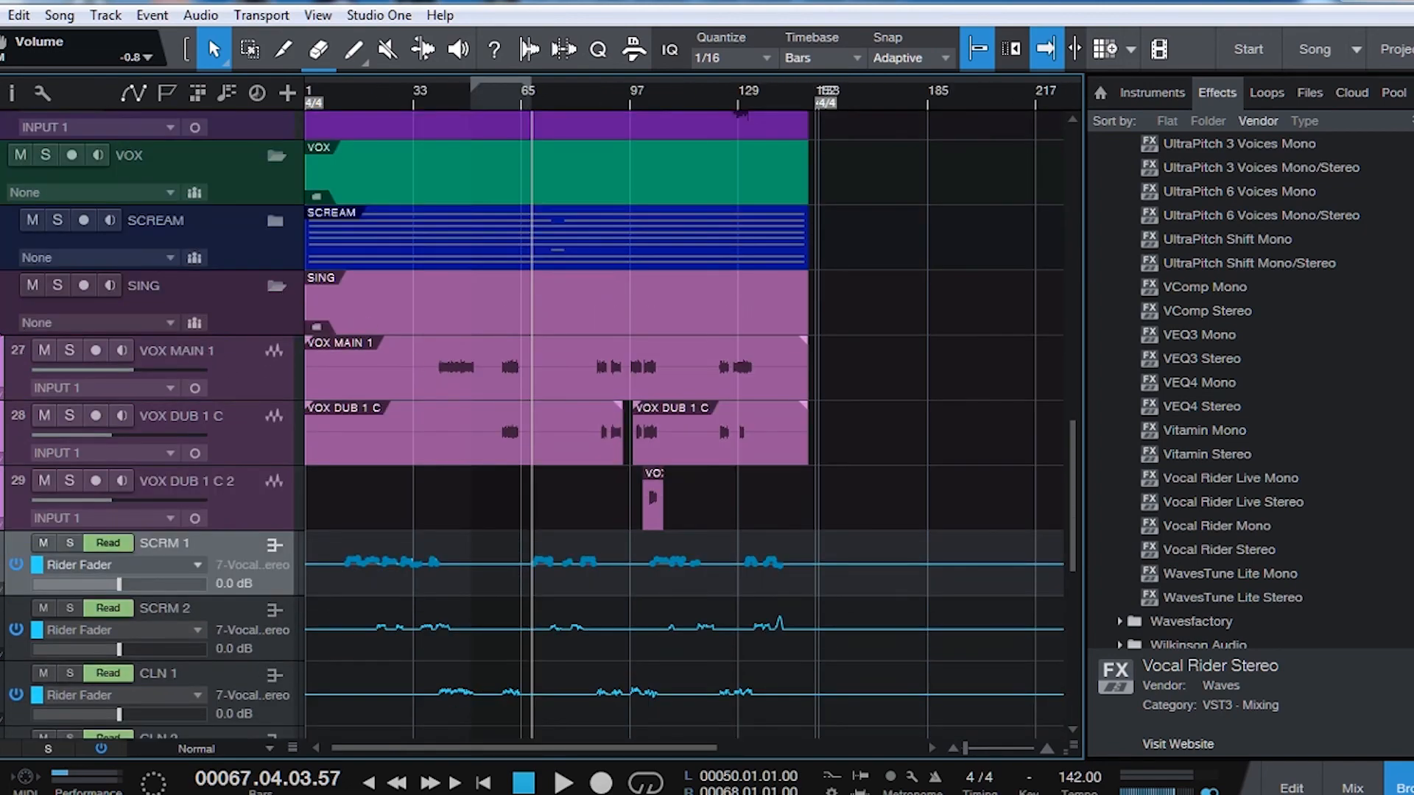
scroll(430, 378, "up", 4)
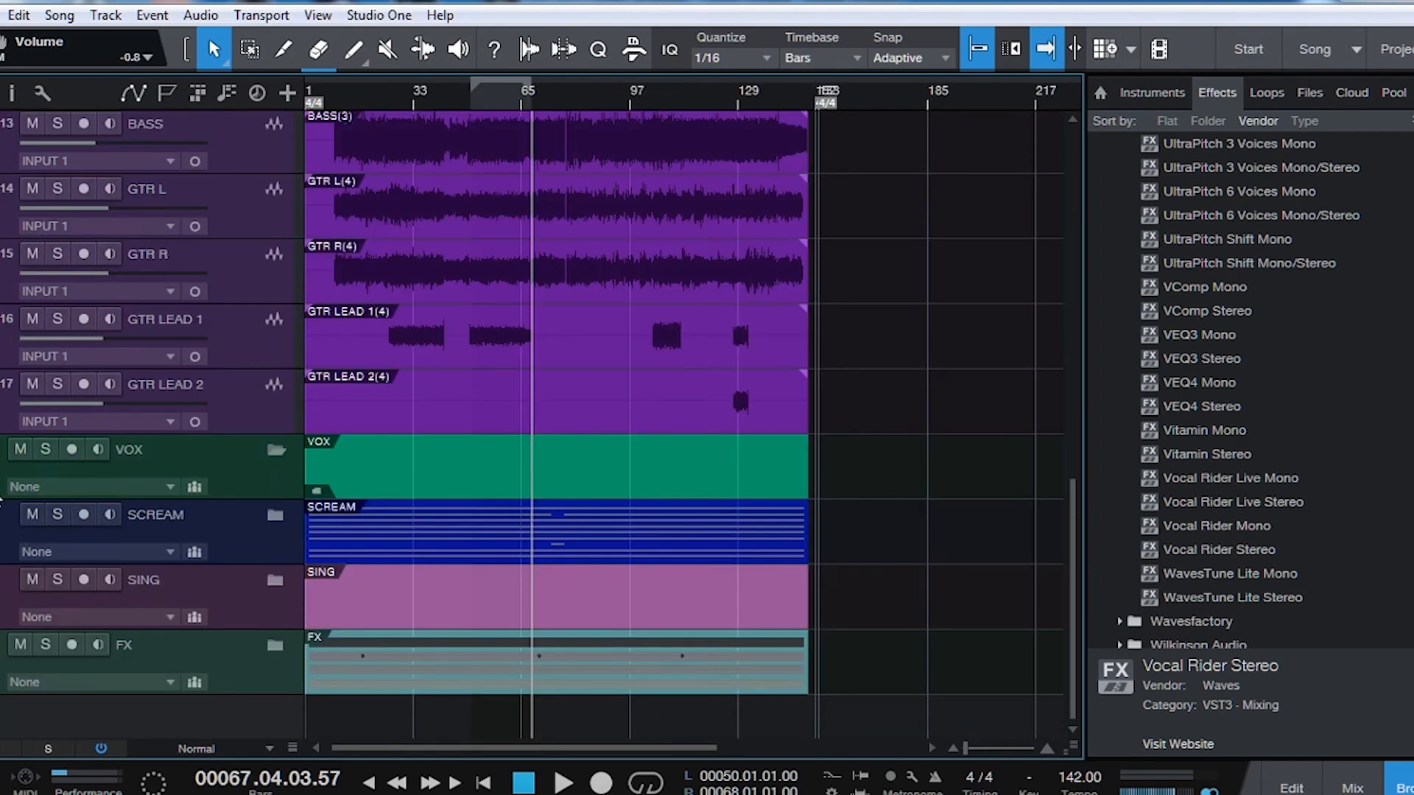
left_click(275, 515)
left_click(276, 515)
left_click(1, 623)
scroll(427, 533, "down", 5)
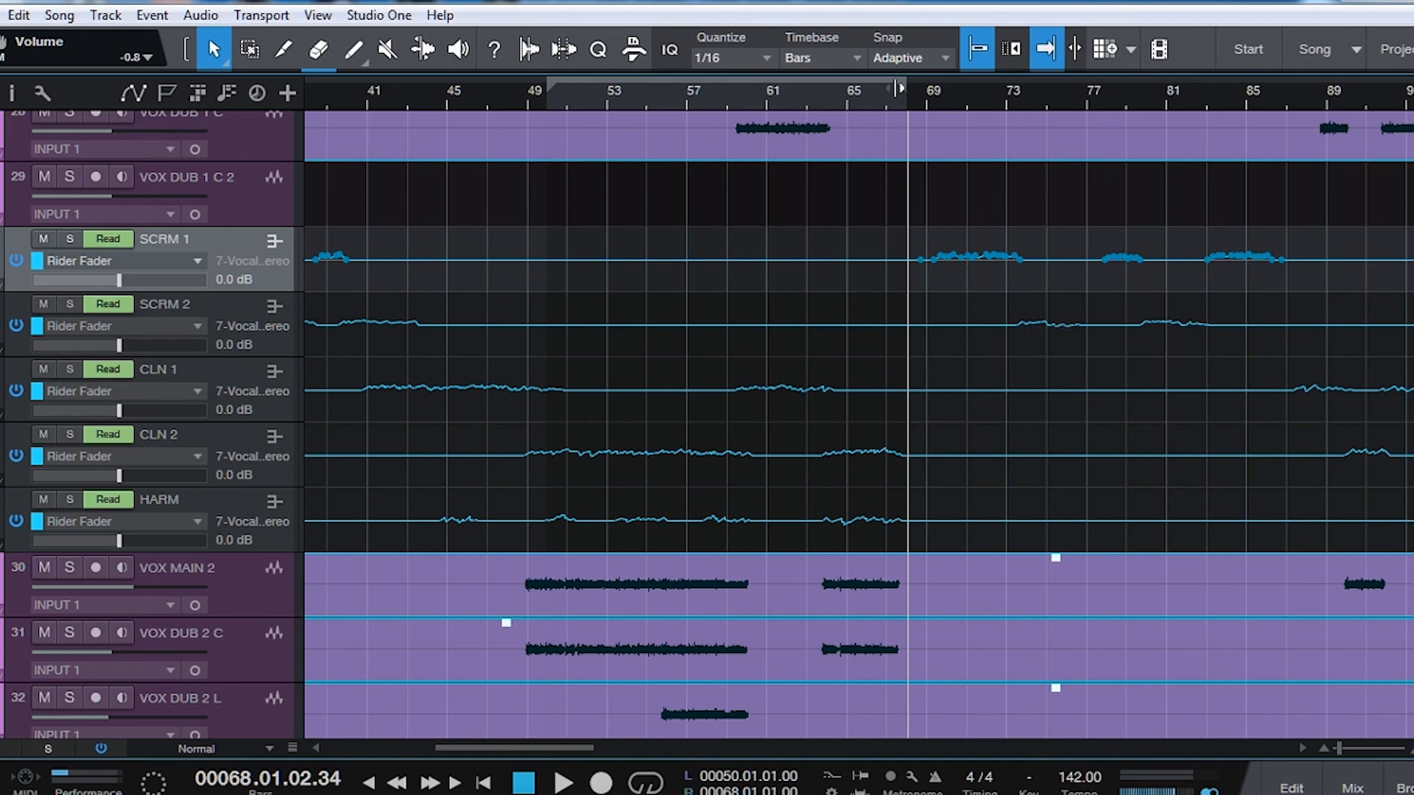
left_click_drag(911, 106, 708, 89)
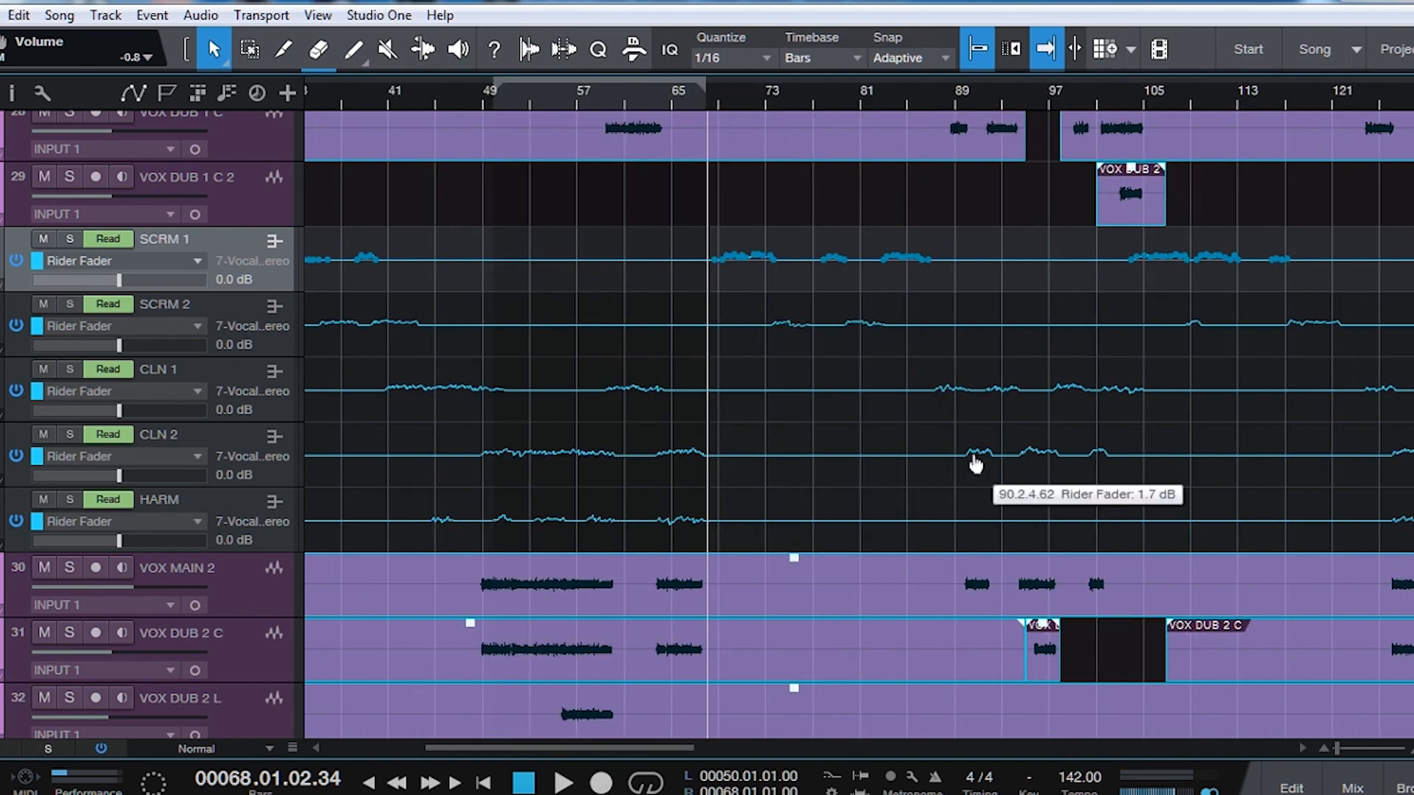
scroll(961, 395, "down", 2)
left_click(798, 474)
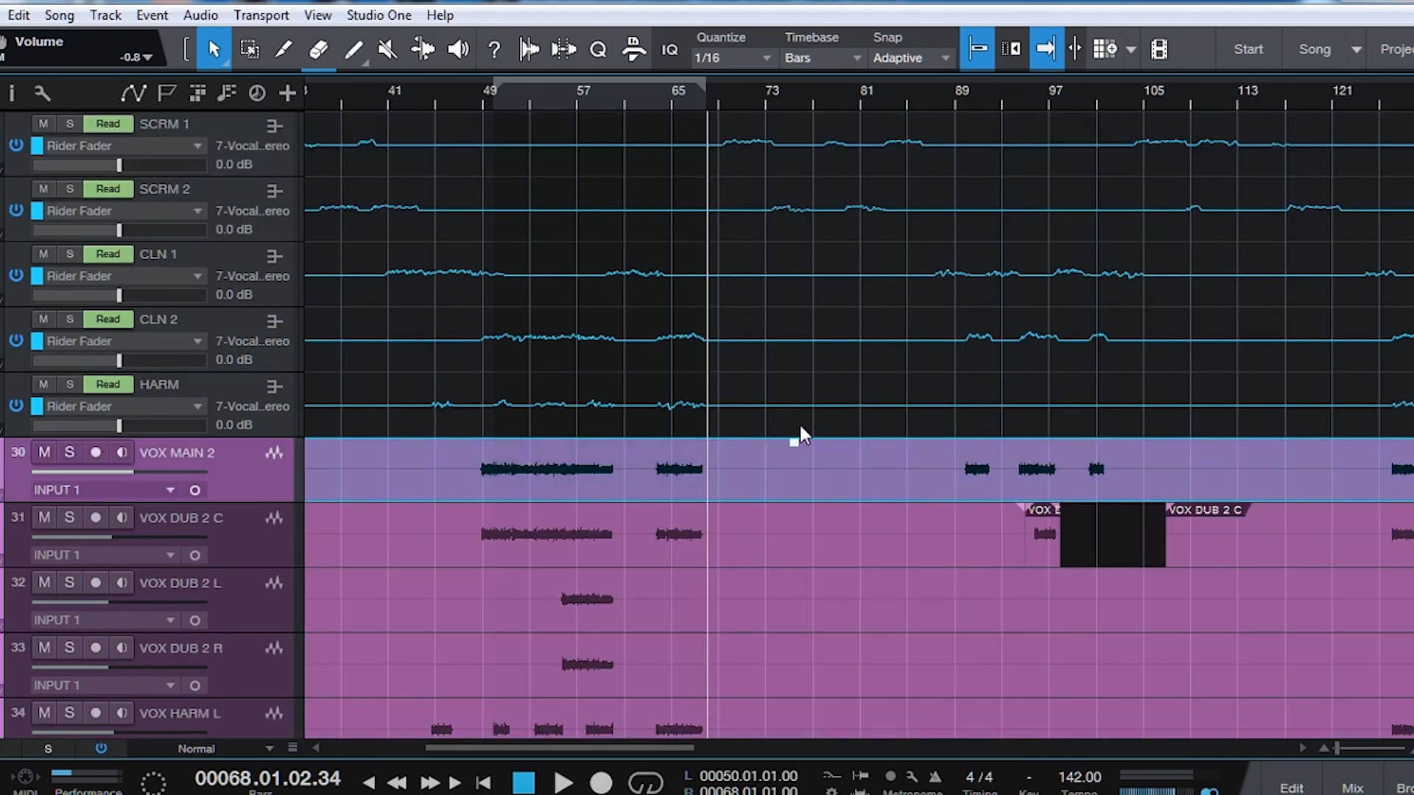